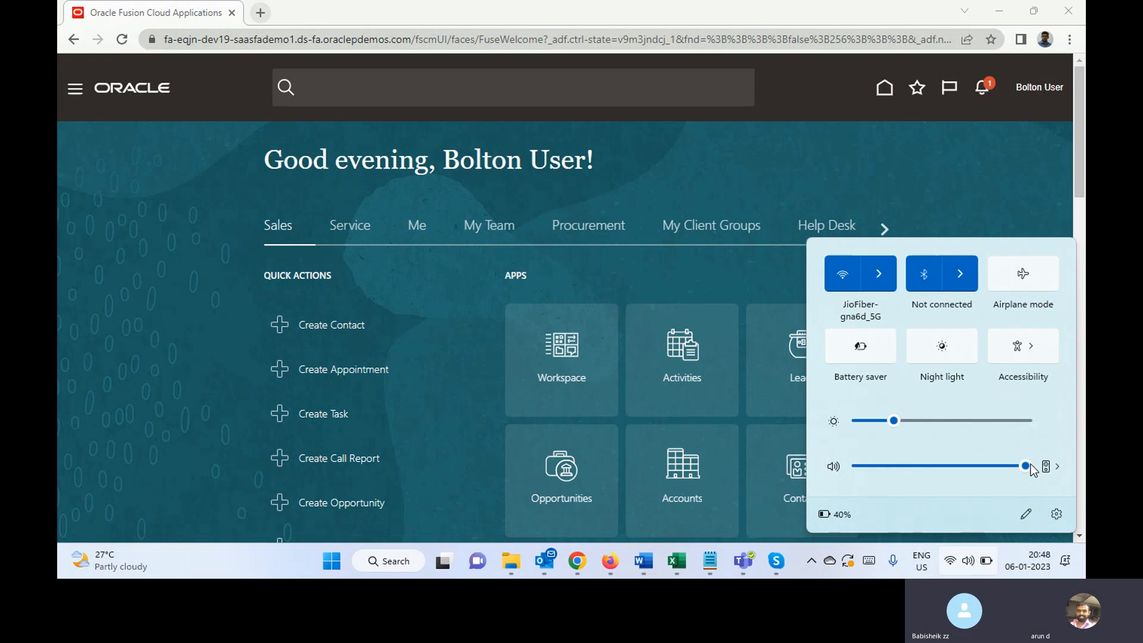
pyautogui.click(859, 168)
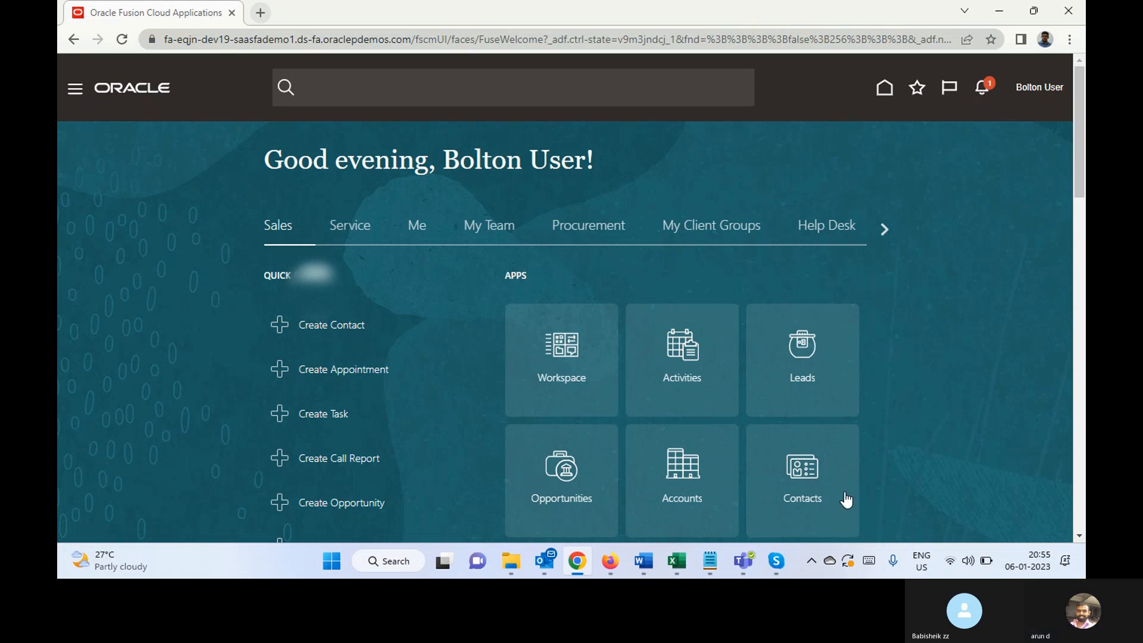
pyautogui.click(776, 561)
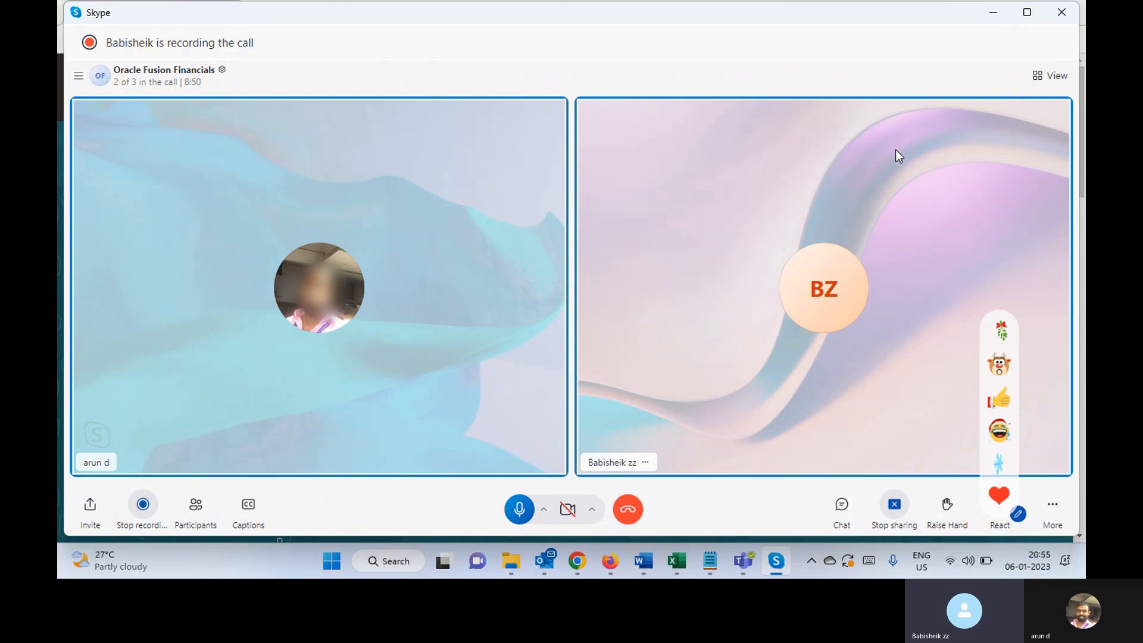
pyautogui.click(1000, 20)
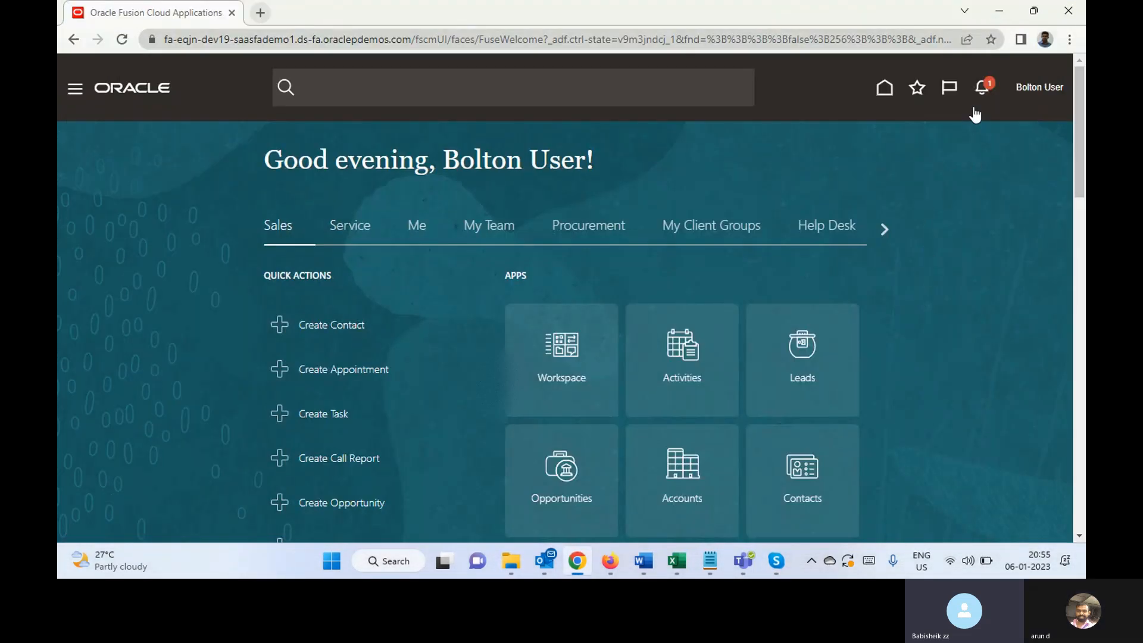
pyautogui.click(949, 219)
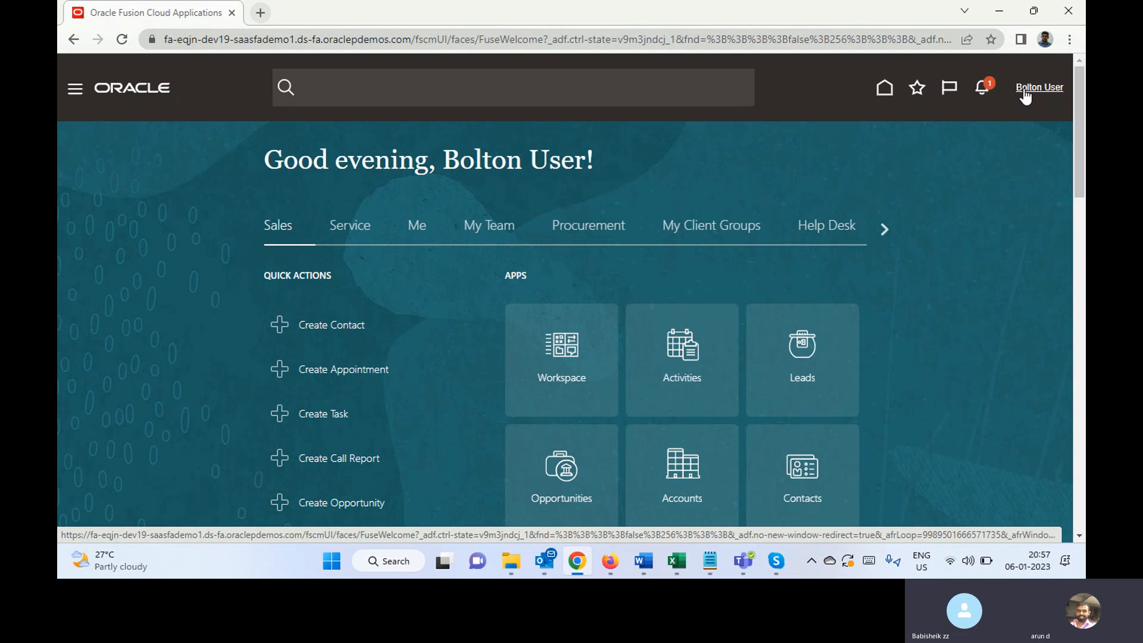
# Step: Browse the home page work areas to Payables and show its quick actions and apps
pyautogui.click(885, 230)
pyautogui.click(885, 230)
pyautogui.click(885, 230)
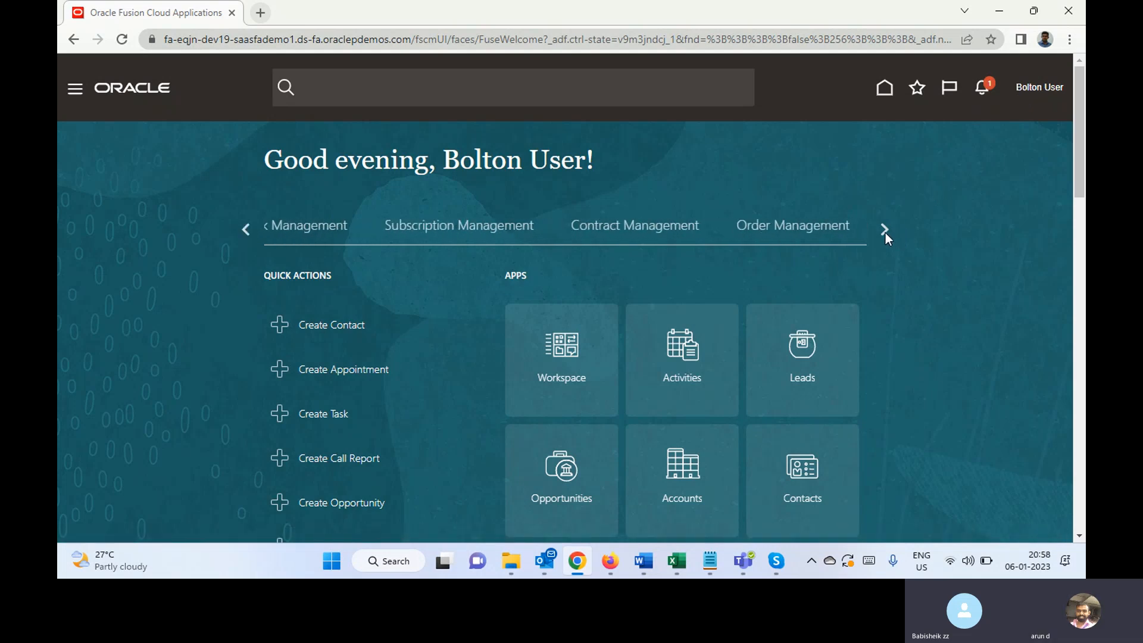
pyautogui.click(885, 231)
pyautogui.click(885, 231)
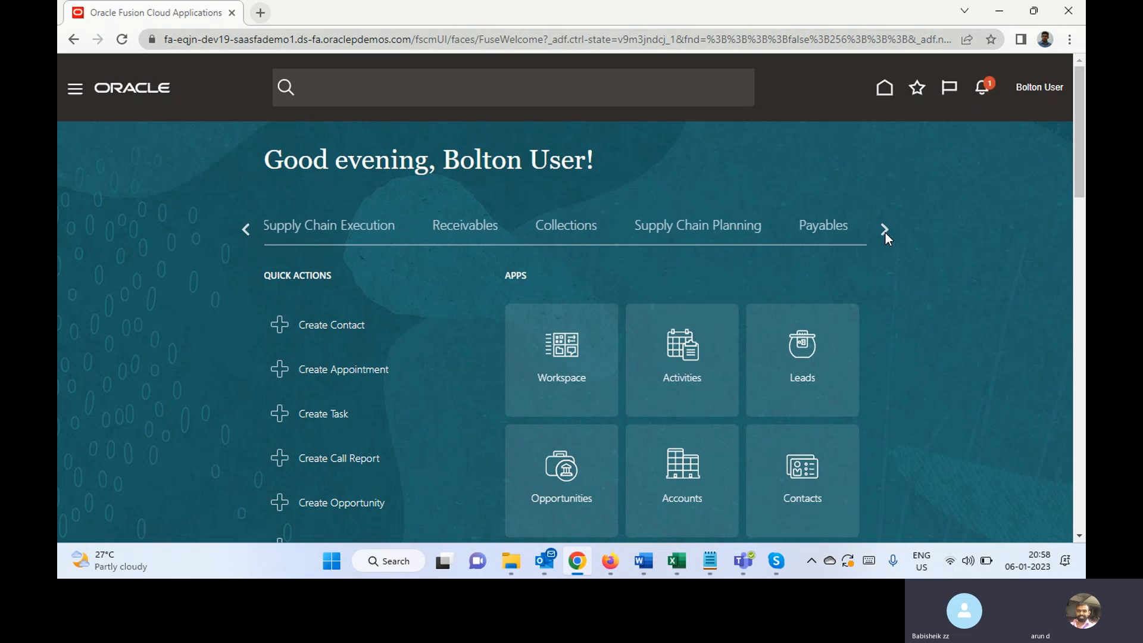
pyautogui.click(885, 231)
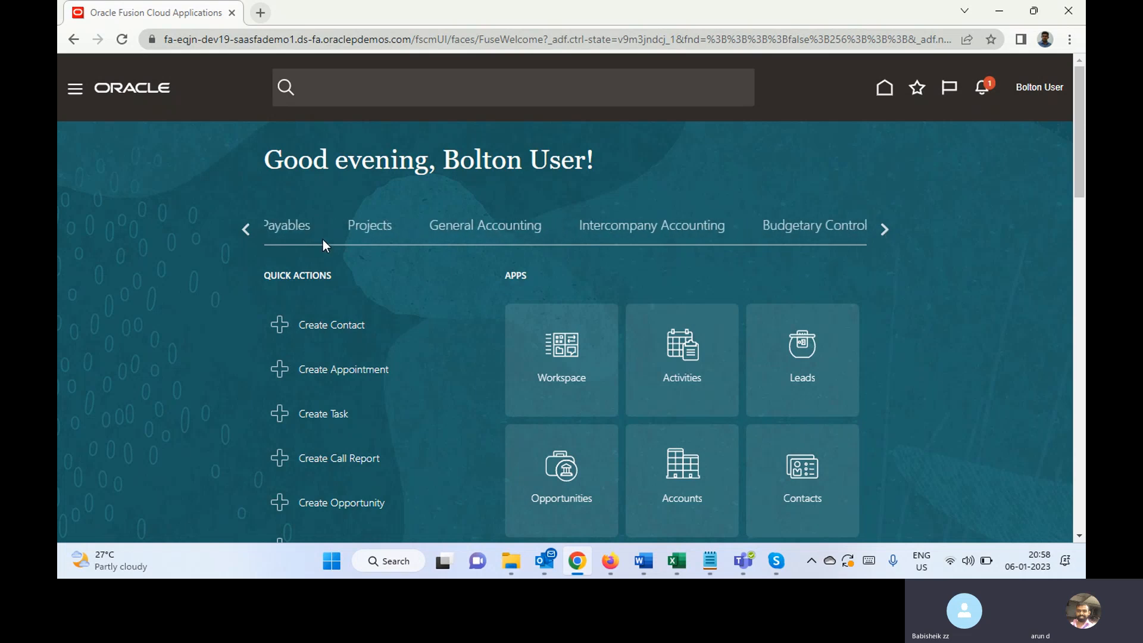
pyautogui.click(286, 231)
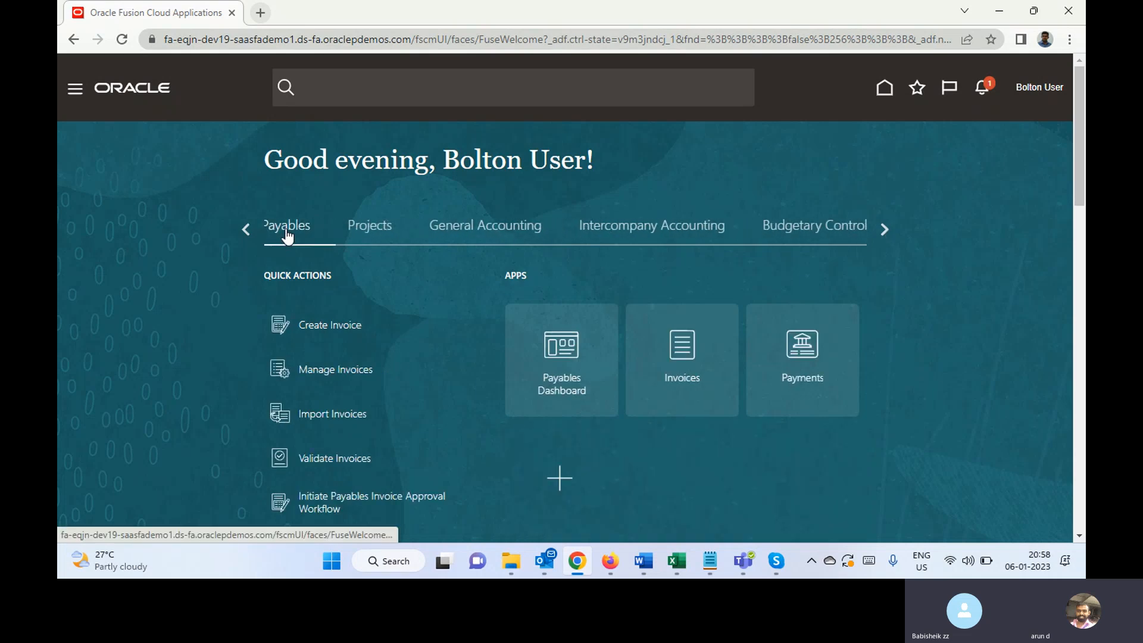
# Step: Open the Payments work area and start a Submit Payment Process Request
pyautogui.click(804, 348)
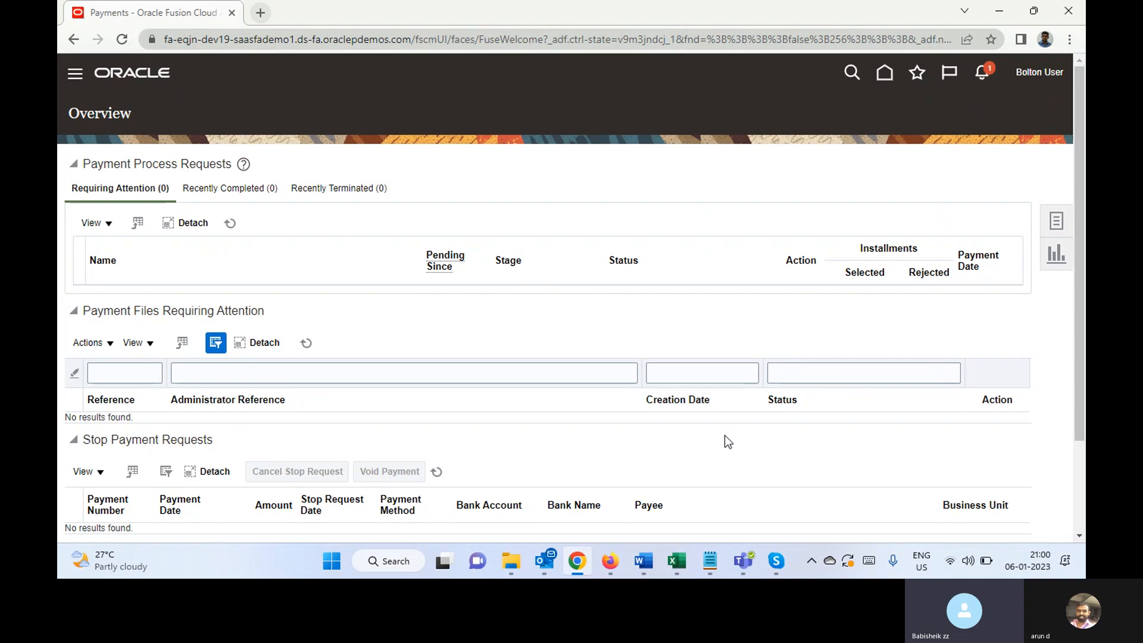
pyautogui.click(1044, 222)
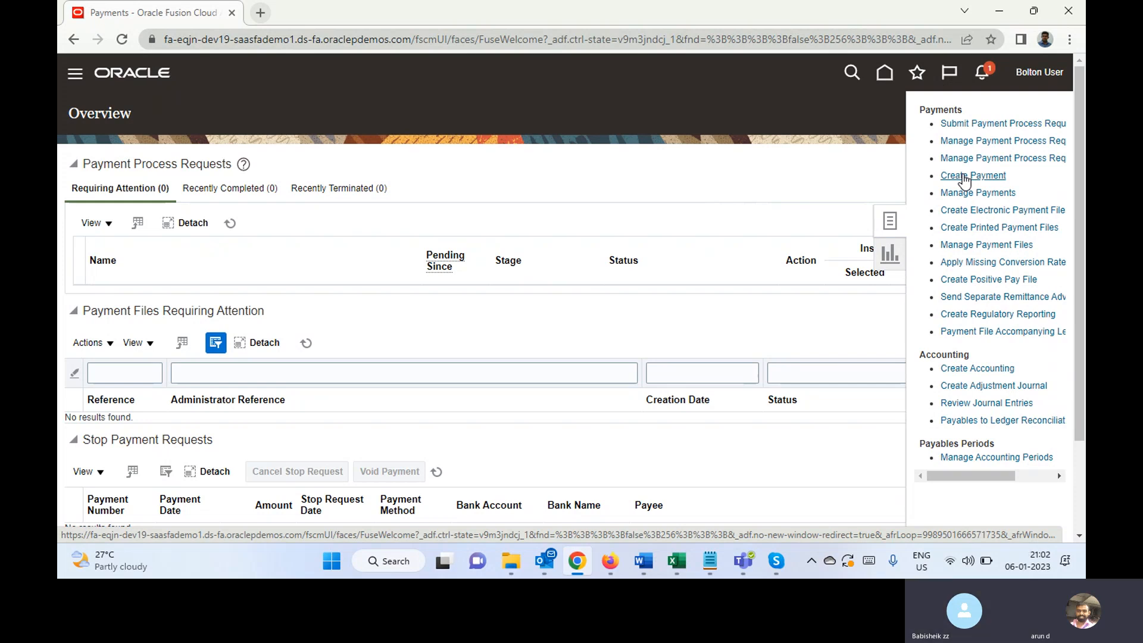
pyautogui.click(980, 122)
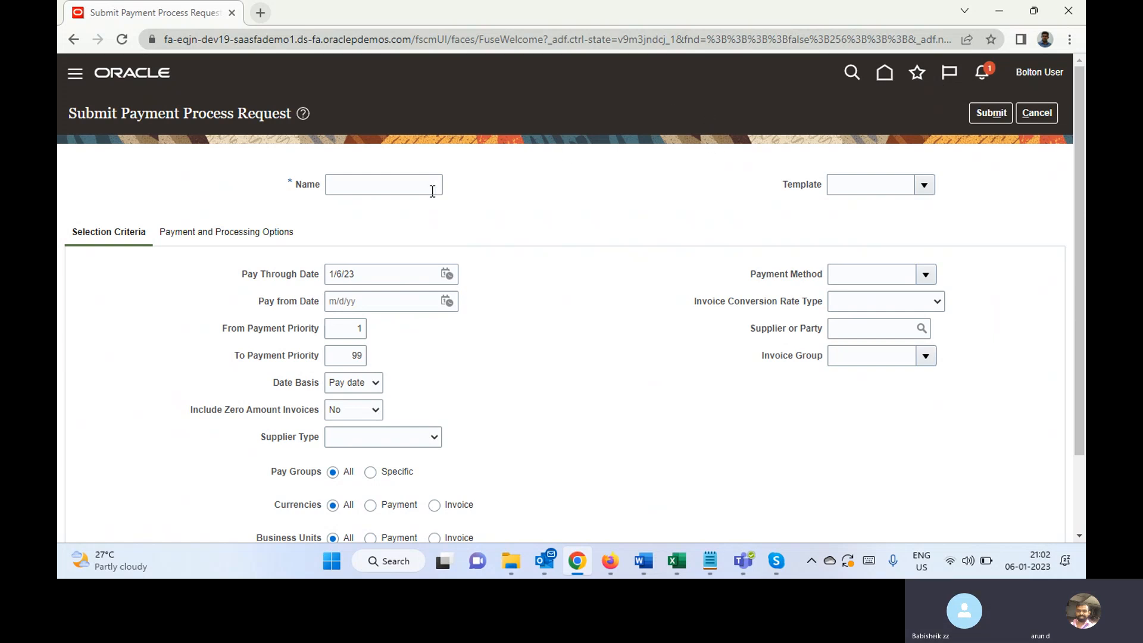
# Step: Examine the request's selection criteria, including the supplier or party and payment method fields and the date basis and supplier type options
pyautogui.click(407, 186)
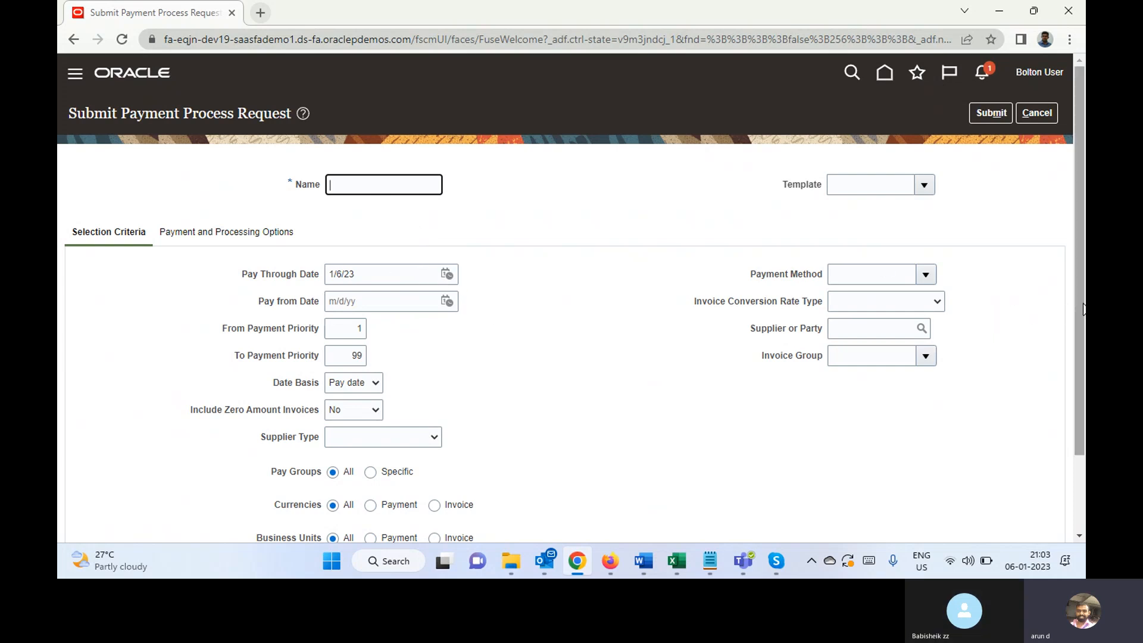
pyautogui.moveTo(1081, 308); pyautogui.dragTo(1067, 431)
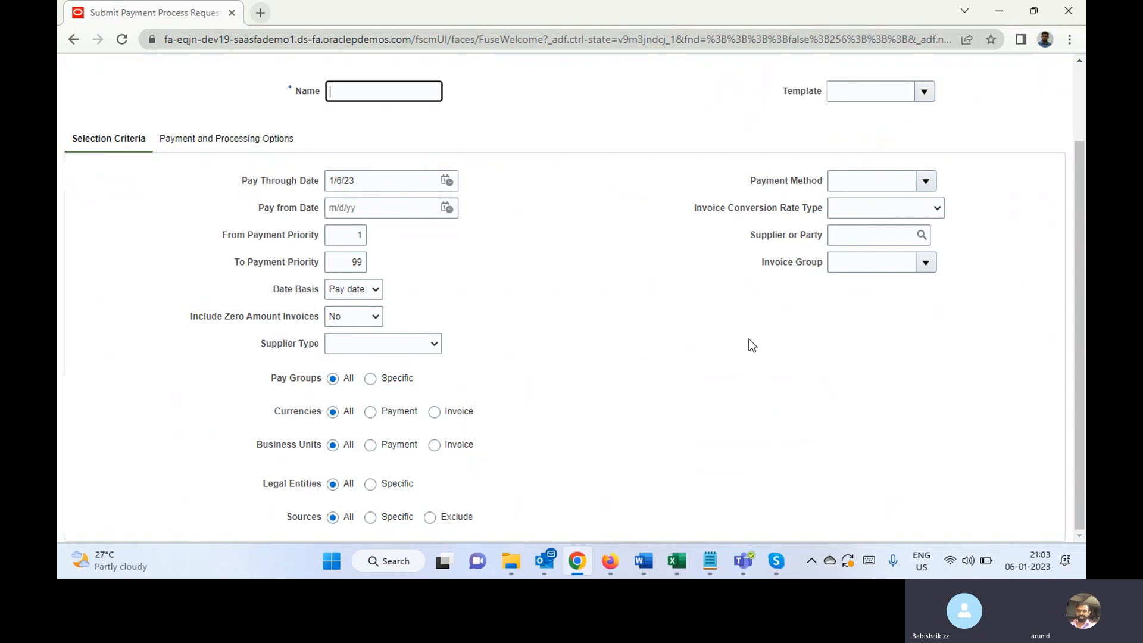
pyautogui.click(850, 236)
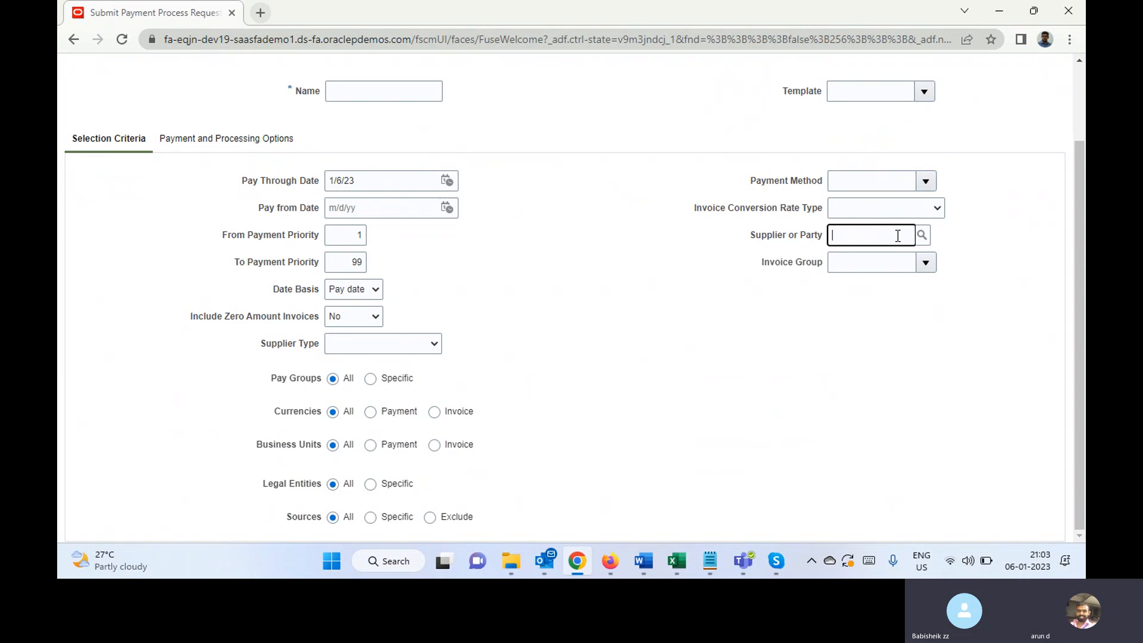
pyautogui.click(871, 182)
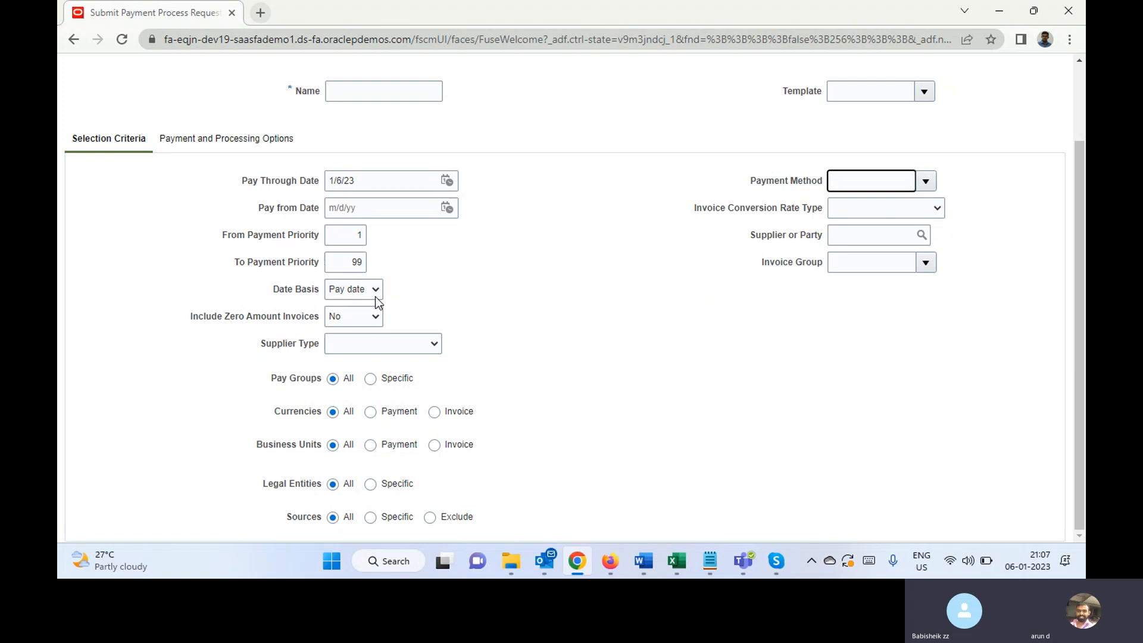
pyautogui.click(349, 293)
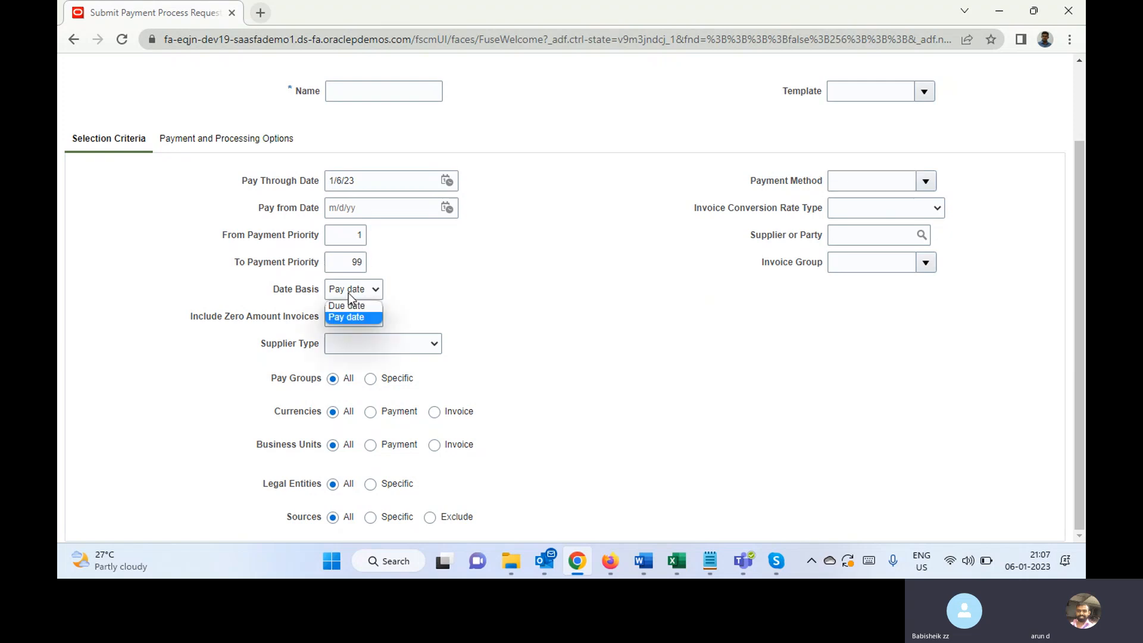
pyautogui.click(446, 279)
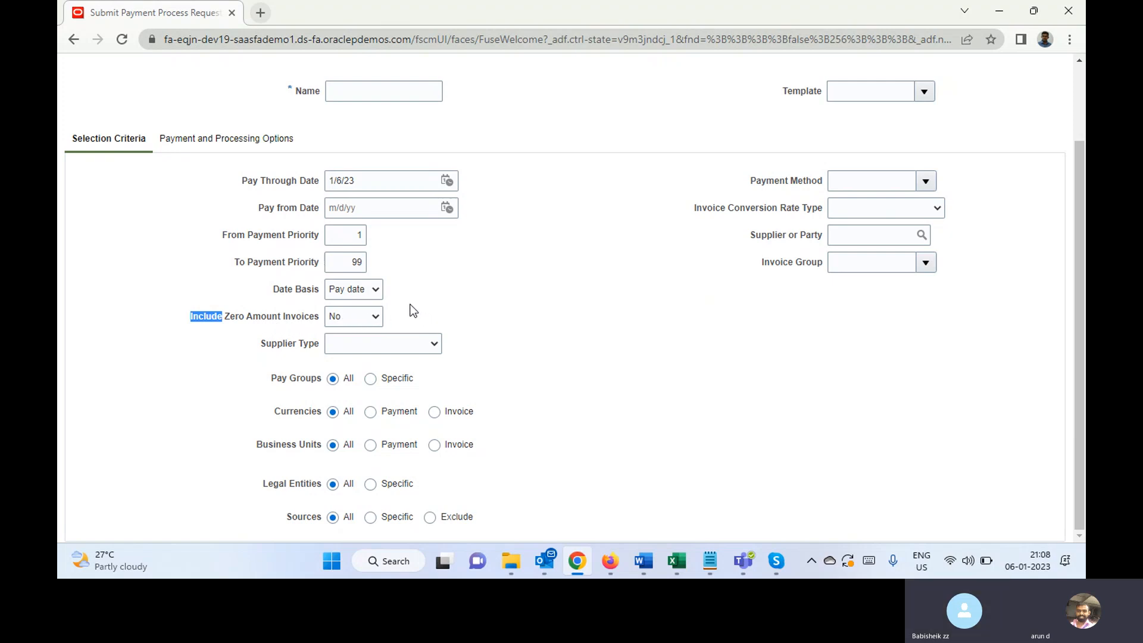
pyautogui.click(376, 345)
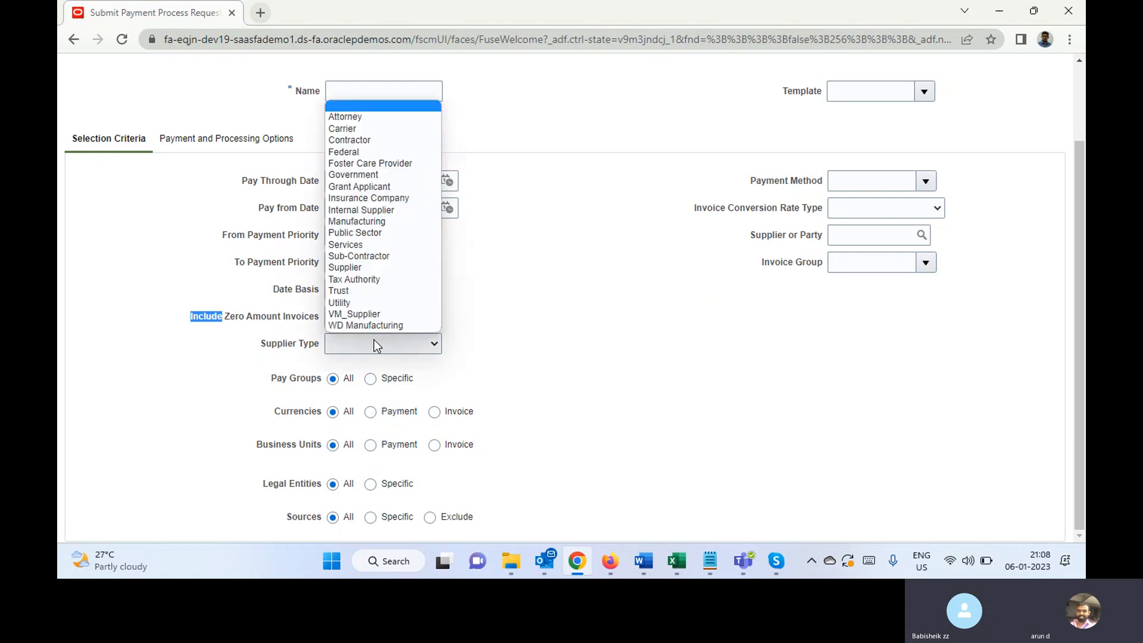
pyautogui.click(577, 287)
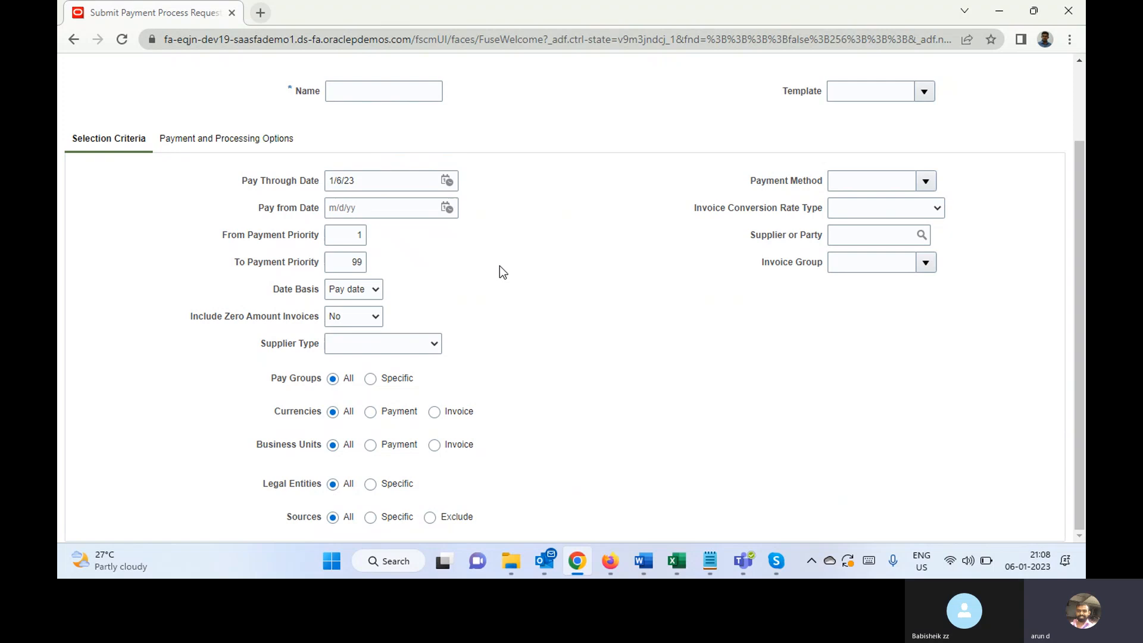
# Step: Examine the payment attributes, including disbursement bank account, conversion rate type, and the settlement priority and bank charge bearer override options
pyautogui.click(190, 143)
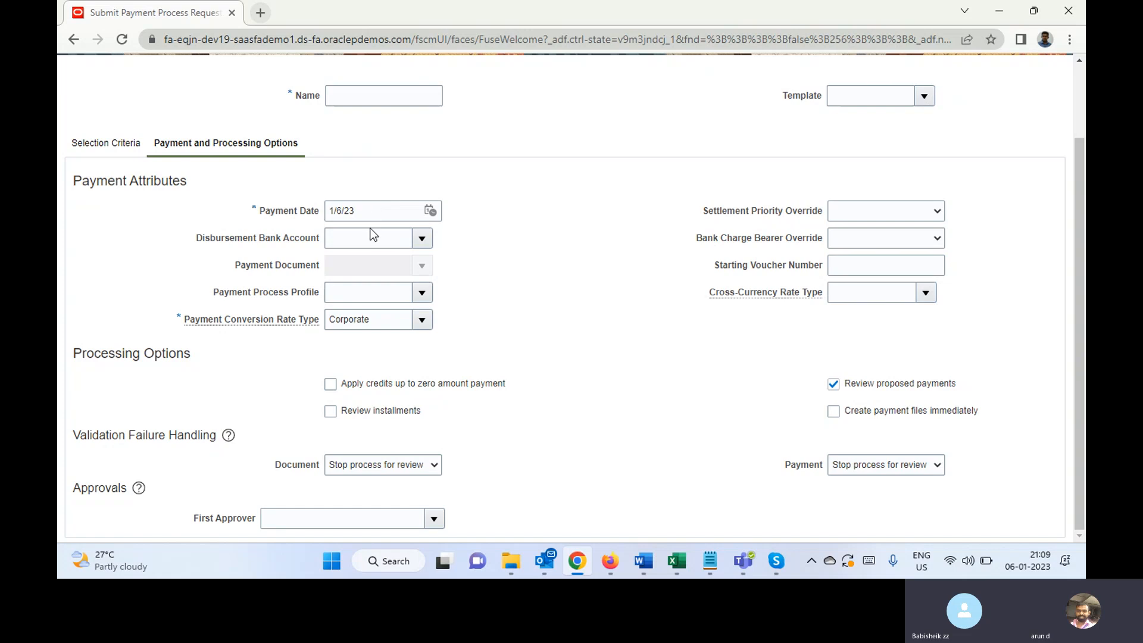
pyautogui.click(352, 240)
pyautogui.click(386, 321)
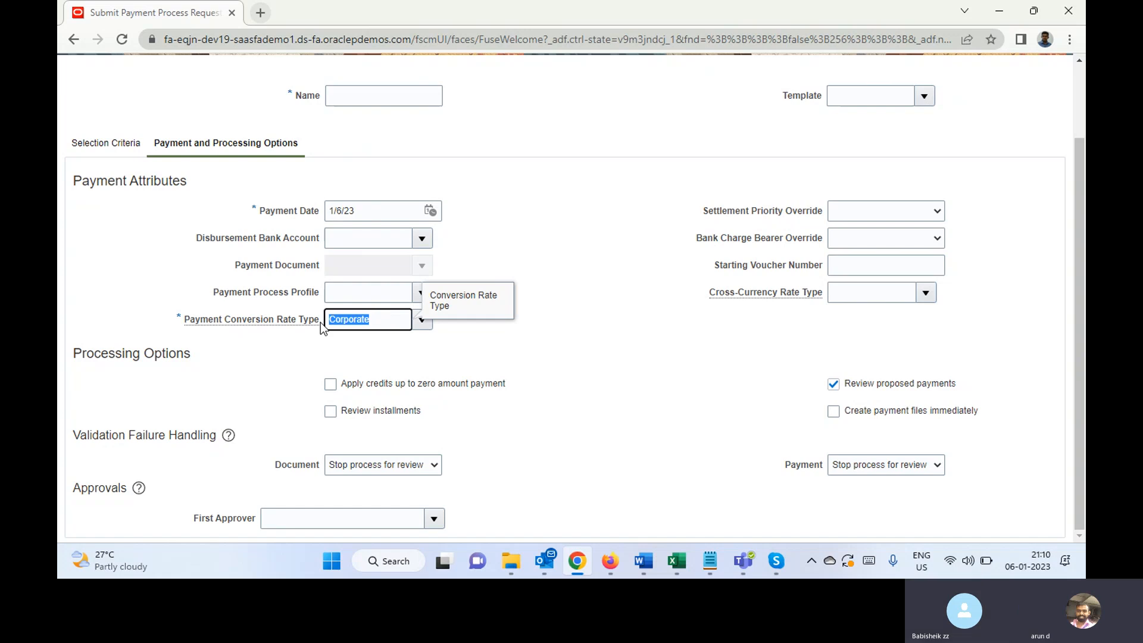
pyautogui.click(617, 271)
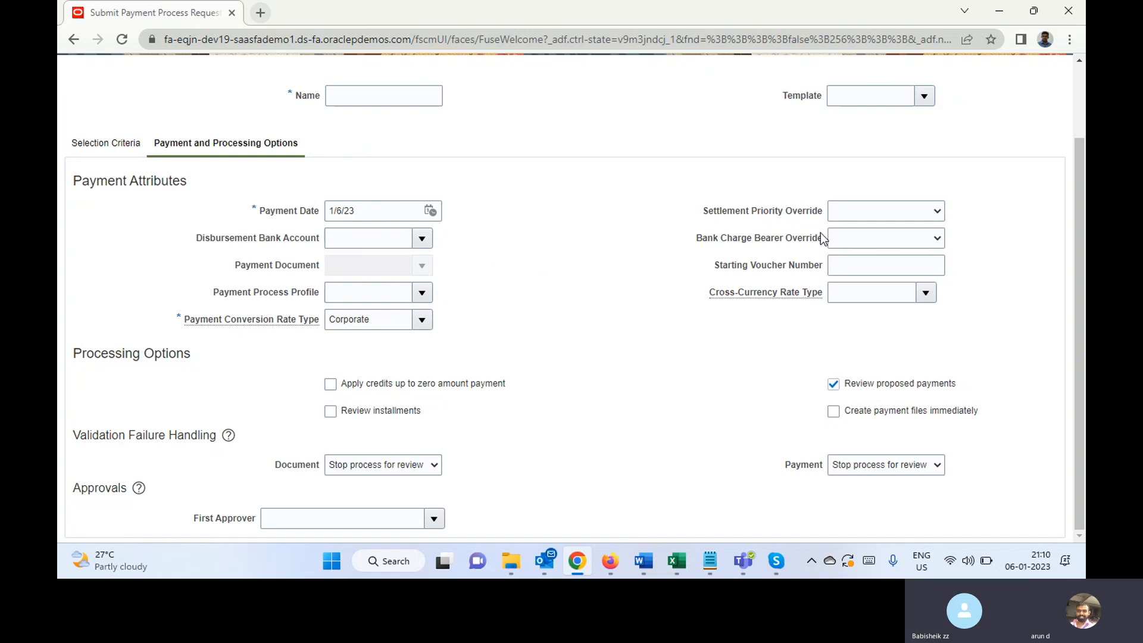
pyautogui.click(912, 211)
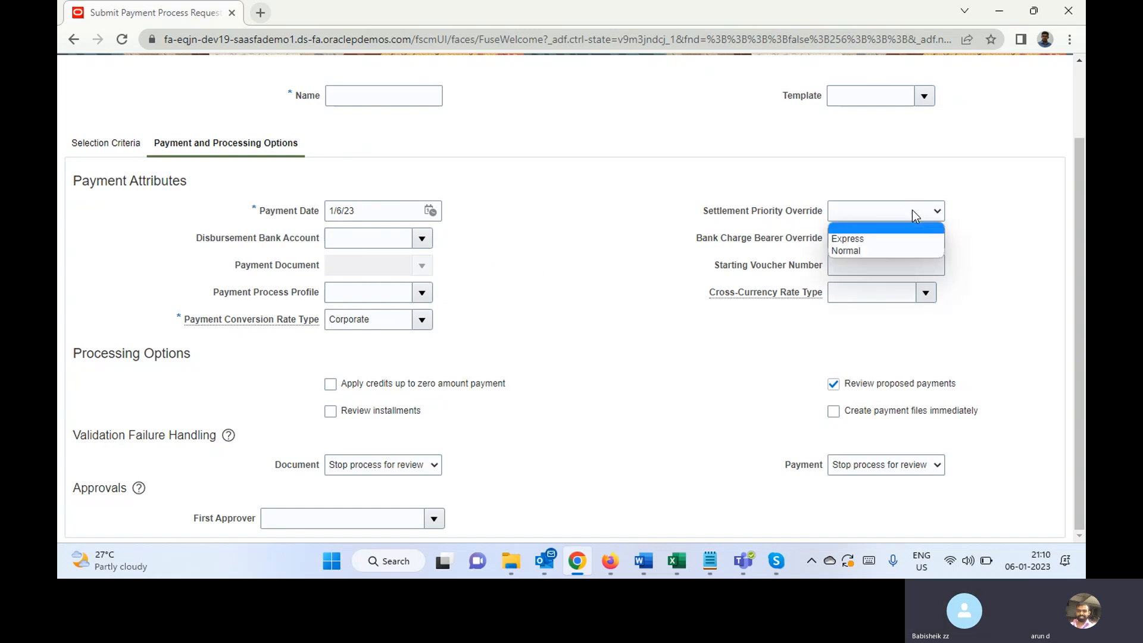
pyautogui.click(991, 197)
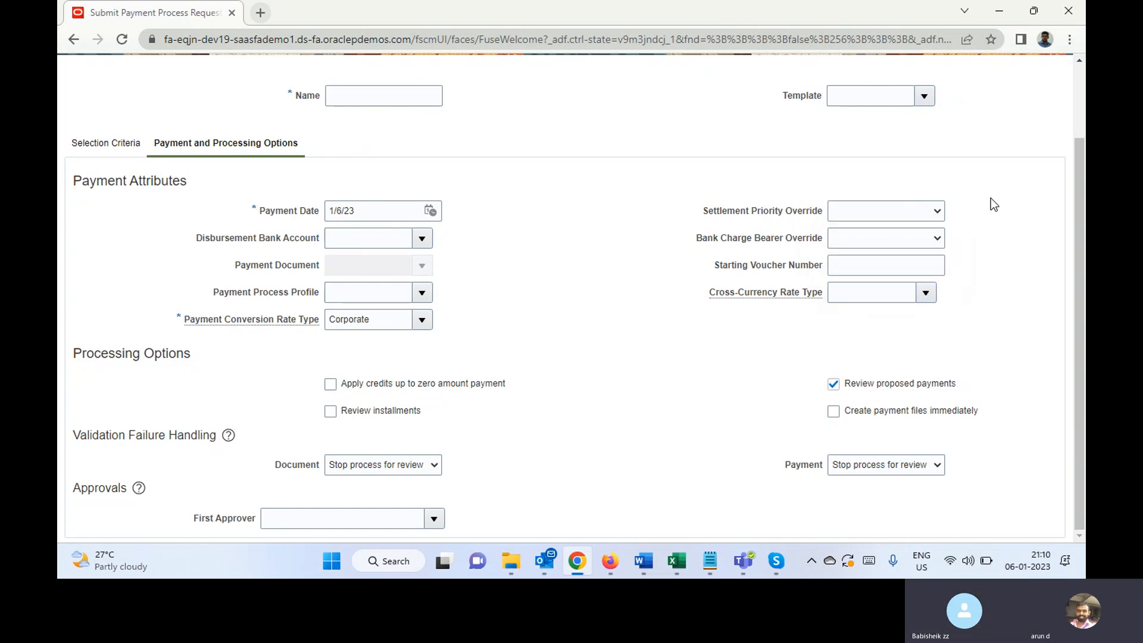
pyautogui.click(881, 242)
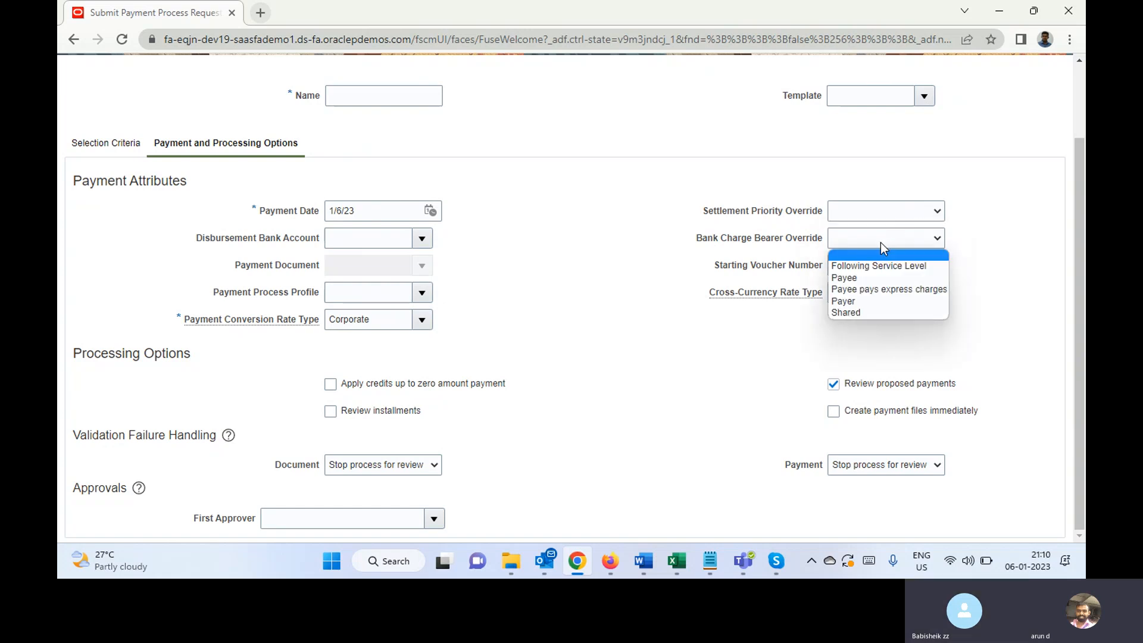
pyautogui.click(1023, 241)
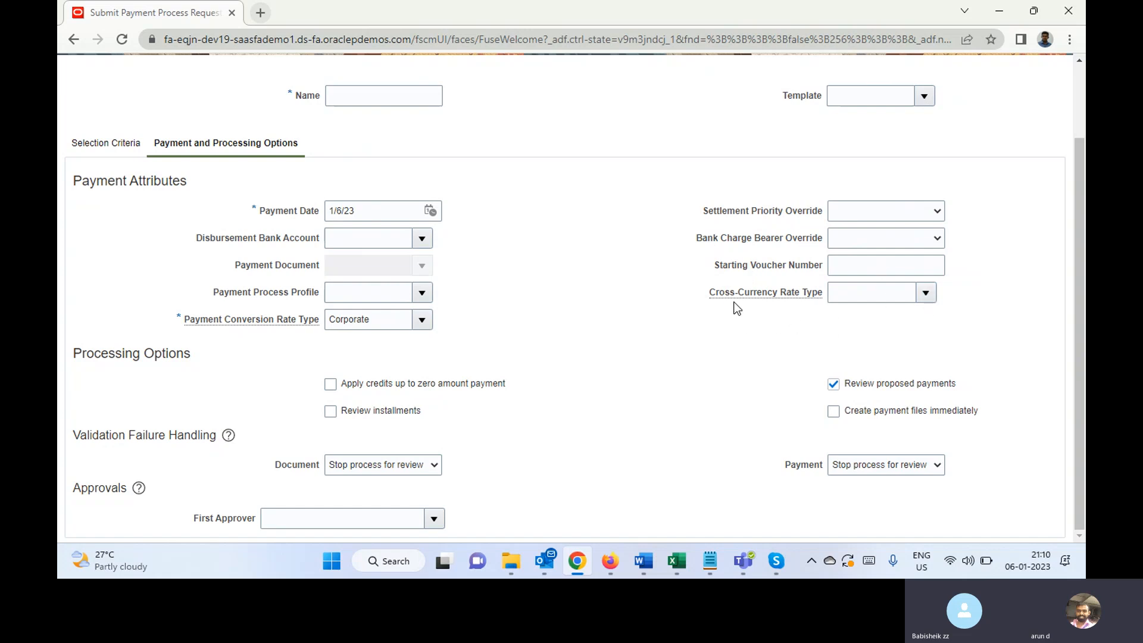
pyautogui.moveTo(750, 294)
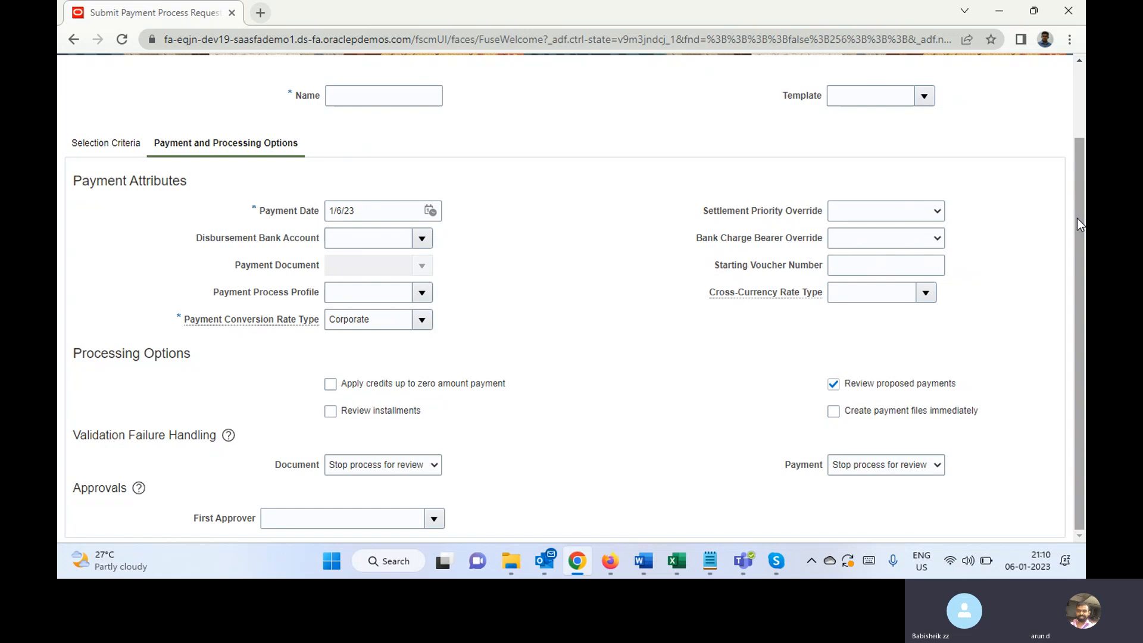
# Step: Review the available validation failure handling options for documents
pyautogui.moveTo(1078, 219); pyautogui.dragTo(1078, 305)
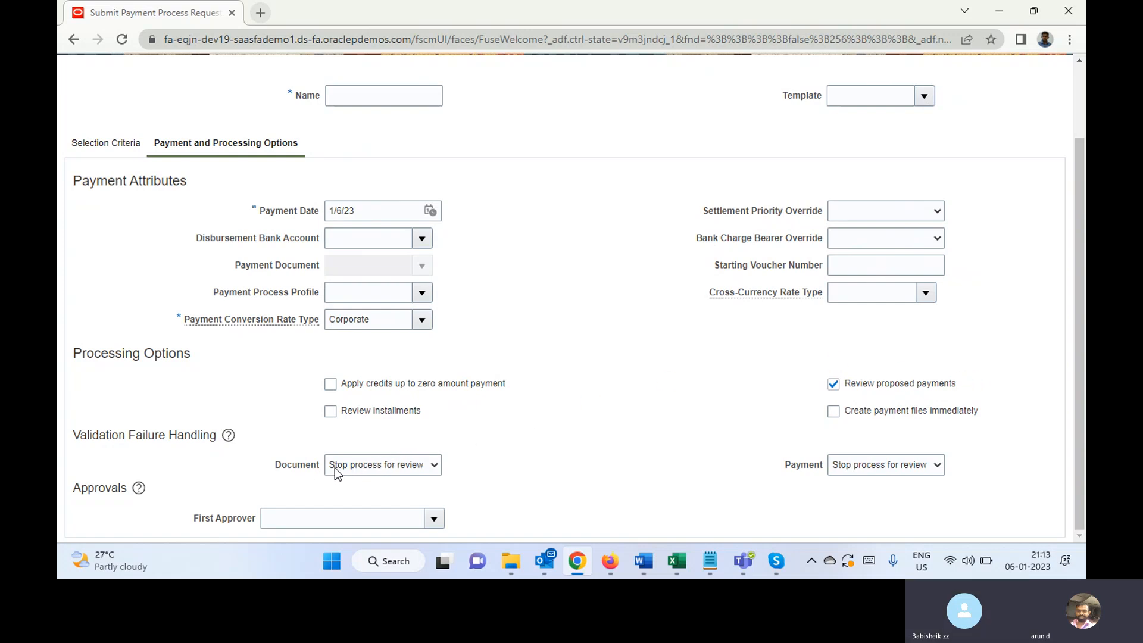
pyautogui.click(370, 468)
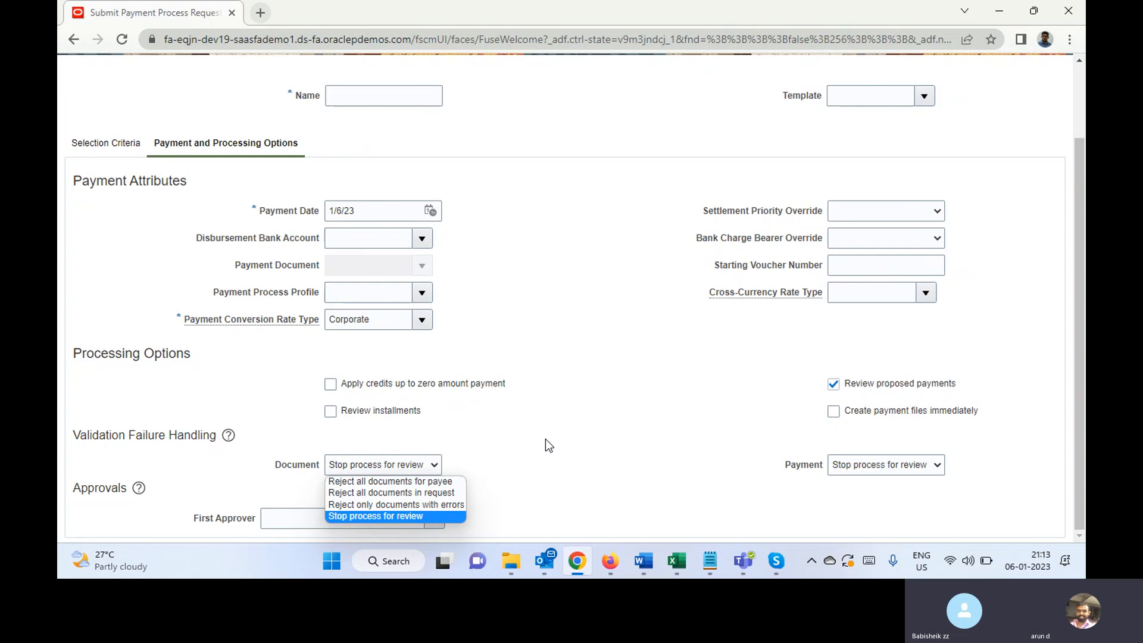
pyautogui.click(510, 460)
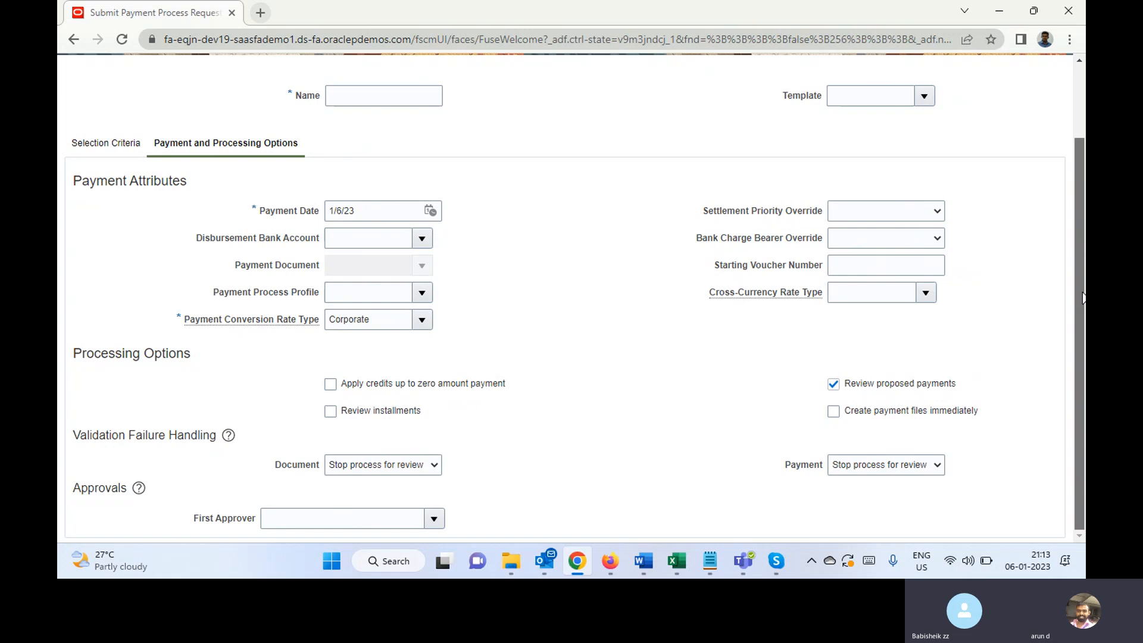
# Step: Name the payment process request 06012022 from its selection criteria, and return to the payment and processing options
pyautogui.scroll(2, 1082, 297)
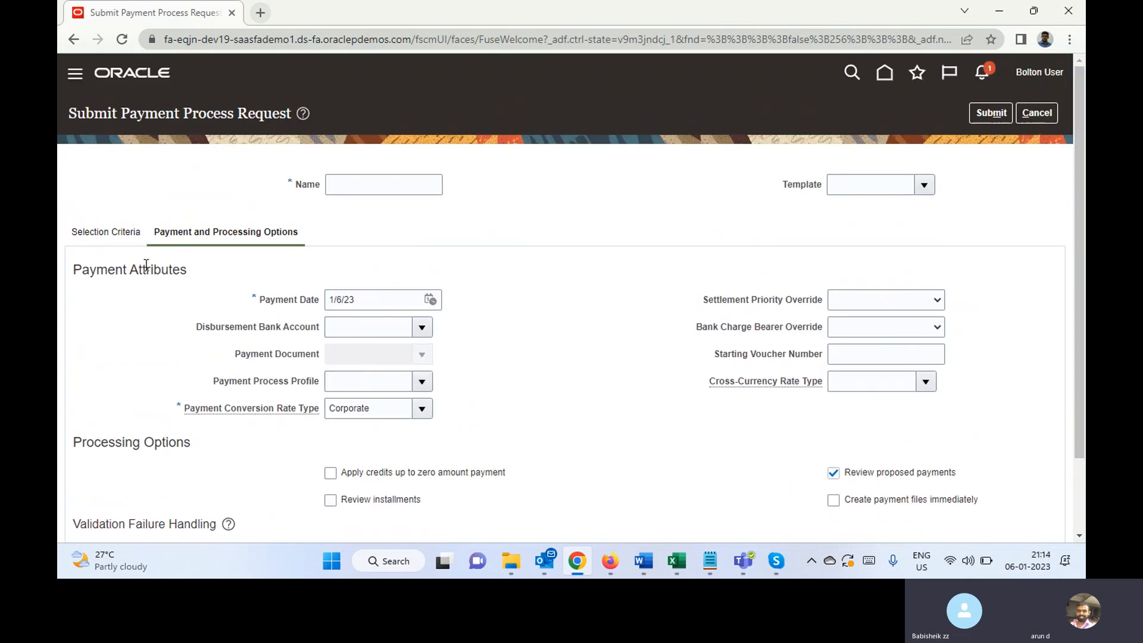
pyautogui.click(113, 231)
pyautogui.click(375, 190)
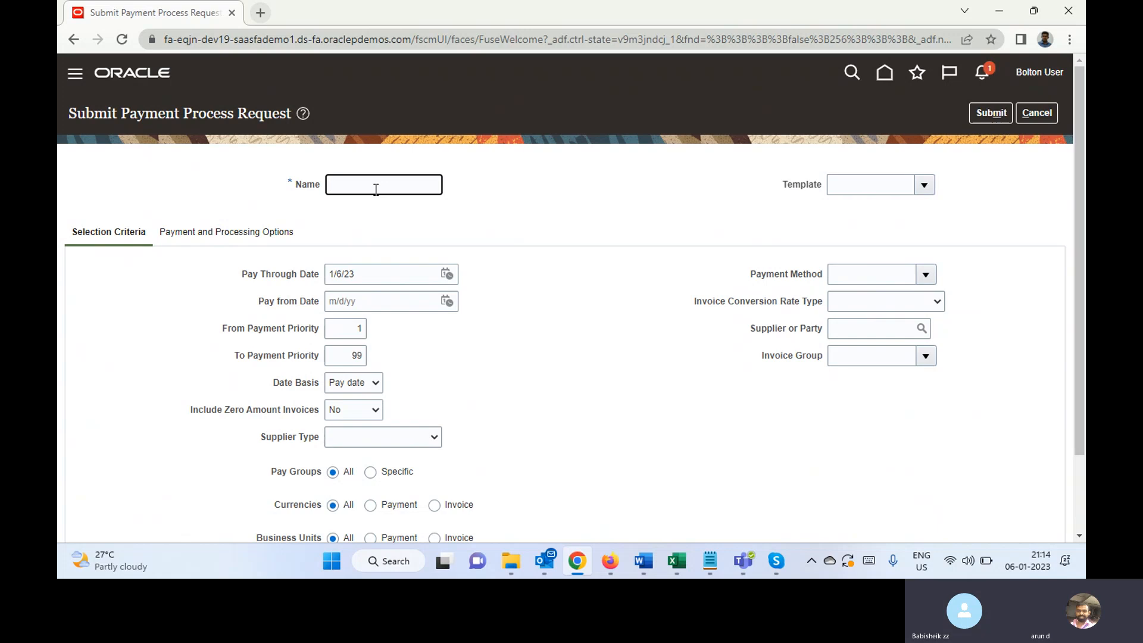
pyautogui.write('06012022')
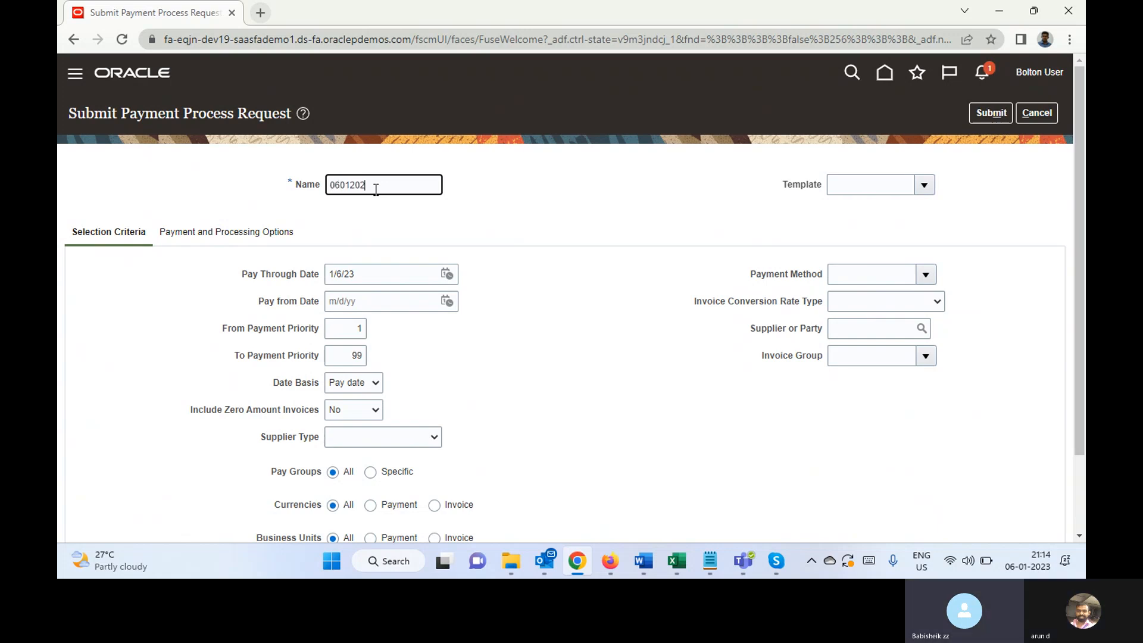
pyautogui.press('Tab')
pyautogui.press('Tab')
pyautogui.press('Tab')
pyautogui.press('Tab')
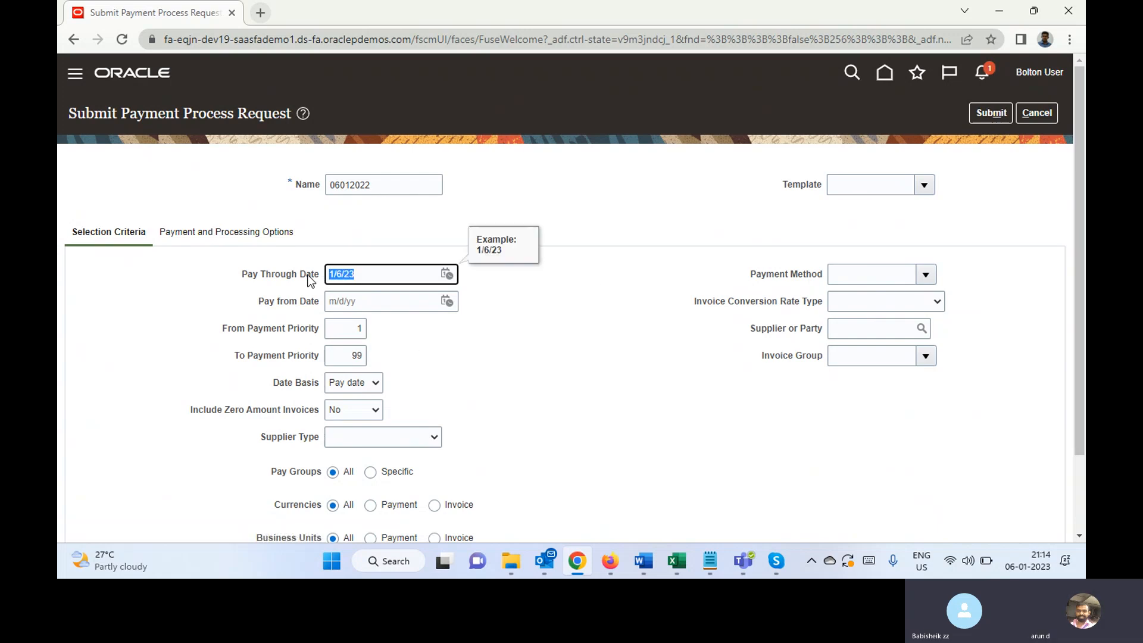
pyautogui.click(186, 237)
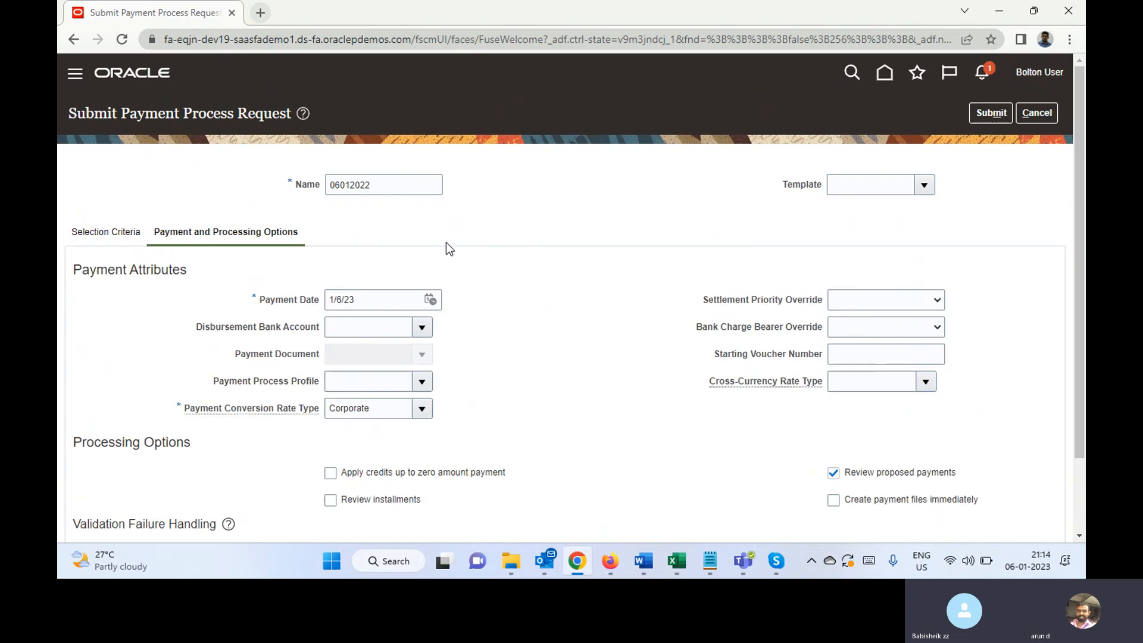
# Step: Set the disbursement bank account of request 06012022 to Bolton Corporate Account
pyautogui.click(423, 327)
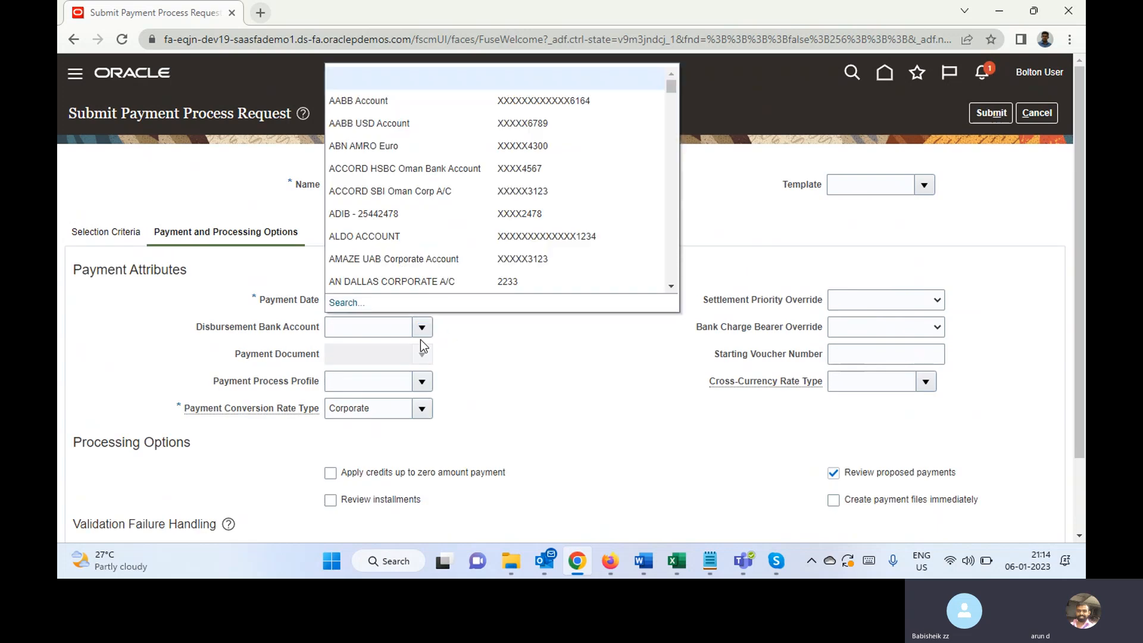
pyautogui.click(377, 328)
pyautogui.write('bol')
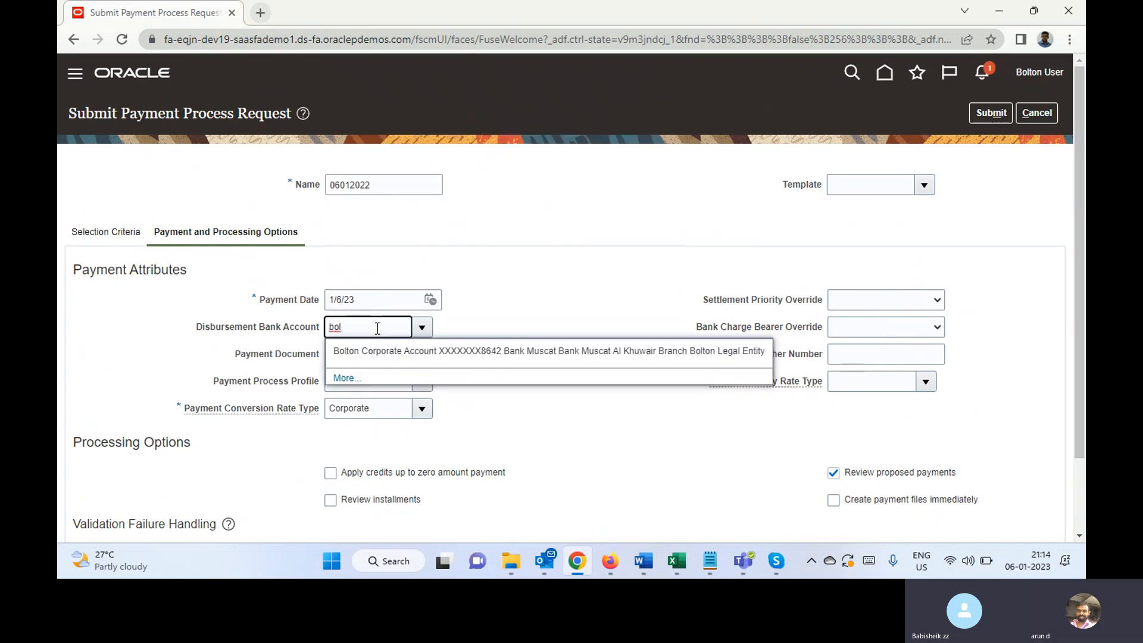
pyautogui.click(387, 355)
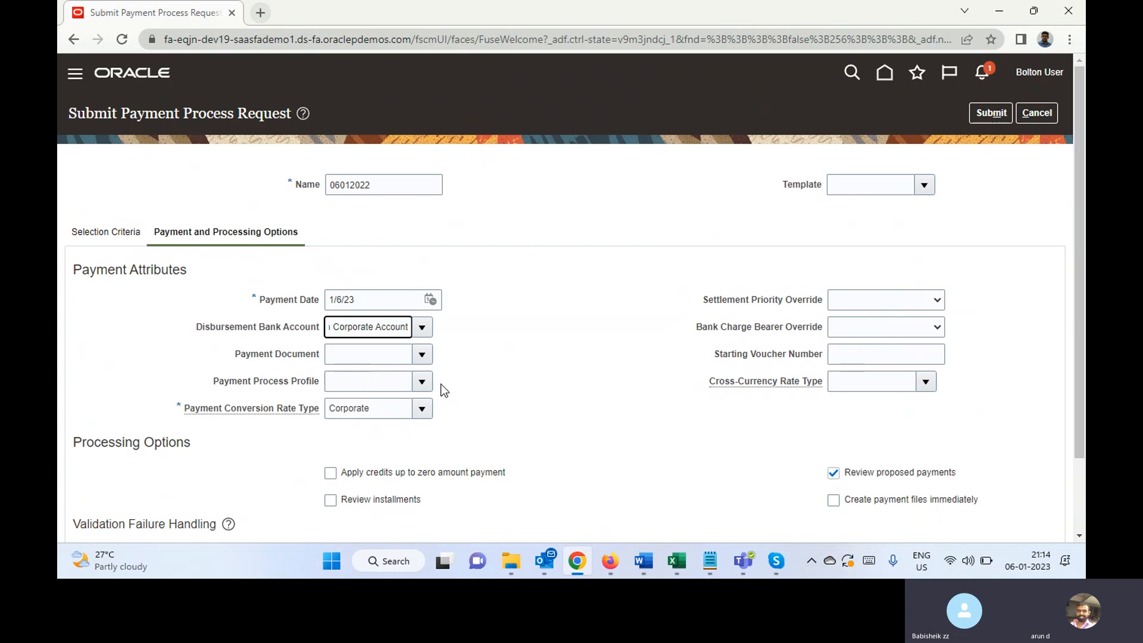
pyautogui.click(422, 382)
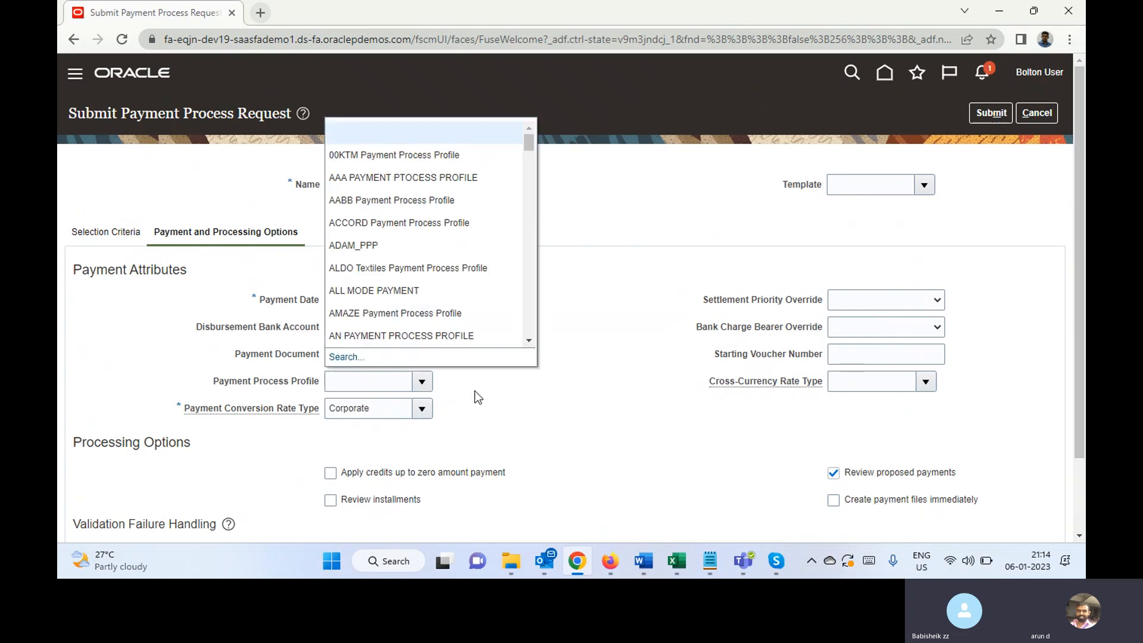
pyautogui.click(375, 379)
pyautogui.write('bol')
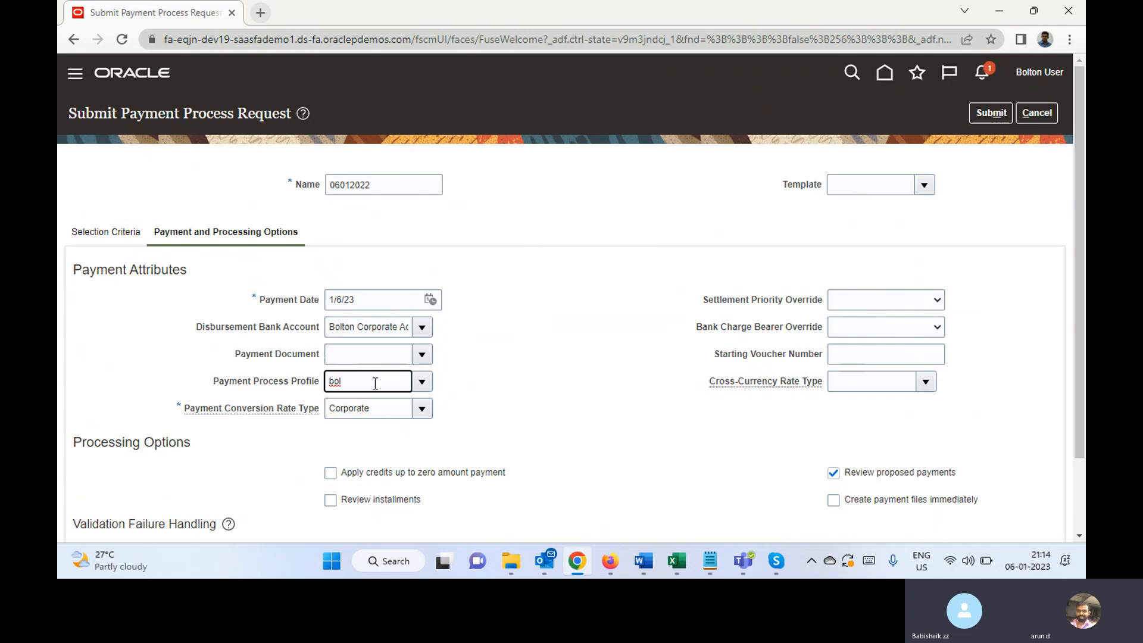
pyautogui.press('BackSpace')
pyautogui.press('BackSpace')
pyautogui.press('BackSpace')
# Step: Search the payment process profiles for Bol and assign Bolton Payment Process Profile to the request
pyautogui.click(421, 381)
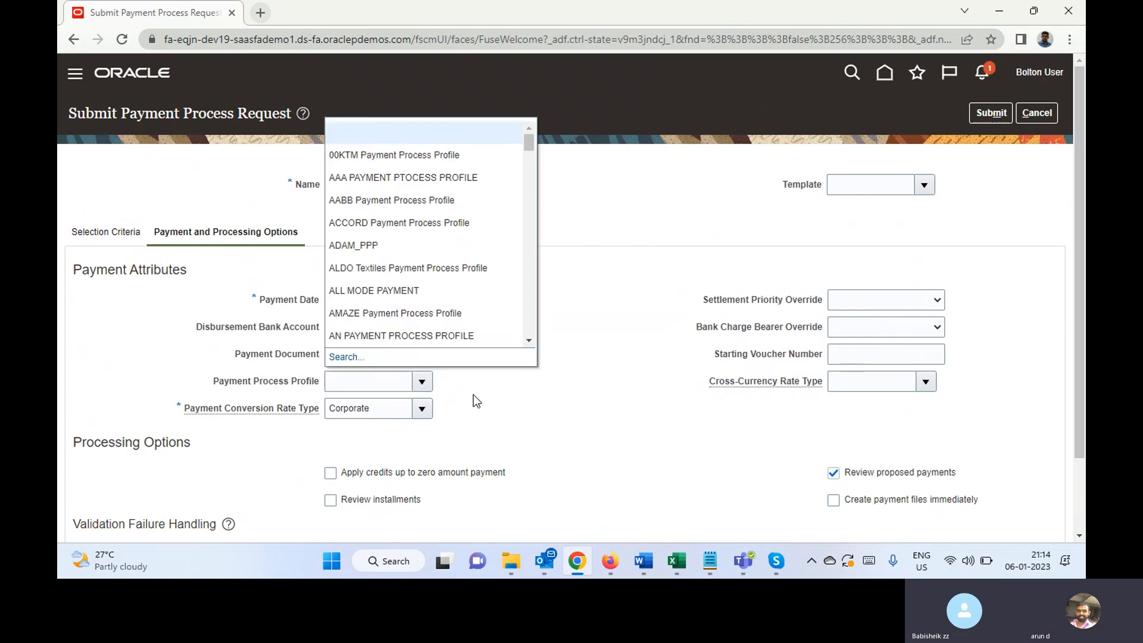
pyautogui.click(348, 358)
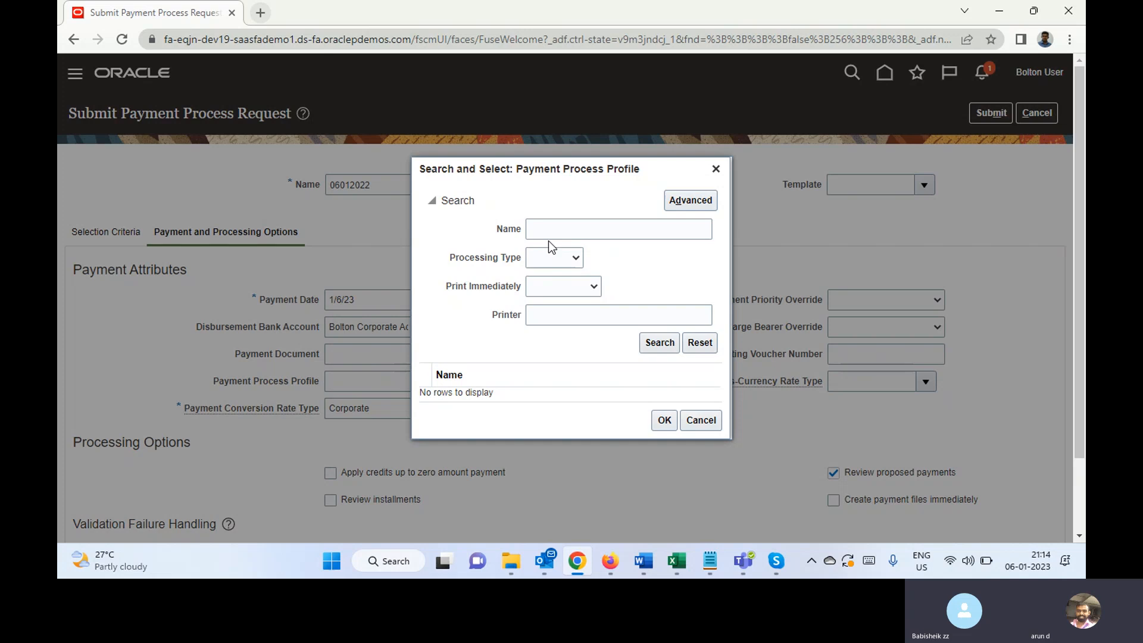
pyautogui.click(551, 233)
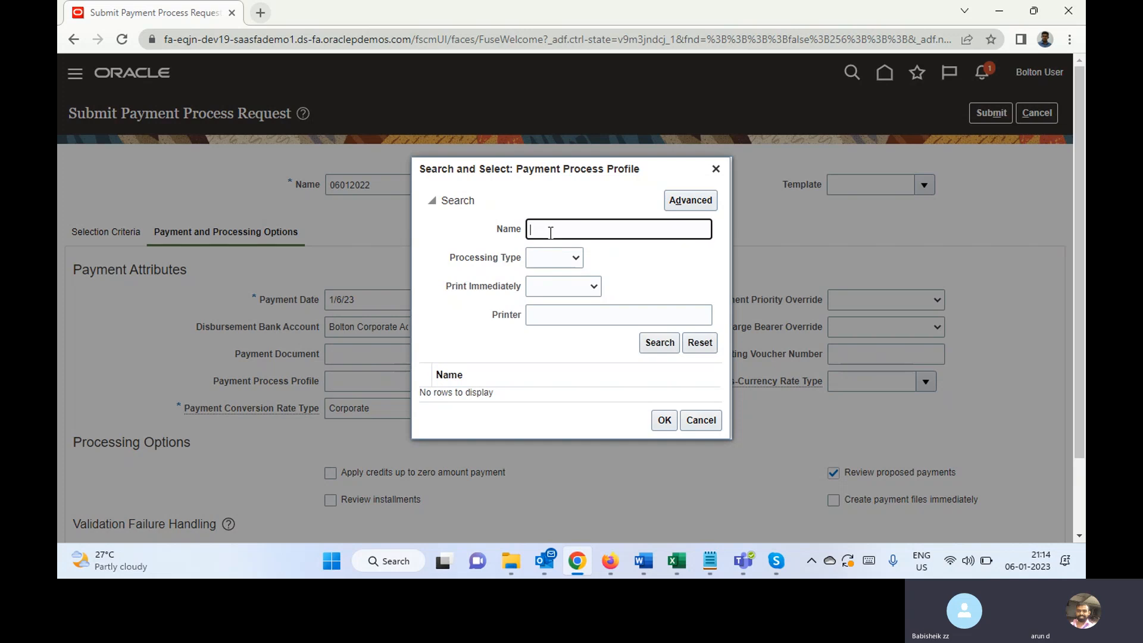
pyautogui.write('Bol')
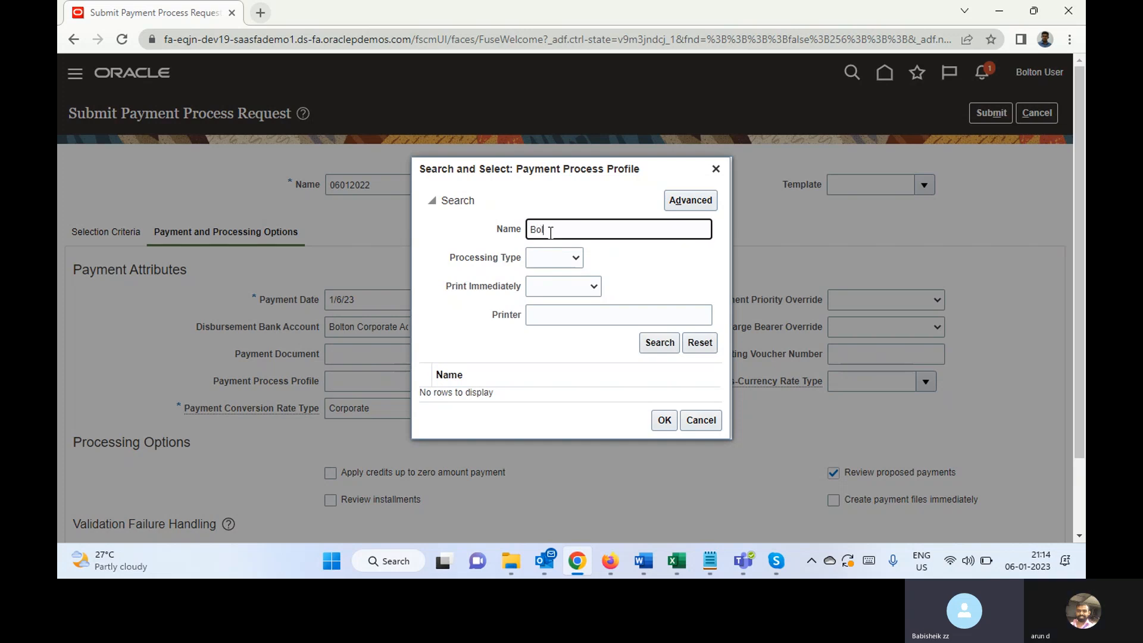
pyautogui.click(659, 343)
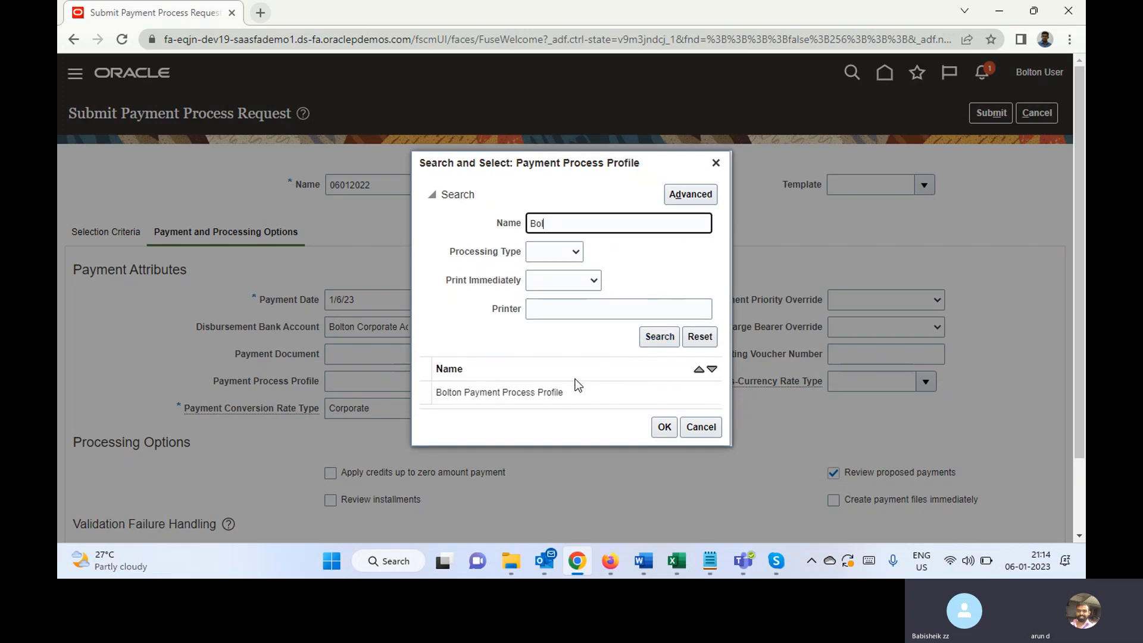
pyautogui.click(542, 393)
pyautogui.click(665, 427)
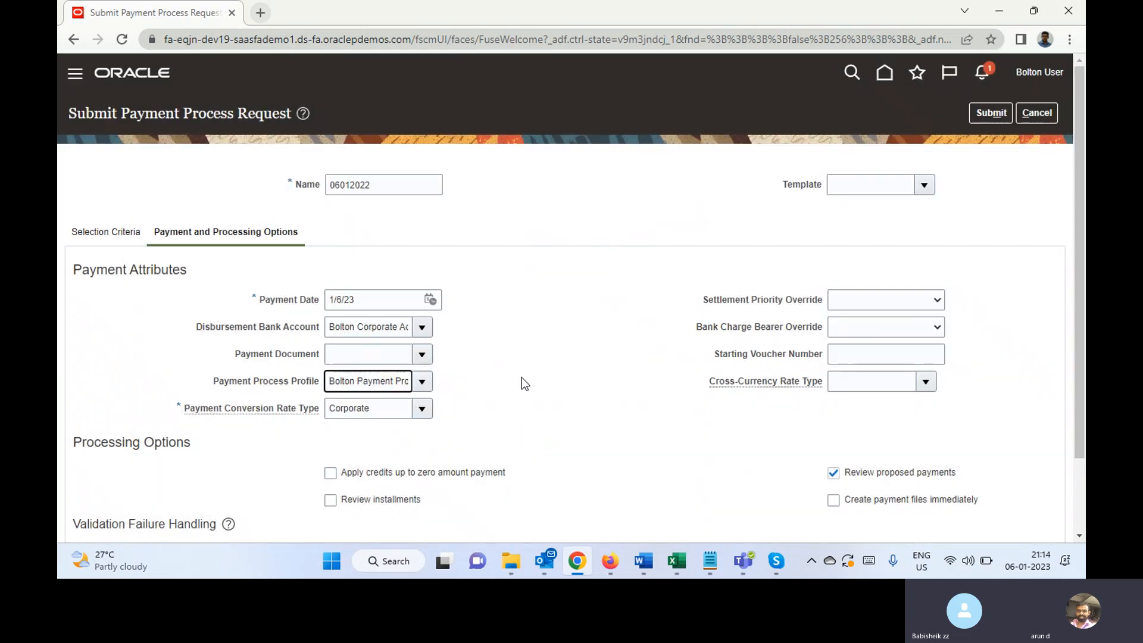
# Step: Enable installment review and immediate creation of payment files in the request's processing options
pyautogui.moveTo(1081, 222); pyautogui.dragTo(1082, 322)
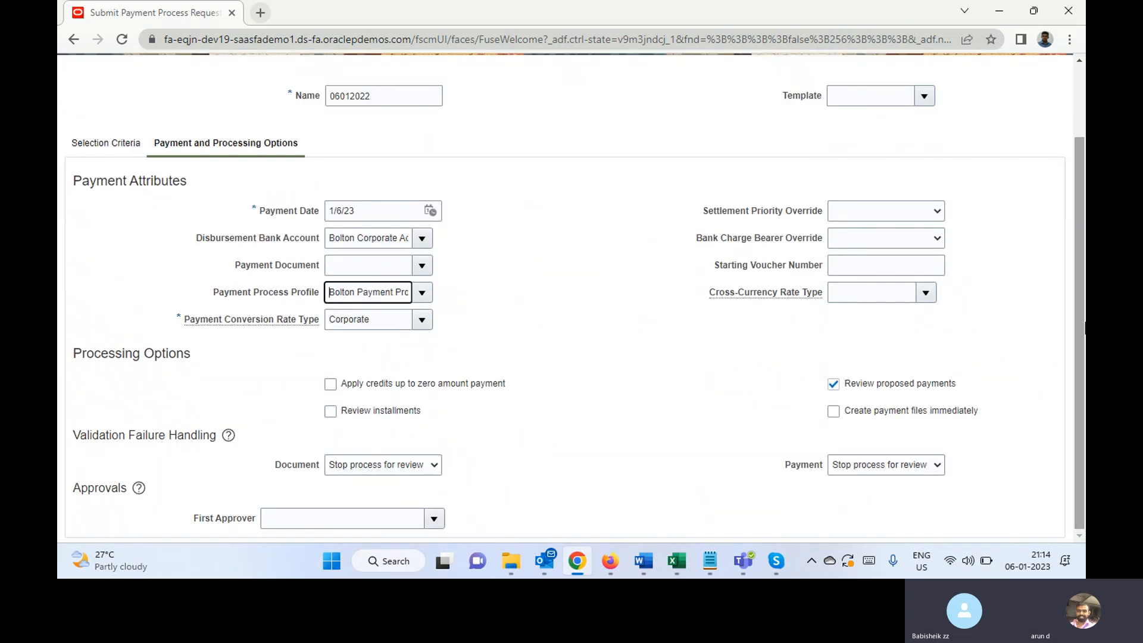
pyautogui.click(330, 411)
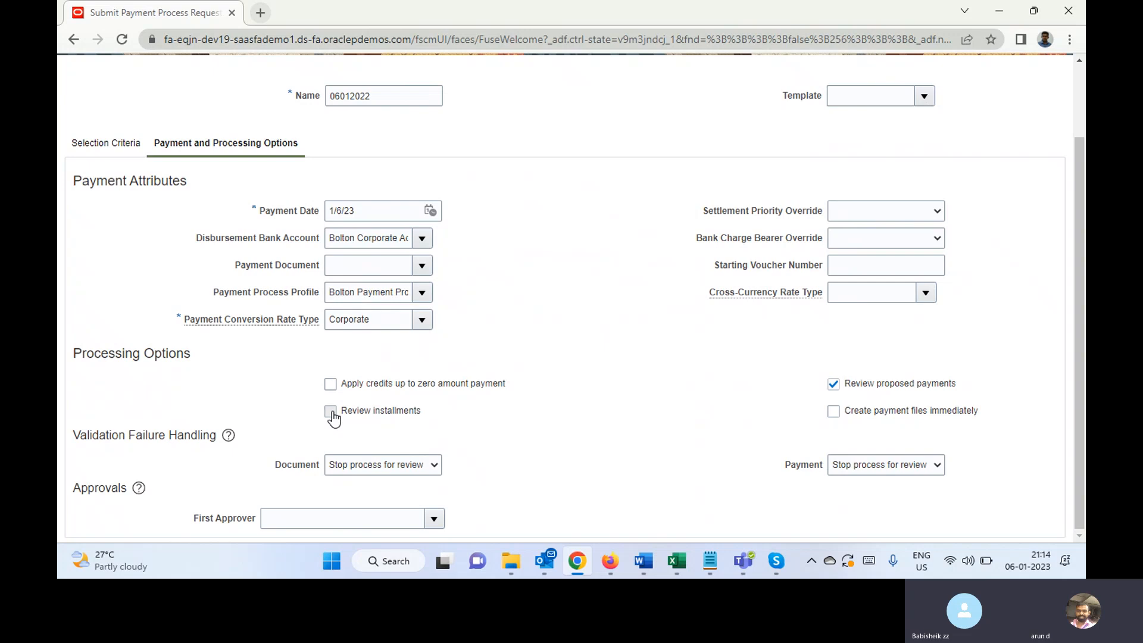
pyautogui.click(833, 413)
pyautogui.click(746, 424)
# Step: Try to submit payment process request 06012022 without a payment document
pyautogui.moveTo(1081, 362); pyautogui.dragTo(1081, 297)
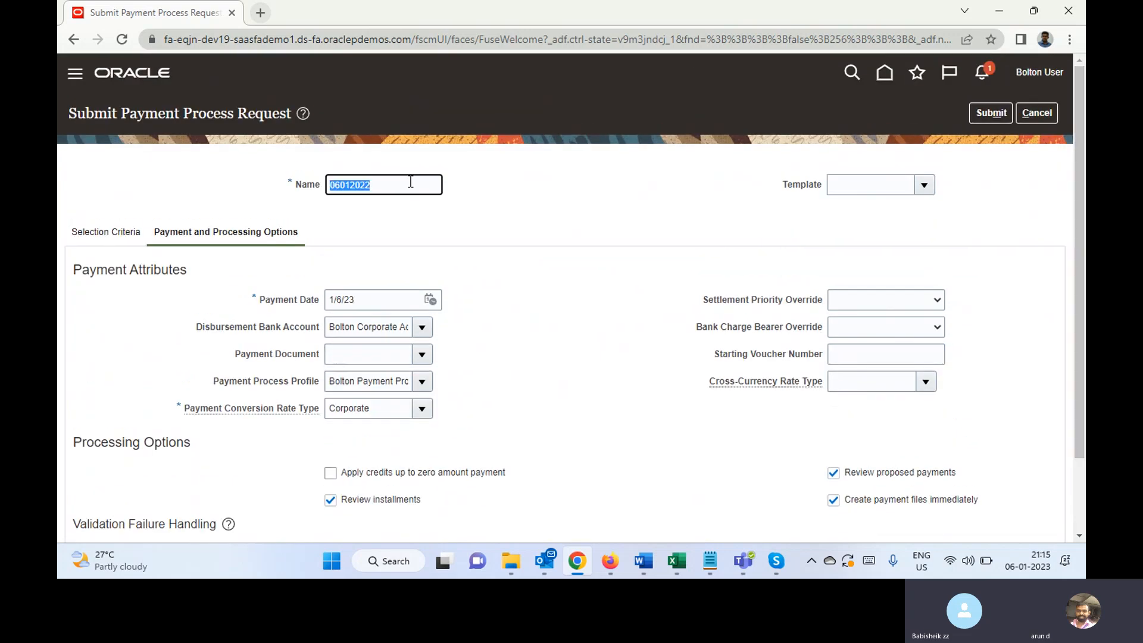
pyautogui.click(977, 117)
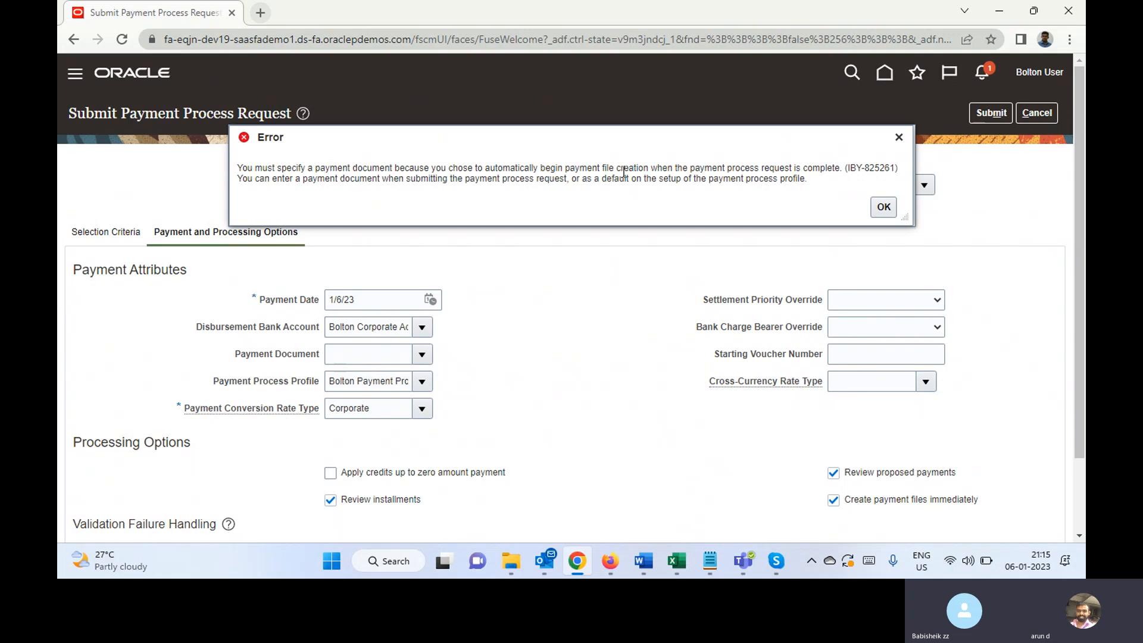
pyautogui.click(884, 207)
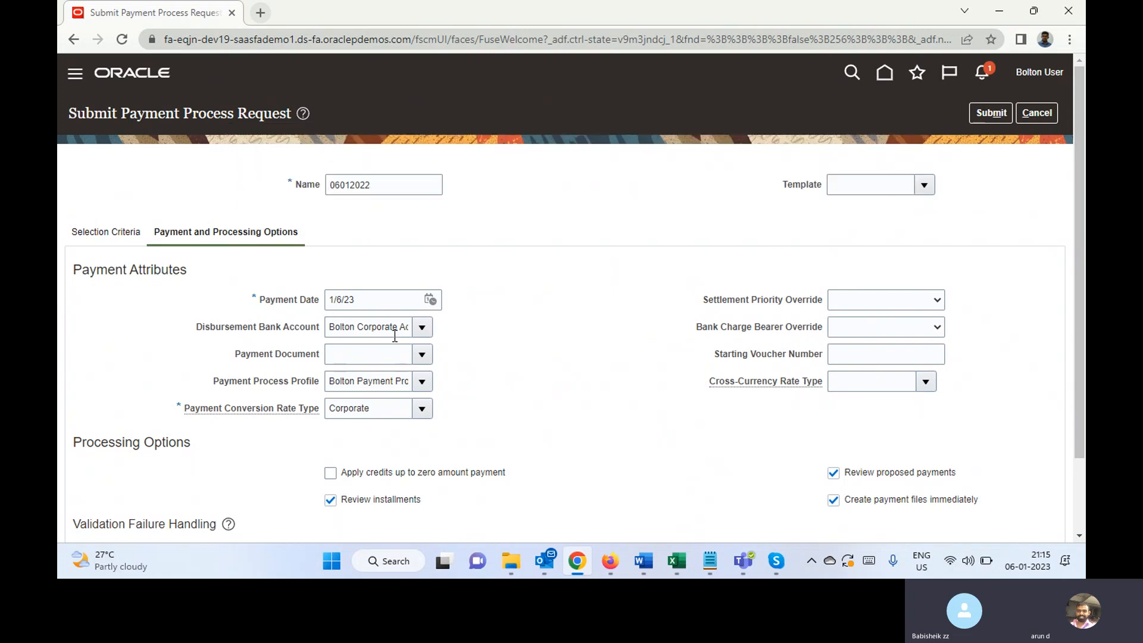
# Step: Choose a payment document for the Bolton disbursement account and submit payment process request 06012022
pyautogui.click(426, 360)
pyautogui.click(392, 400)
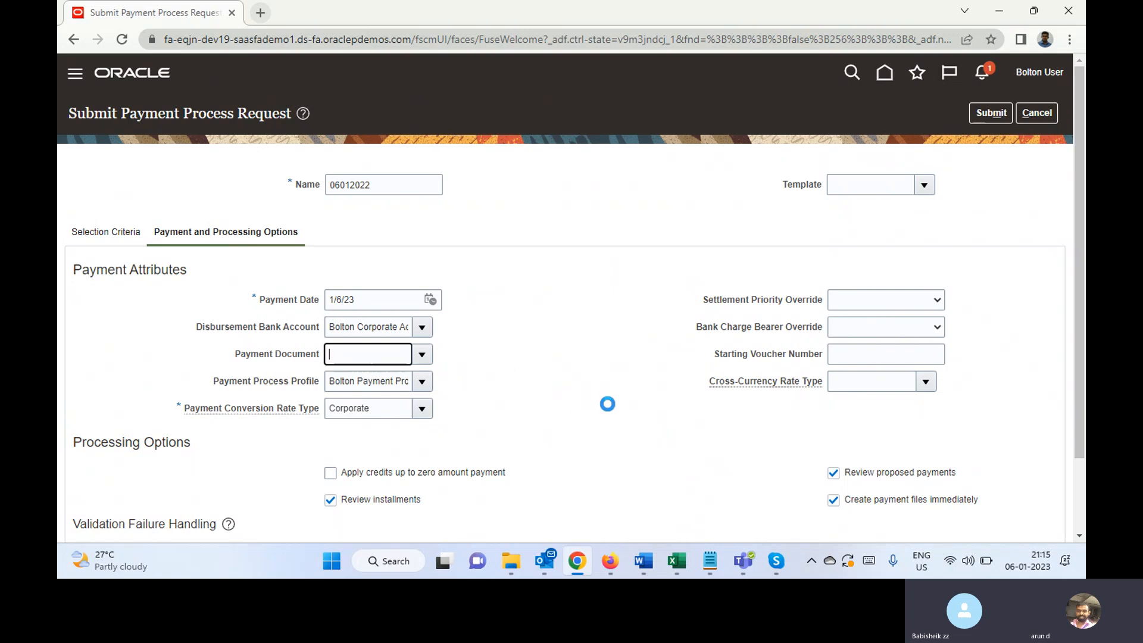
pyautogui.click(990, 115)
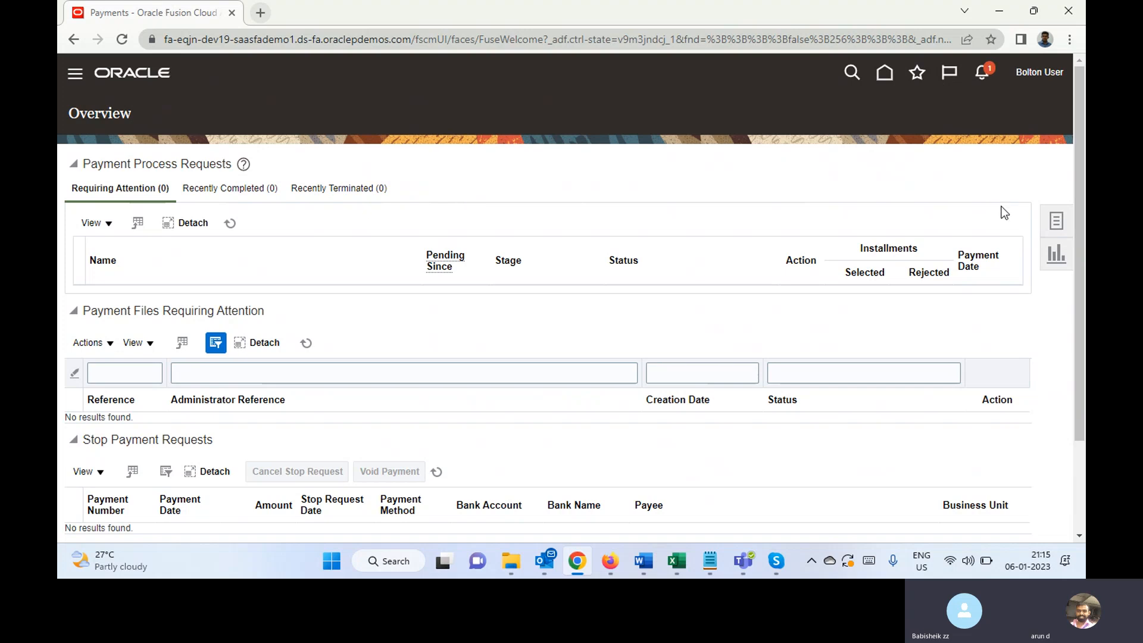
# Step: Open the management page for payment process requests and search for the request named 06012022
pyautogui.click(1054, 224)
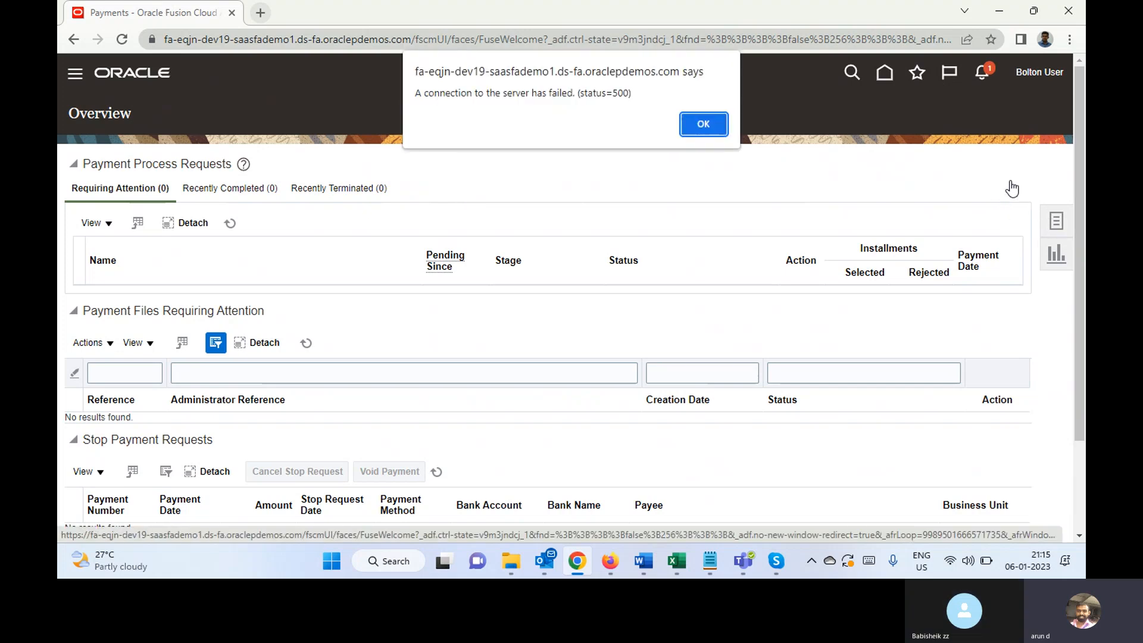
pyautogui.click(704, 124)
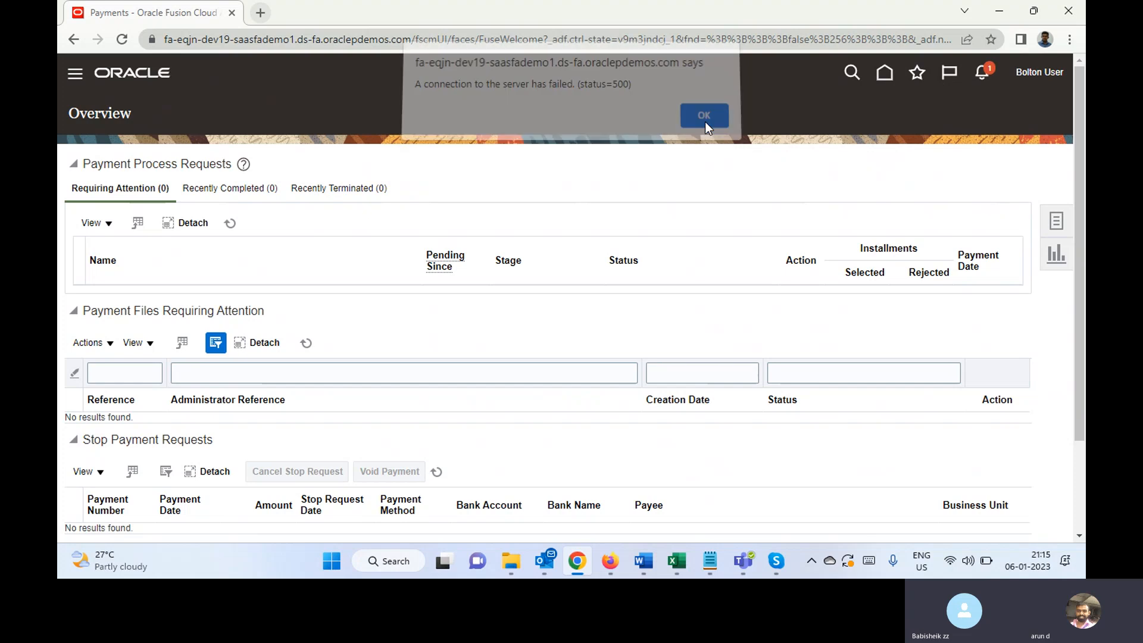
pyautogui.click(1055, 221)
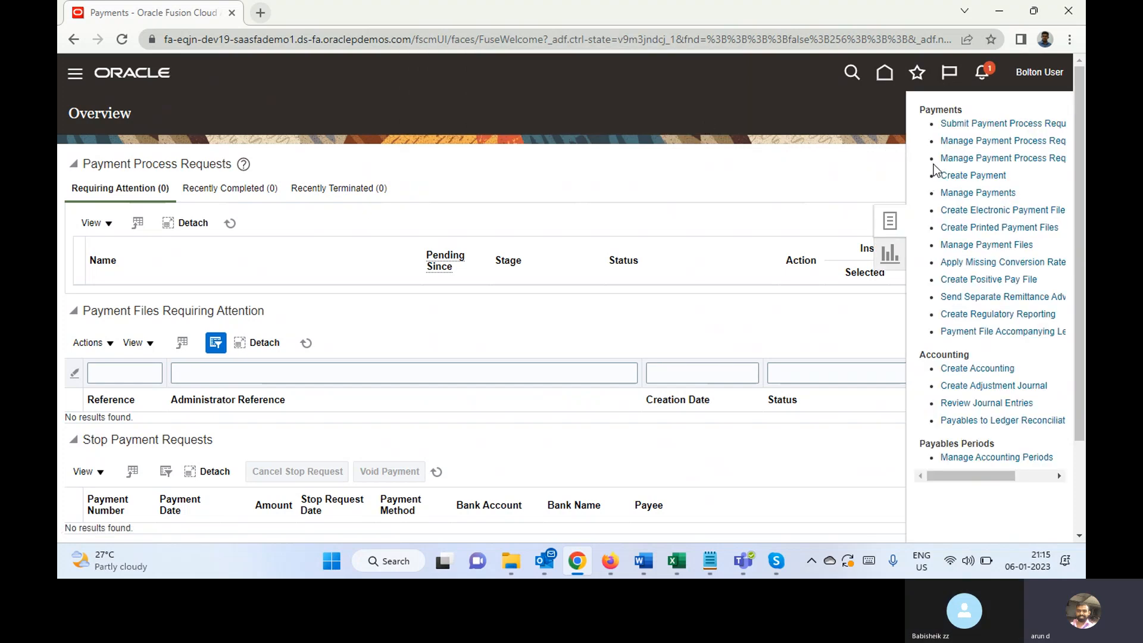
pyautogui.click(960, 142)
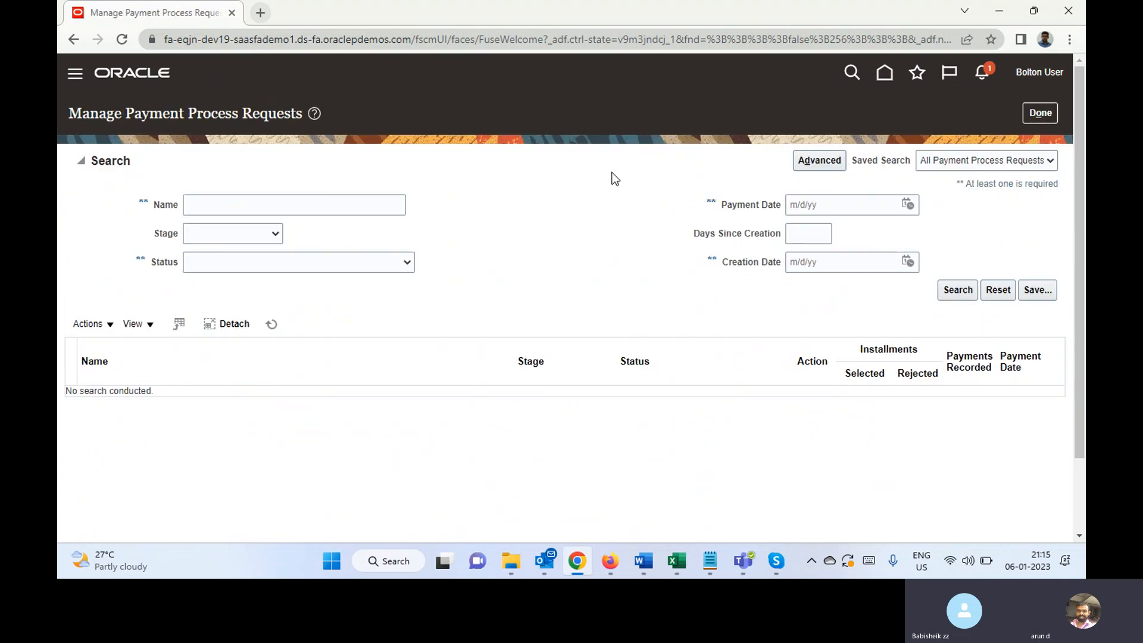
pyautogui.click(322, 203)
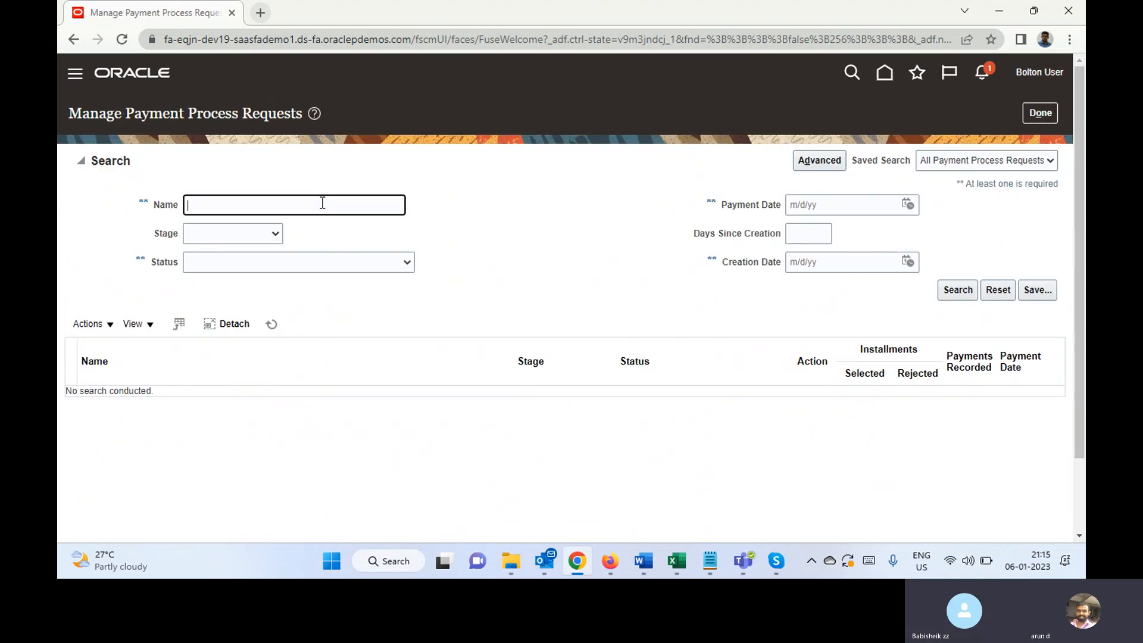
pyautogui.write('06012022')
pyautogui.click(957, 290)
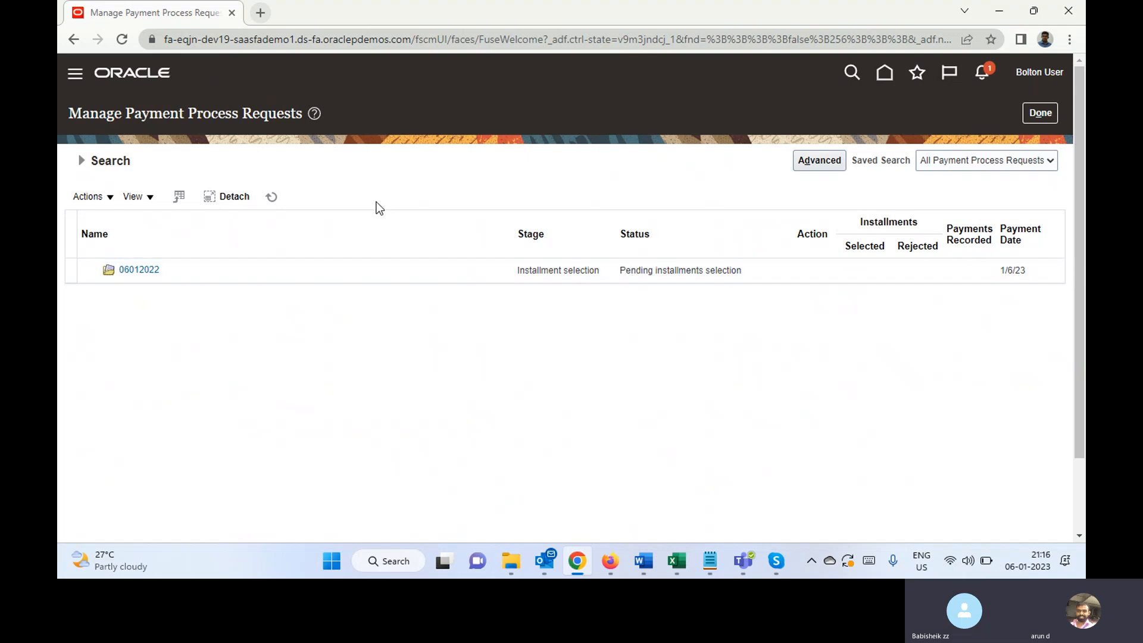
# Step: Refresh the results to check the stage and status of request 06012022, and return to the payments overview
pyautogui.click(271, 195)
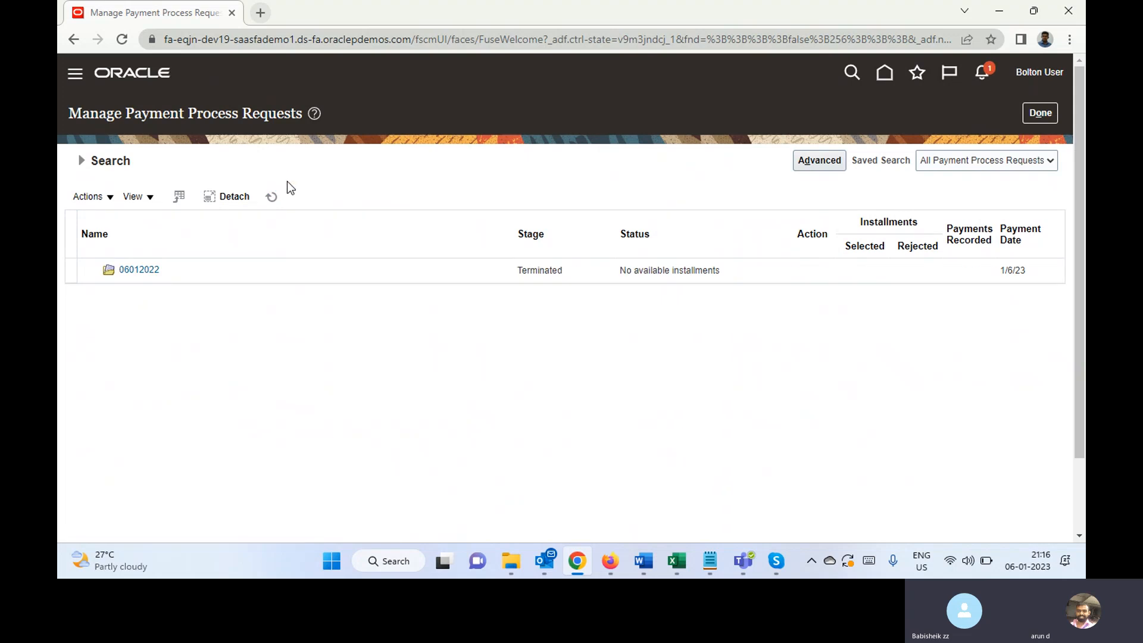
pyautogui.click(213, 277)
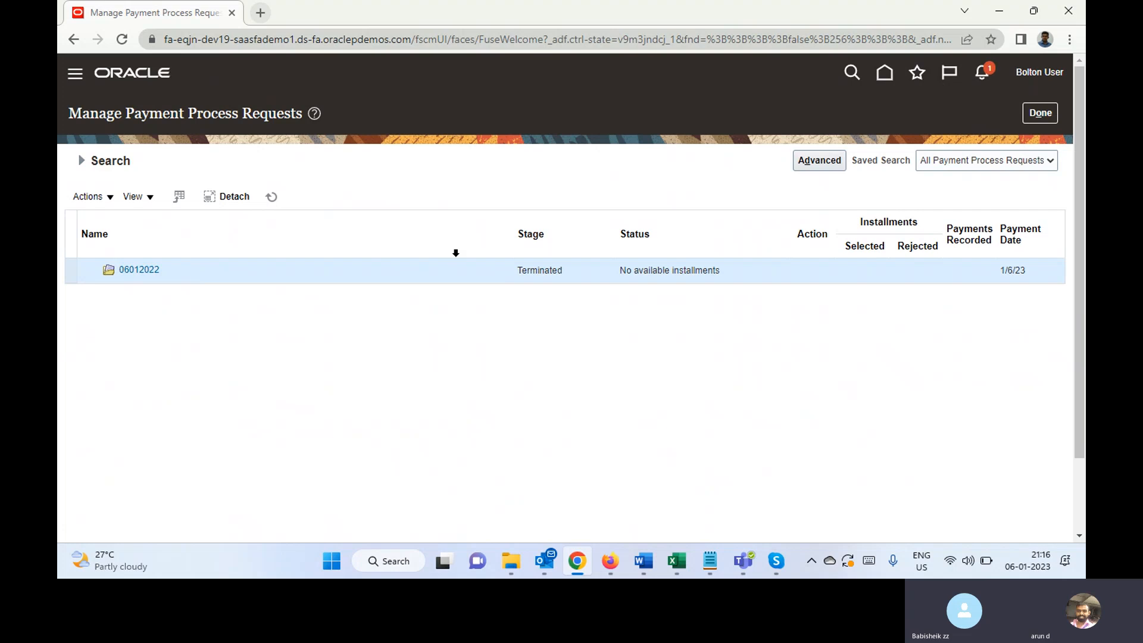
pyautogui.click(1040, 114)
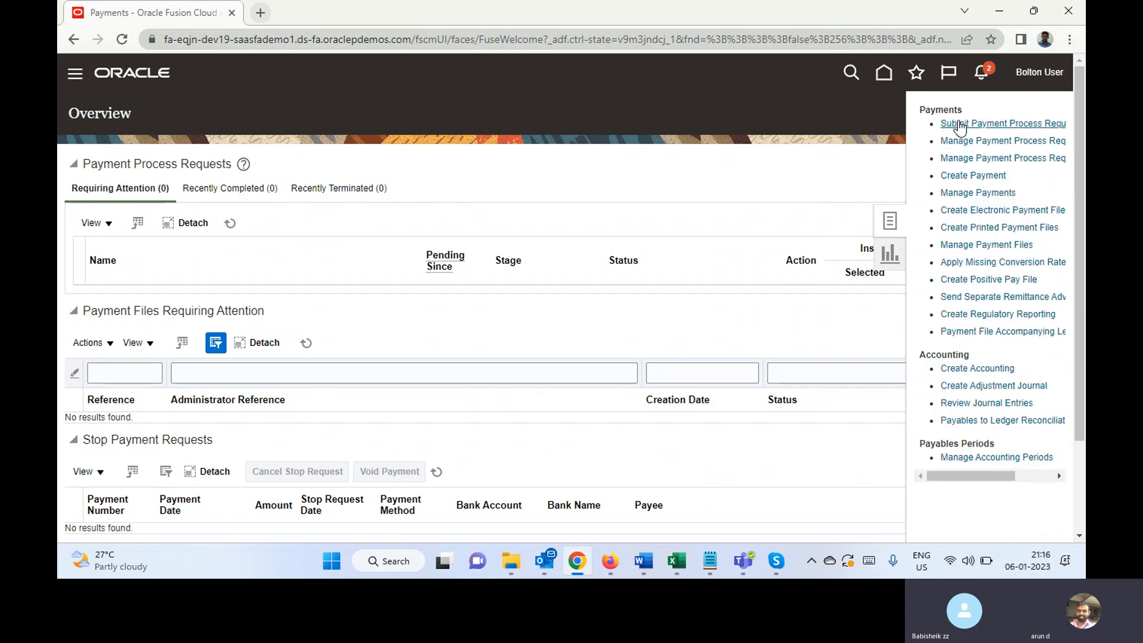
# Step: Start a new payment process request and name it 06012023 V1
pyautogui.click(956, 122)
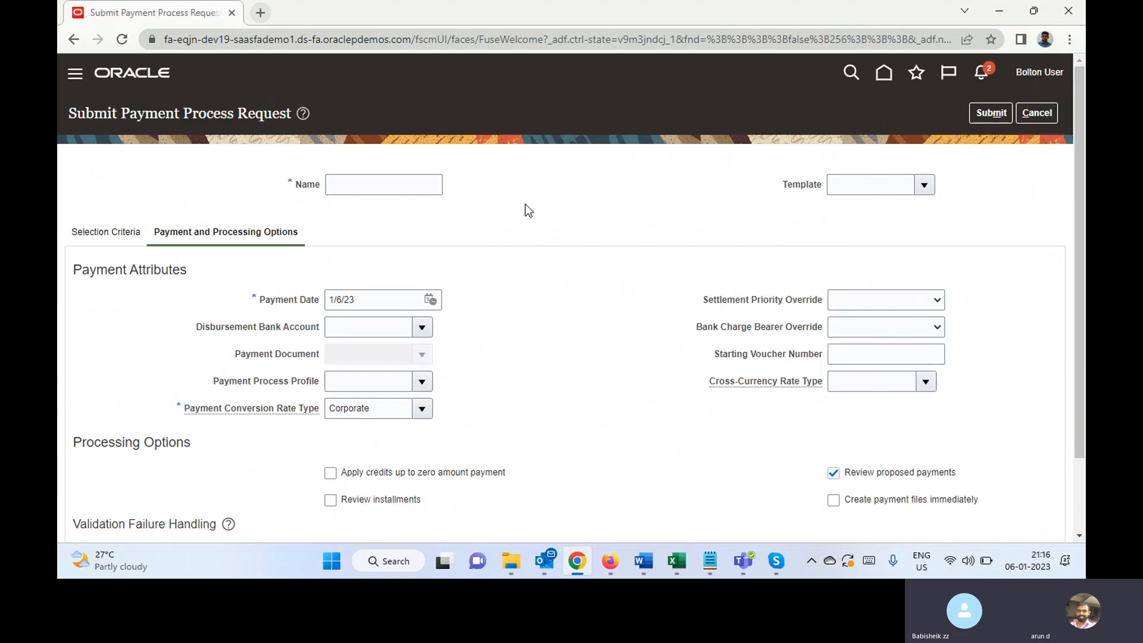
pyautogui.click(361, 186)
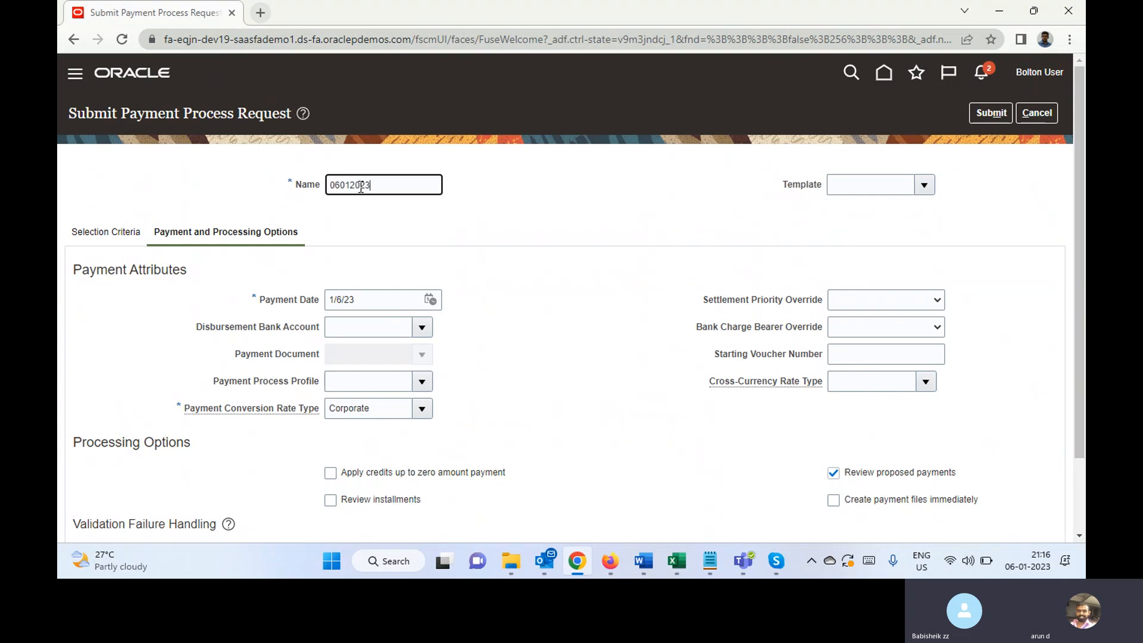
pyautogui.press('Tab')
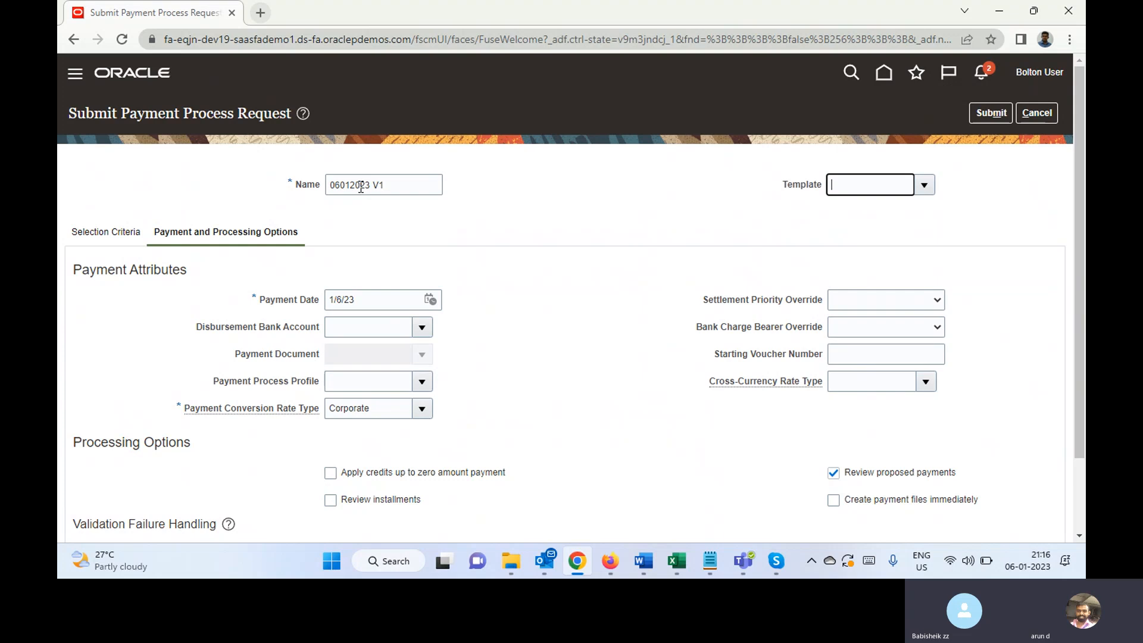
# Step: Set the disbursement bank account of request 06012023 V1 to USD Kasa
pyautogui.click(423, 327)
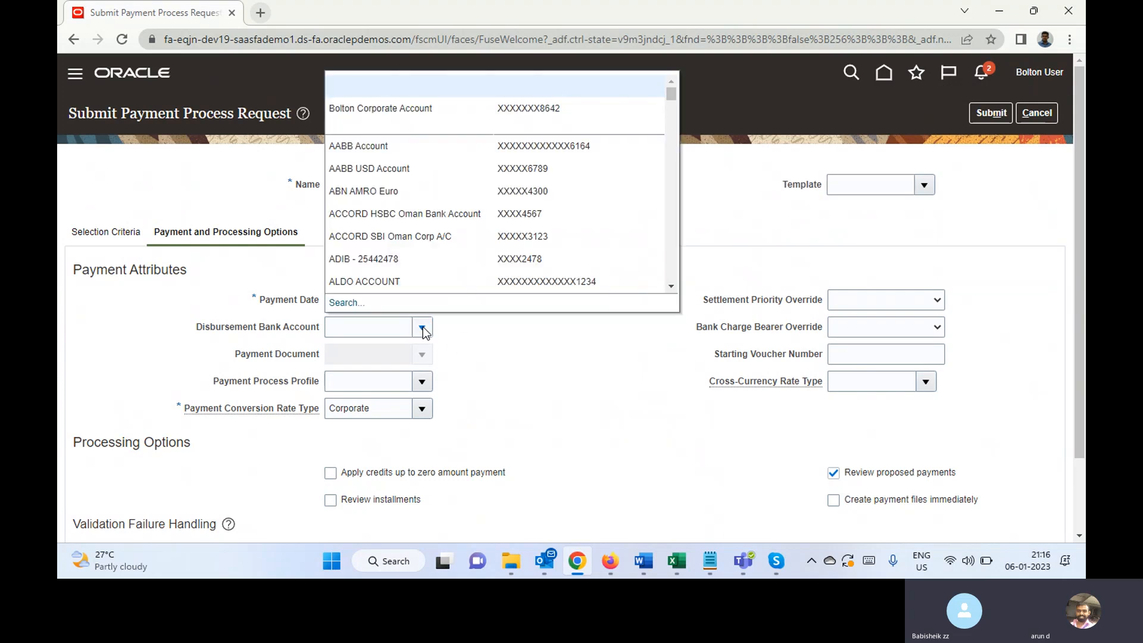
pyautogui.click(390, 331)
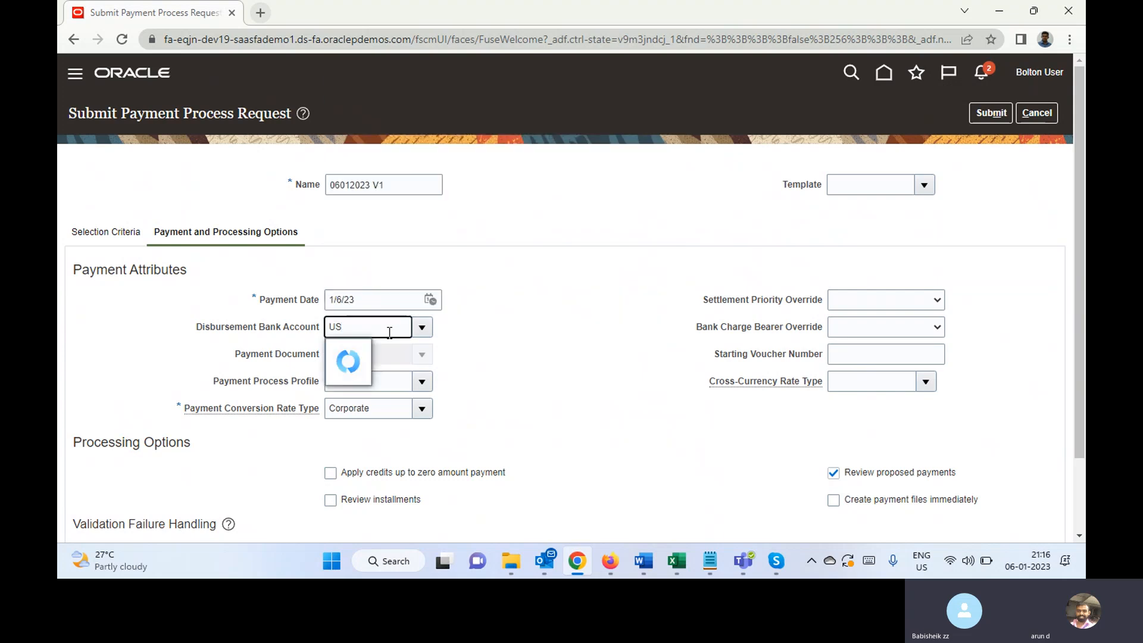
pyautogui.write('USD Kasa')
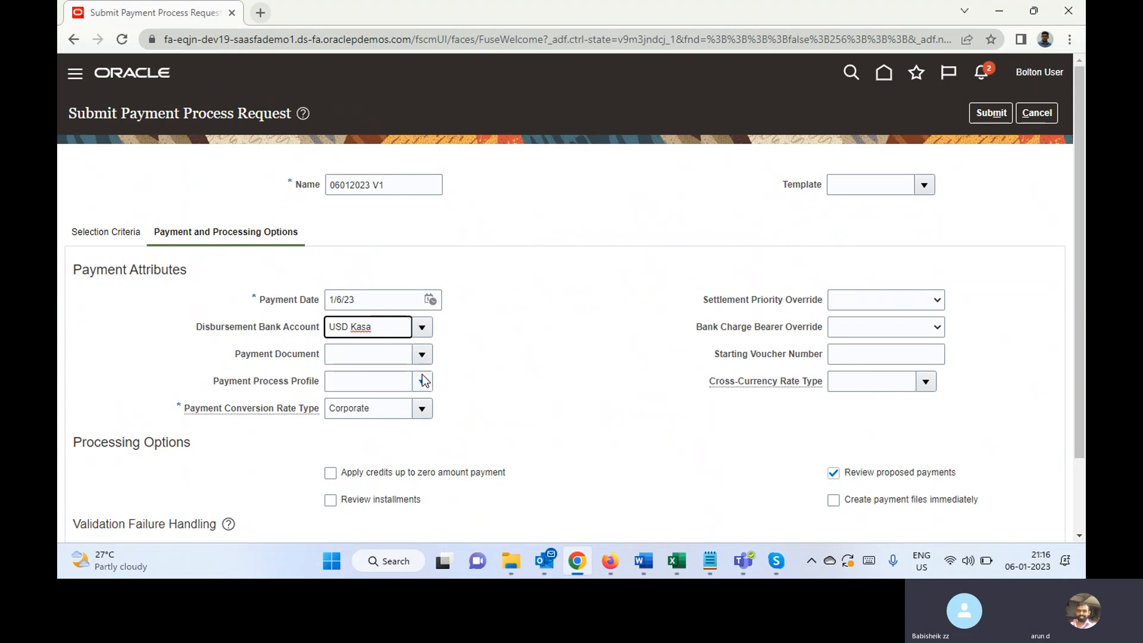
# Step: Search the payment process profiles for US and set the request's profile to US Federal PAM ACH
pyautogui.click(423, 383)
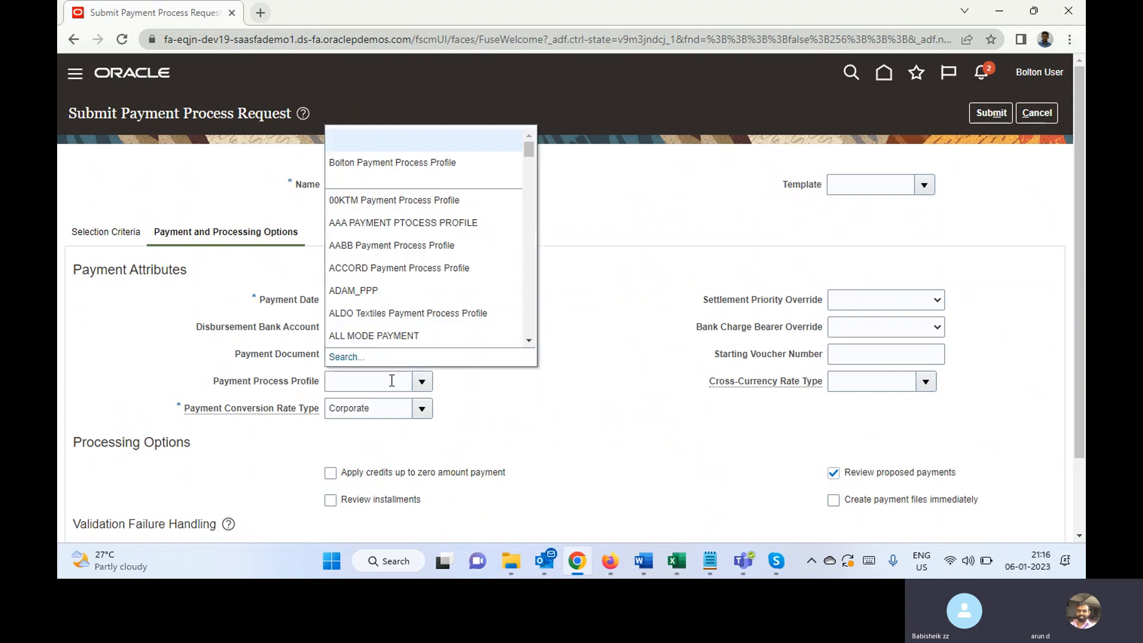
pyautogui.click(393, 380)
pyautogui.write('US')
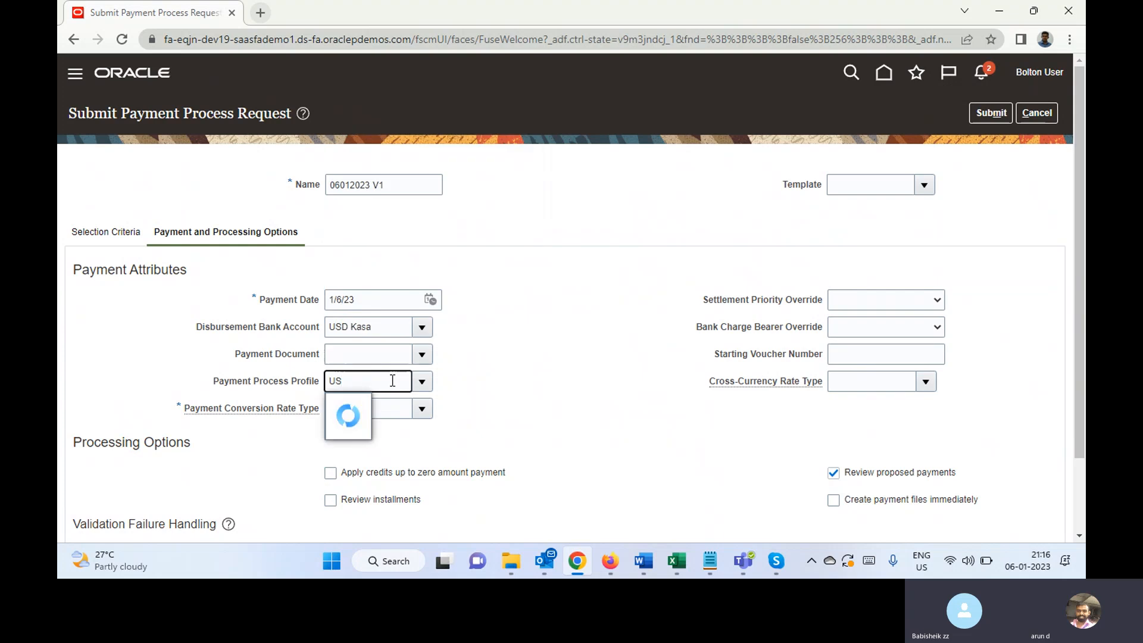
pyautogui.click(423, 385)
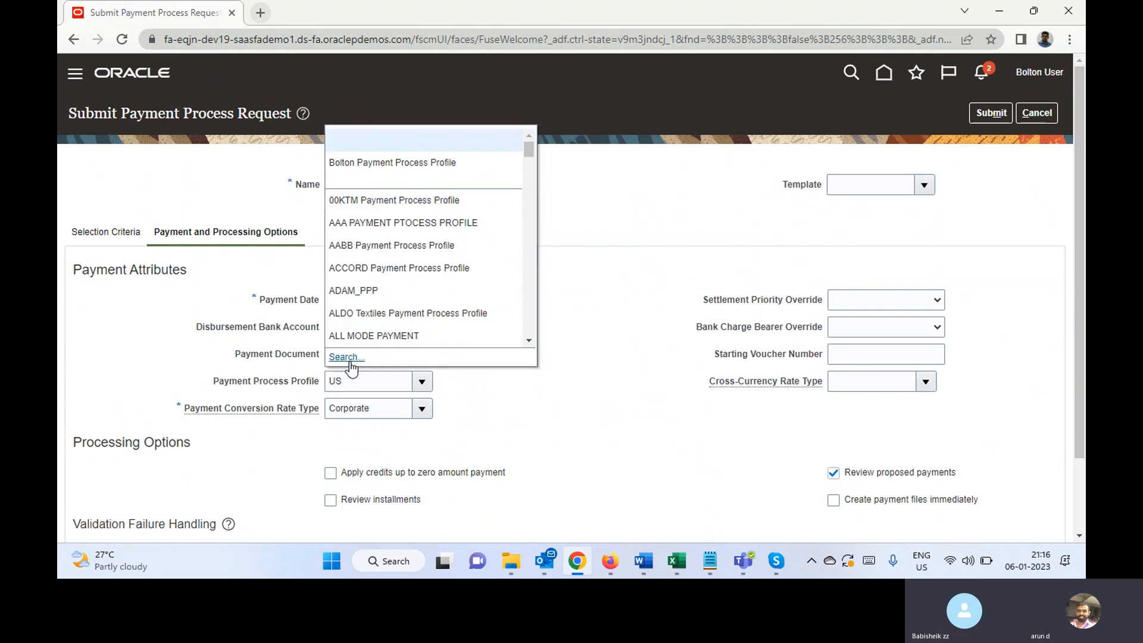
pyautogui.click(347, 357)
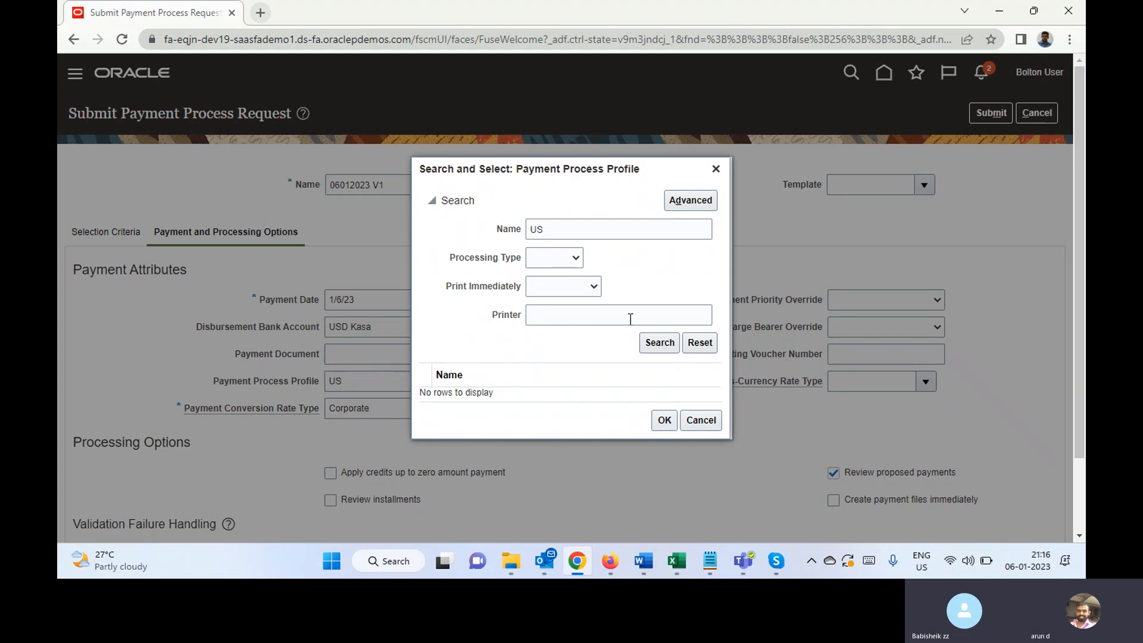
pyautogui.click(675, 346)
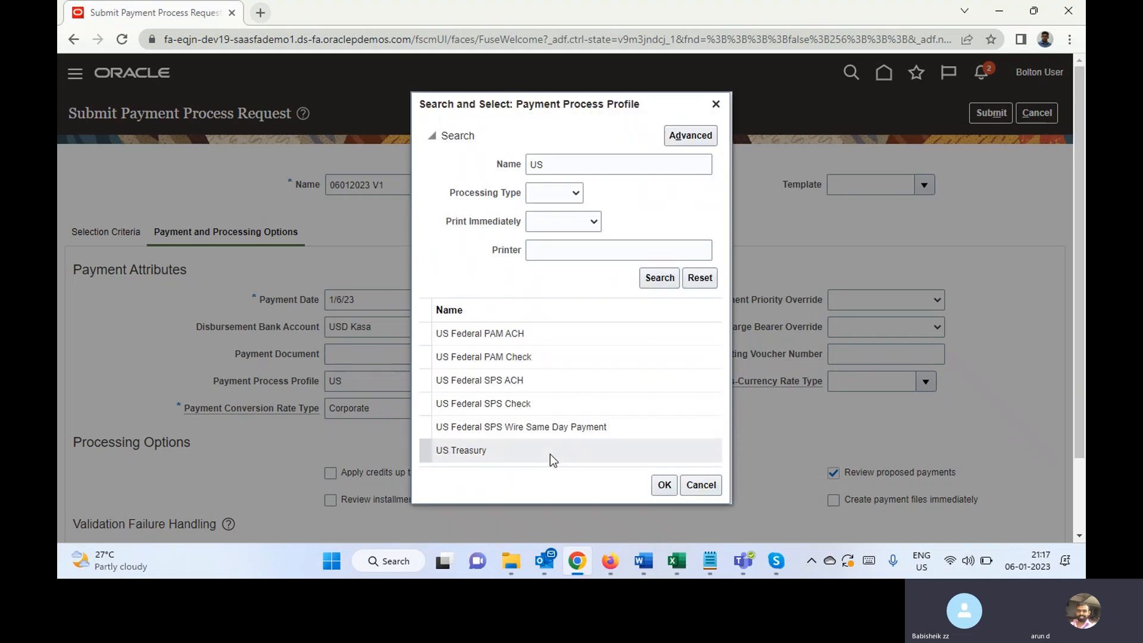
pyautogui.click(520, 336)
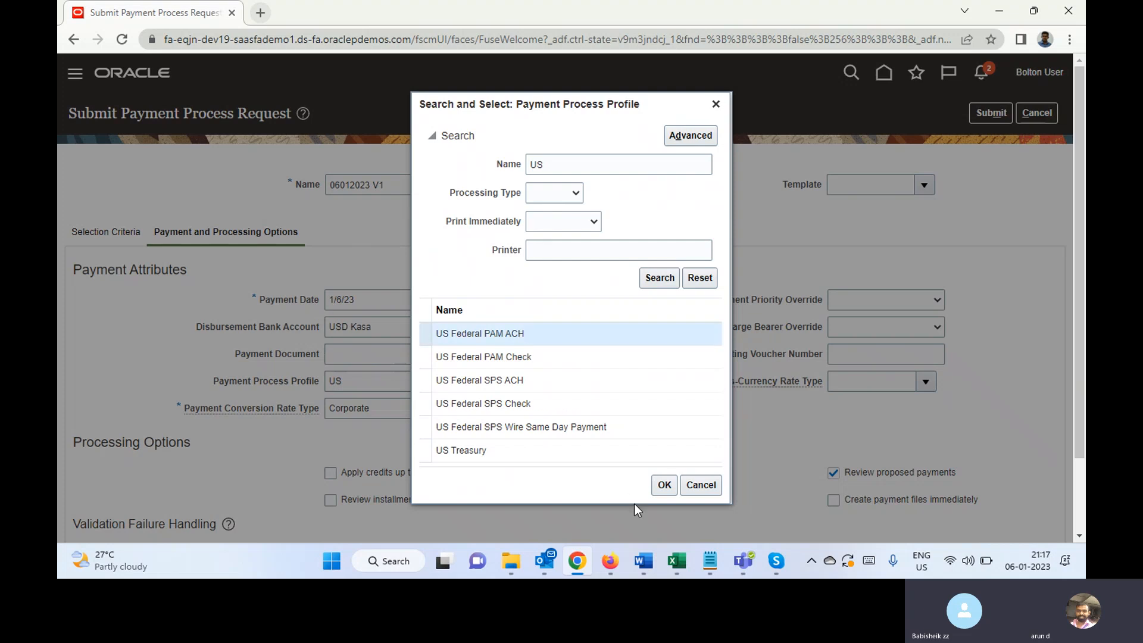
pyautogui.click(662, 487)
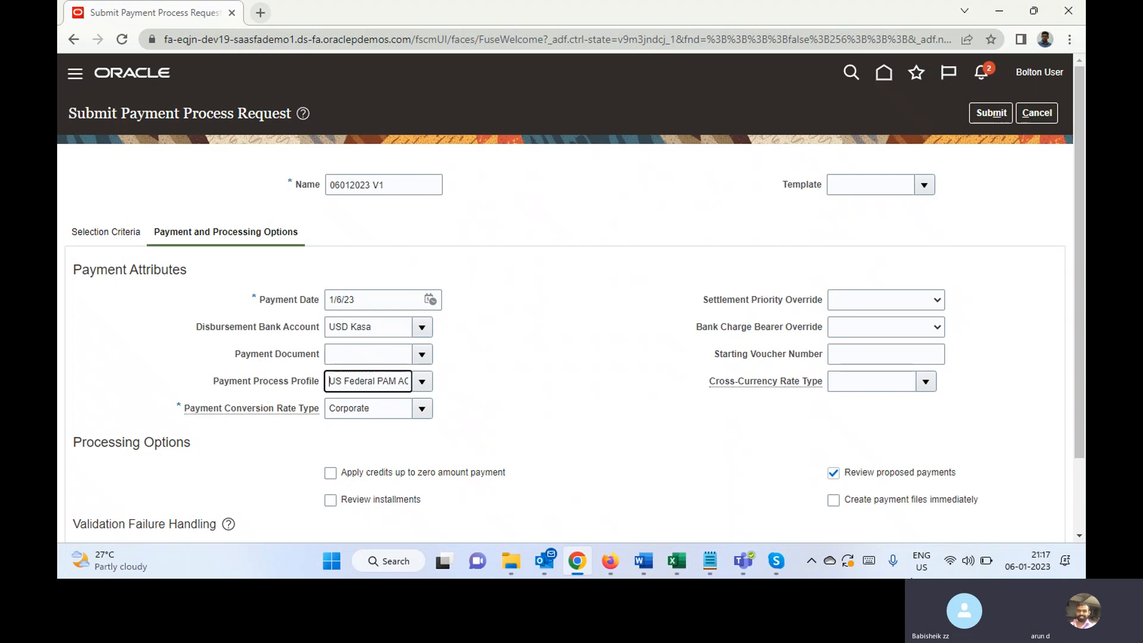
# Step: Enable Review installments and Create payment files immediately for request 06012023 V1 and submit it
pyautogui.click(332, 503)
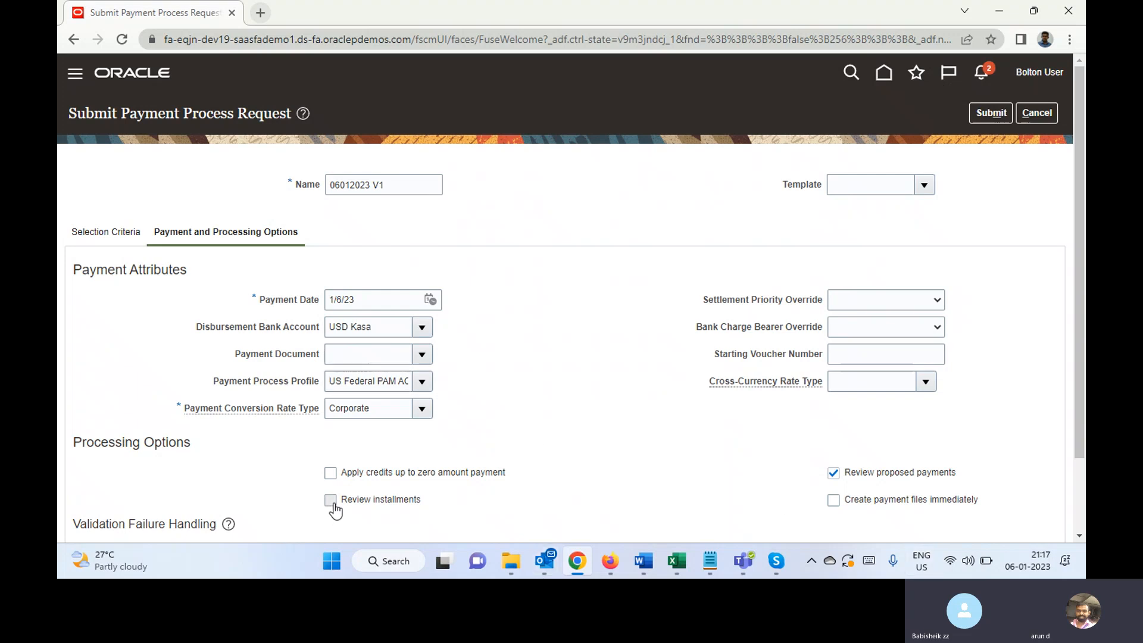
pyautogui.click(834, 502)
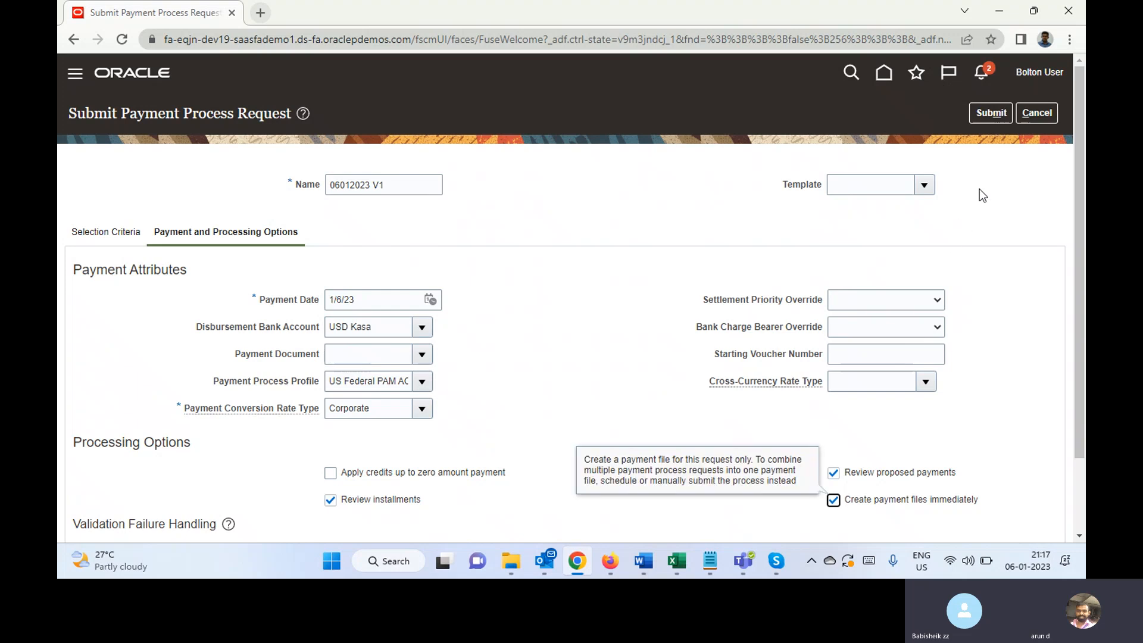
pyautogui.click(994, 115)
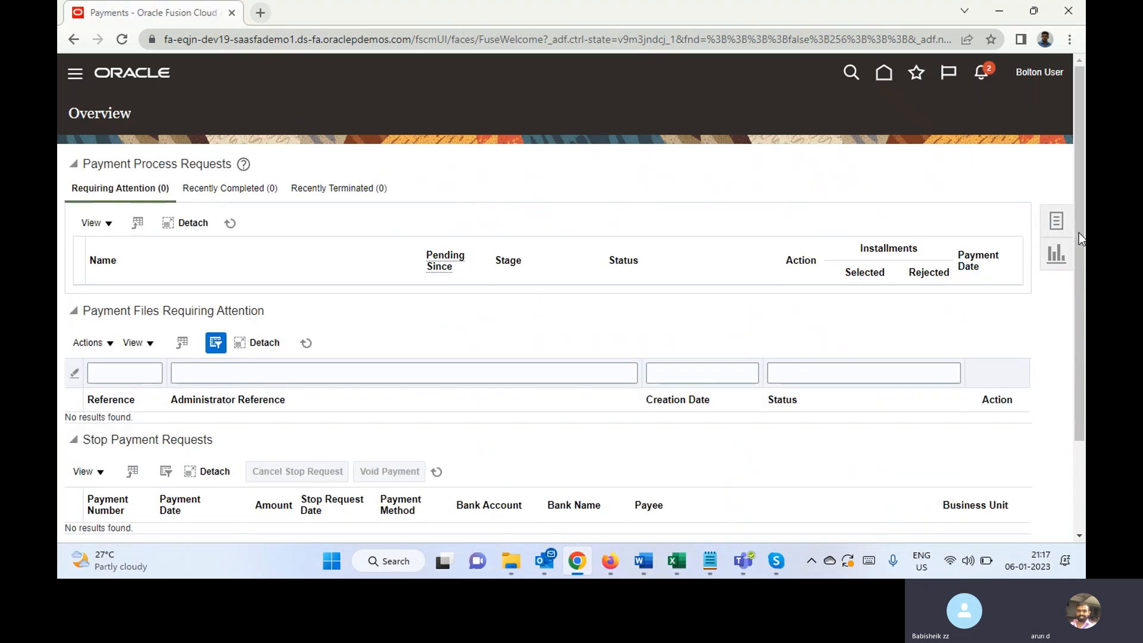
# Step: Open the management page for payment process requests and search for the name 06012022 V1
pyautogui.click(1058, 223)
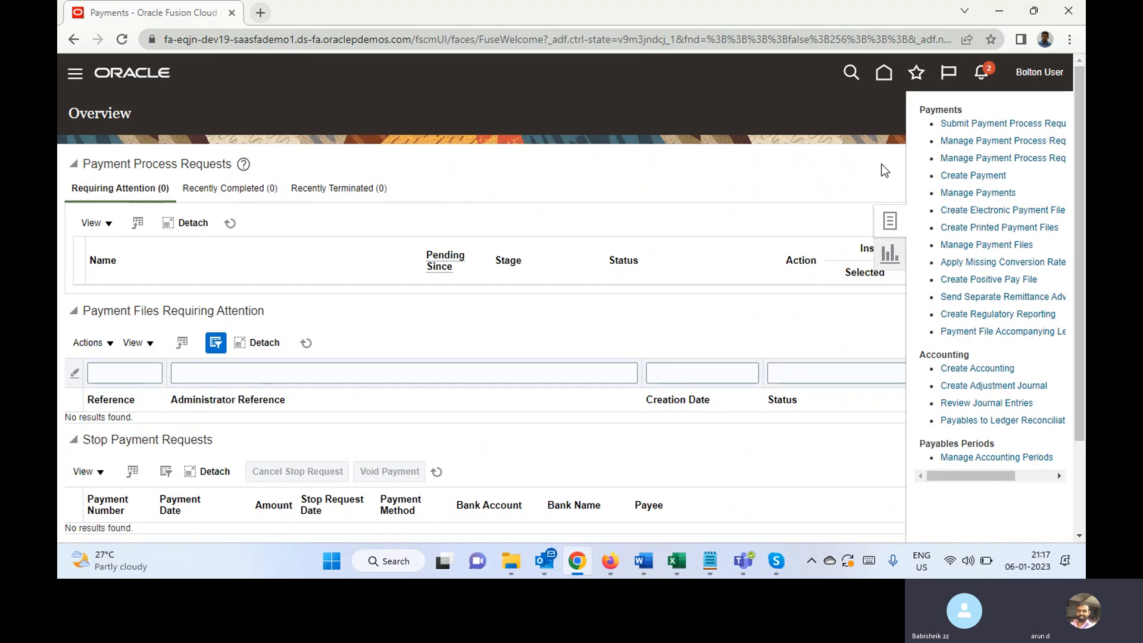
pyautogui.click(948, 145)
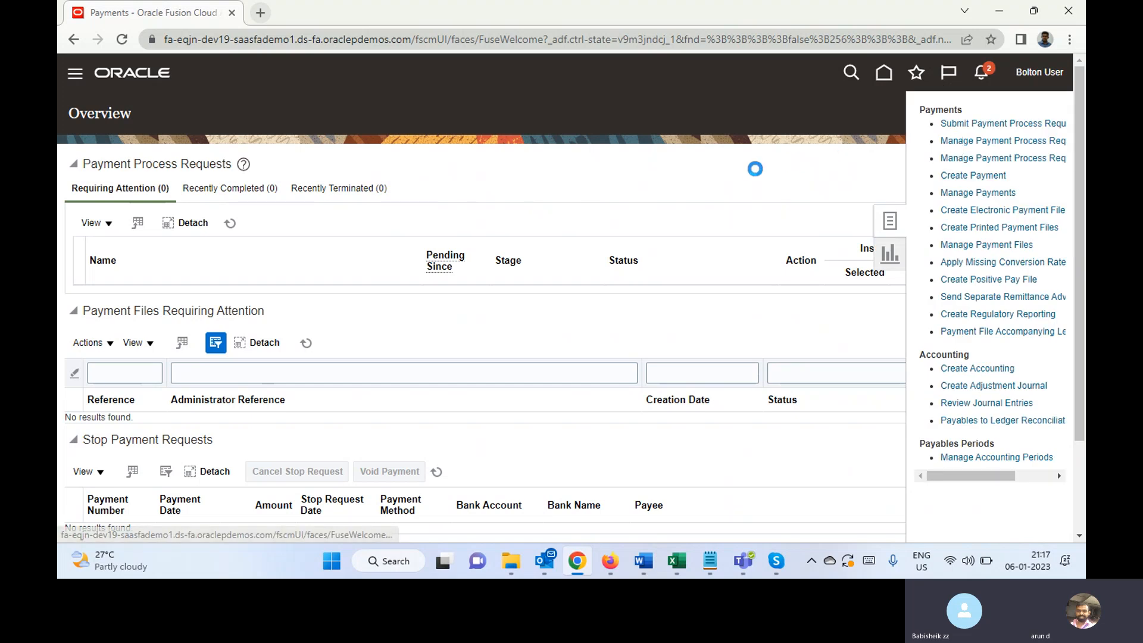
pyautogui.click(350, 206)
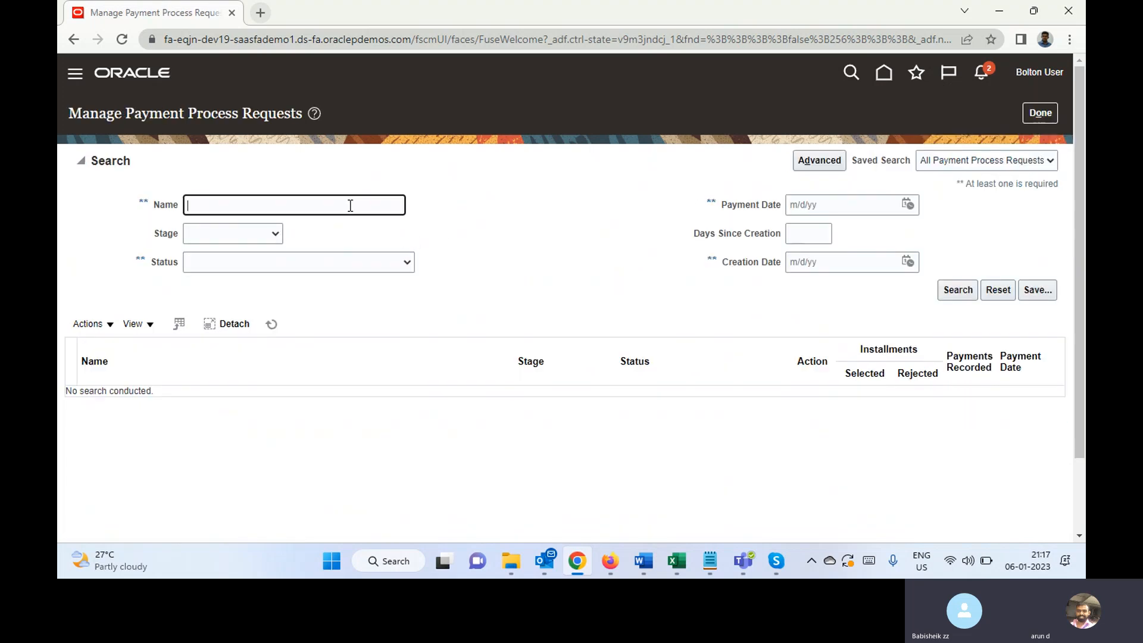
pyautogui.write('06012022')
pyautogui.write('V1')
pyautogui.press('Return')
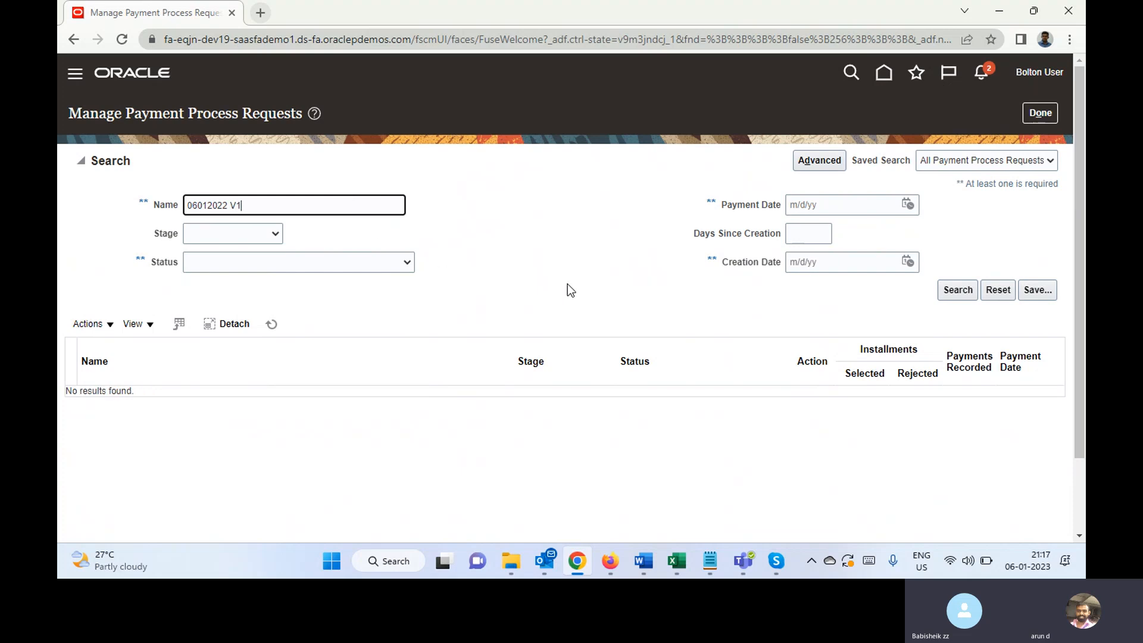
# Step: Shorten the searched request name to 06012022, repeat the search, and return to the payments overview
pyautogui.press('BackSpace')
pyautogui.press('BackSpace')
pyautogui.click(956, 295)
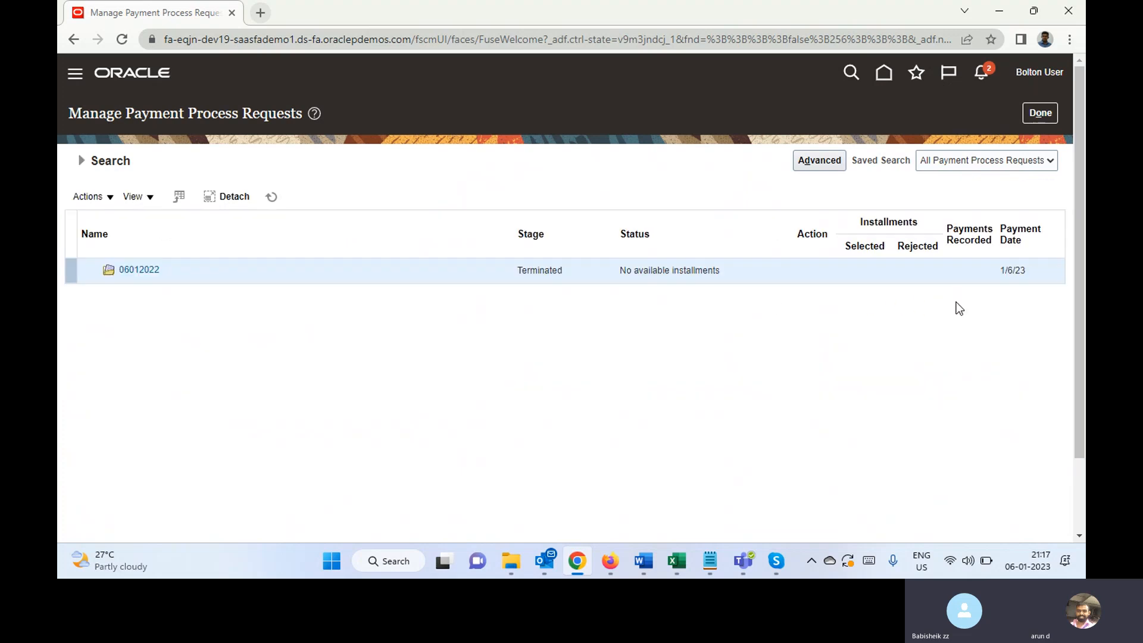
pyautogui.click(1041, 113)
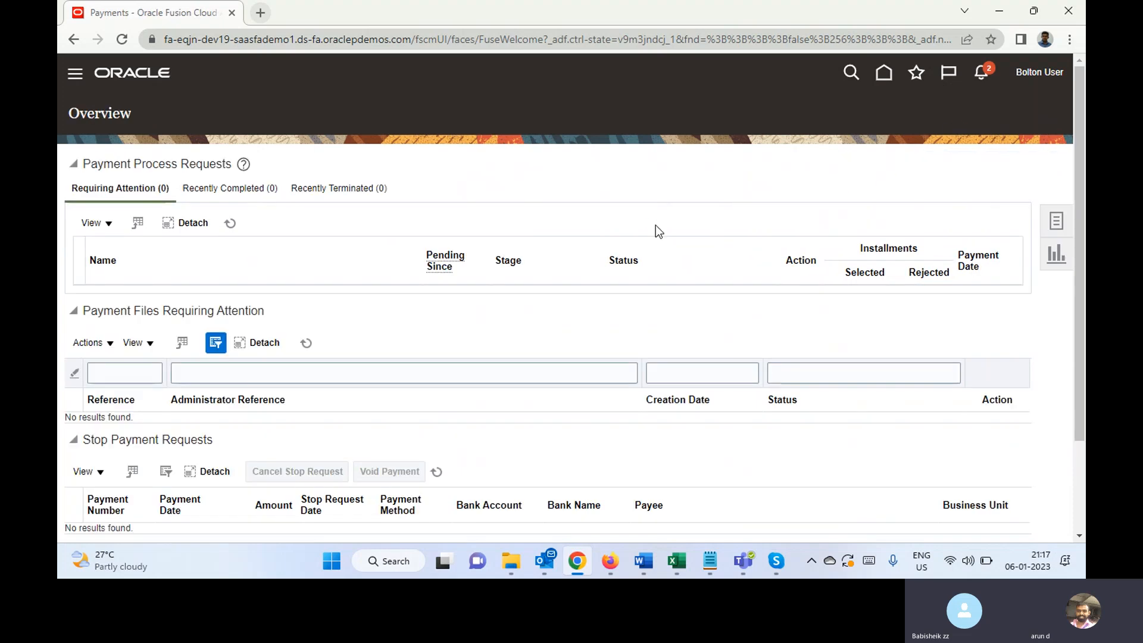
# Step: Reopen the management page for payment process requests and search for requests with creation date 1/6/23
pyautogui.click(1057, 221)
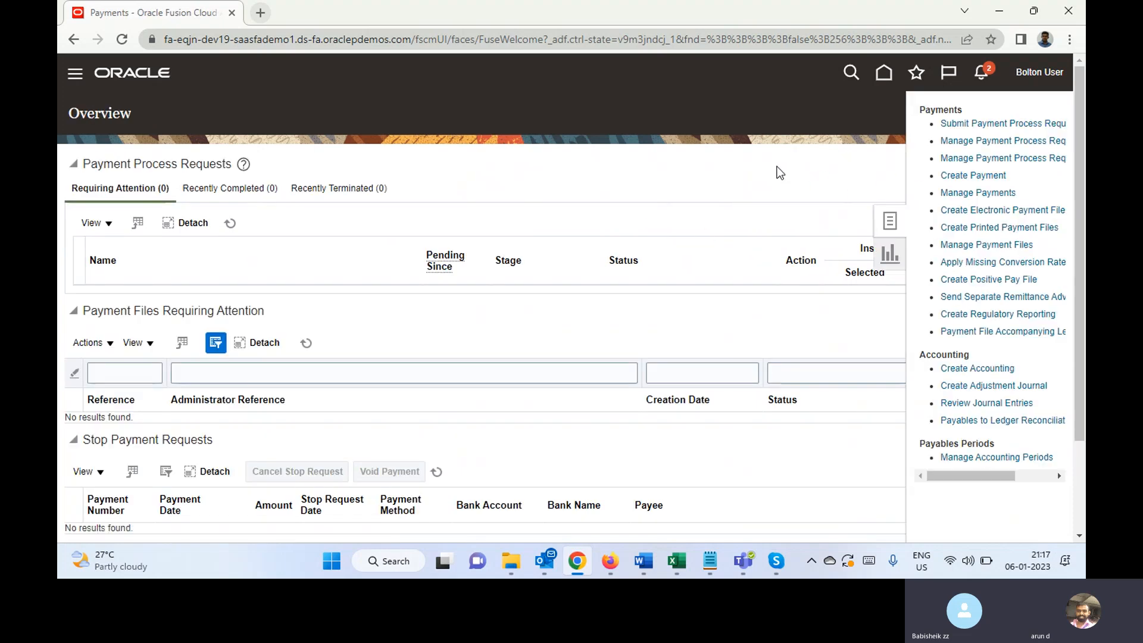
pyautogui.click(965, 142)
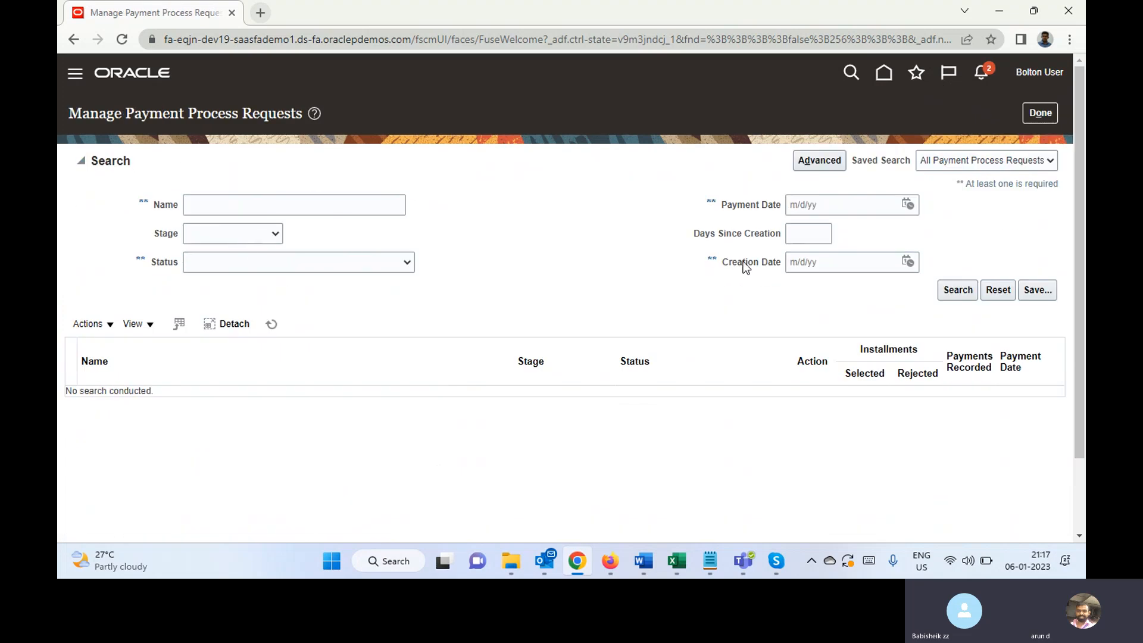
pyautogui.click(906, 260)
pyautogui.click(865, 331)
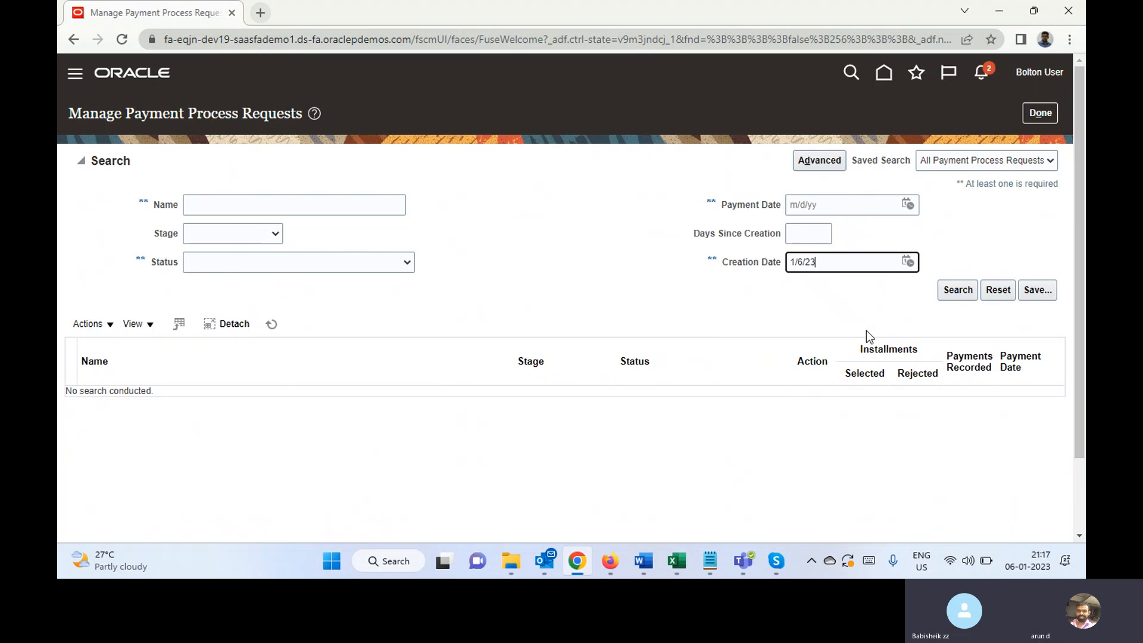
pyautogui.click(957, 291)
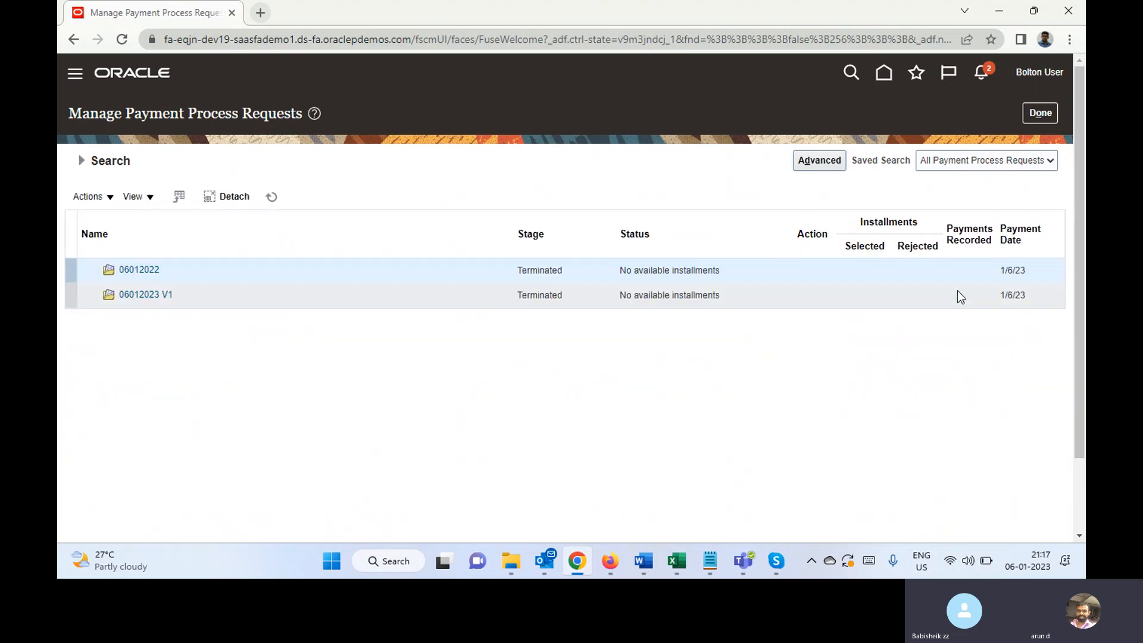
# Step: Open request 06012023 V1 to examine its status and selection criteria, and return to the payments overview
pyautogui.click(155, 294)
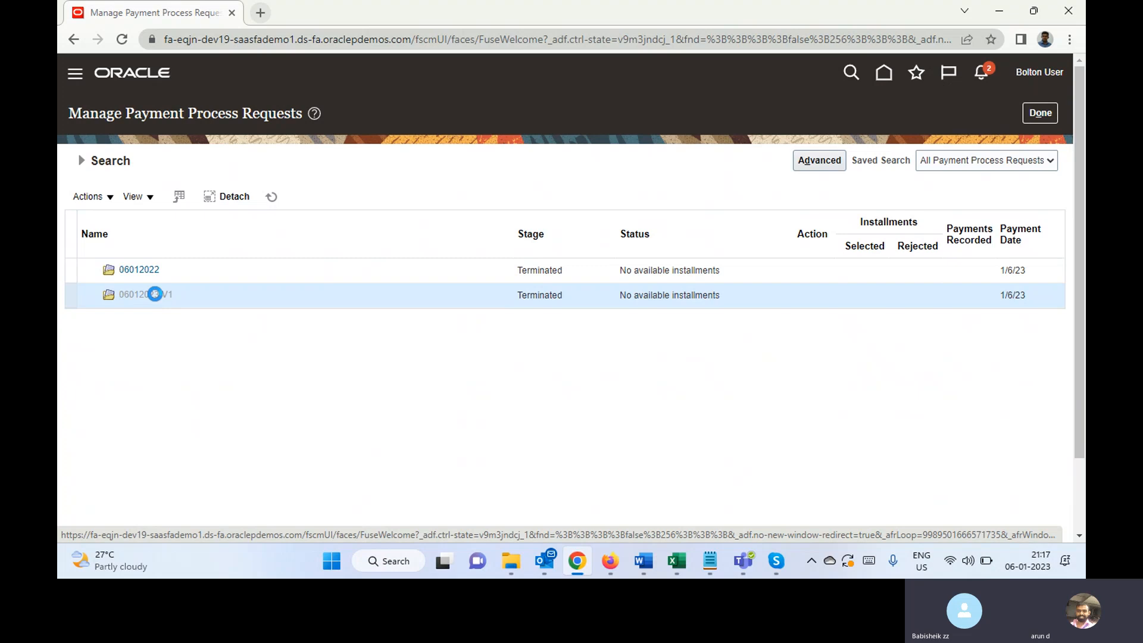
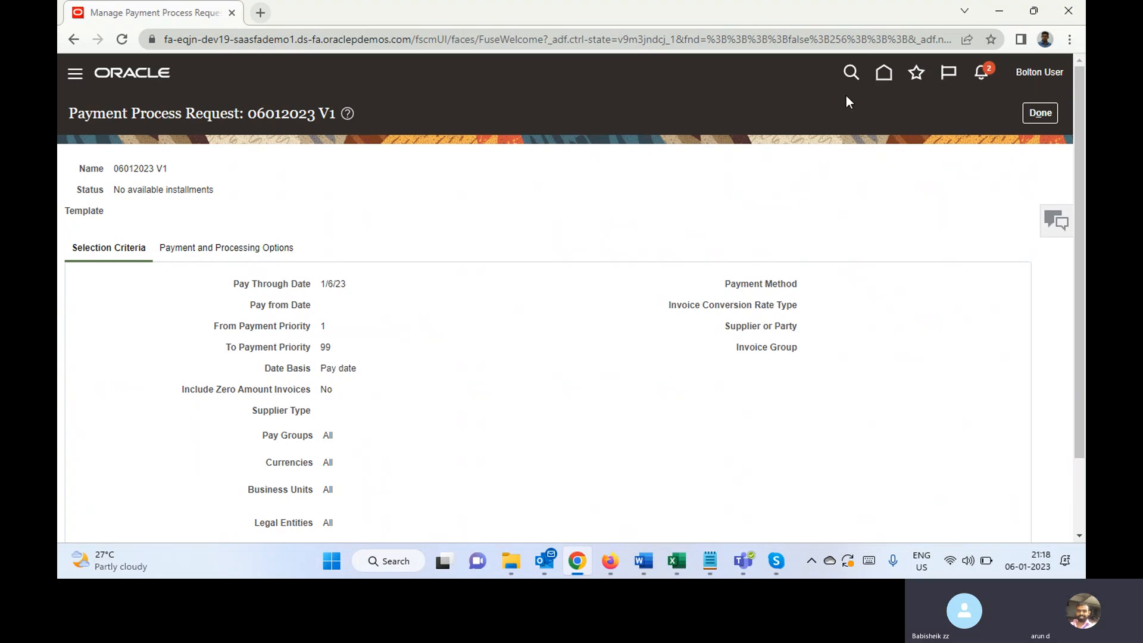
pyautogui.click(1051, 108)
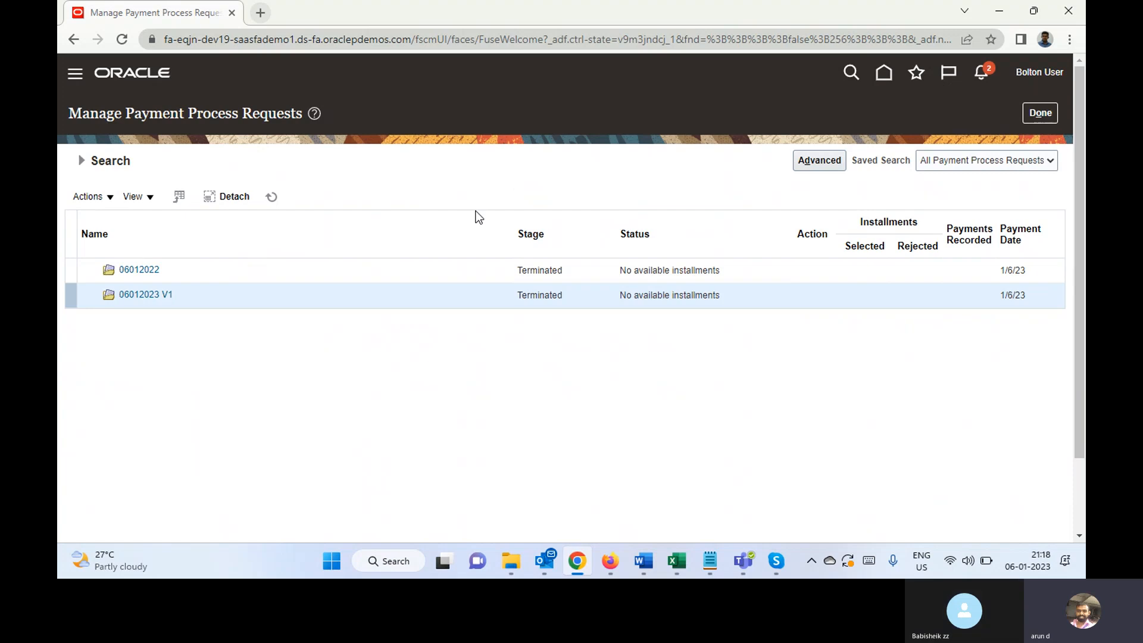
pyautogui.click(1048, 112)
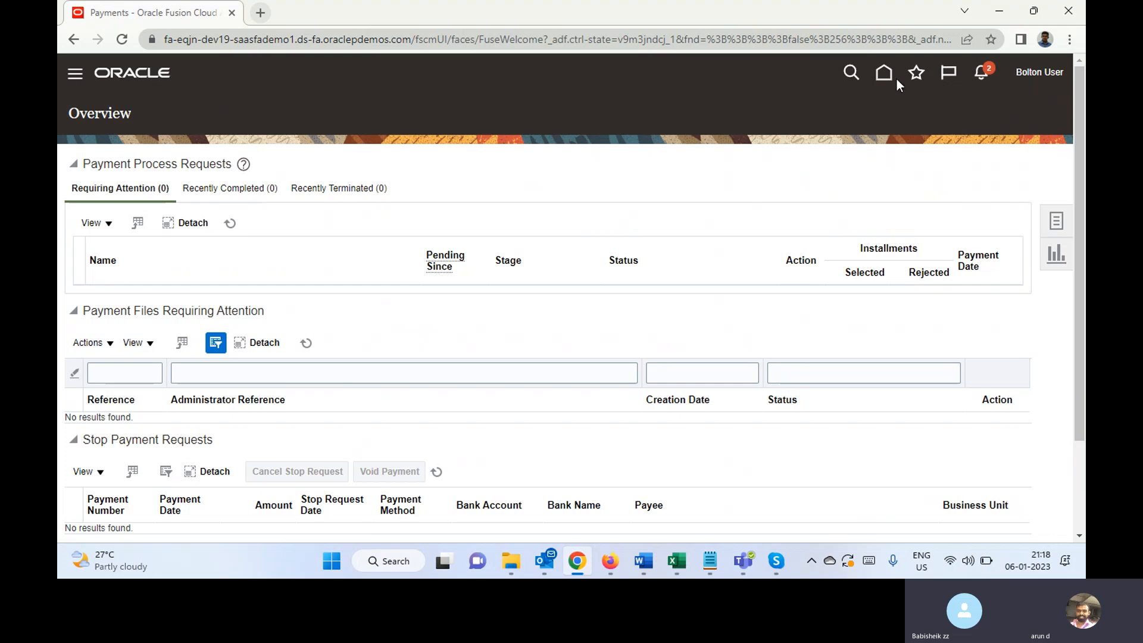
# Step: In the Invoices work area, list the invoices on validation hold and try to start a new invoice
pyautogui.click(885, 76)
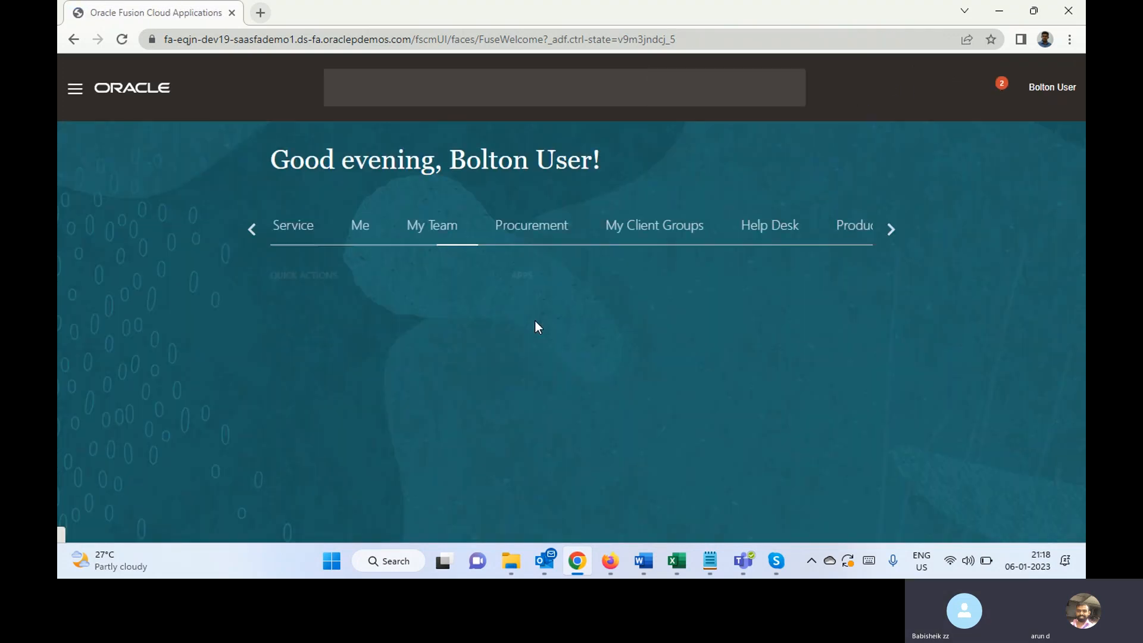
pyautogui.click(677, 348)
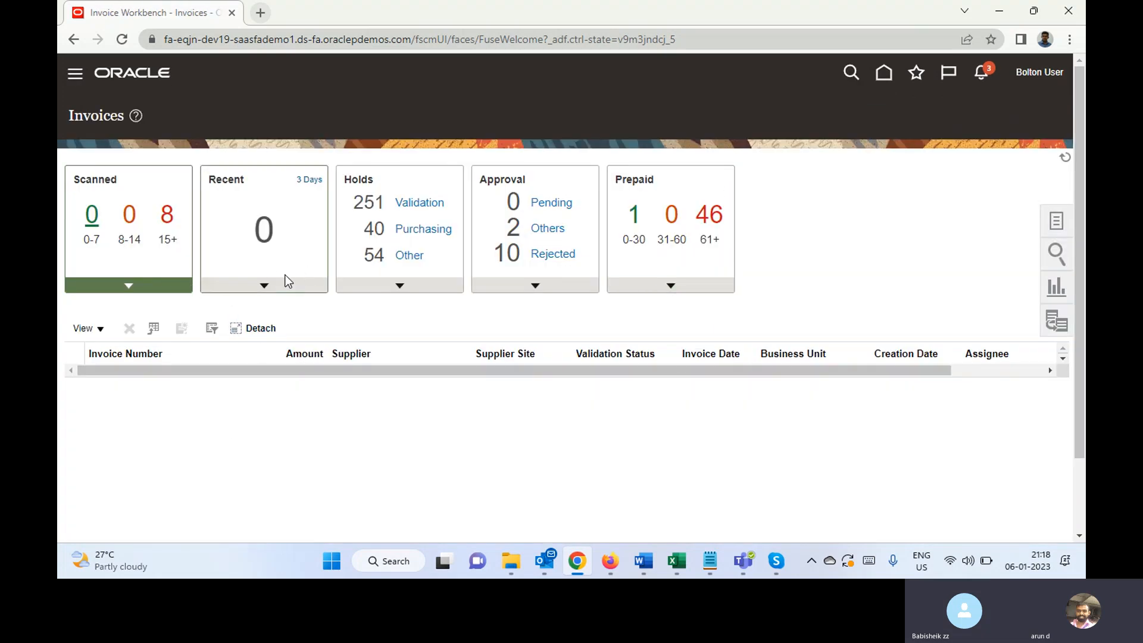
pyautogui.click(426, 204)
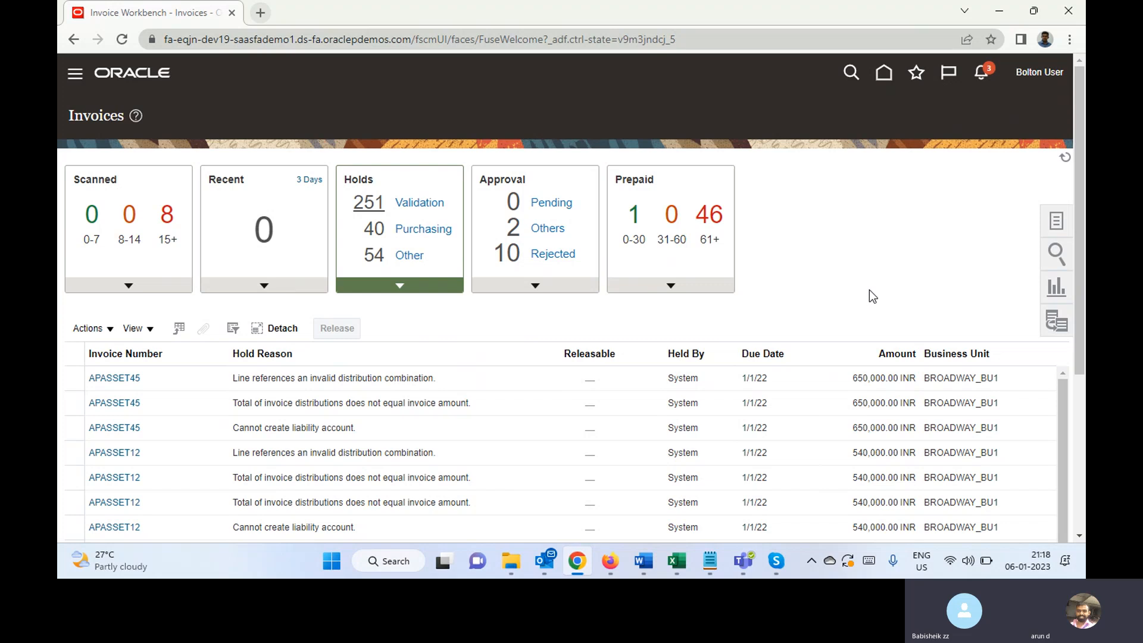
pyautogui.click(1058, 222)
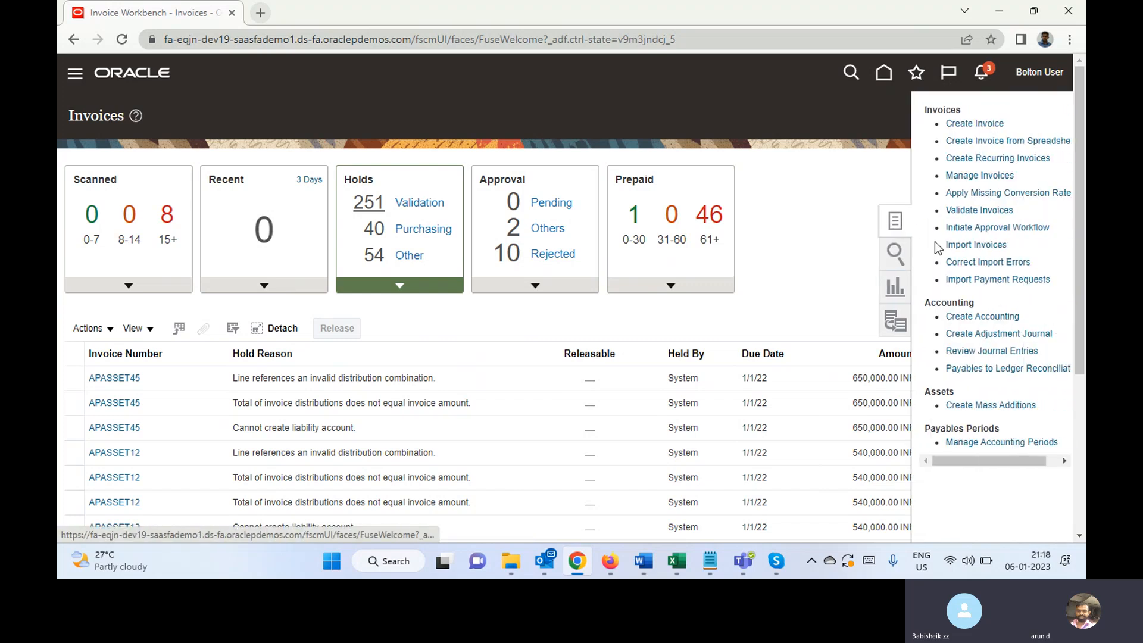
pyautogui.click(966, 124)
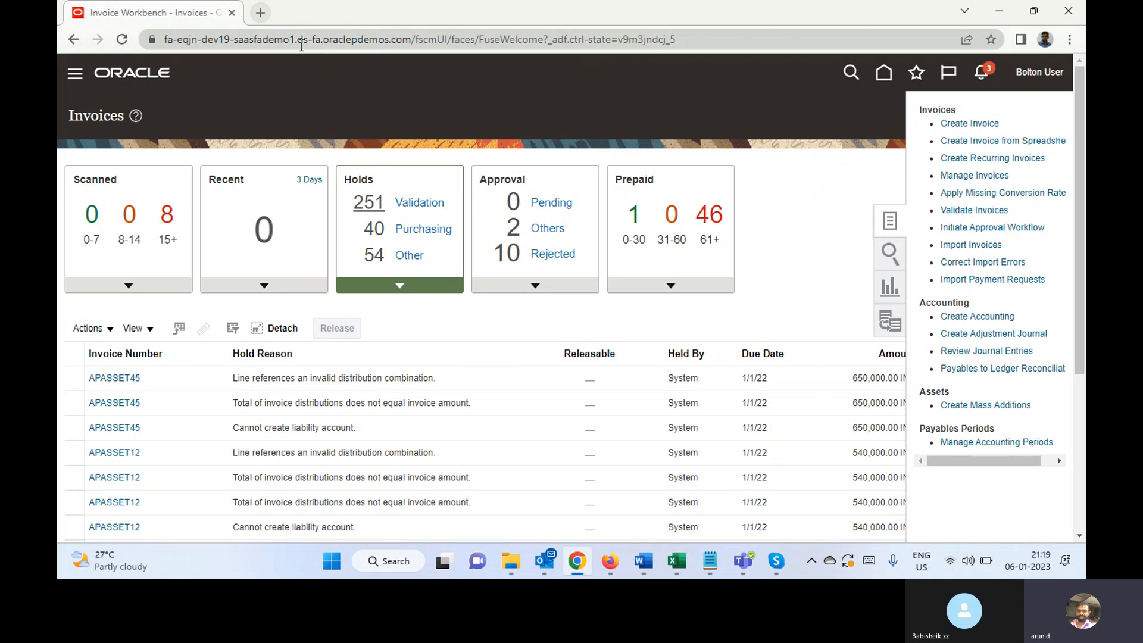
# Step: Open the bookmarked 4i Test Instance in a new browser tab and close the Invoice Workbench tab
pyautogui.click(261, 13)
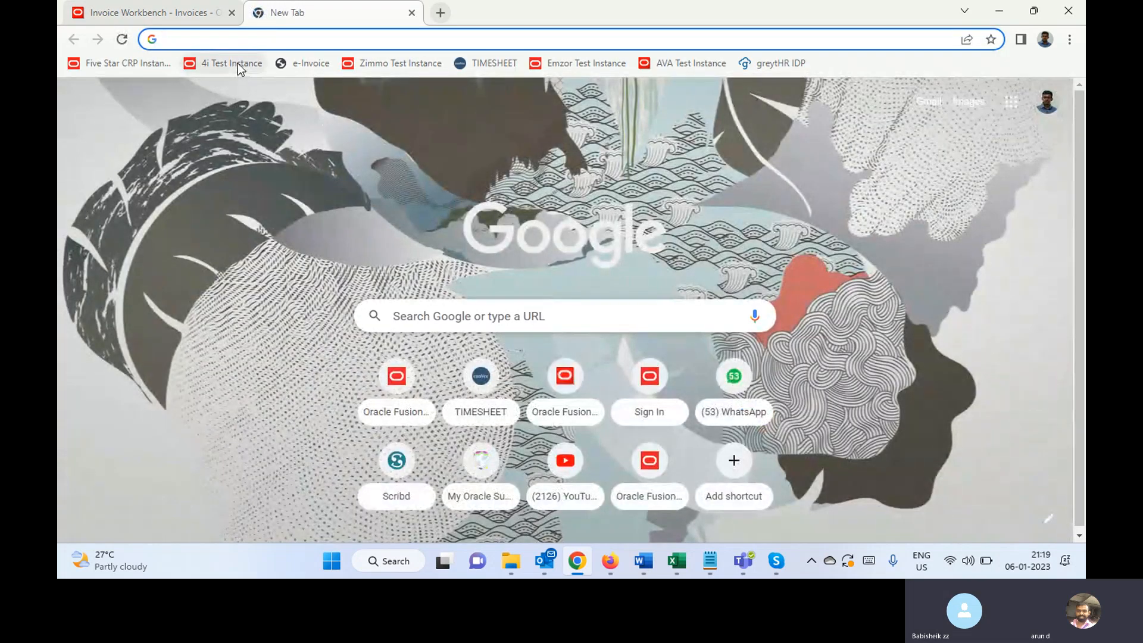
pyautogui.click(238, 63)
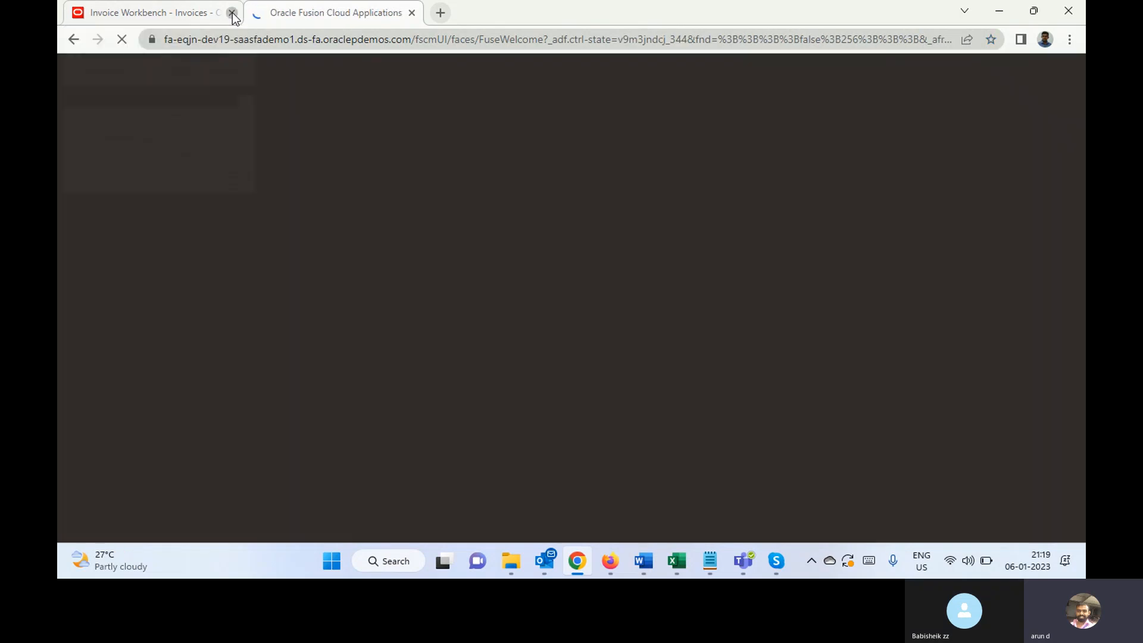
pyautogui.click(232, 13)
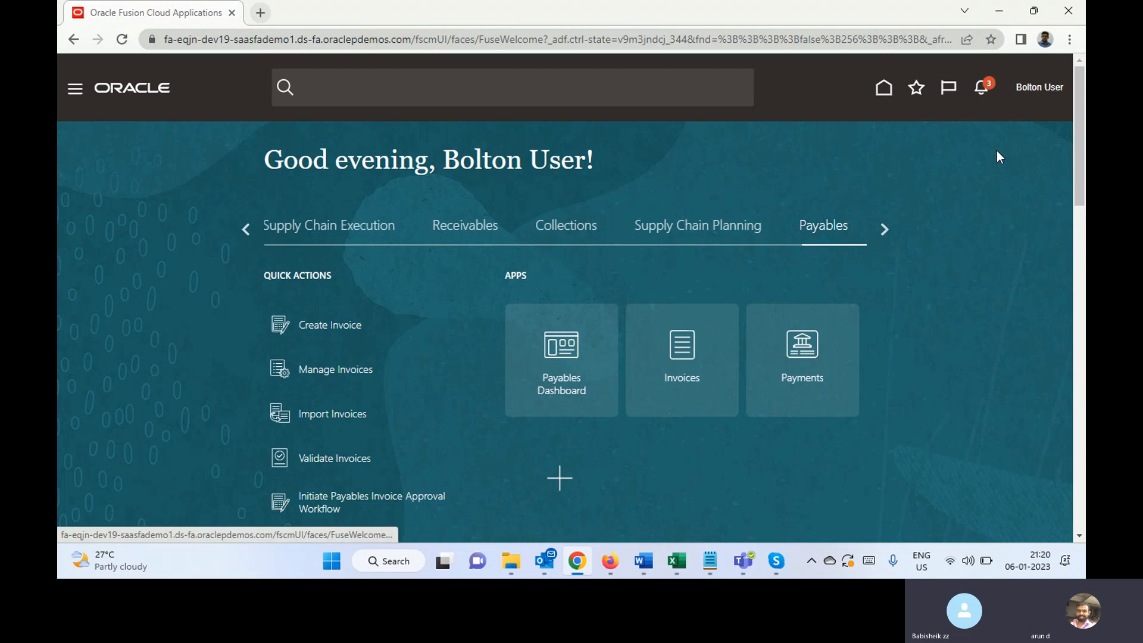
# Step: Go to Setup and Maintenance, view the available setup offerings, and open the list of implementation projects
pyautogui.click(1036, 89)
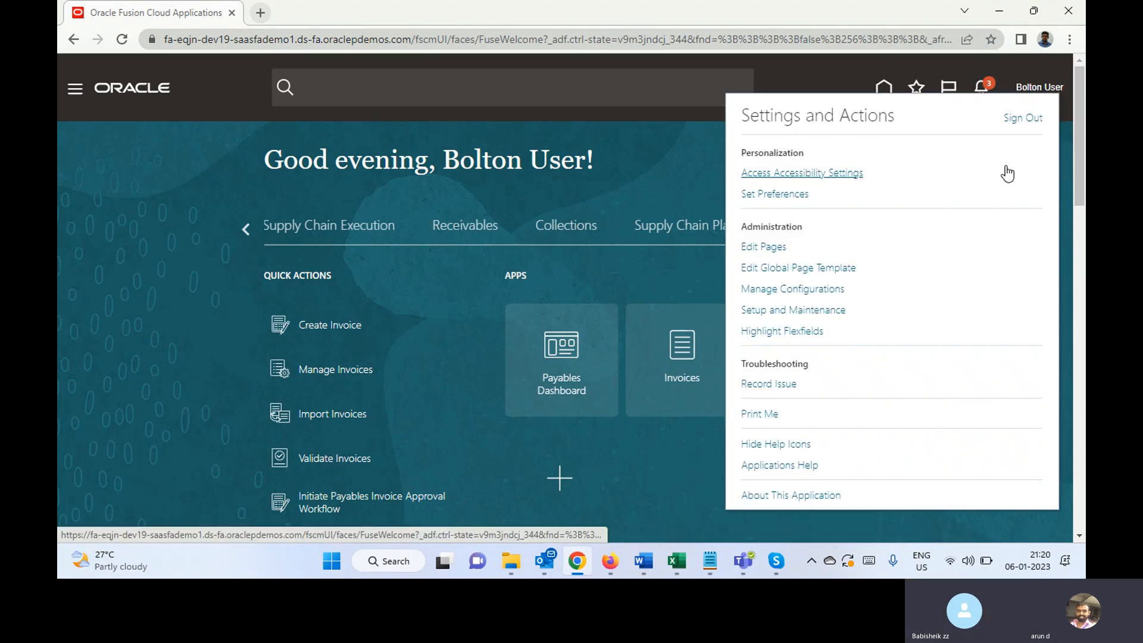
pyautogui.click(819, 310)
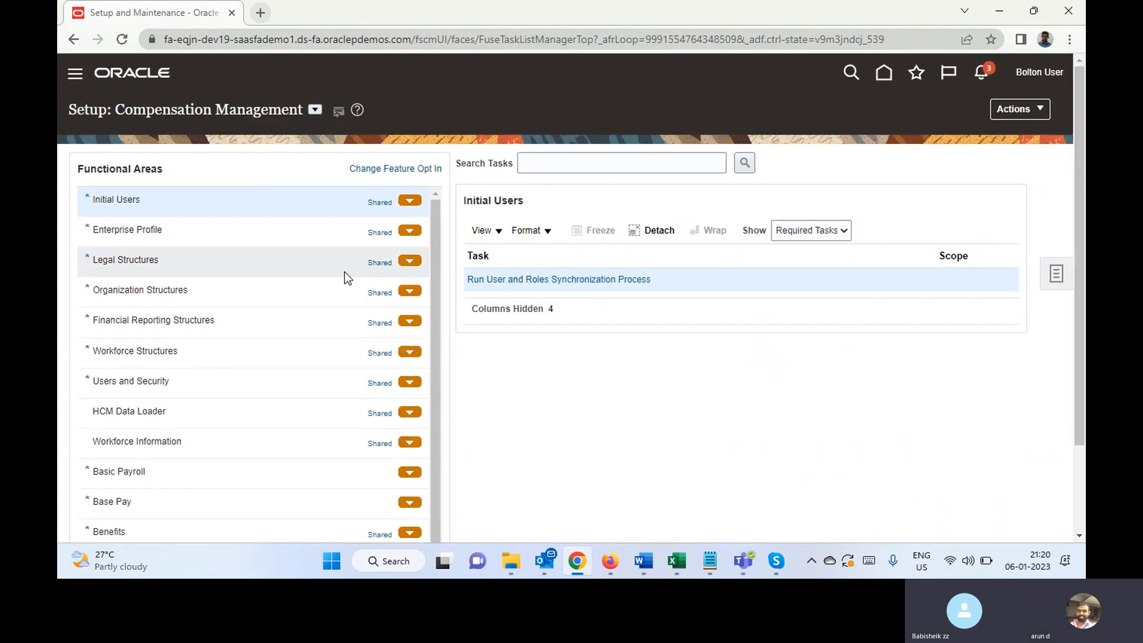
pyautogui.click(315, 109)
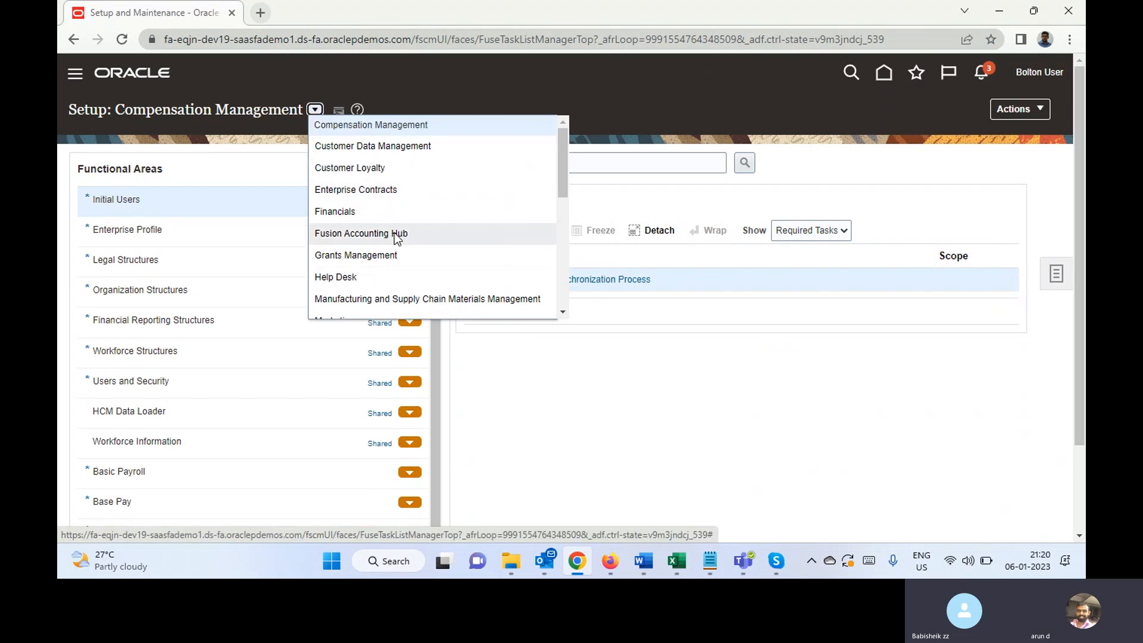
pyautogui.click(840, 337)
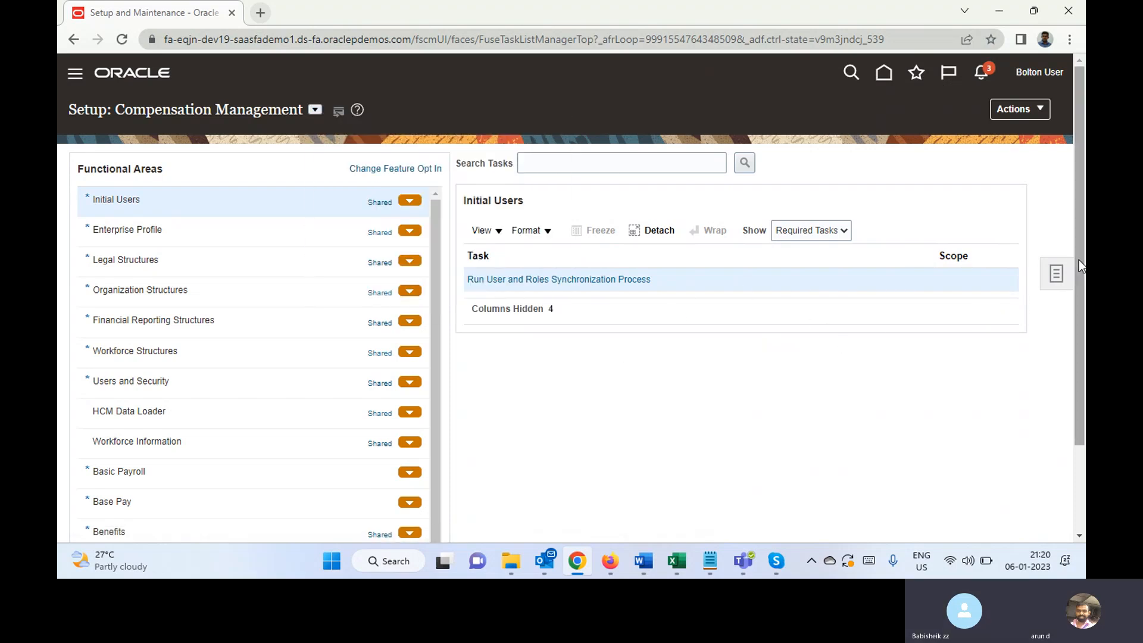
pyautogui.click(1057, 276)
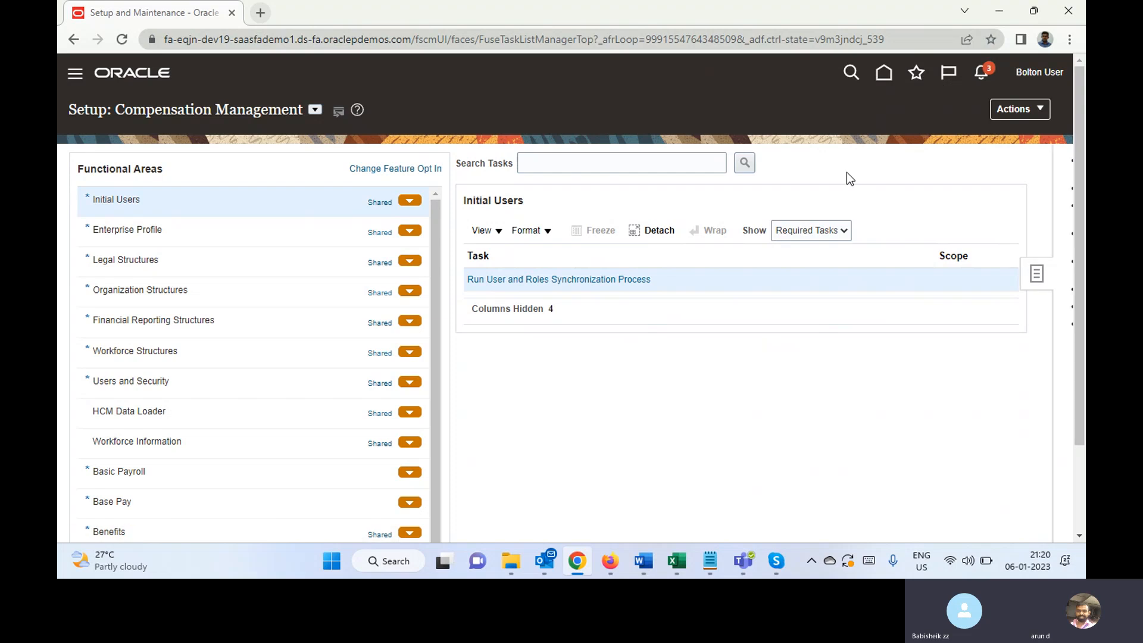
pyautogui.click(951, 170)
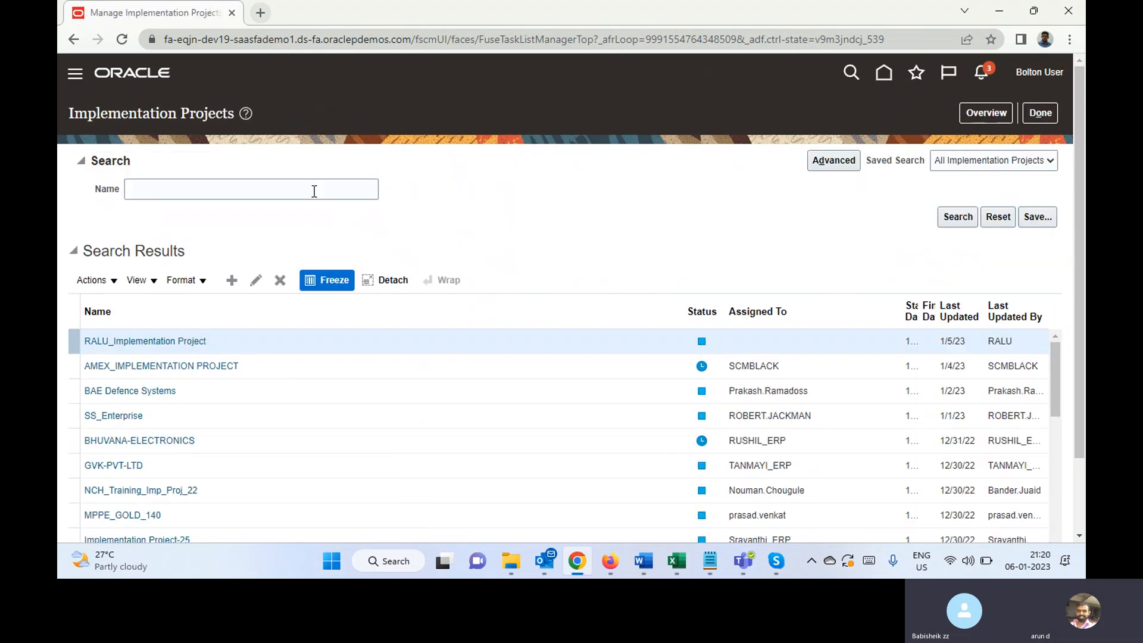
# Step: Search the implementation projects for "Bol" and open Bolton Implementation Project
pyautogui.click(314, 190)
pyautogui.write('Bol')
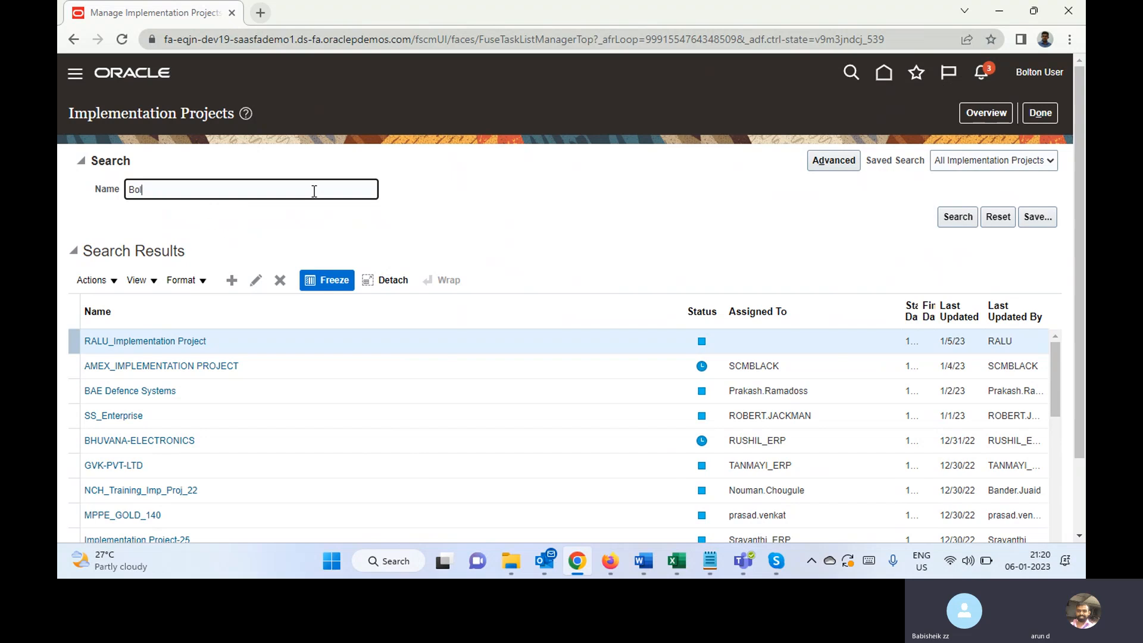
pyautogui.press('Return')
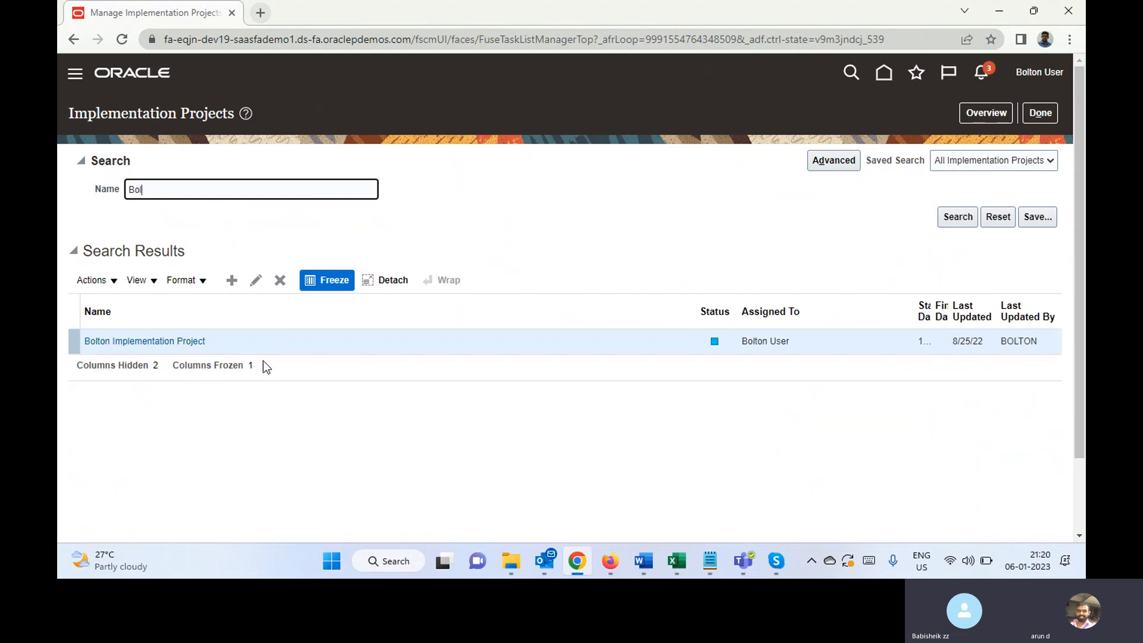
pyautogui.click(175, 343)
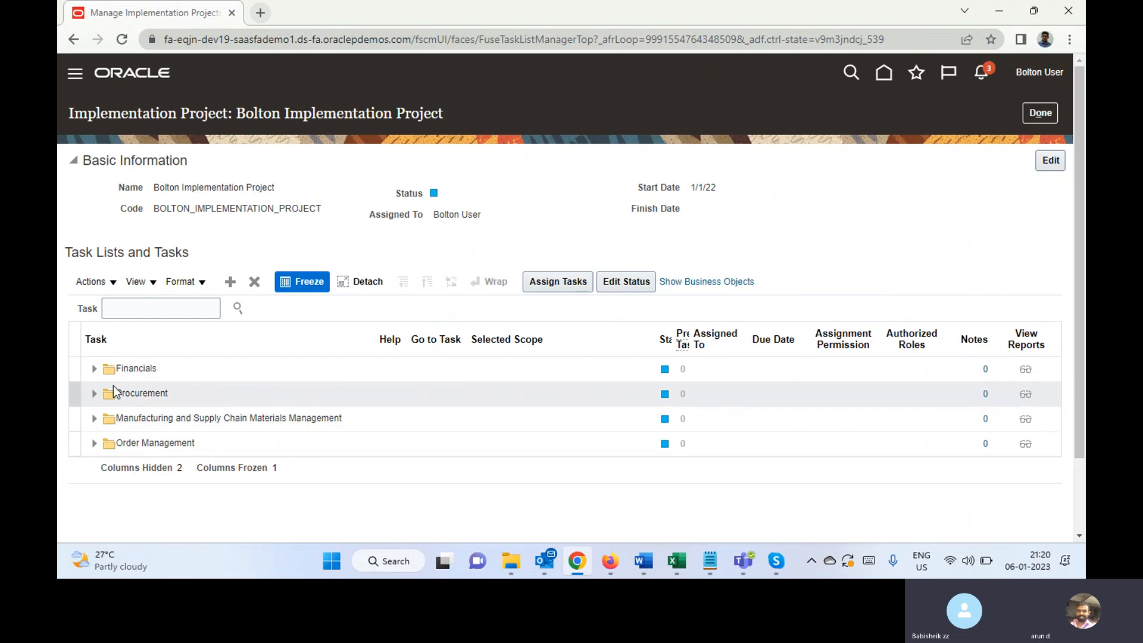
# Step: Expand Financials, Define Cash Management and Banking Configuration, and its bank statement processing and reconciliation task list
pyautogui.click(94, 373)
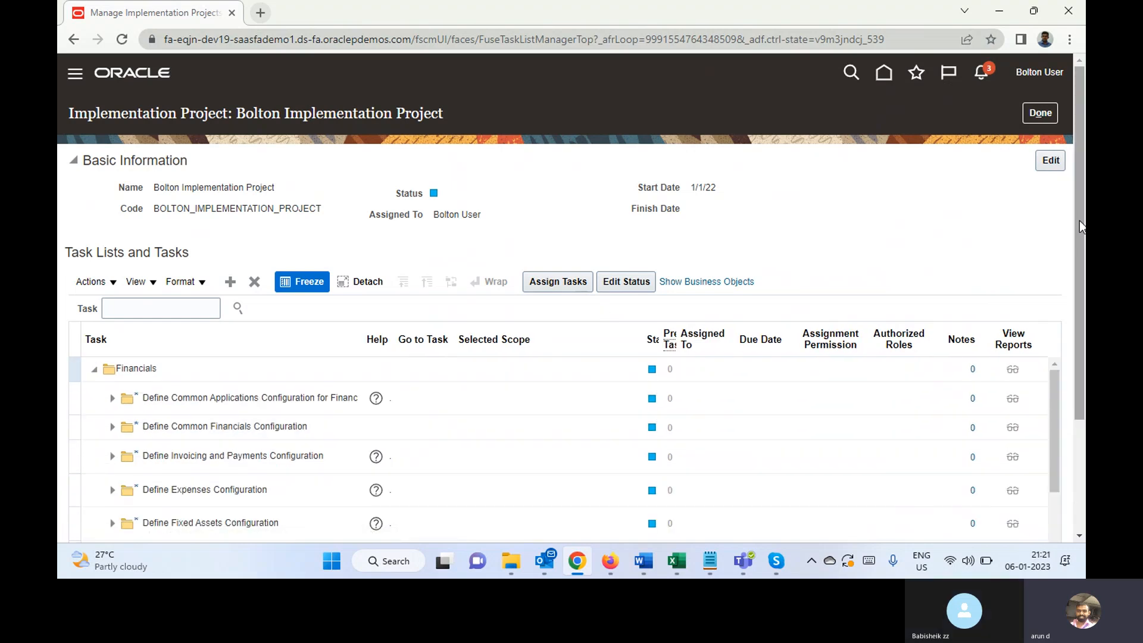
pyautogui.moveTo(1081, 223); pyautogui.dragTo(1084, 325)
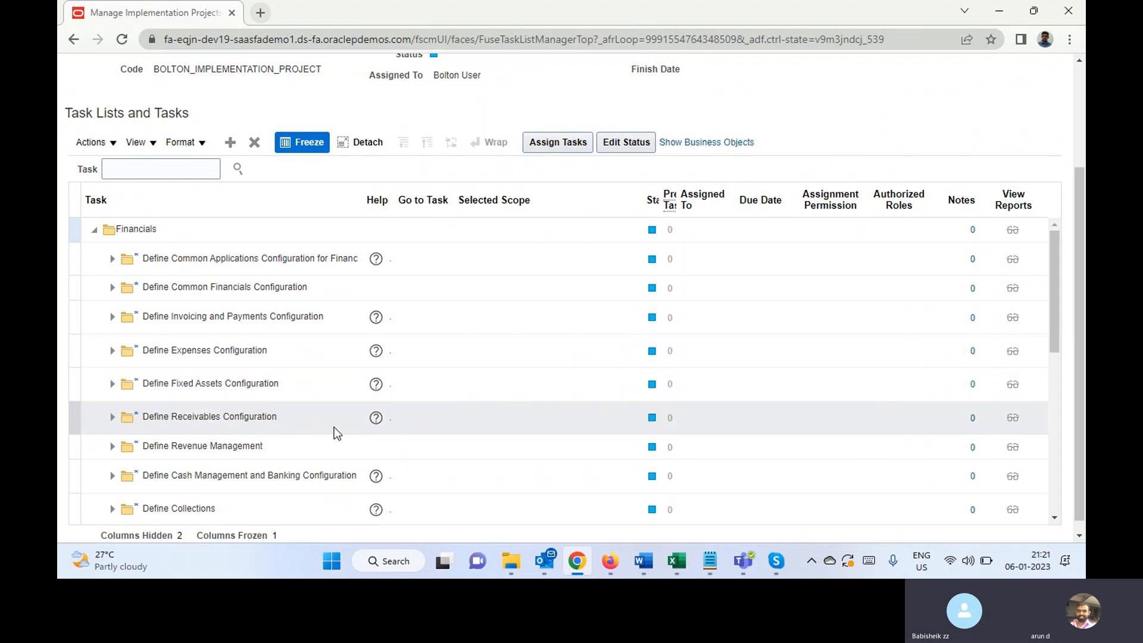
pyautogui.click(112, 477)
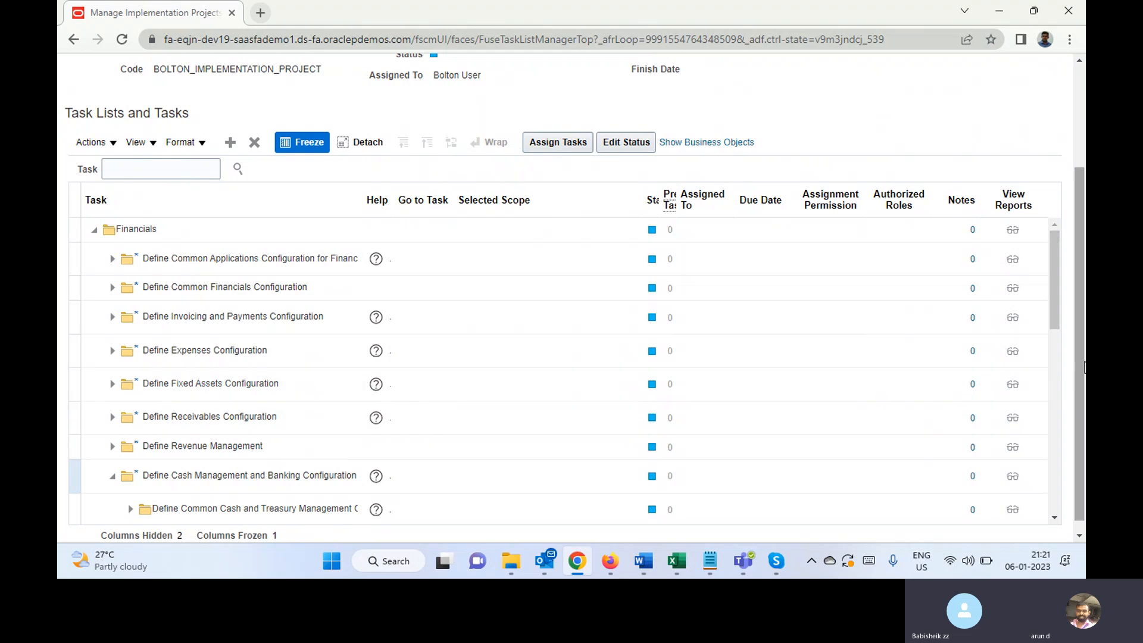
pyautogui.moveTo(1060, 290); pyautogui.dragTo(1063, 359)
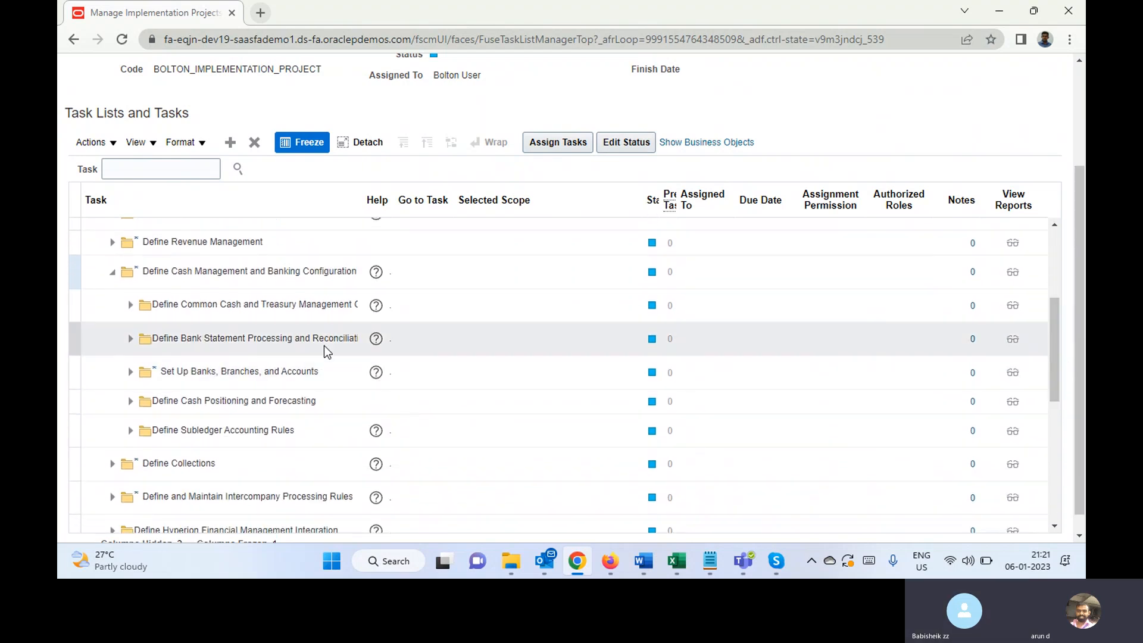
pyautogui.click(131, 339)
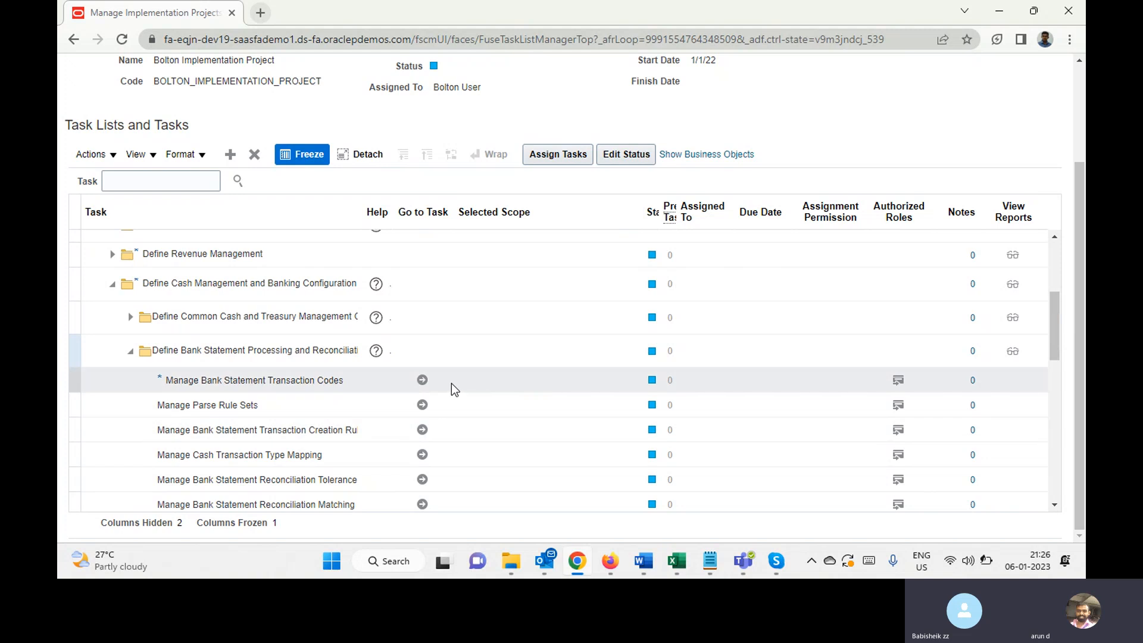
# Step: Open the Manage Bank Statement Transaction Codes task, examine the description and type of code 001, and return to the project
pyautogui.click(423, 381)
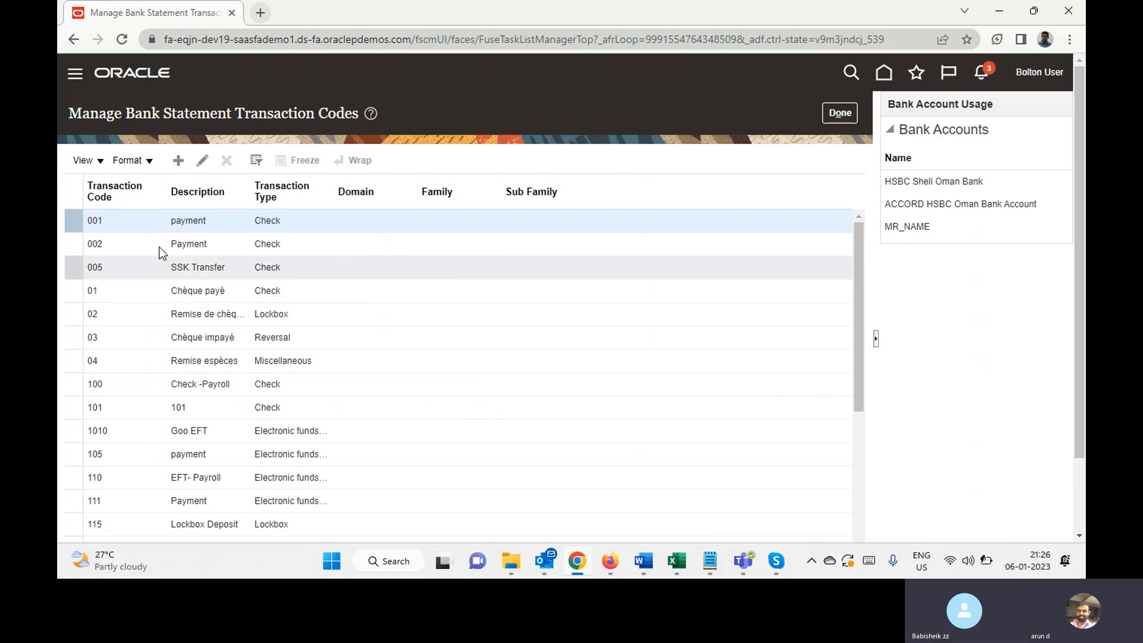
pyautogui.doubleClick(93, 223)
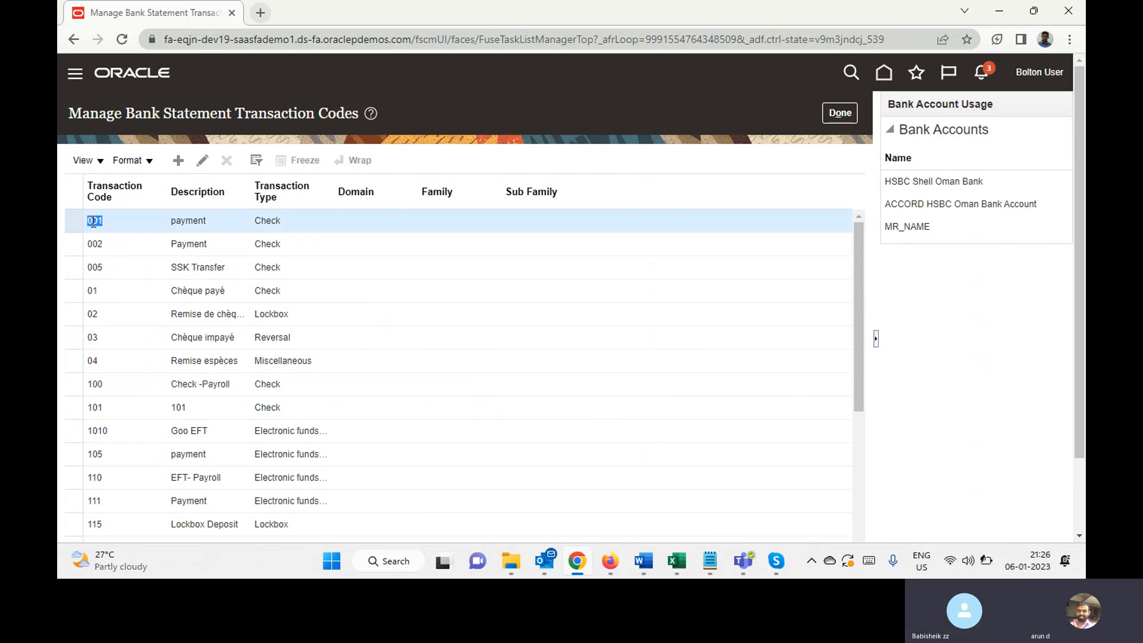
pyautogui.doubleClick(183, 221)
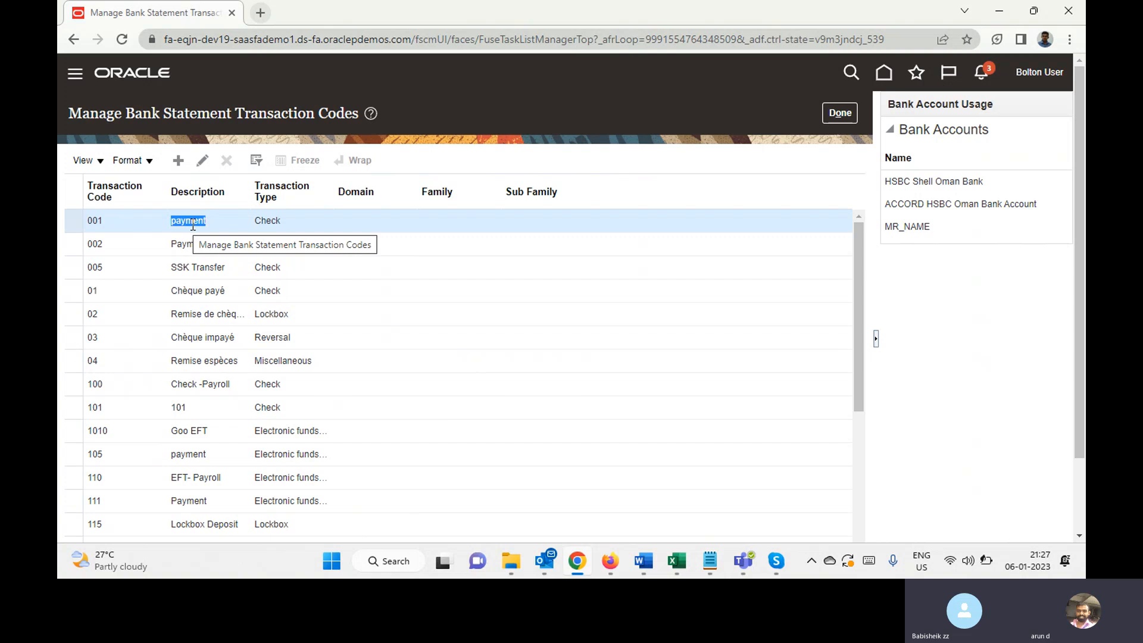
pyautogui.doubleClick(262, 222)
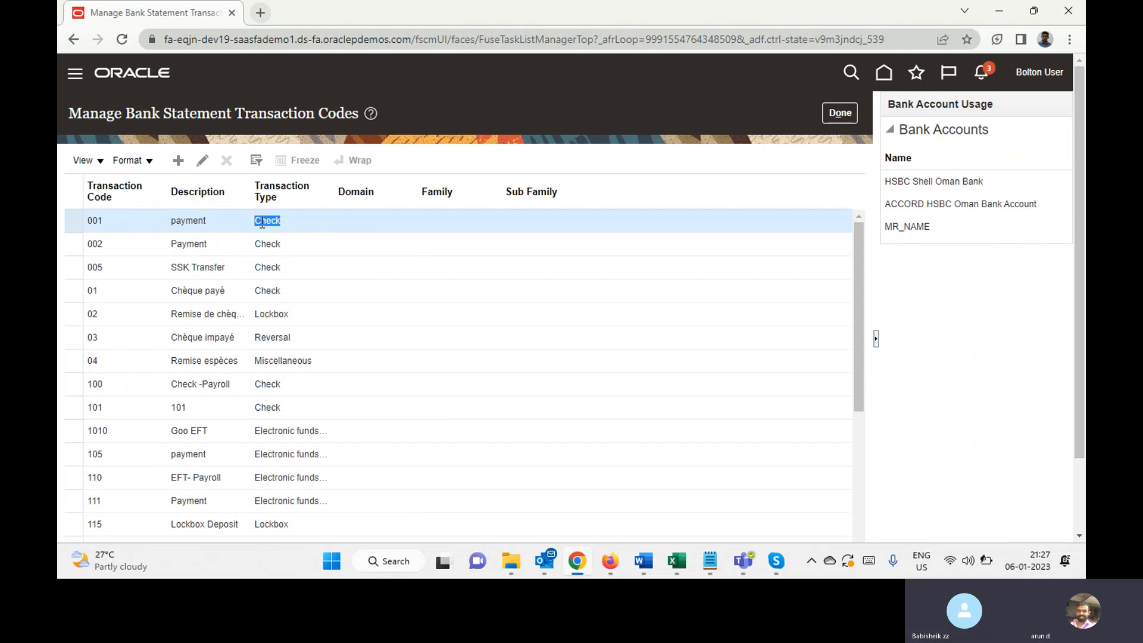
pyautogui.doubleClick(94, 222)
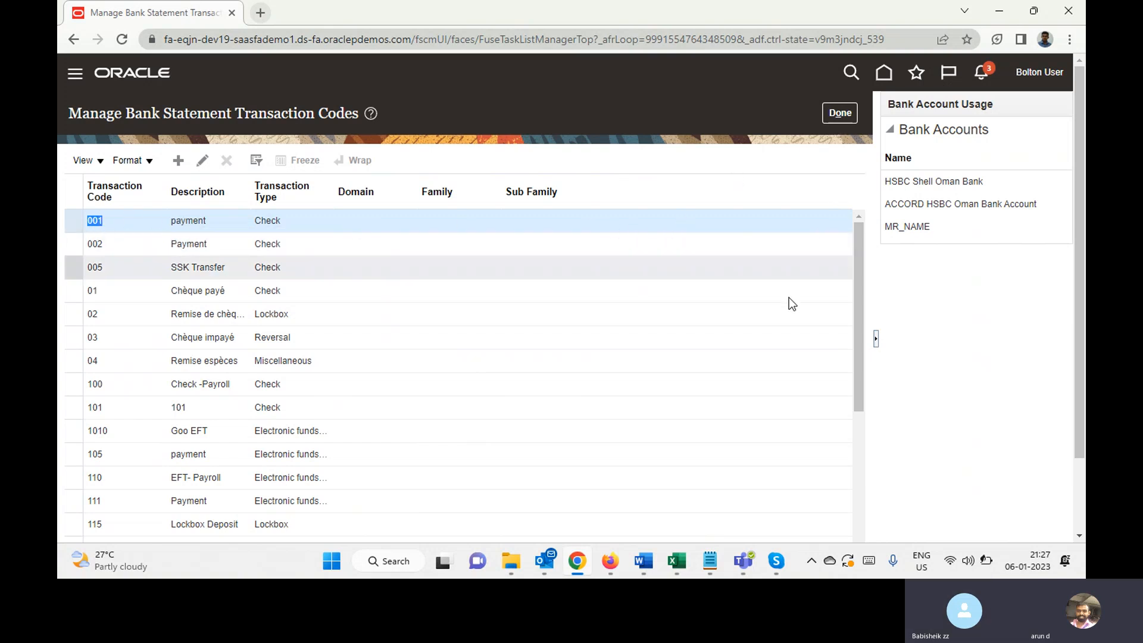
pyautogui.click(630, 165)
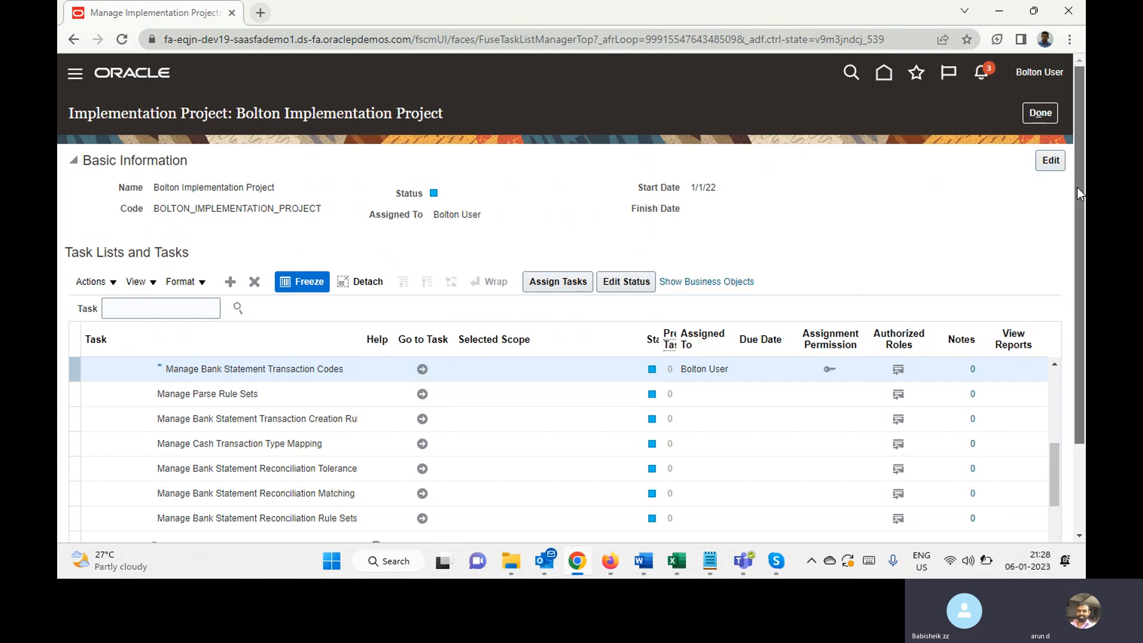
# Step: Open the bank statement reconciliation matching rules task from the project's task list
pyautogui.moveTo(1078, 187); pyautogui.dragTo(1077, 302)
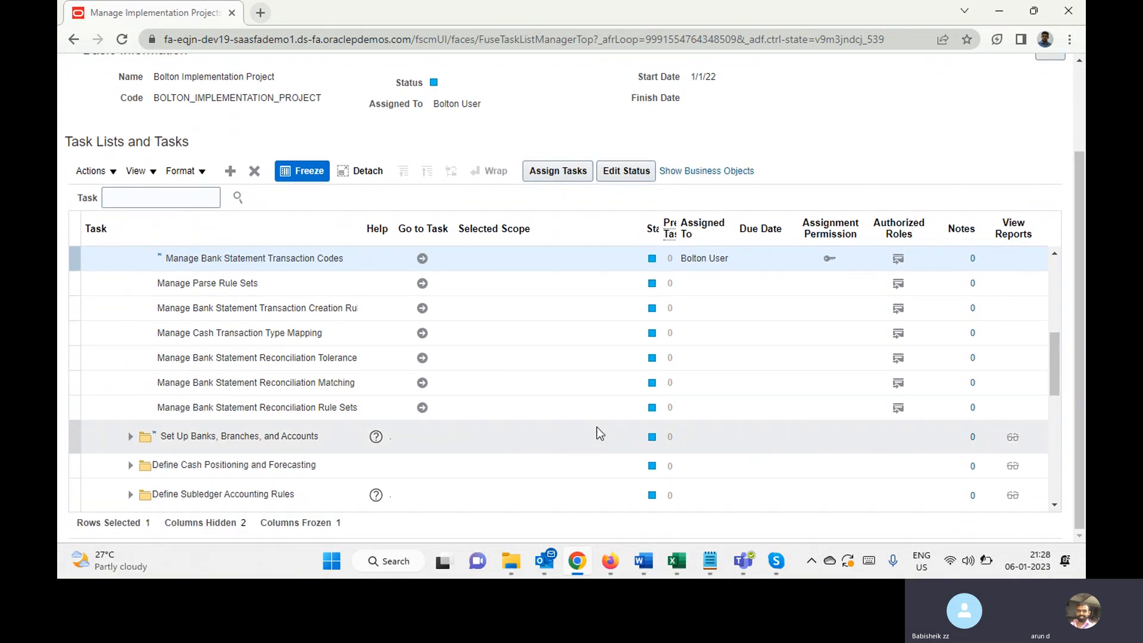
pyautogui.click(392, 384)
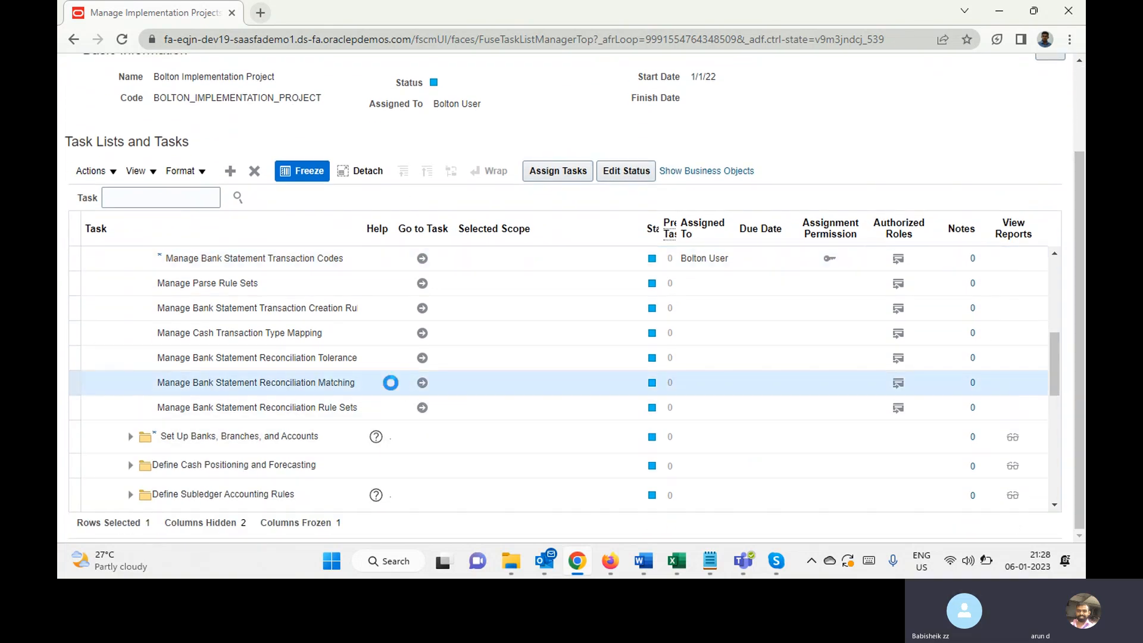
pyautogui.click(423, 383)
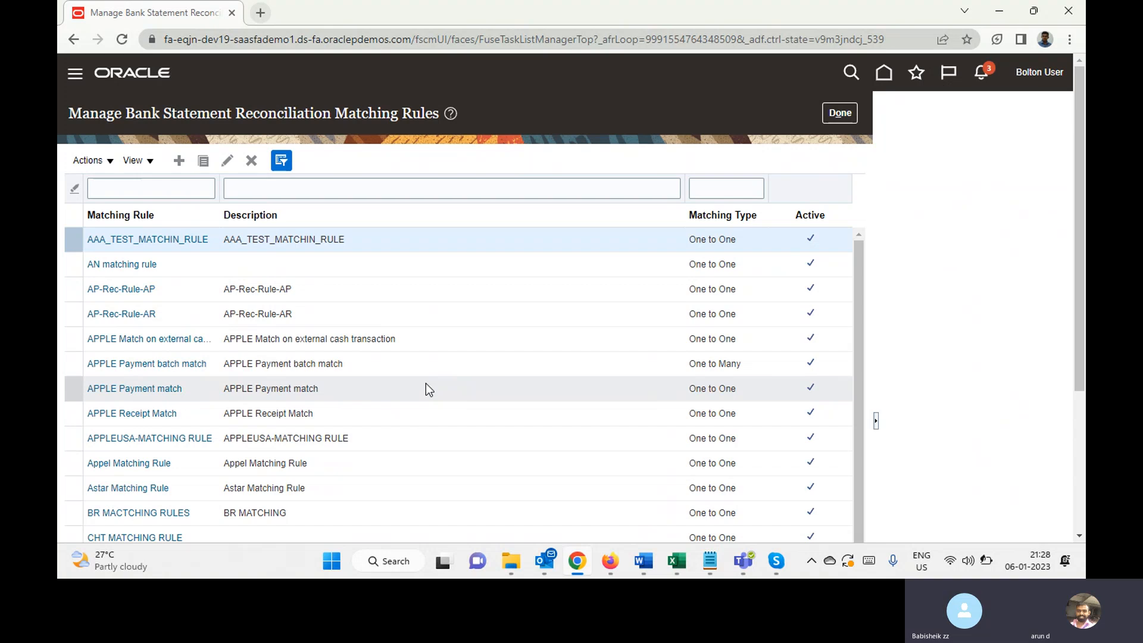
# Step: Open AN matching rule and examine its transaction sources, the available matching types and the matching criteria
pyautogui.click(145, 265)
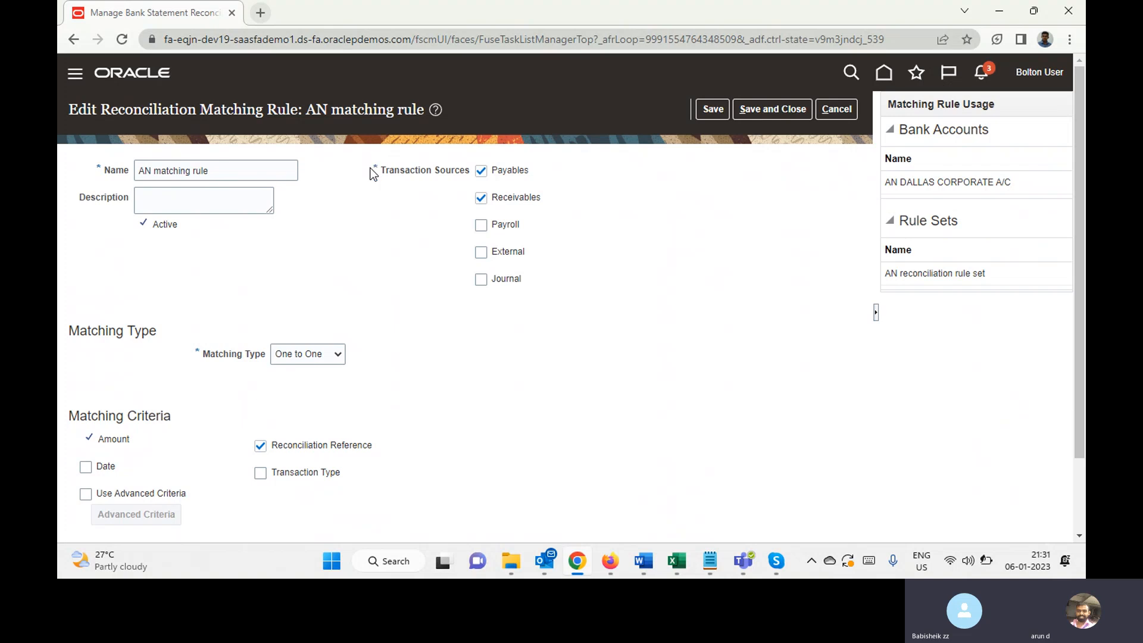
pyautogui.click(300, 354)
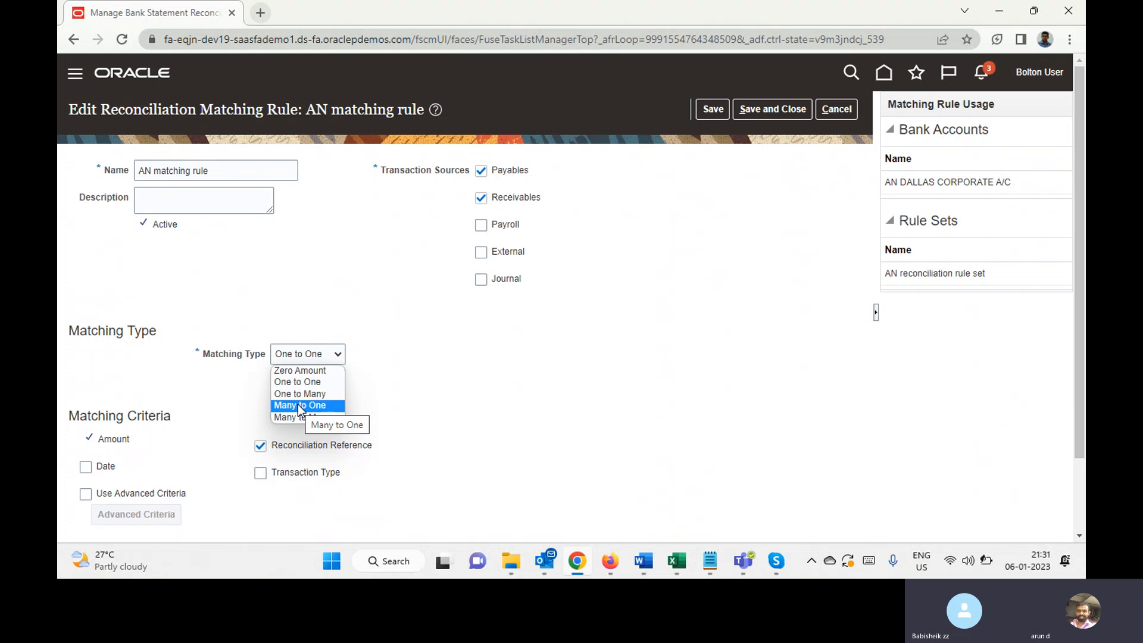
pyautogui.click(426, 377)
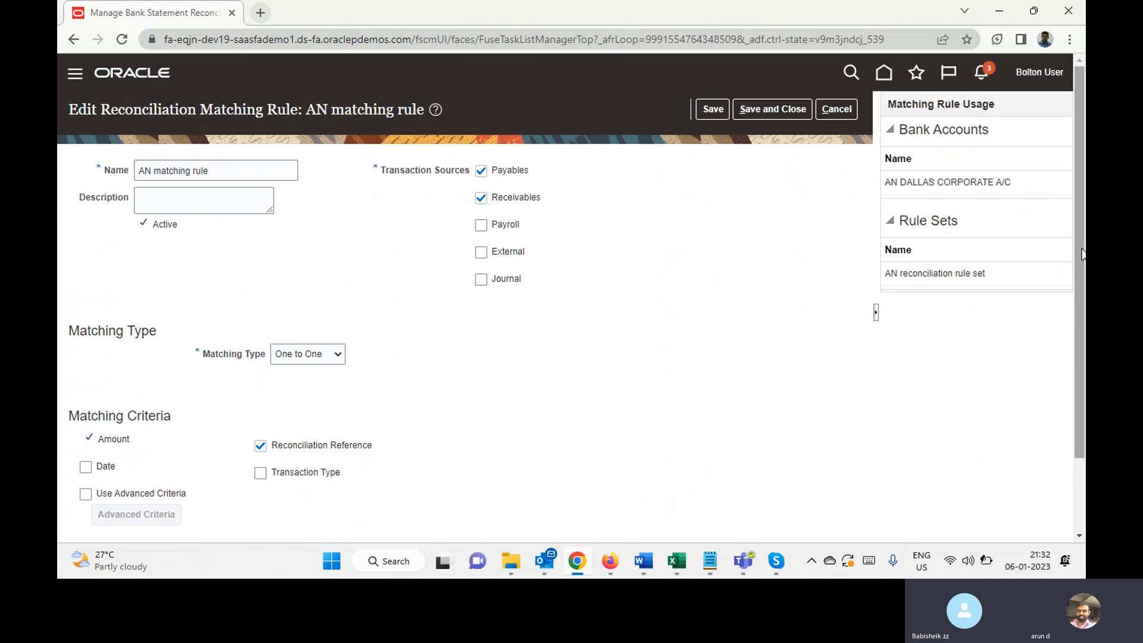
pyautogui.scroll(-2, 1083, 254)
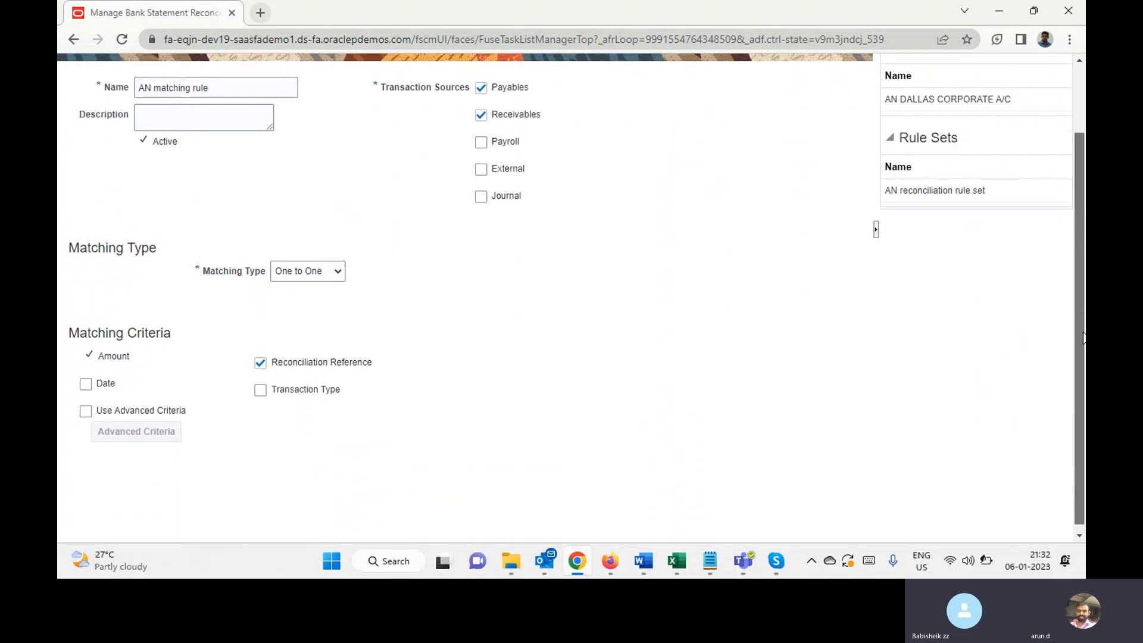
pyautogui.tripleClick(100, 323)
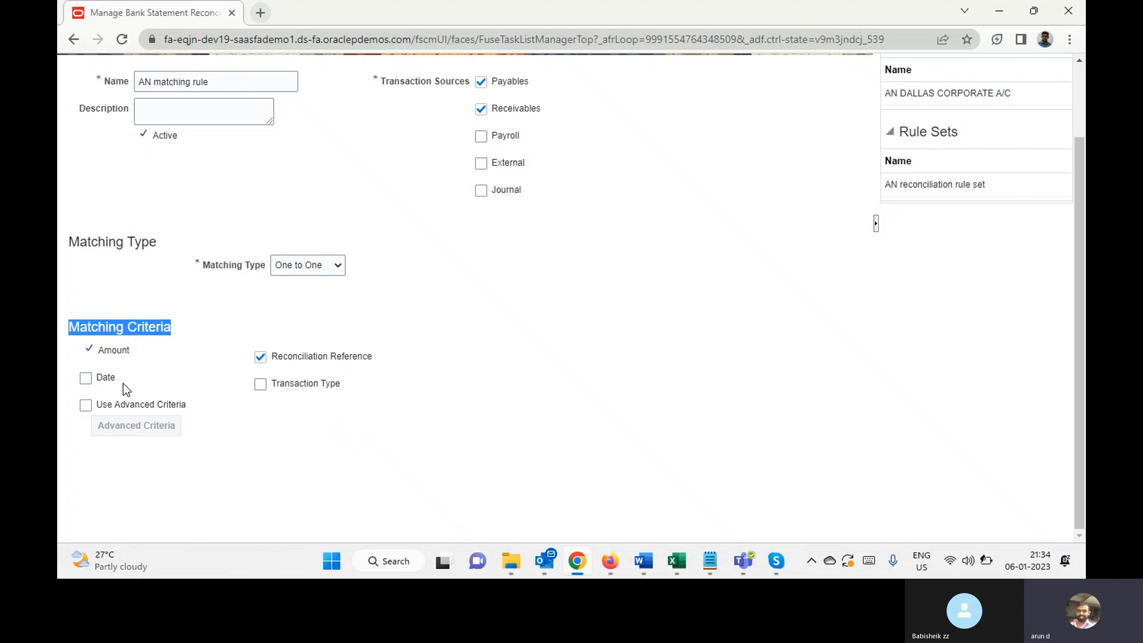
# Step: Enable Use Advanced Criteria for AN matching rule and start a new condition in its advanced matching criteria
pyautogui.click(86, 406)
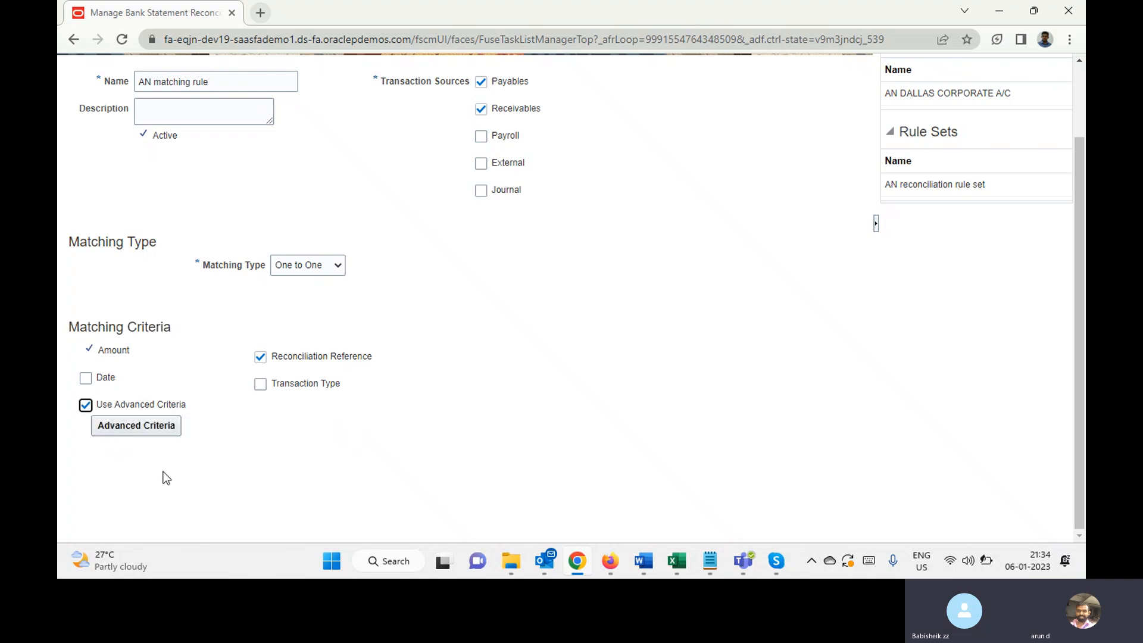
pyautogui.click(158, 426)
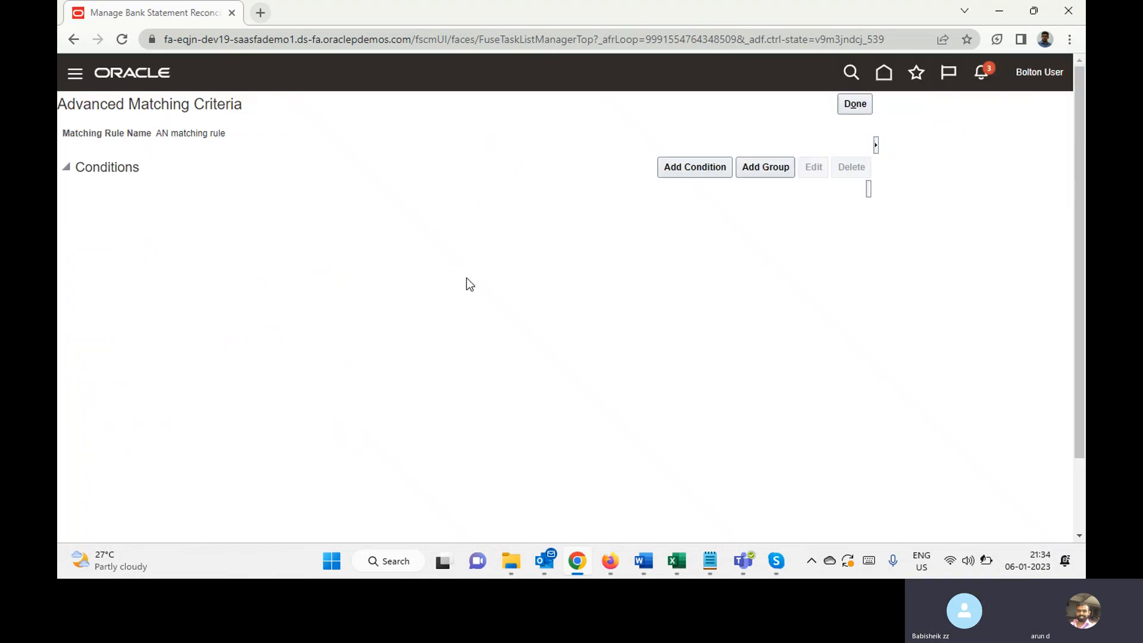
pyautogui.click(677, 173)
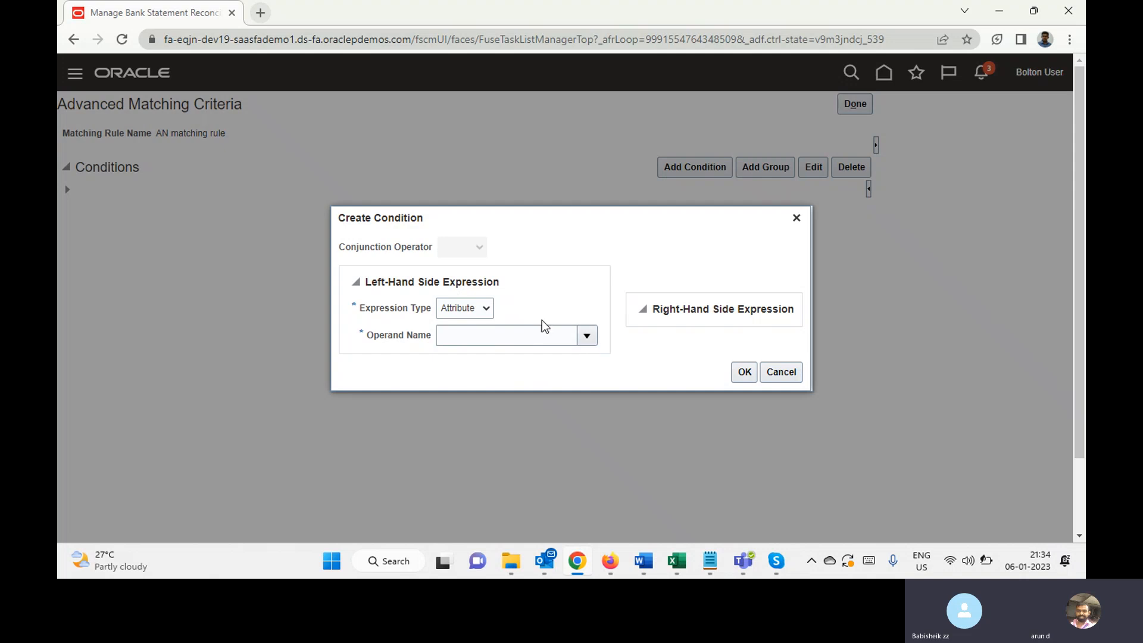
# Step: Examine the expression types and statement attributes available for the new condition's left-hand side, and cancel the condition
pyautogui.click(475, 307)
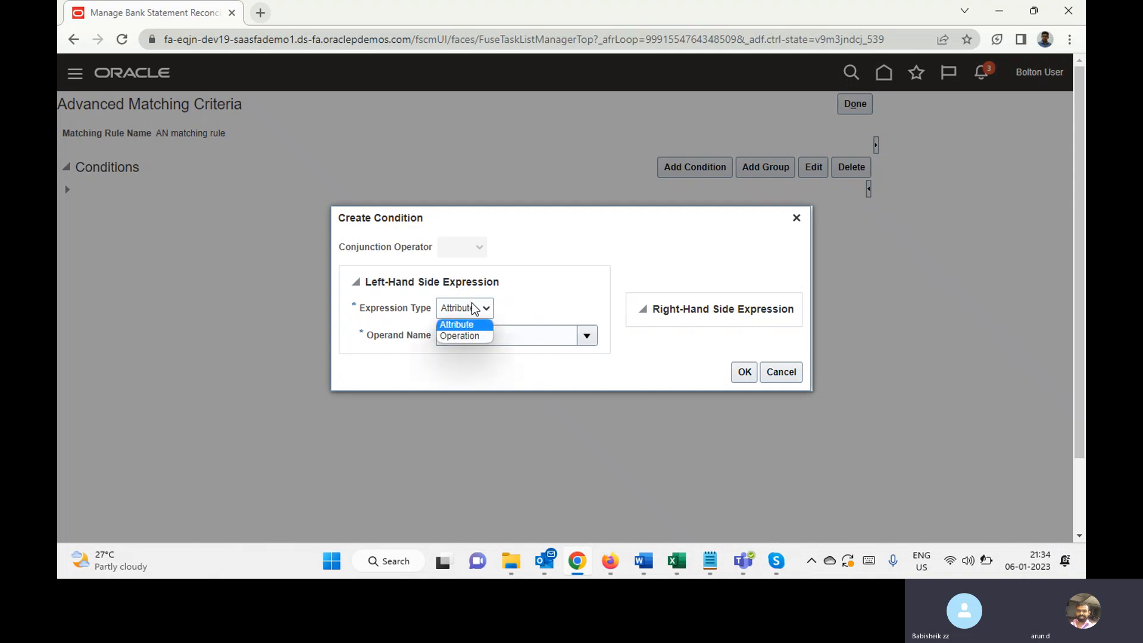
pyautogui.click(552, 307)
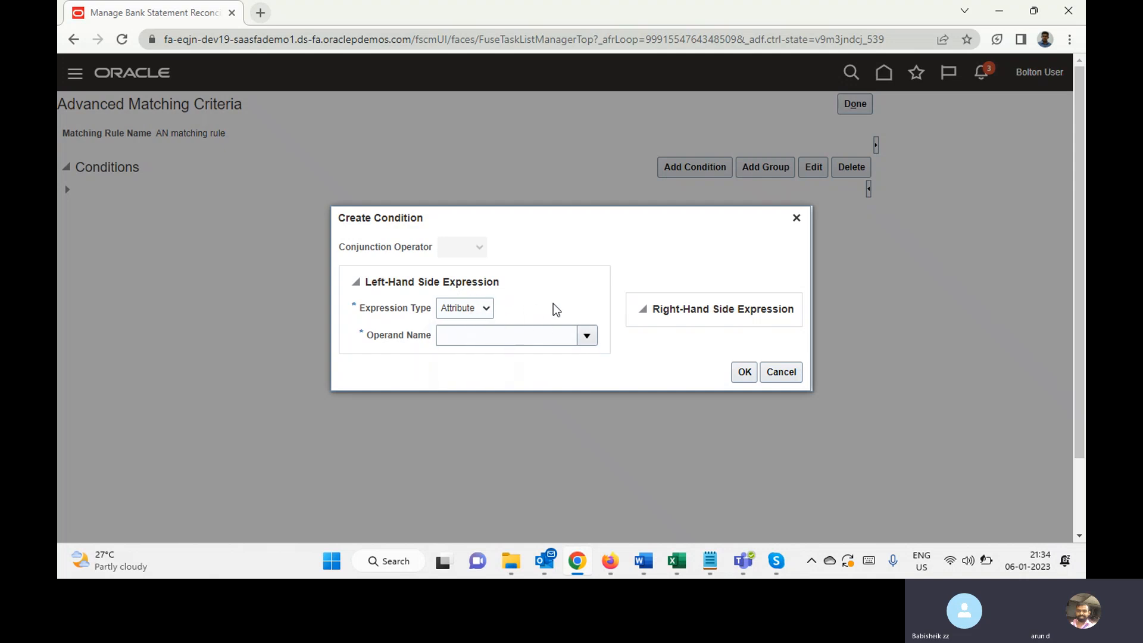
pyautogui.click(587, 337)
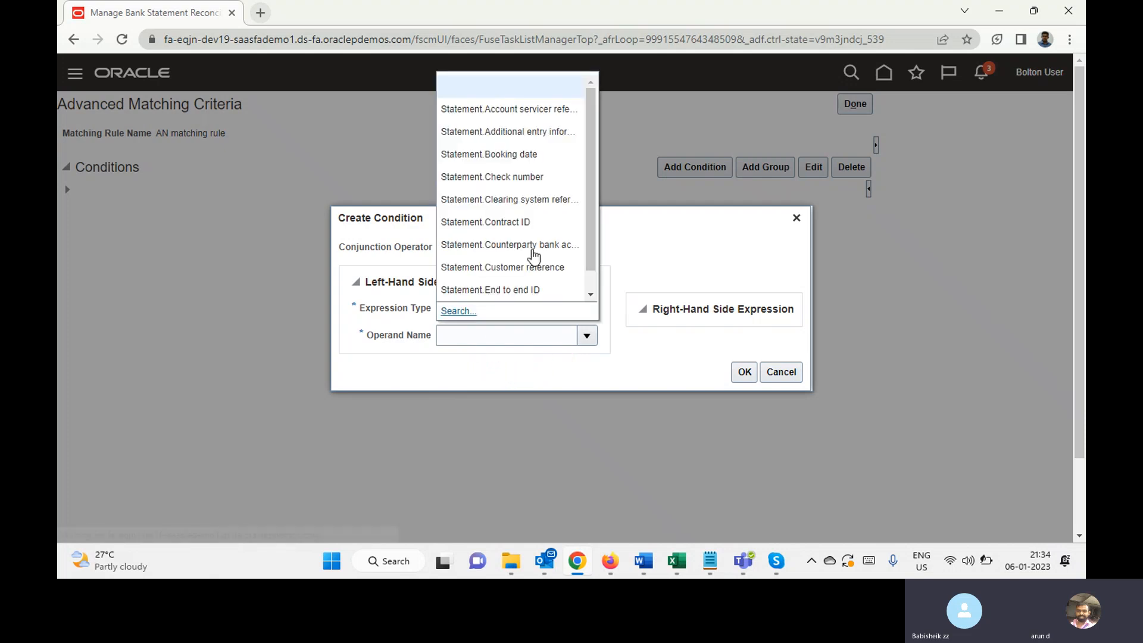
pyautogui.click(591, 296)
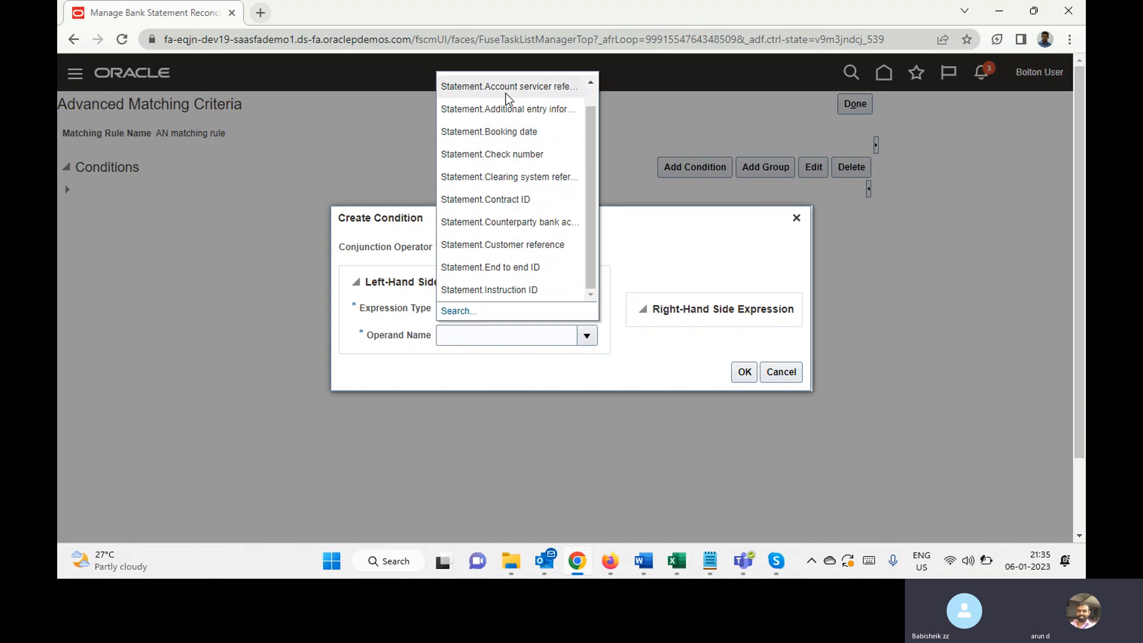
pyautogui.click(682, 259)
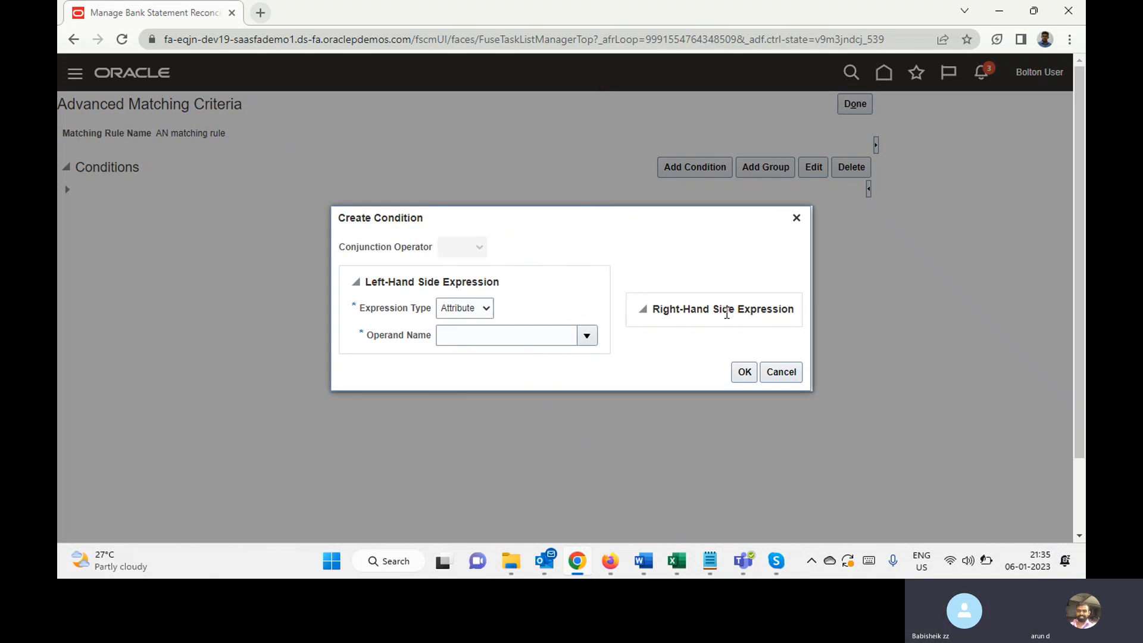
pyautogui.click(782, 372)
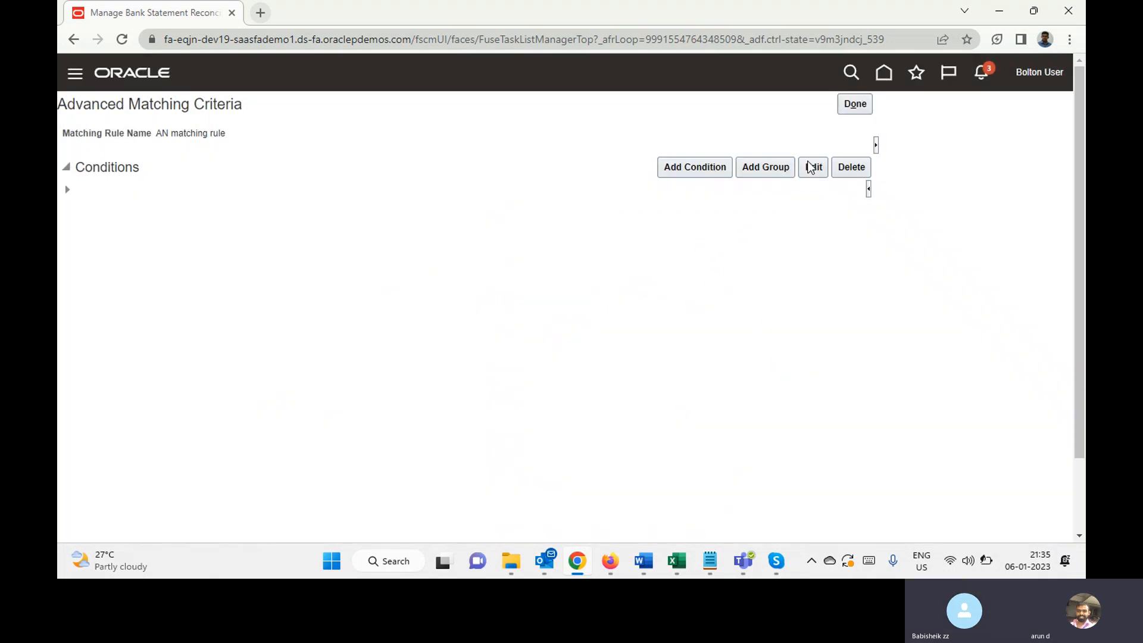
# Step: Leave the advanced matching criteria and discard the unsaved changes to AN matching rule, returning to the implementation project
pyautogui.click(859, 107)
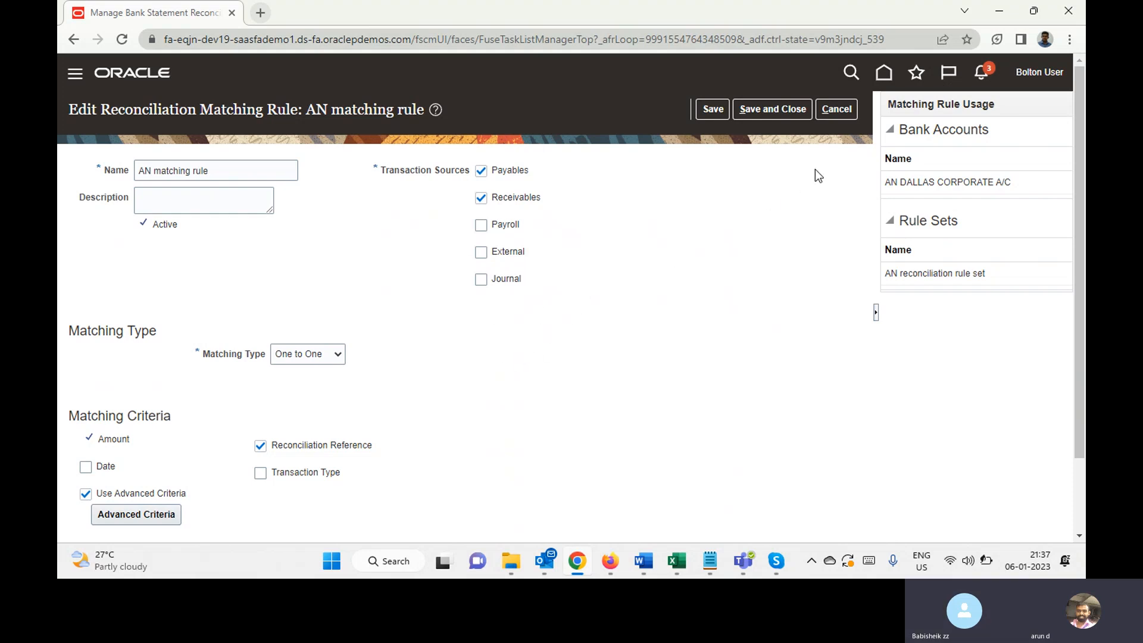
pyautogui.click(835, 117)
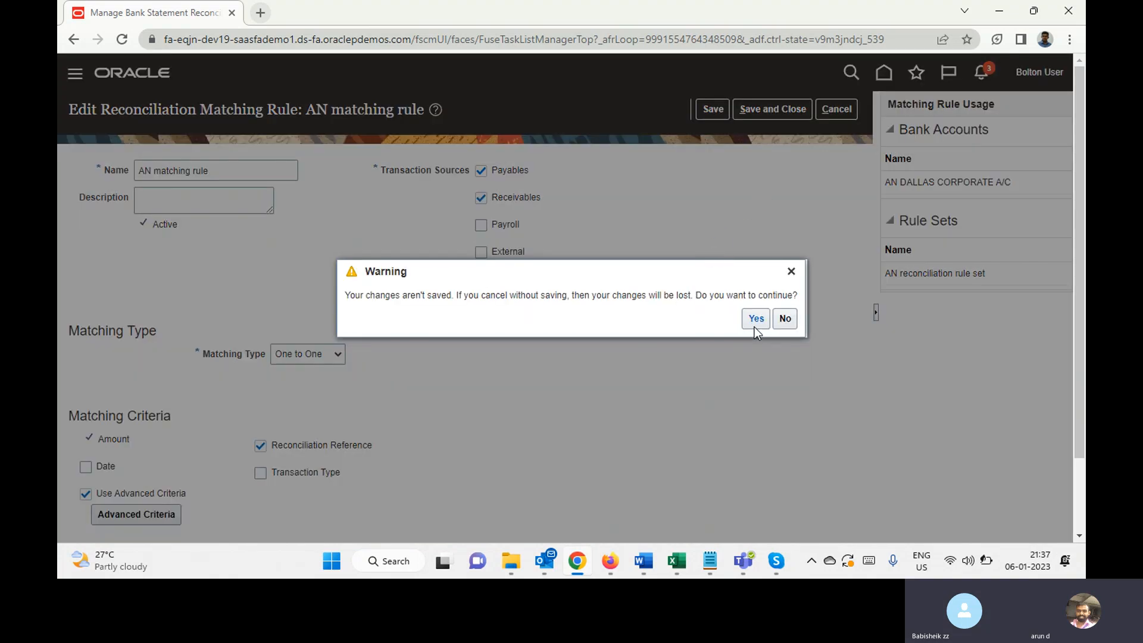
pyautogui.click(756, 319)
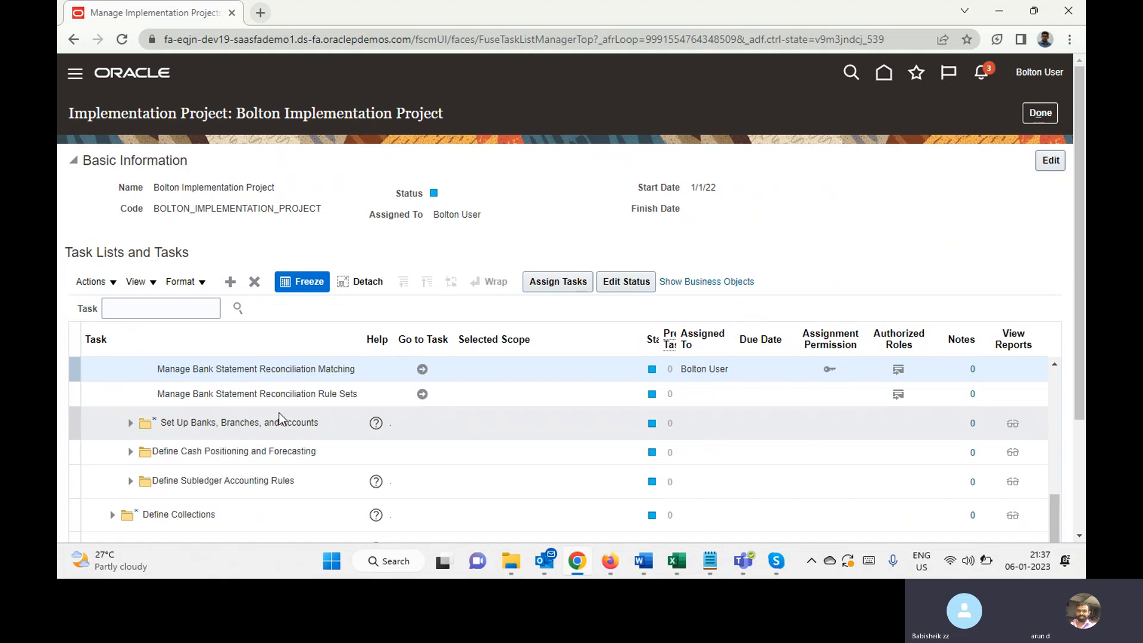
# Step: In the Manage Bank Accounts task, search for account name AN and open AN DALLAS CORPORATE A/C for editing
pyautogui.click(130, 423)
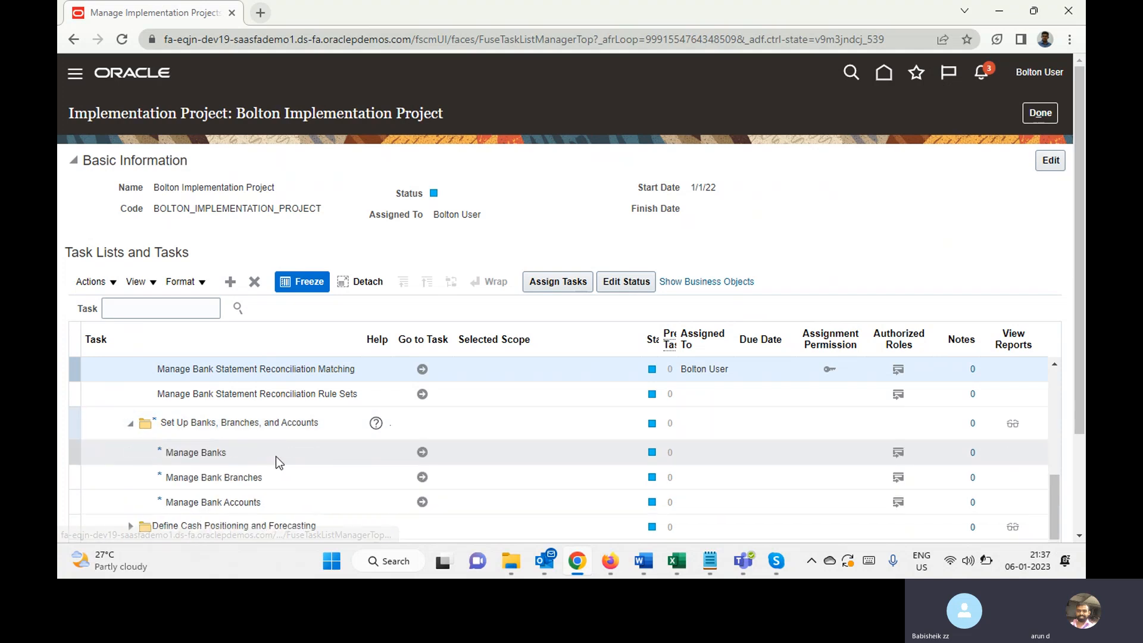
pyautogui.click(422, 503)
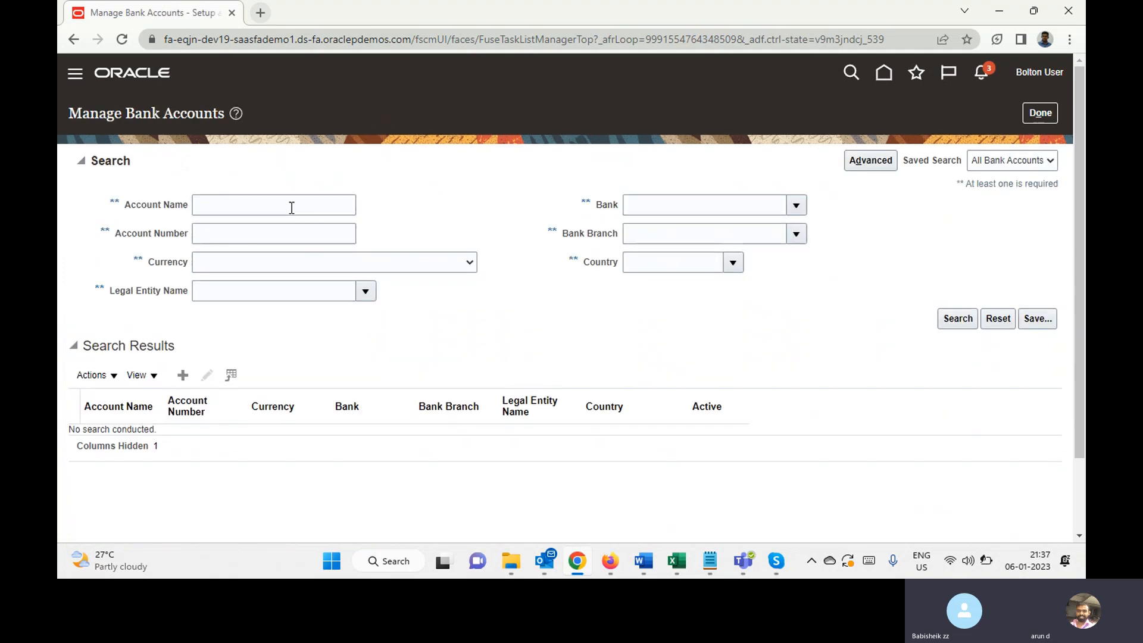
pyautogui.click(290, 207)
pyautogui.write('AN')
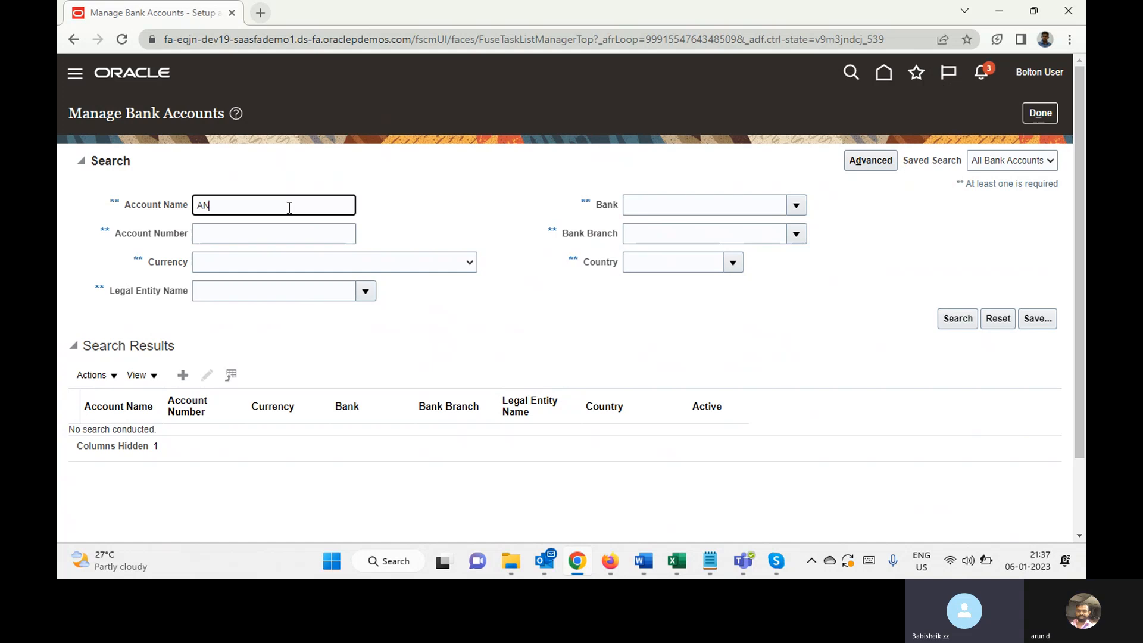
pyautogui.press('Return')
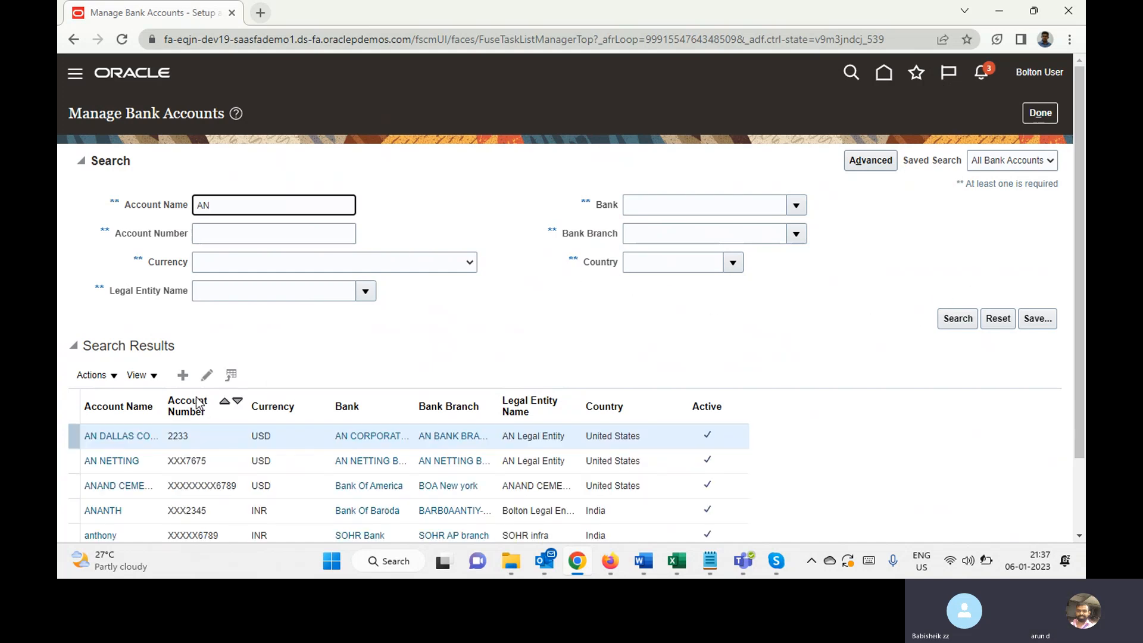
pyautogui.click(206, 375)
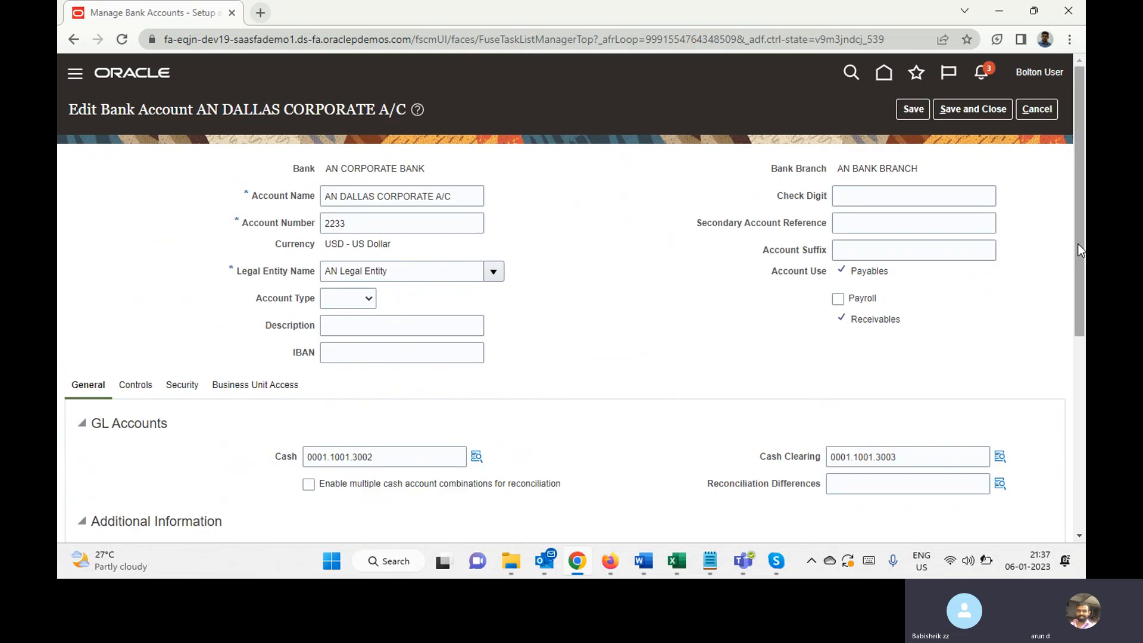
# Step: Examine the bank account's cash management controls, including its automatic reconciliation rule set and transaction creation rule, and return to the project
pyautogui.moveTo(1078, 244); pyautogui.dragTo(1067, 373)
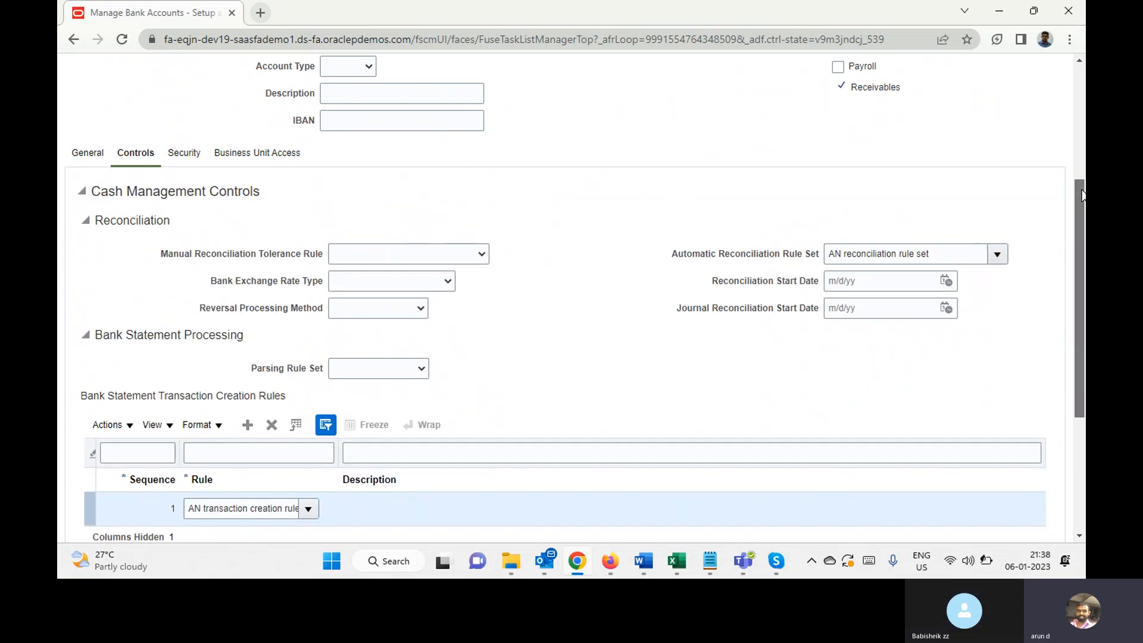
pyautogui.moveTo(1083, 196); pyautogui.dragTo(1083, 257)
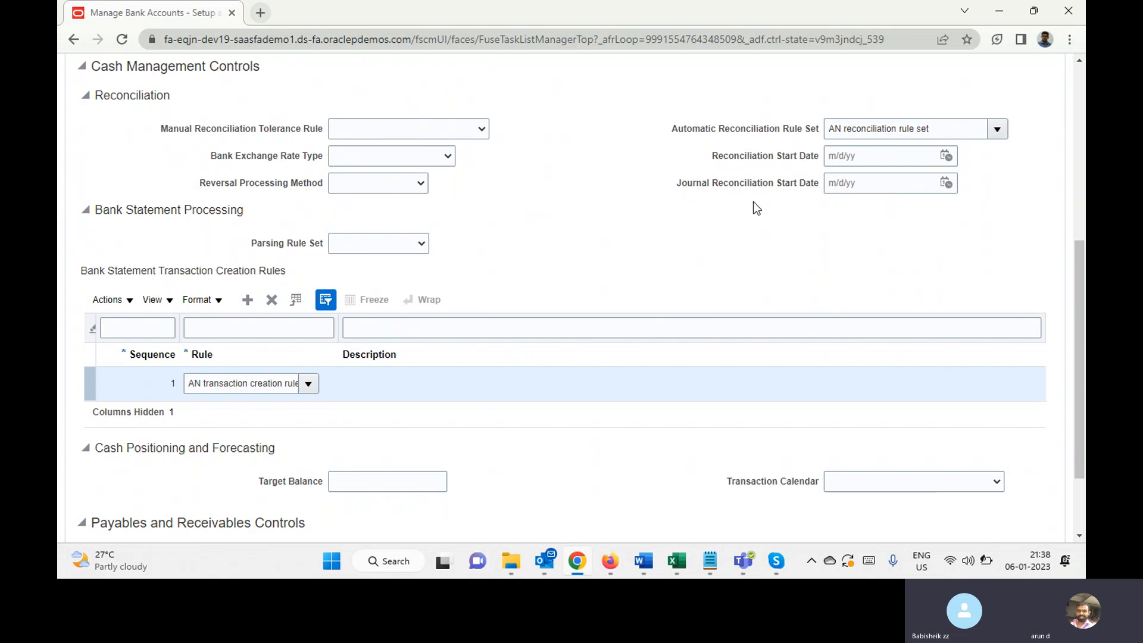
pyautogui.click(860, 125)
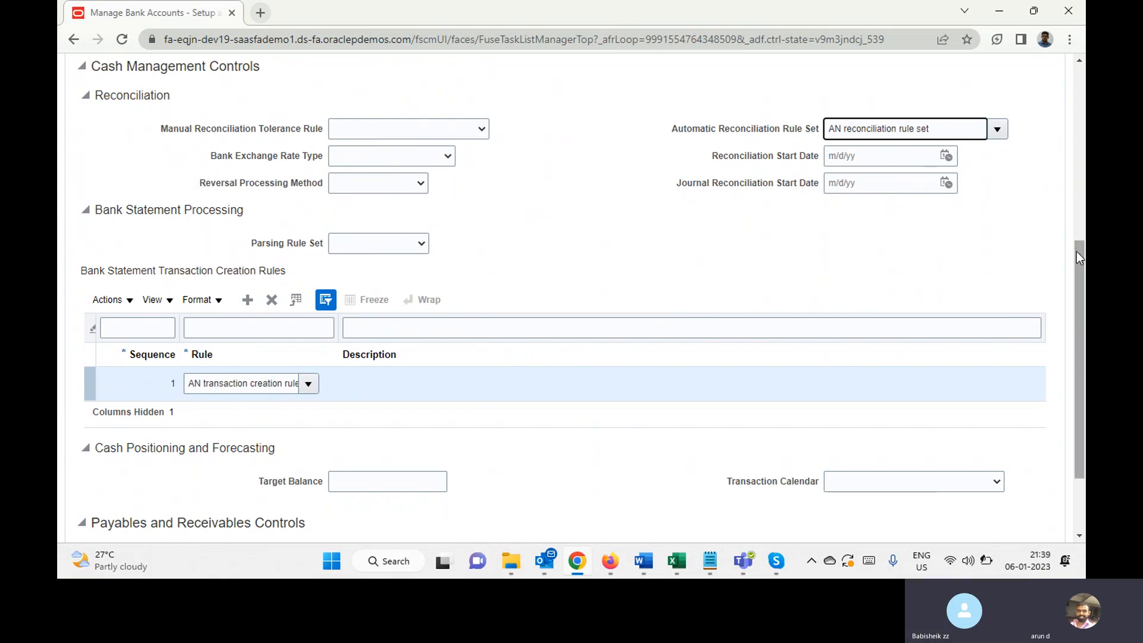
pyautogui.moveTo(1077, 257)
pyautogui.mouseDown()
pyautogui.moveTo(1084, 337)
pyautogui.moveTo(1084, 195)
pyautogui.moveTo(1084, 249)
pyautogui.mouseUp()
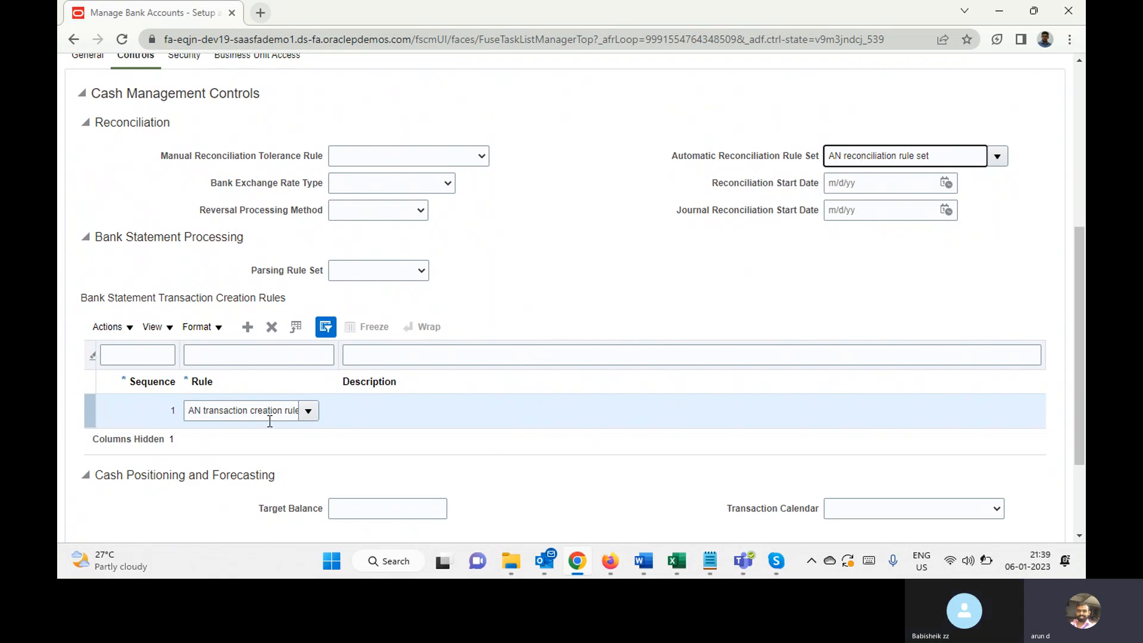
pyautogui.click(266, 414)
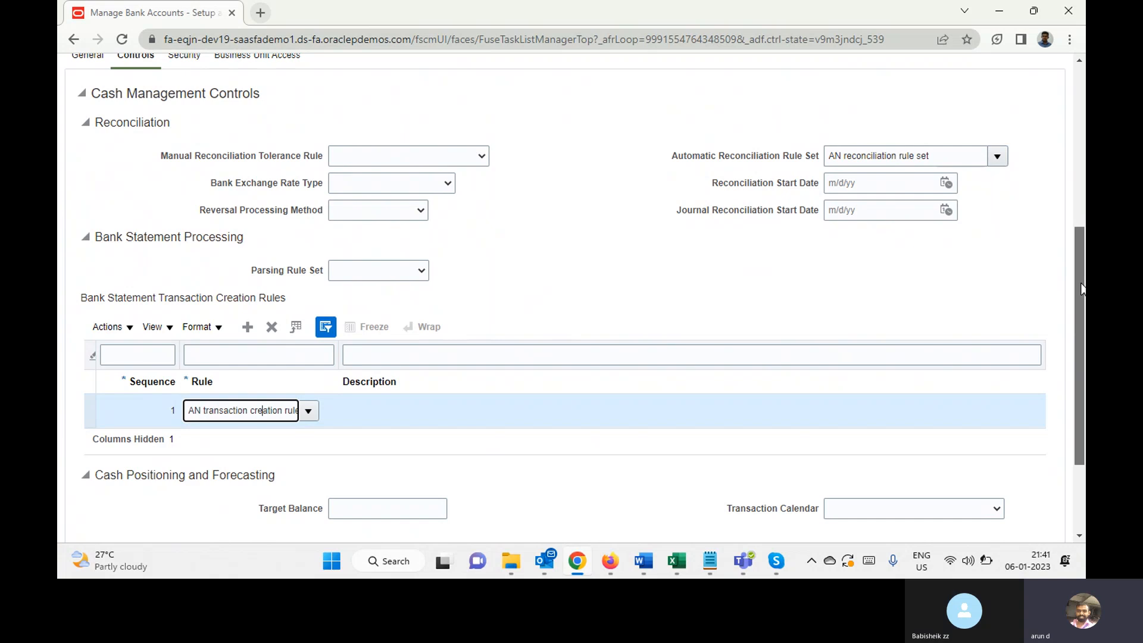
pyautogui.moveTo(1083, 288); pyautogui.dragTo(1084, 119)
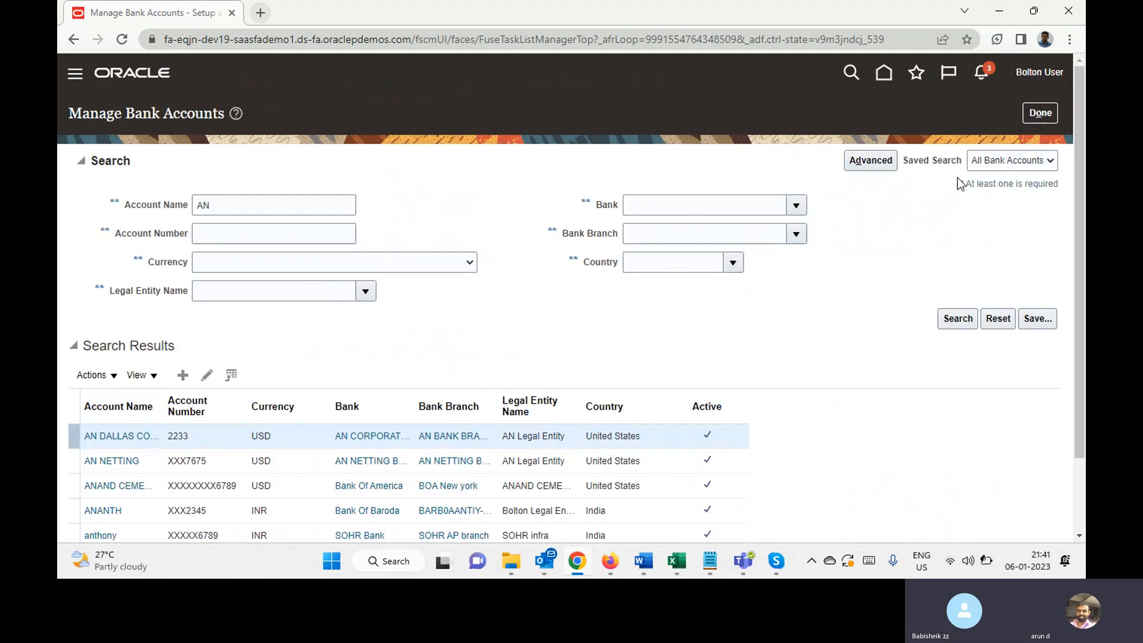
pyautogui.click(1040, 113)
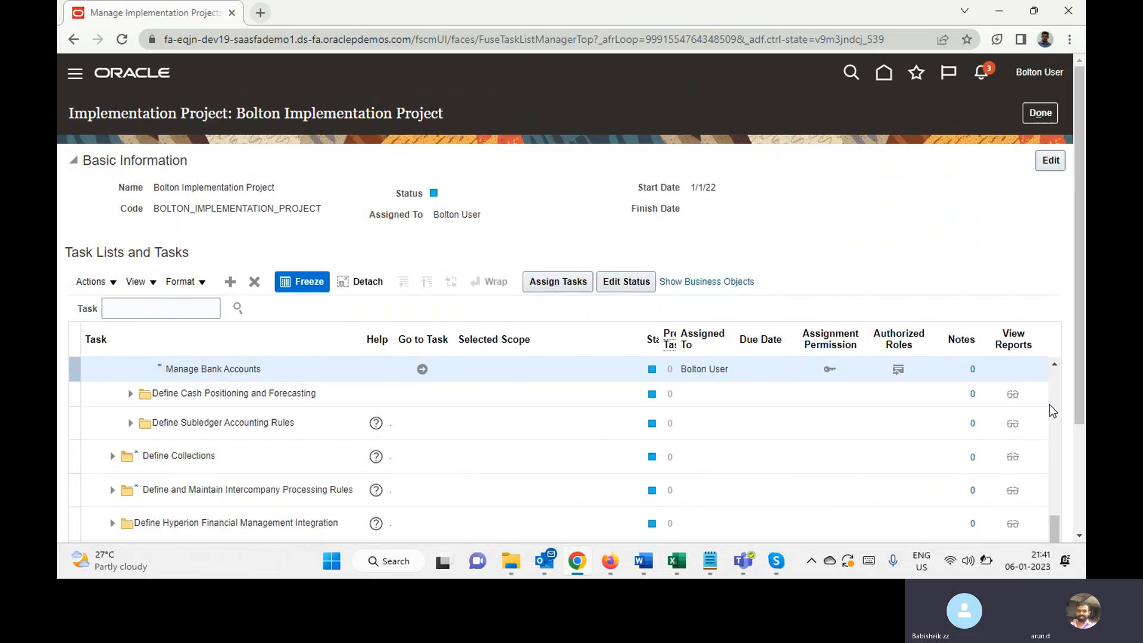
# Step: Expand the Define Common Cash and Treasury Management task group under Define Cash Management and Banking Configuration
pyautogui.click(1055, 365)
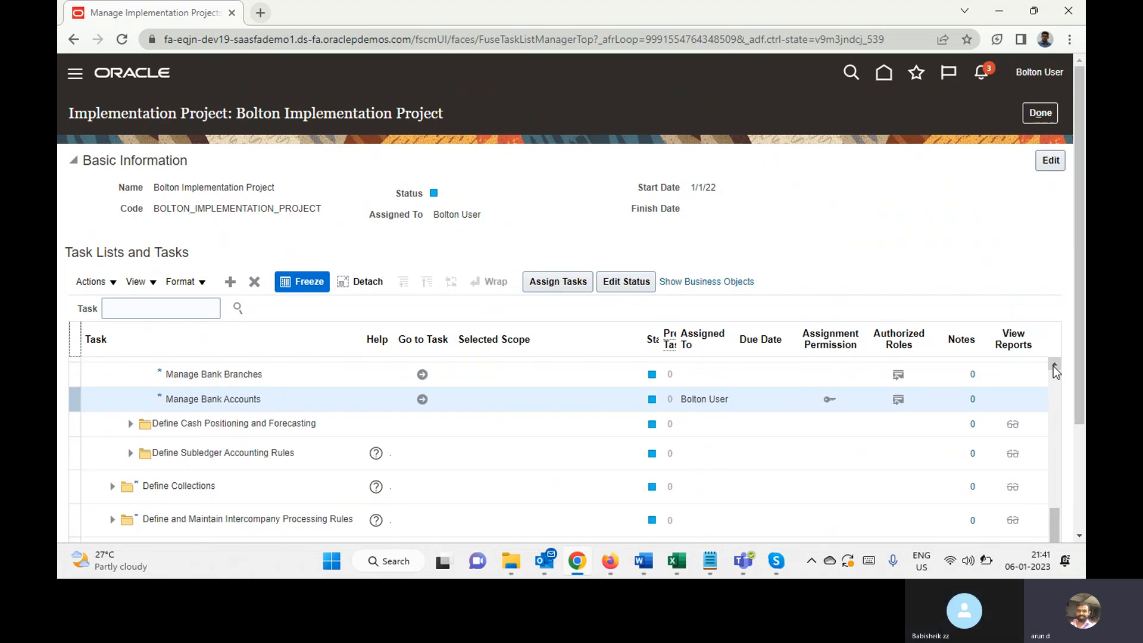
pyautogui.click(1054, 366)
pyautogui.click(1054, 366)
pyautogui.click(1054, 366)
pyautogui.click(1054, 366)
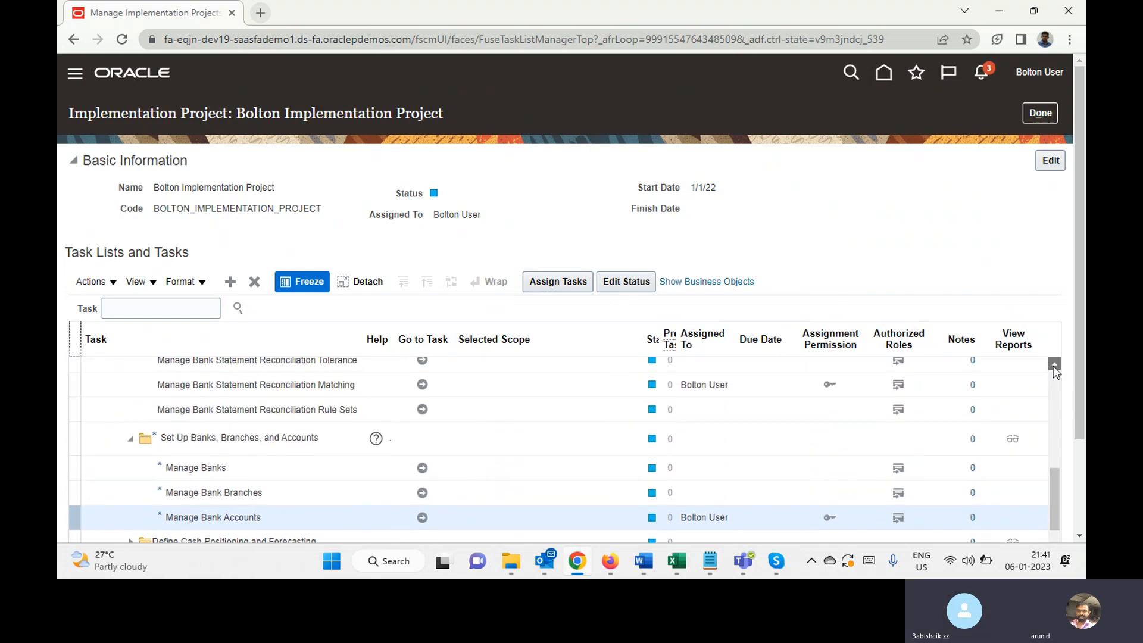
pyautogui.click(1054, 365)
pyautogui.click(1054, 365)
pyautogui.click(1054, 365)
pyautogui.click(1054, 365)
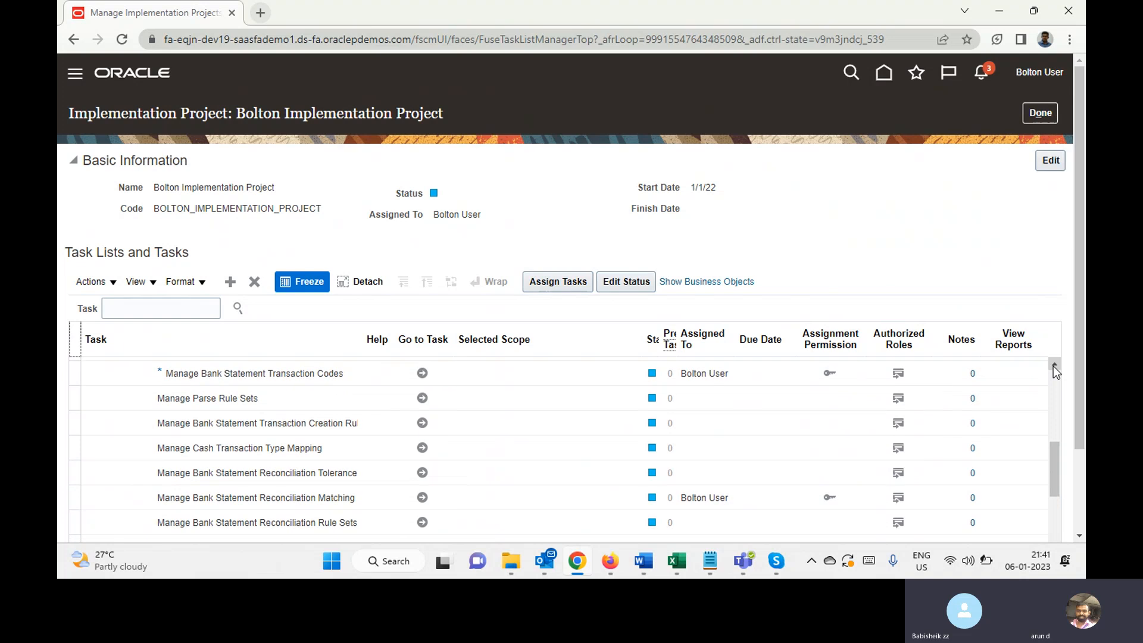
pyautogui.click(1054, 366)
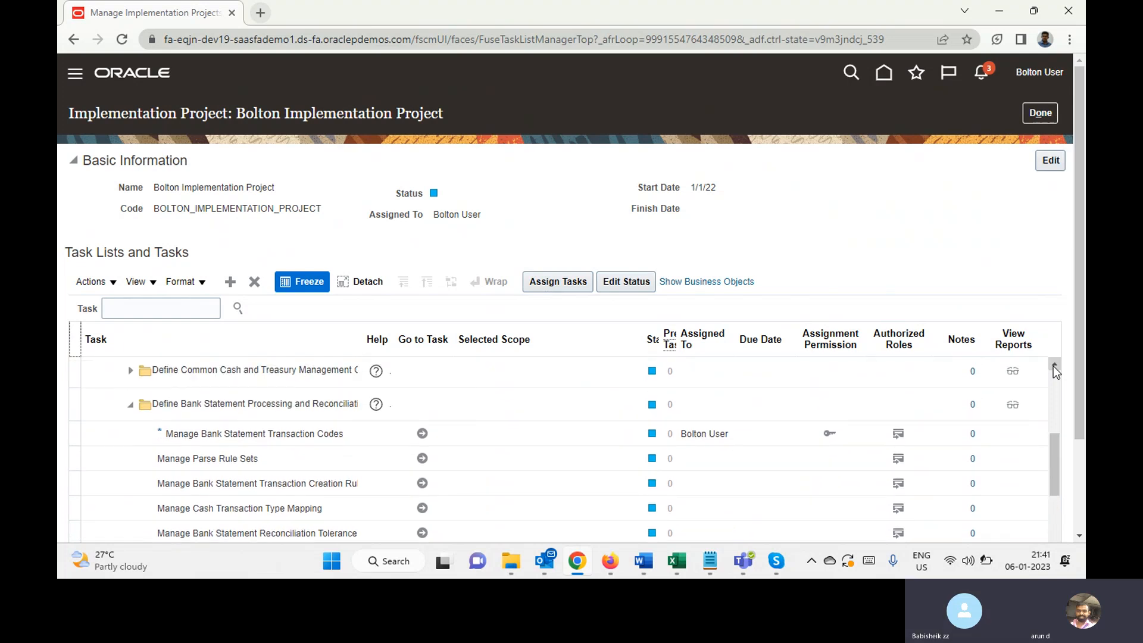
pyautogui.click(1054, 366)
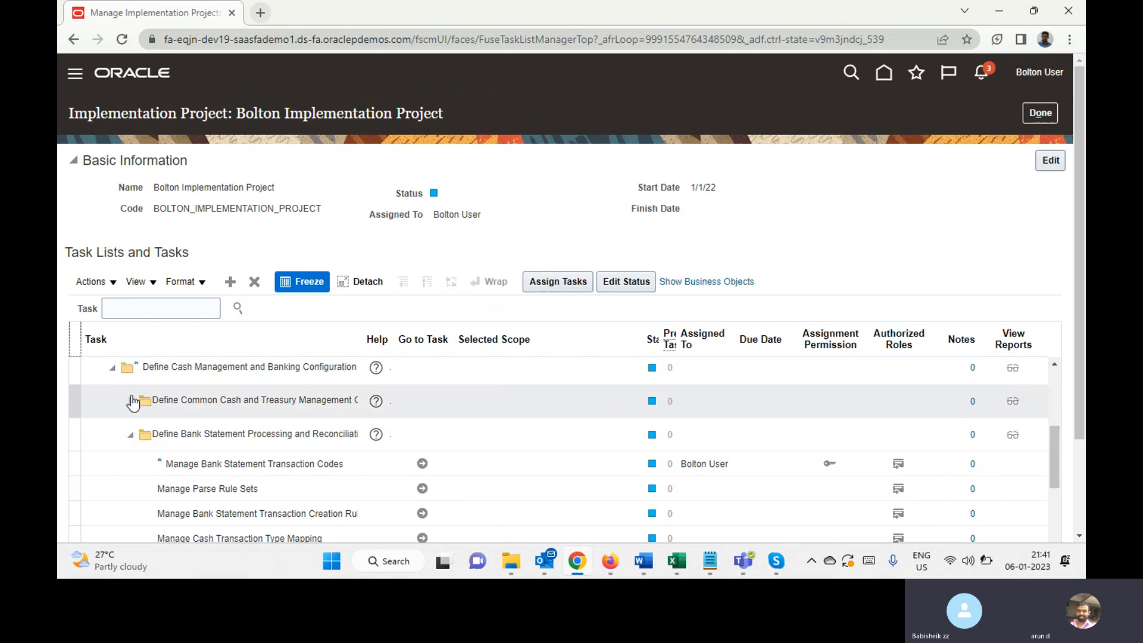
pyautogui.click(132, 402)
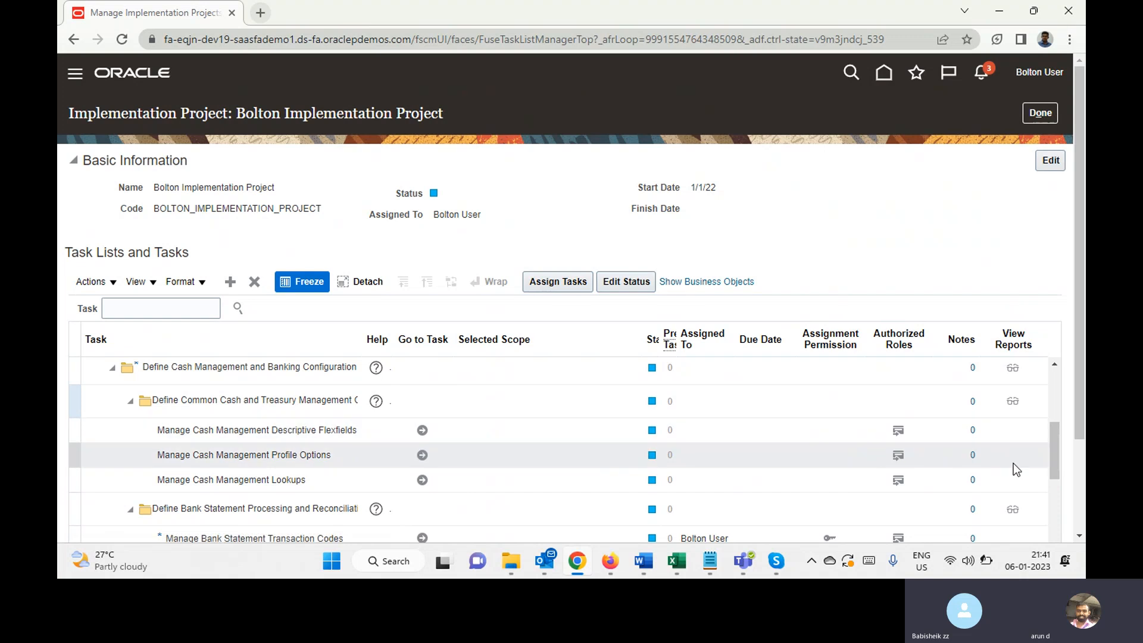
# Step: Review the Cash Management tasks from common configuration through bank statement reconciliation to banks, branches and accounts
pyautogui.scroll(-2, 1080, 534)
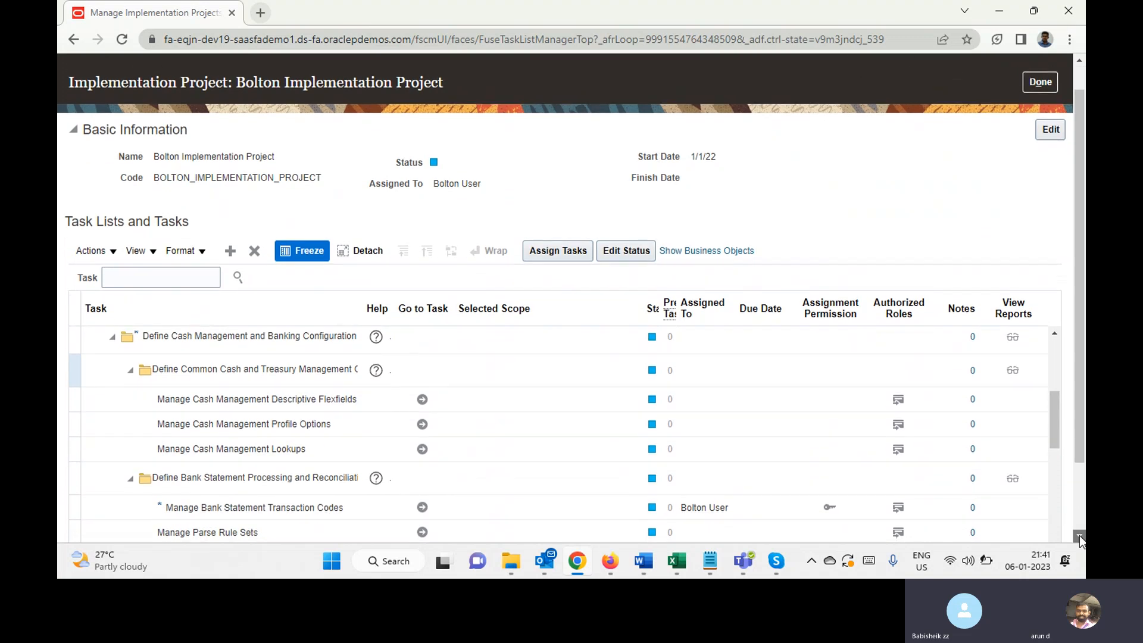
pyautogui.click(1054, 506)
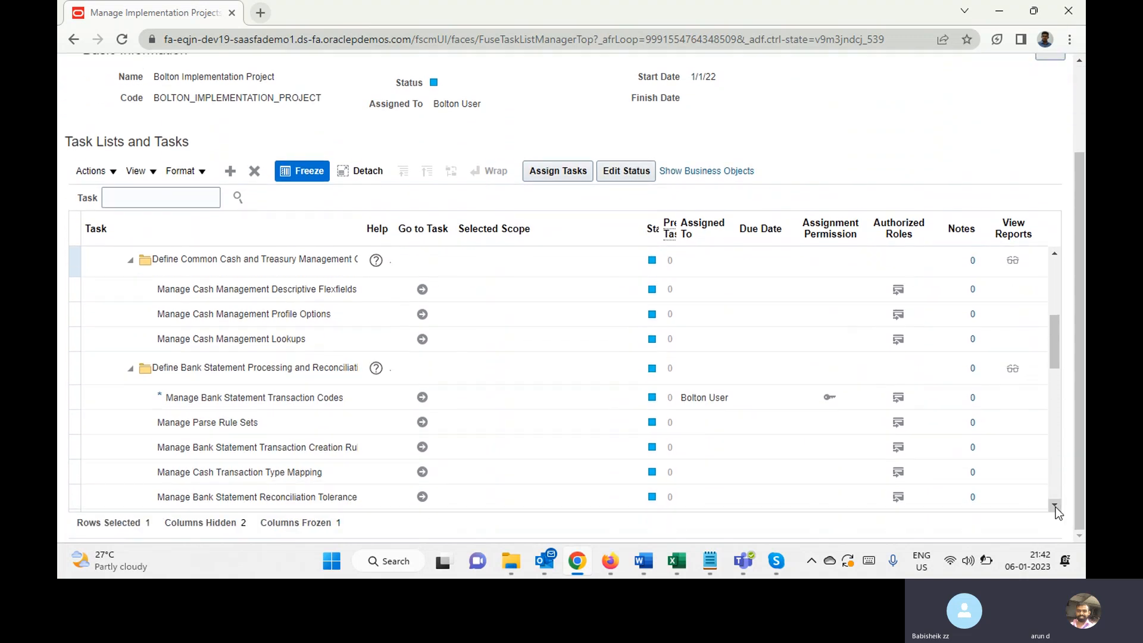
pyautogui.click(1055, 506)
pyautogui.click(1054, 507)
pyautogui.click(1055, 506)
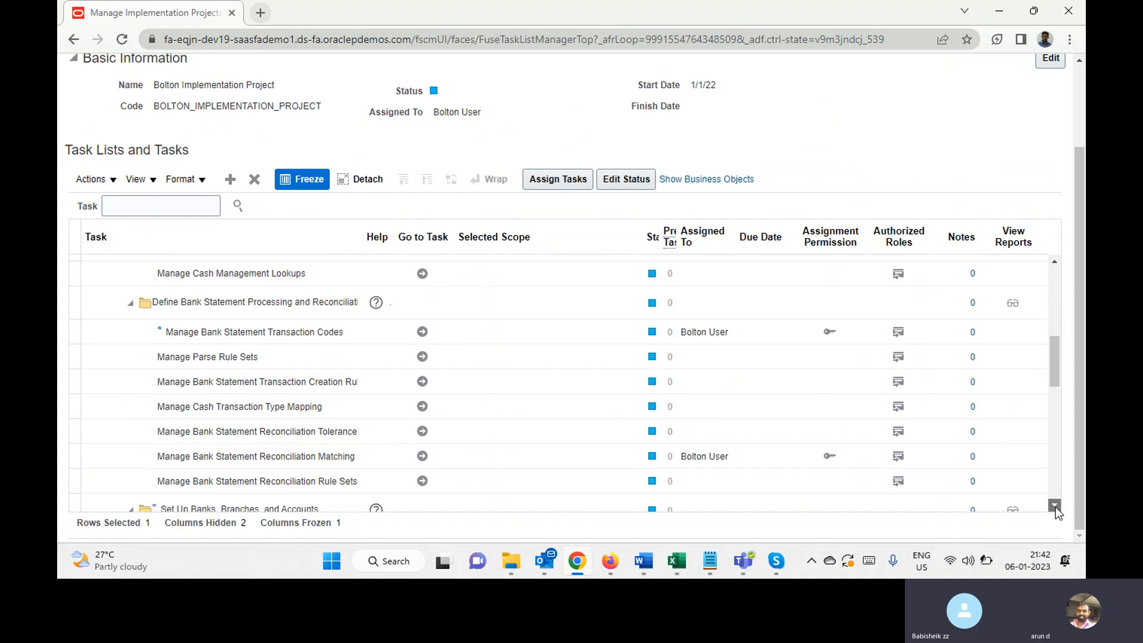
pyautogui.click(1055, 506)
pyautogui.click(1055, 506)
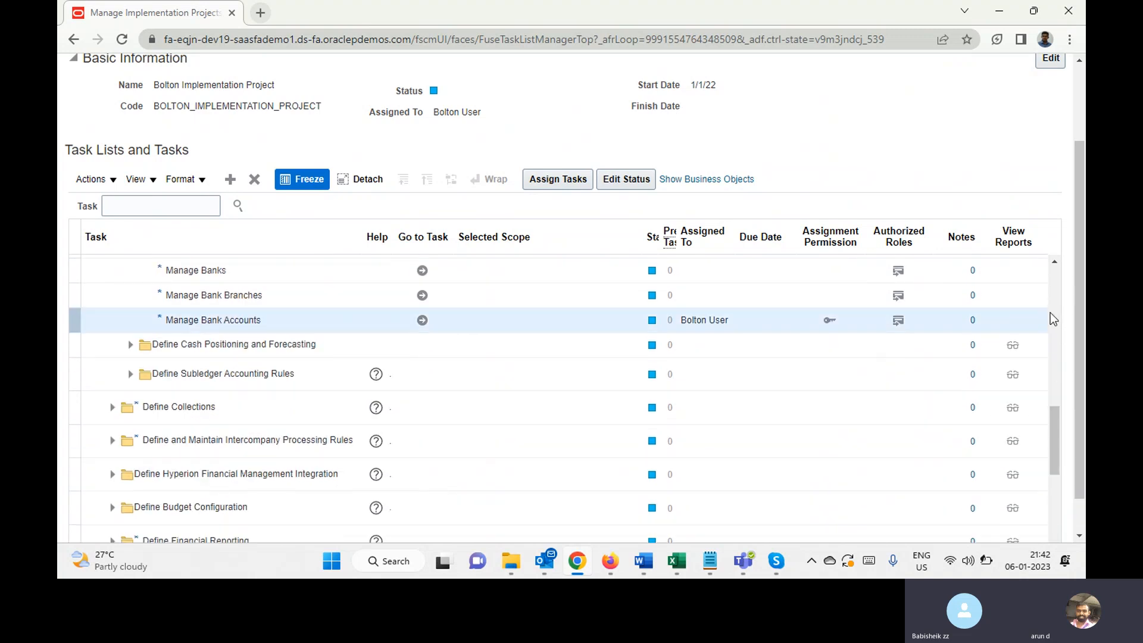
# Step: Close Bolton Implementation Project and leave the implementation projects list to return to the Setup and Maintenance page
pyautogui.click(1055, 263)
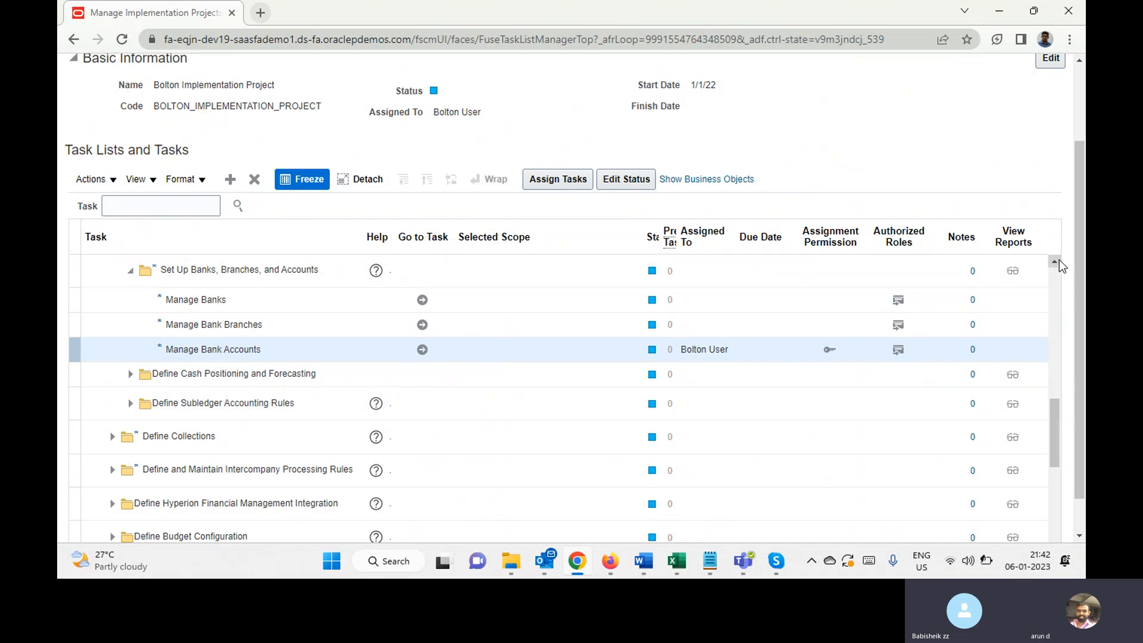
pyautogui.scroll(2, 1034, 136)
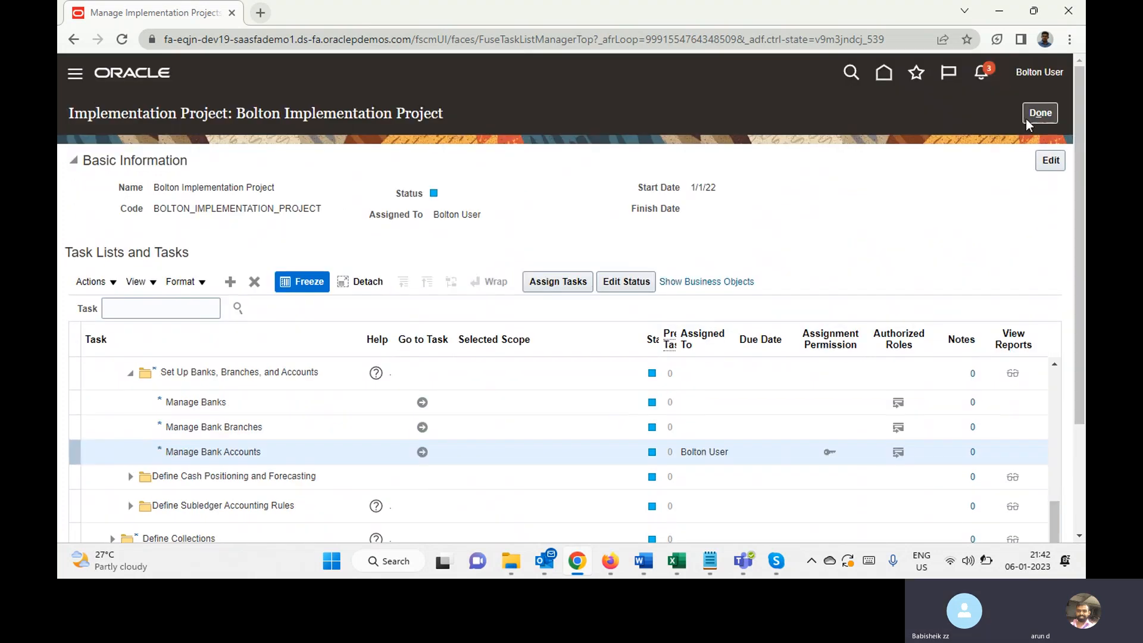
pyautogui.click(1032, 116)
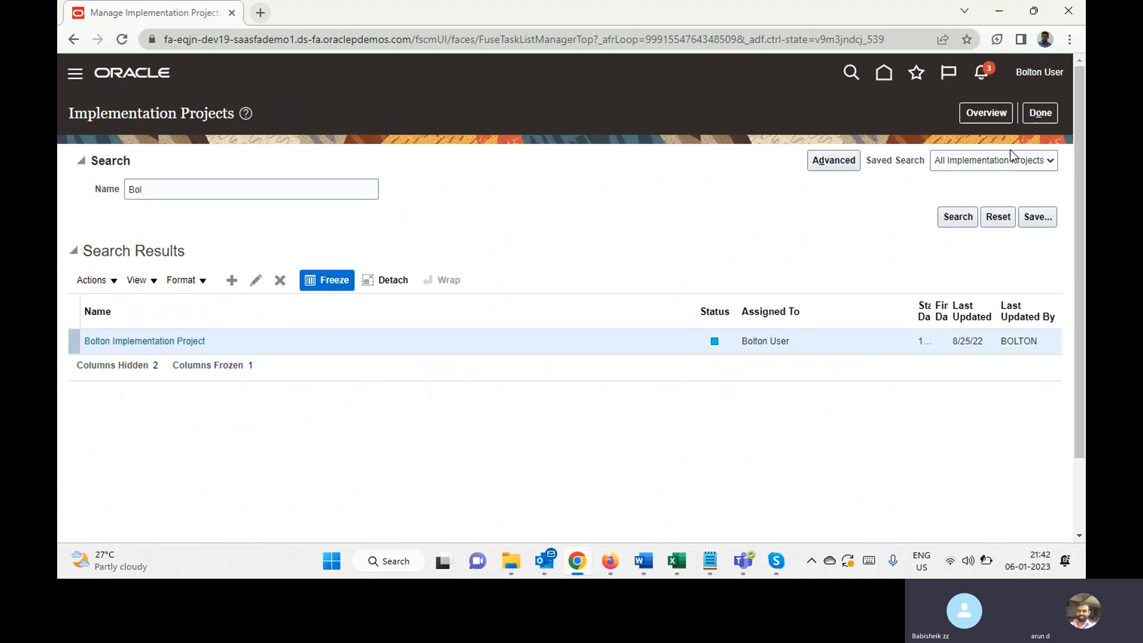
pyautogui.click(1035, 112)
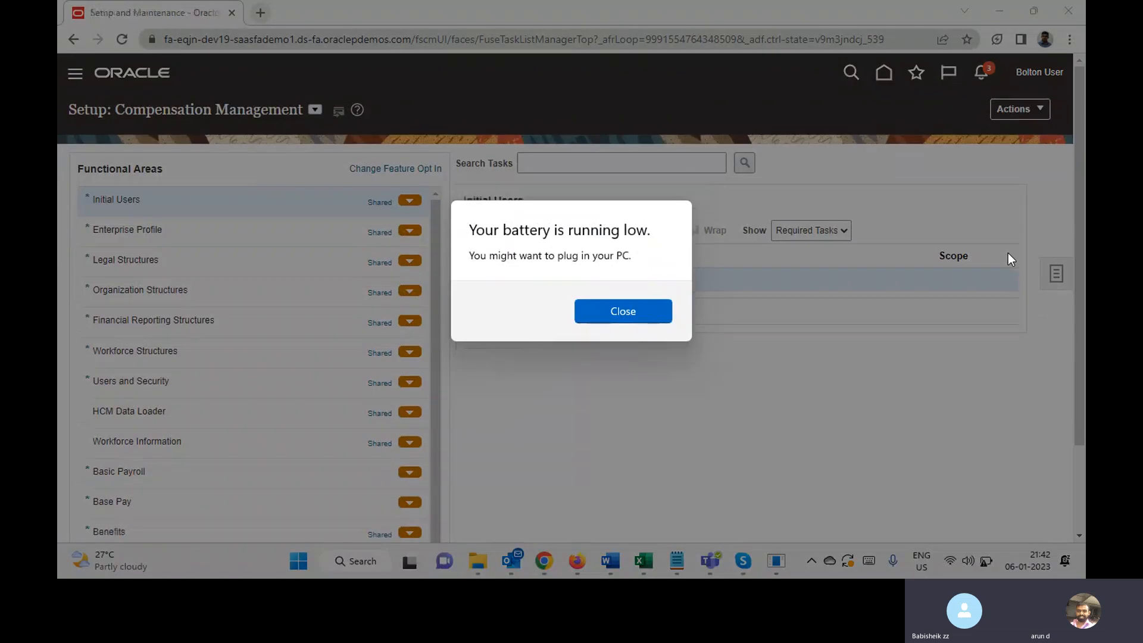
# Step: Dismiss the low battery notice and search the setup tasks for "System control"
pyautogui.click(642, 313)
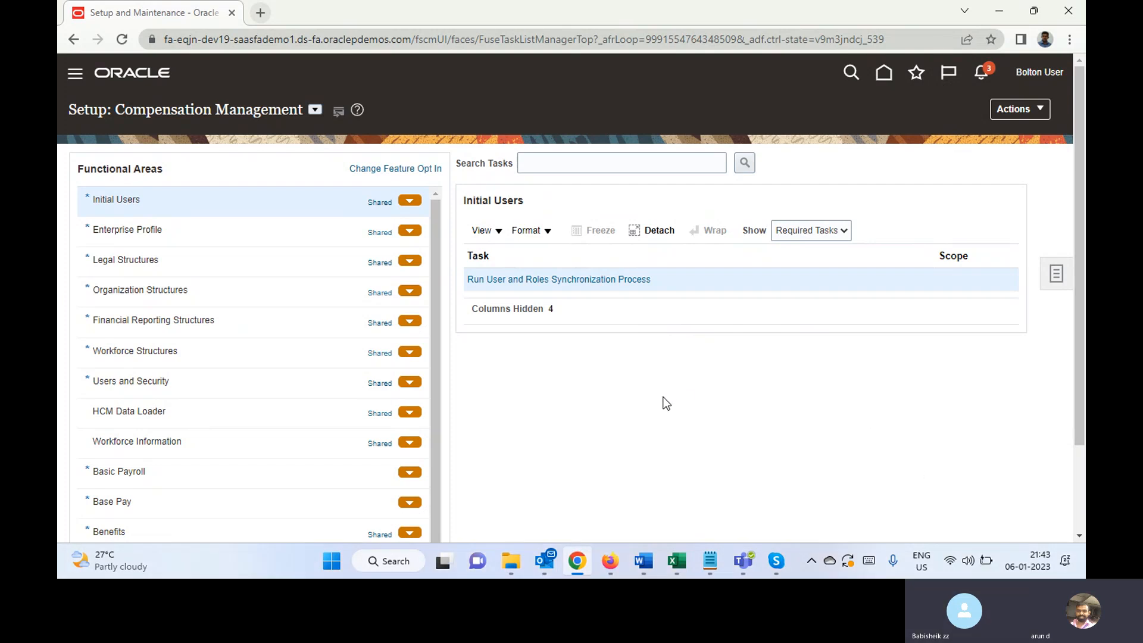
pyautogui.click(315, 110)
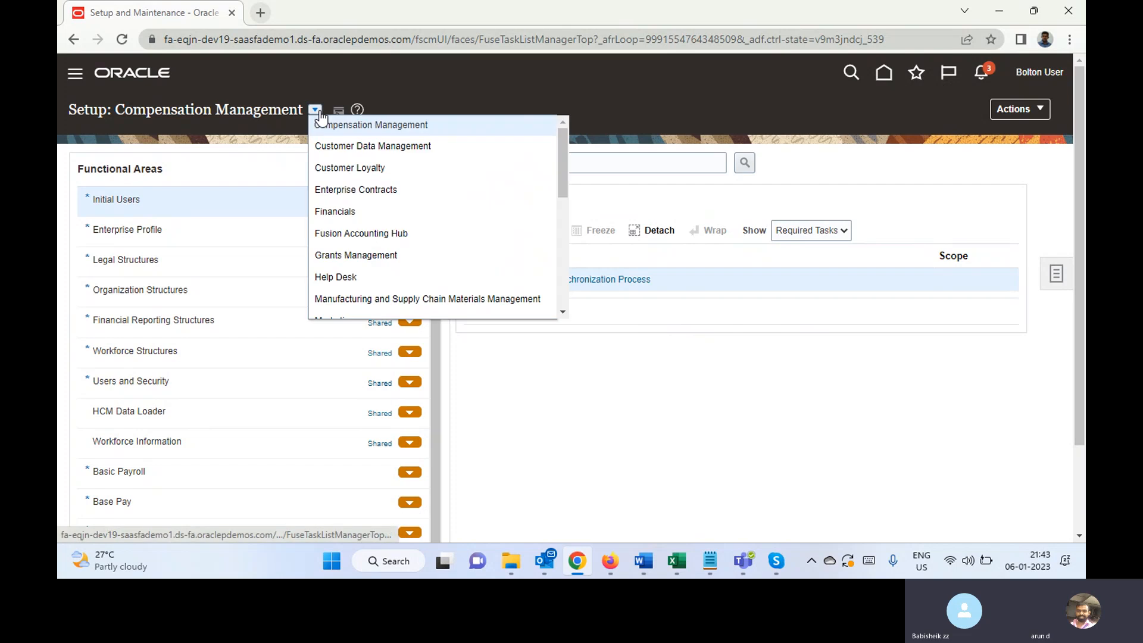
pyautogui.click(982, 318)
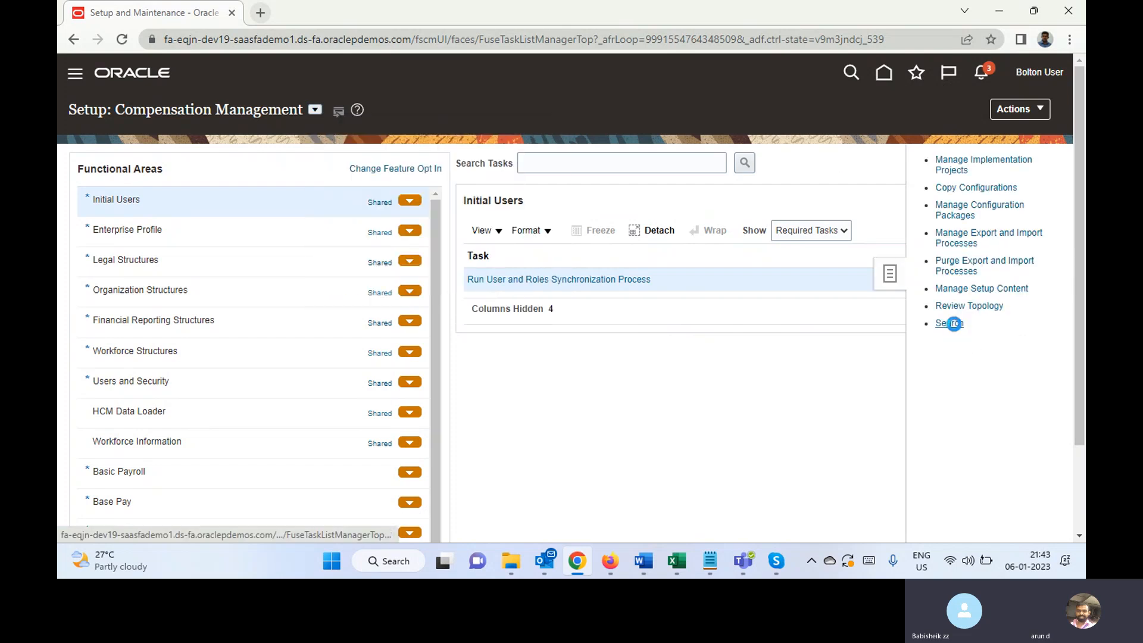
pyautogui.click(505, 159)
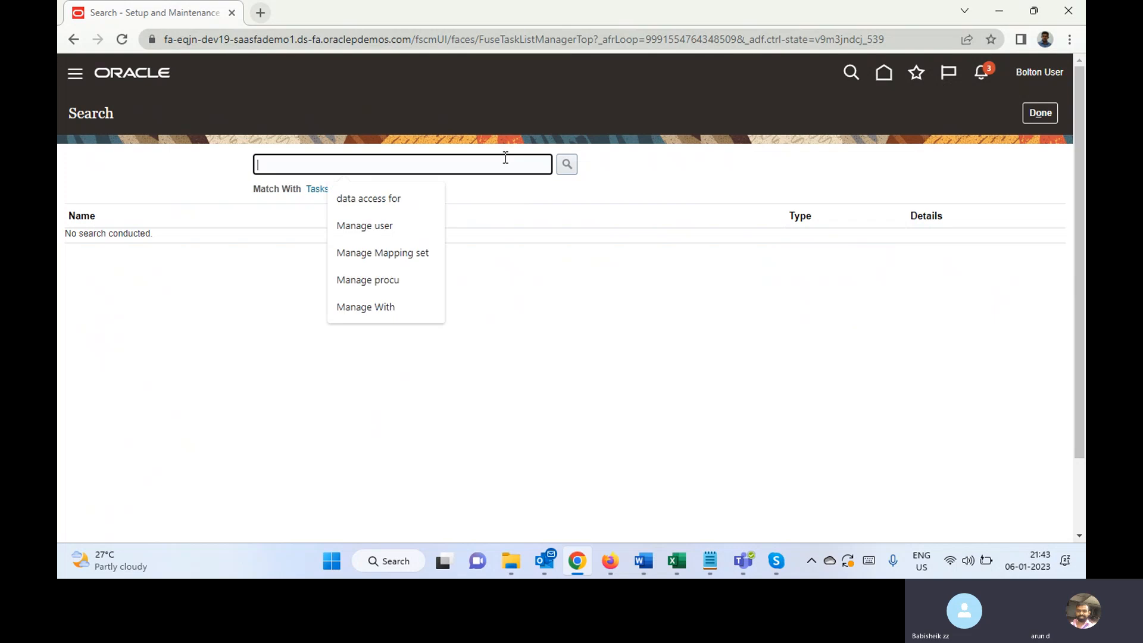
pyautogui.write('System')
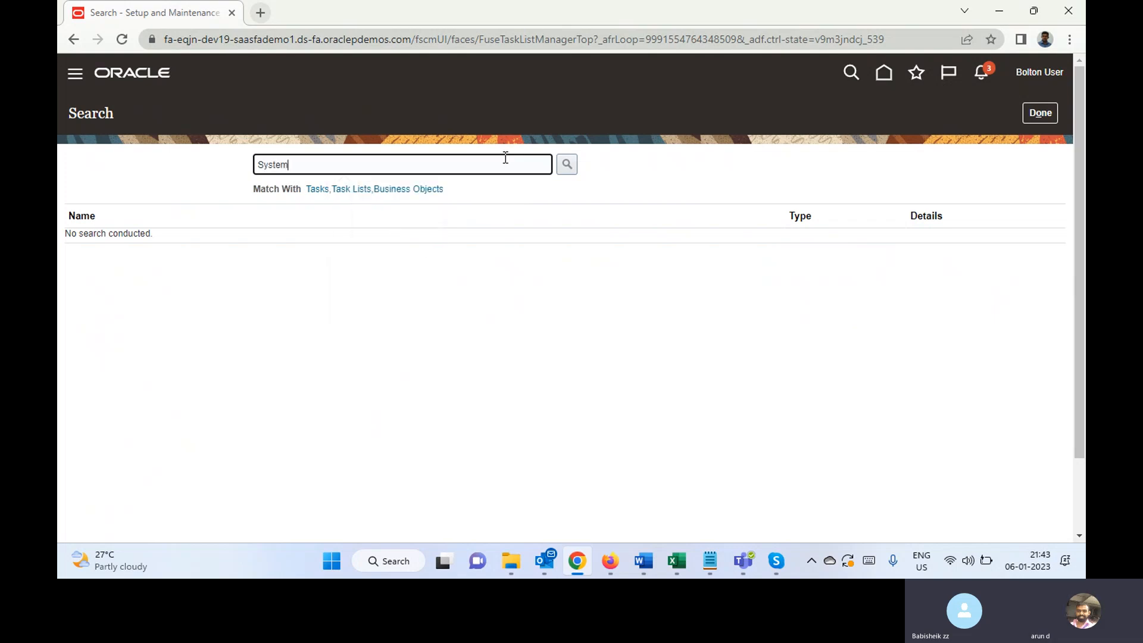
pyautogui.write(' dontrol')
pyautogui.click(568, 166)
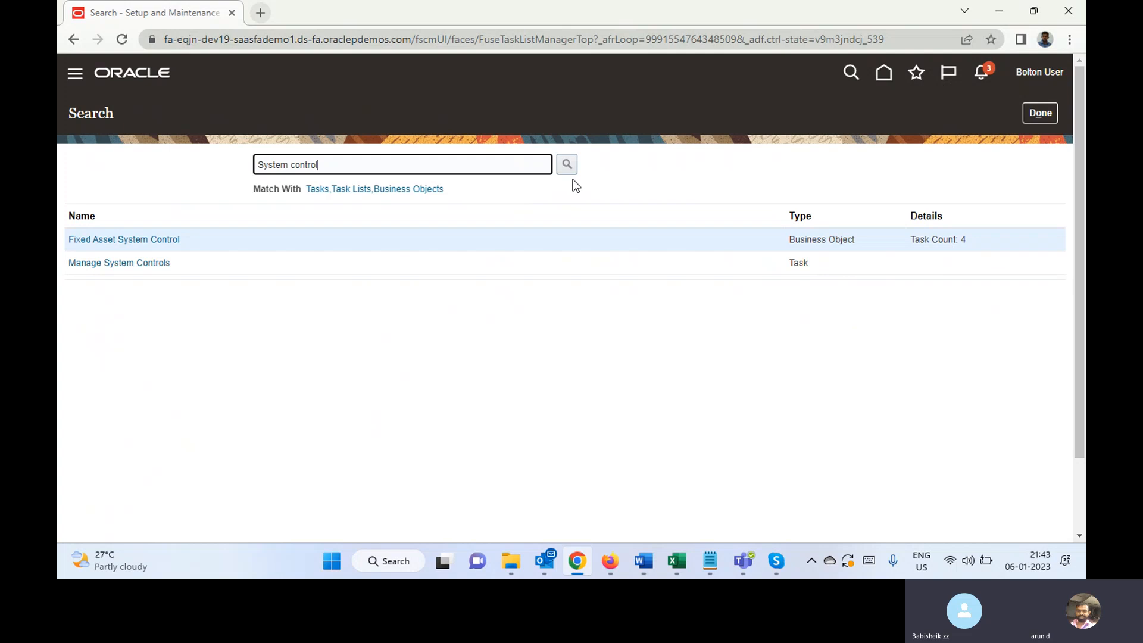
# Step: Review the Manage System Controls task, cancel it without changes and return to the home page
pyautogui.click(164, 266)
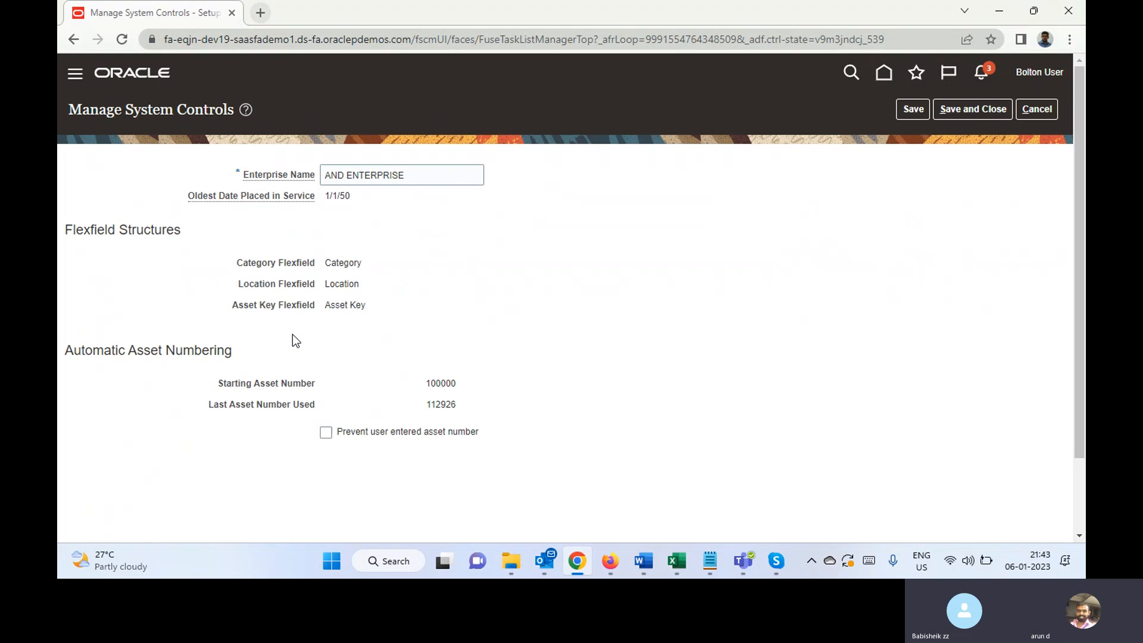
pyautogui.click(1030, 112)
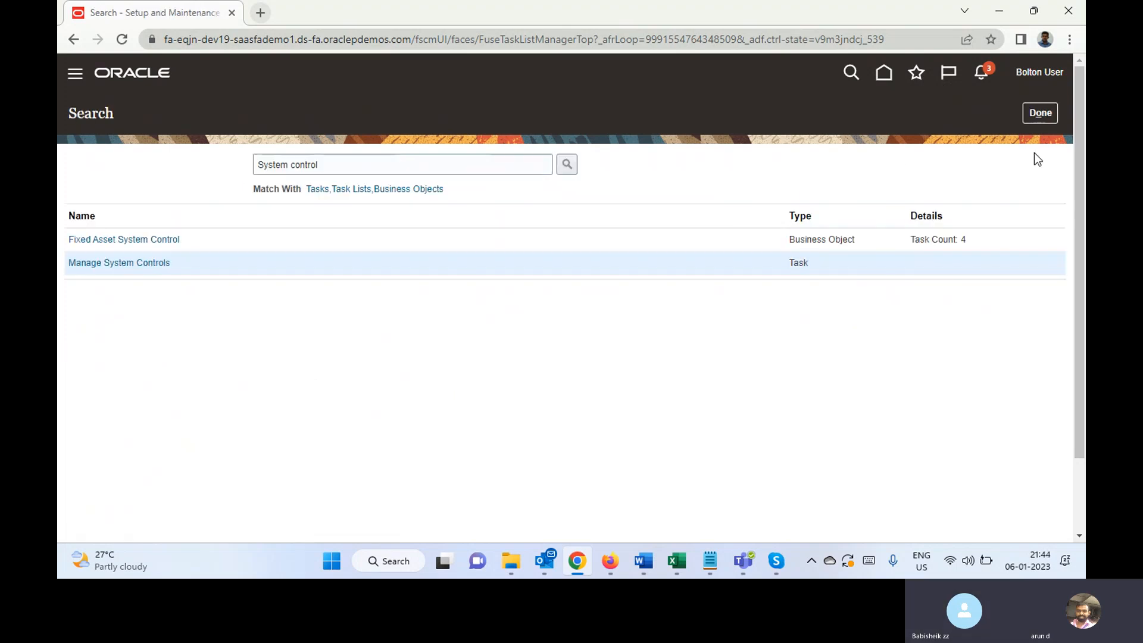
pyautogui.click(1036, 115)
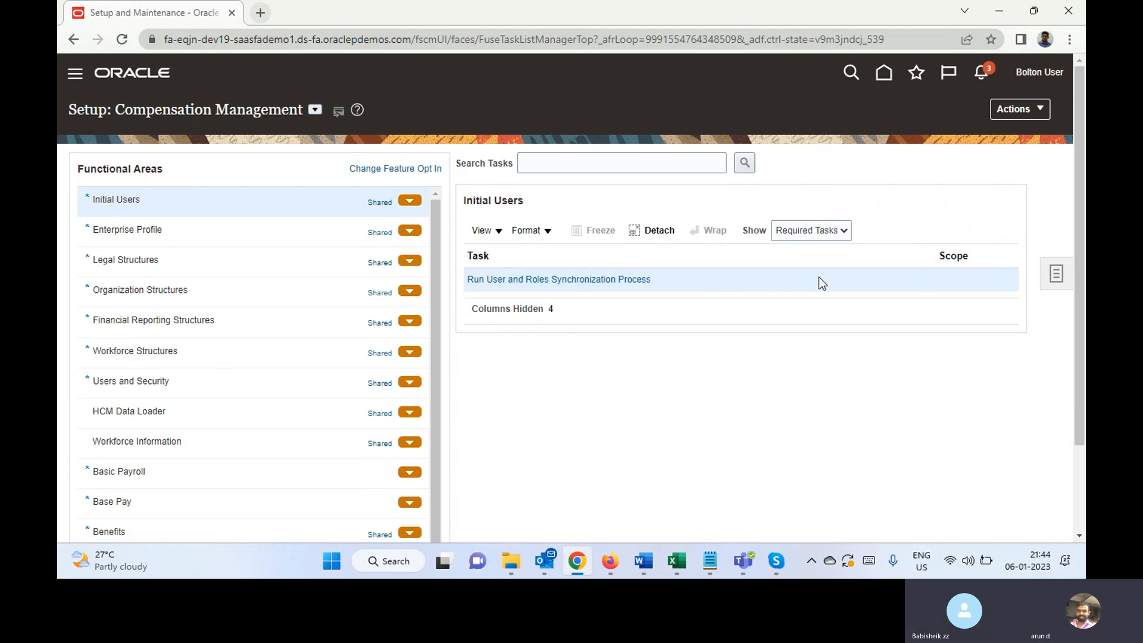
pyautogui.click(1060, 280)
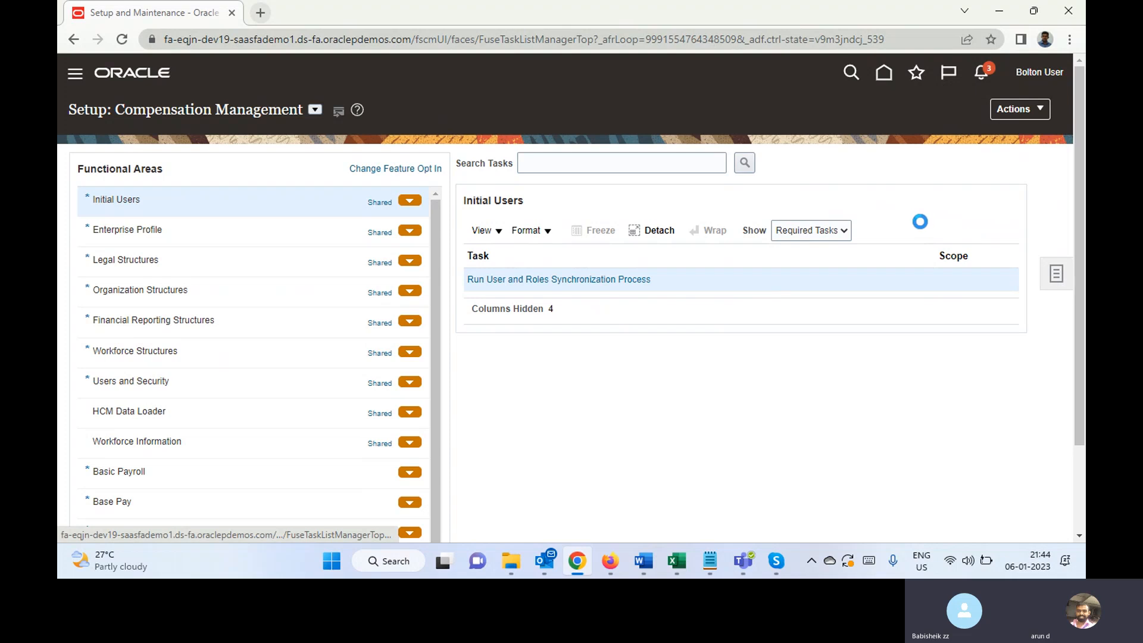
pyautogui.click(884, 74)
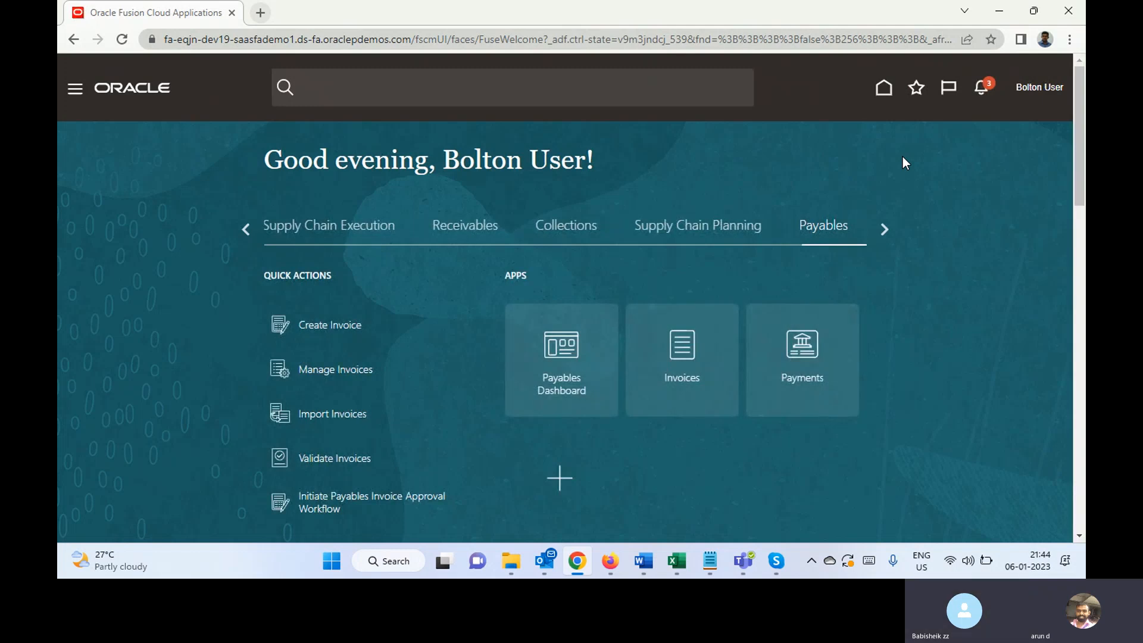
# Step: Open the Security Console from the Tools group and dismiss its warning about the security data import
pyautogui.click(884, 225)
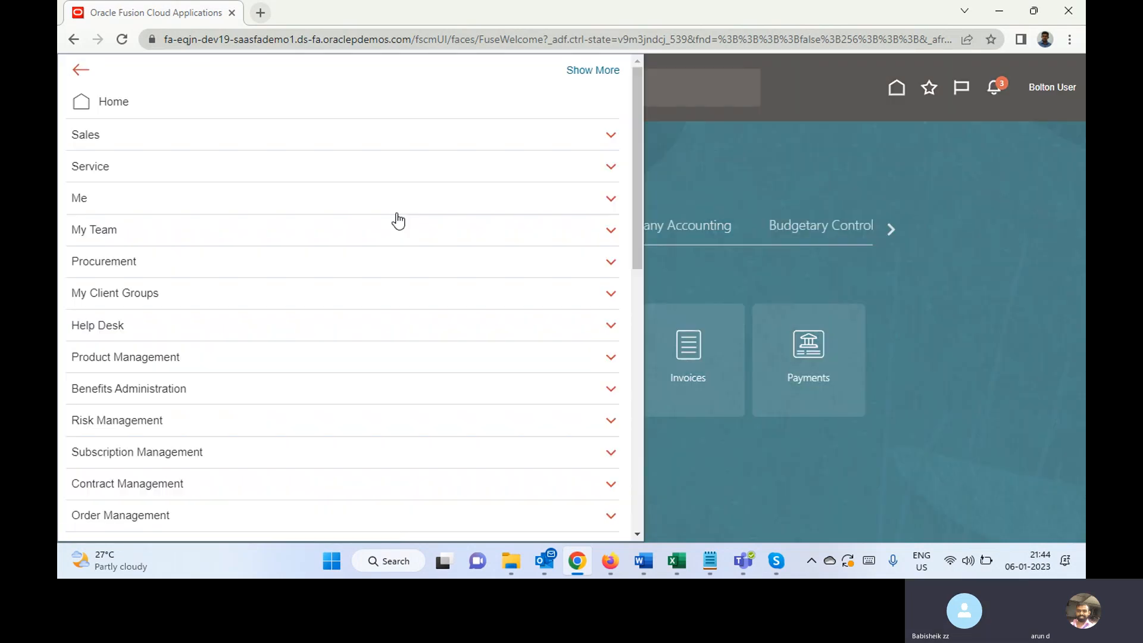
pyautogui.moveTo(639, 223); pyautogui.dragTo(652, 501)
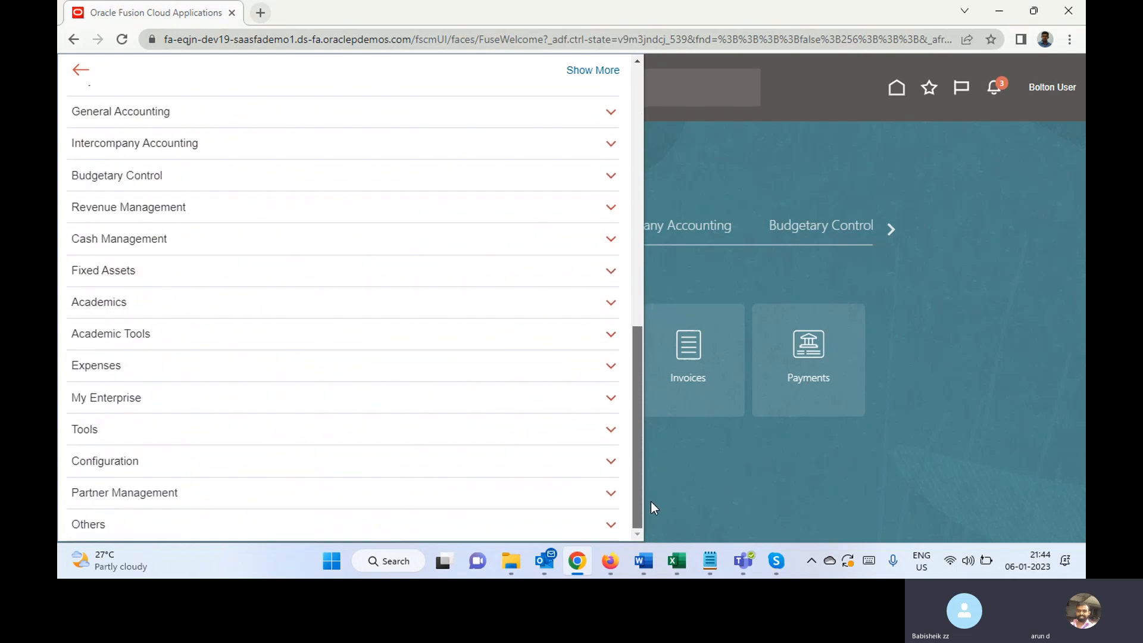
pyautogui.click(263, 428)
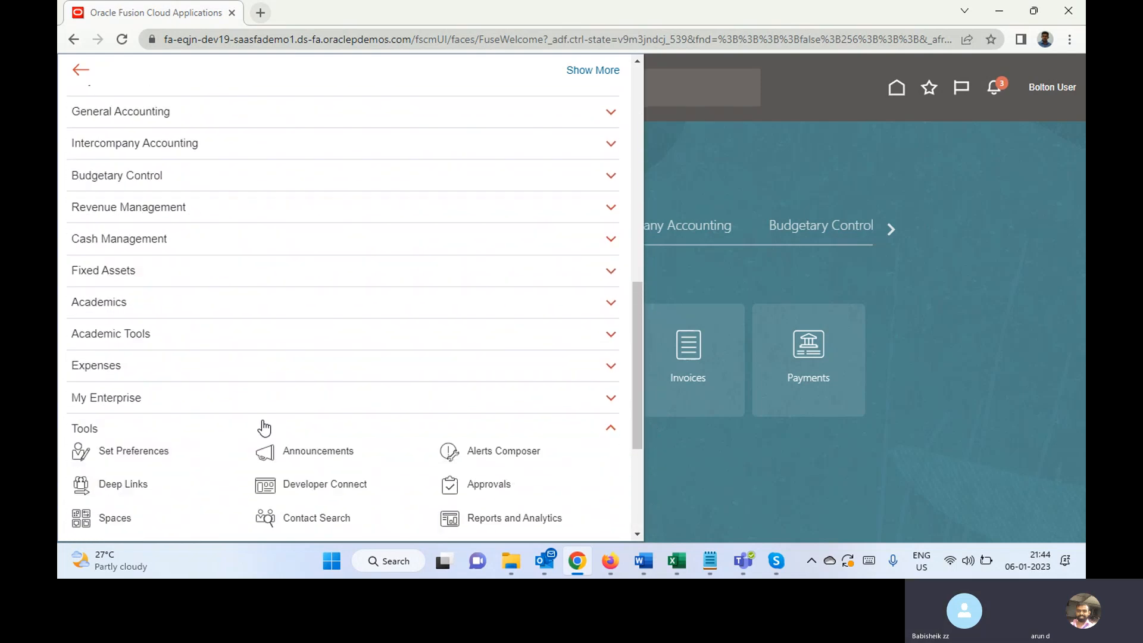
pyautogui.click(309, 384)
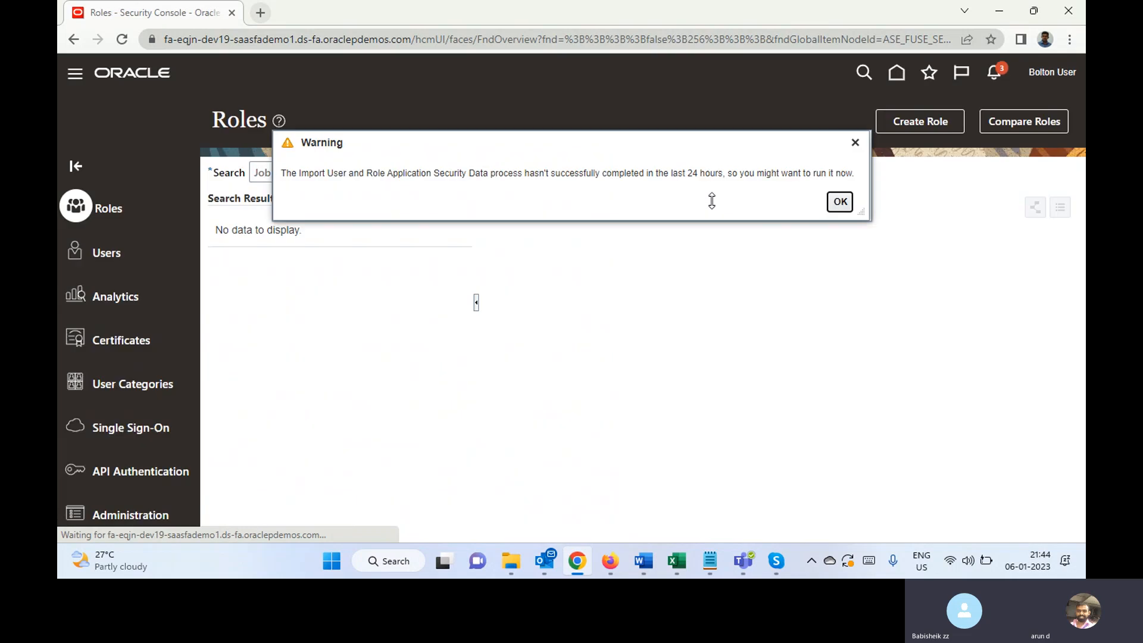
pyautogui.click(842, 202)
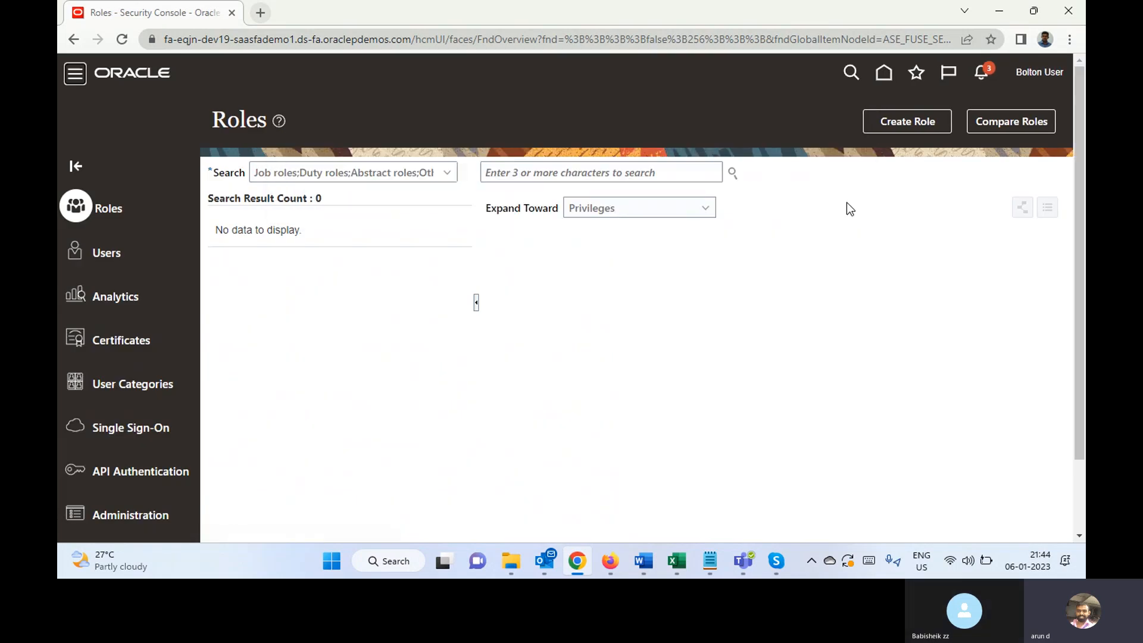
# Step: Search the user accounts for "Bol" and open the account with user name BOLTON for editing
pyautogui.click(99, 255)
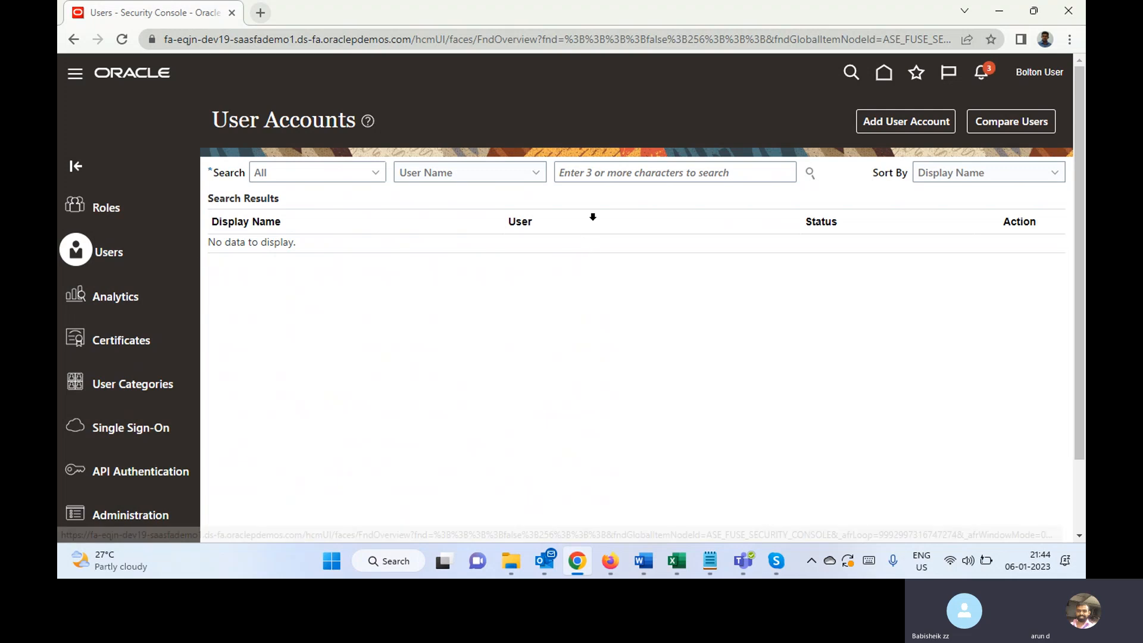
pyautogui.click(623, 173)
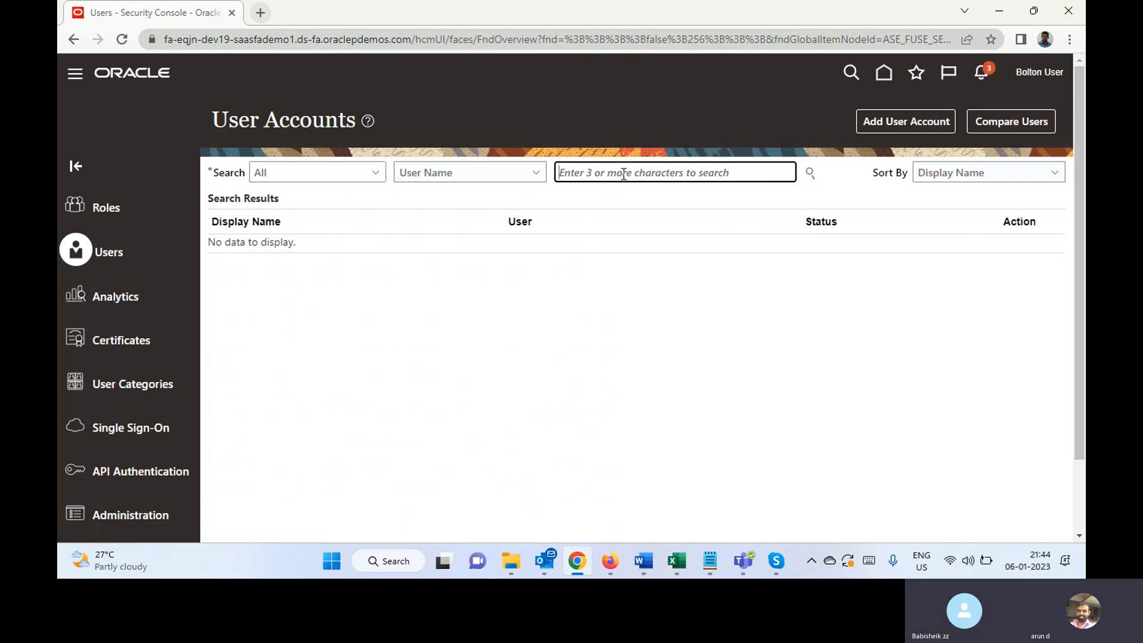
pyautogui.write('Bol')
pyautogui.press('Return')
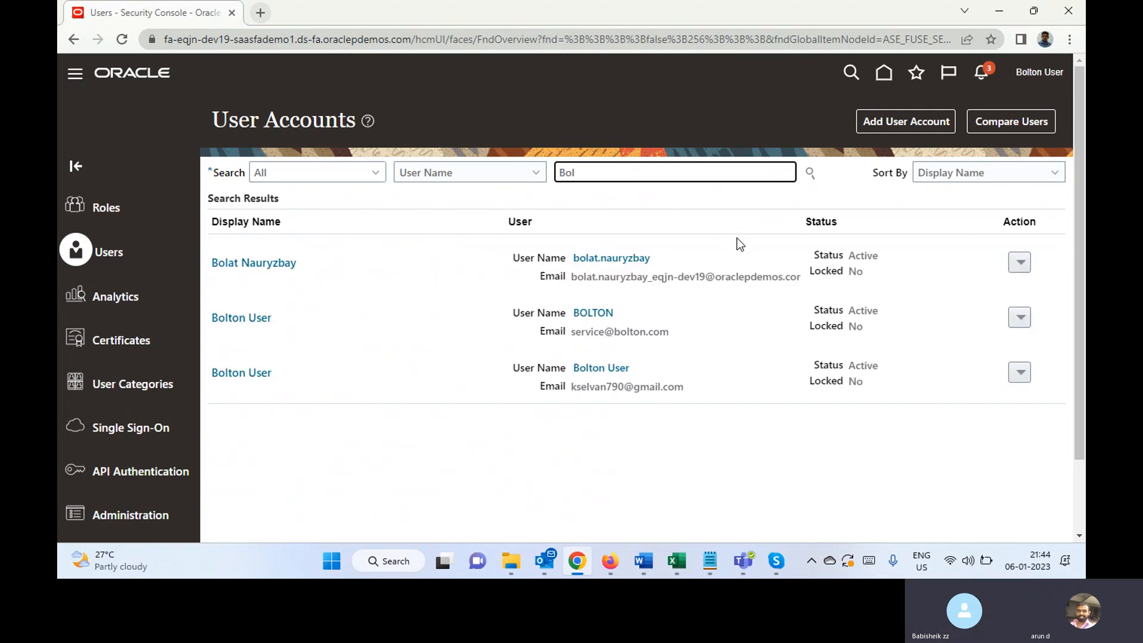
pyautogui.click(255, 322)
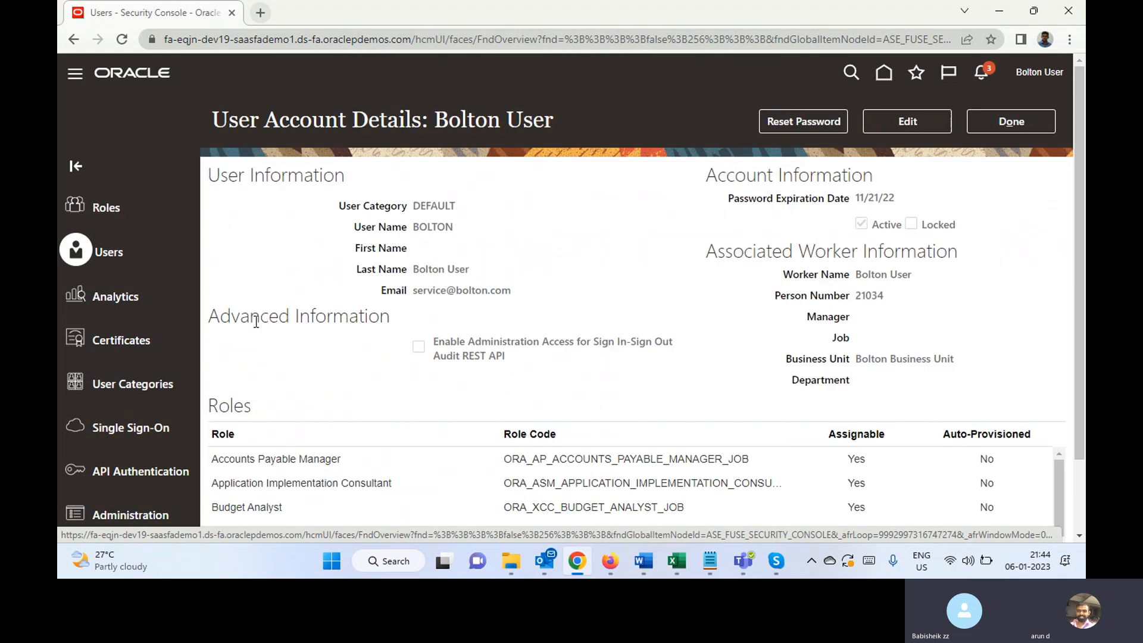
pyautogui.click(883, 127)
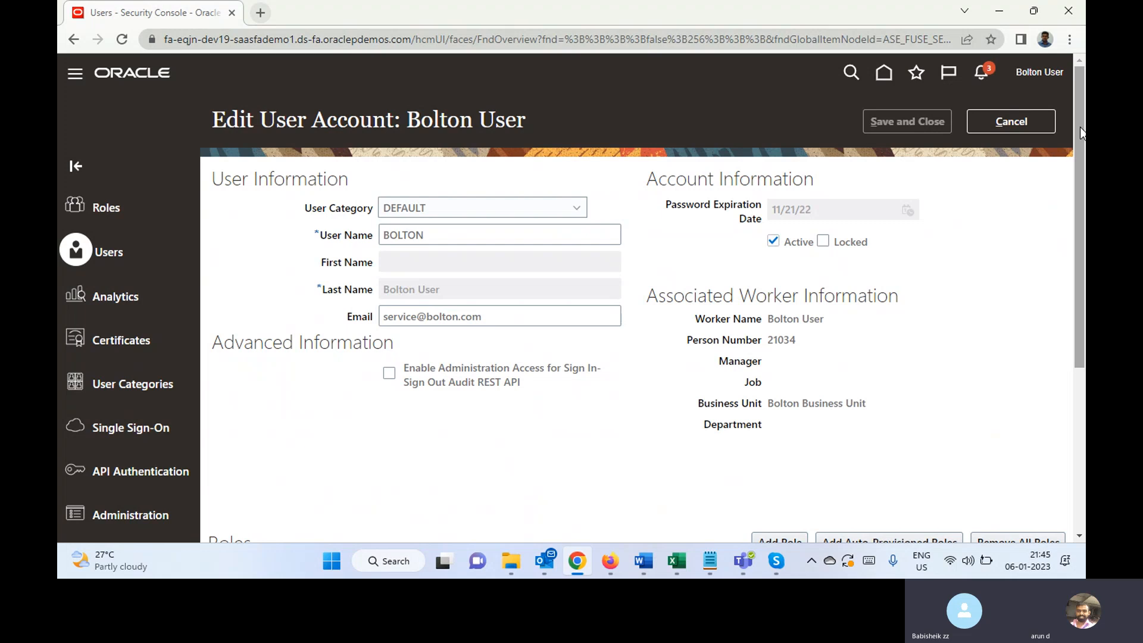
# Step: Add the Cash Manager role with code ORA_CE_CASH_MANAGER_JOB to the user account and save the account
pyautogui.moveTo(1081, 127); pyautogui.dragTo(1060, 298)
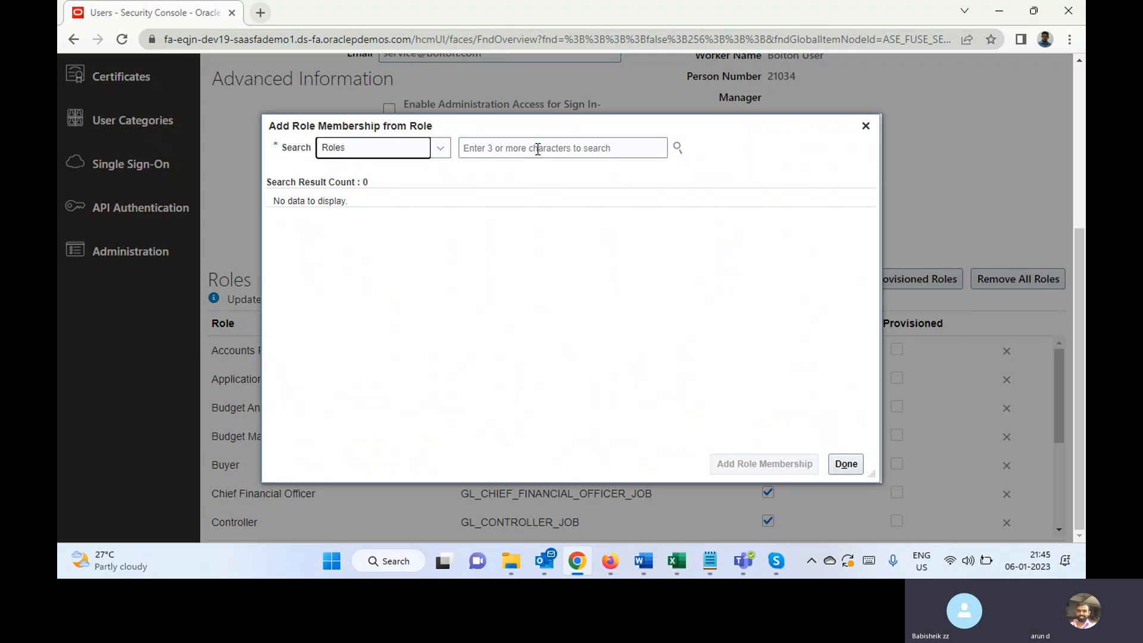
pyautogui.click(537, 149)
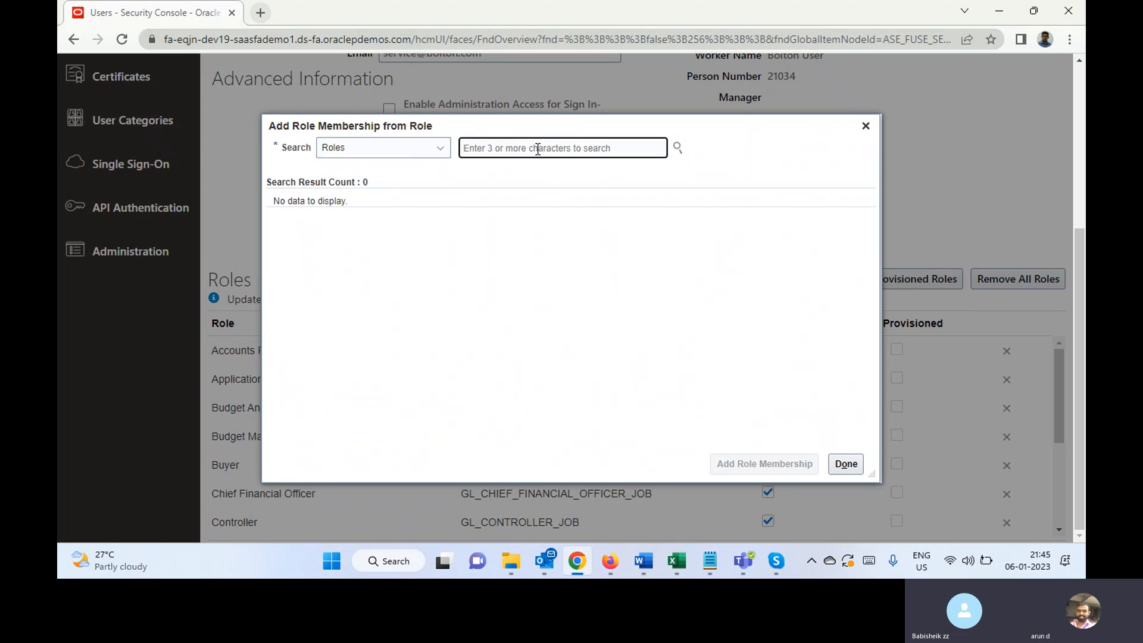
pyautogui.write('Cash')
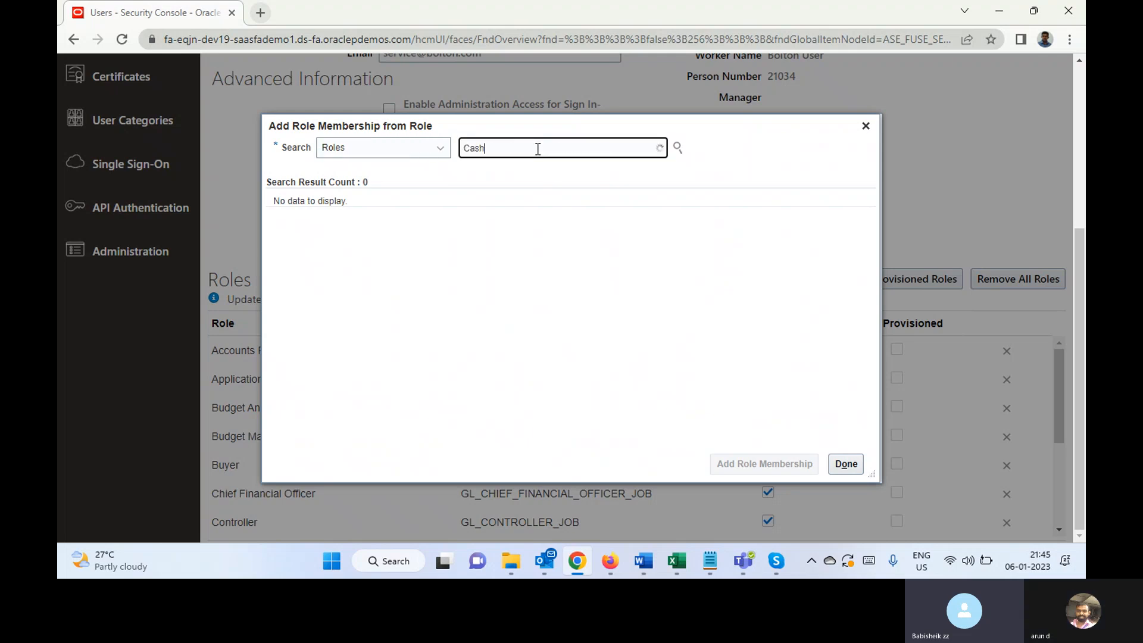
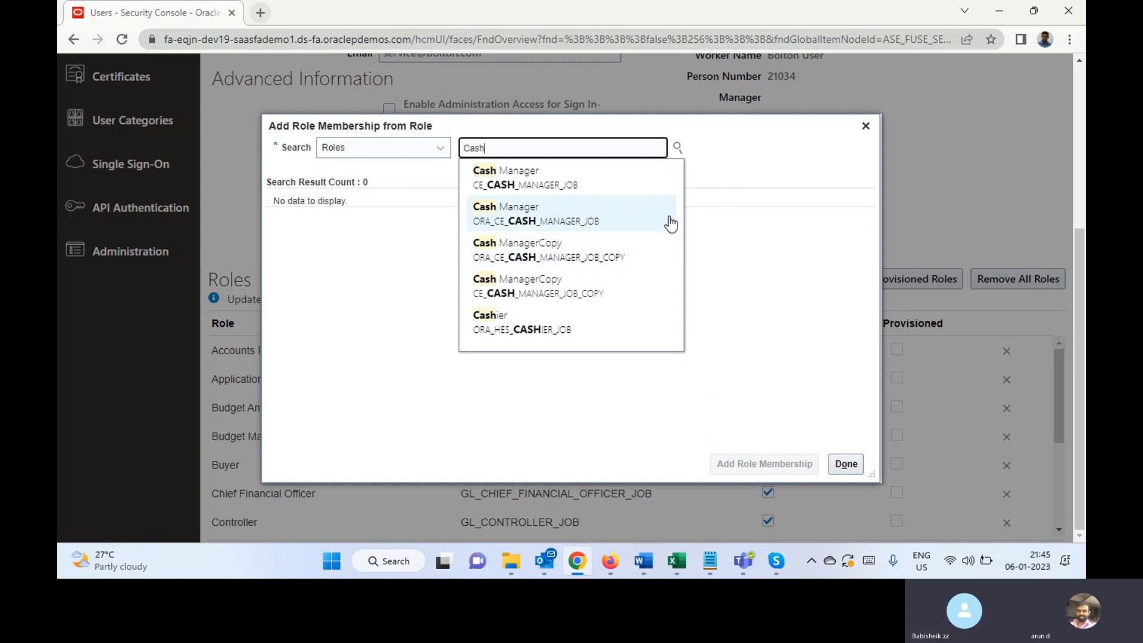
pyautogui.click(583, 219)
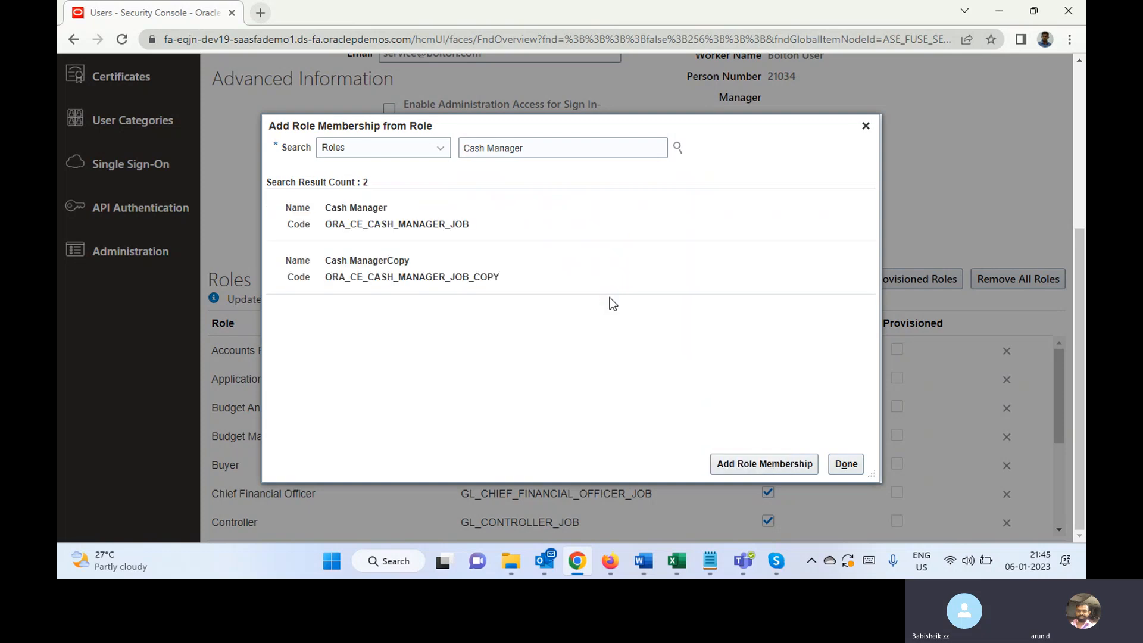
pyautogui.click(439, 231)
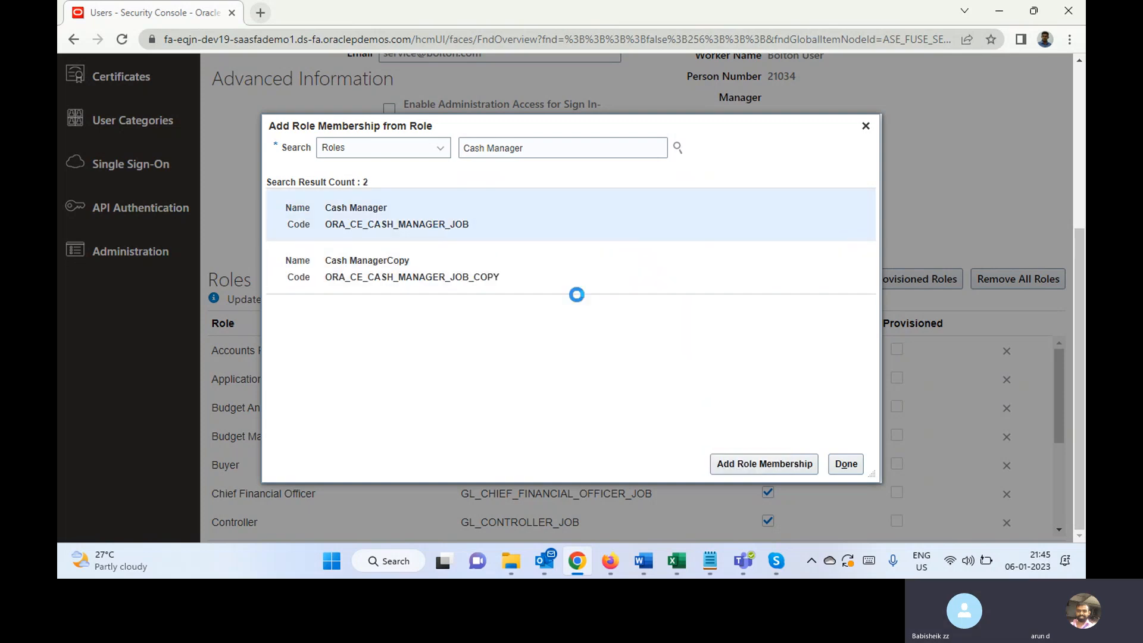
pyautogui.click(737, 471)
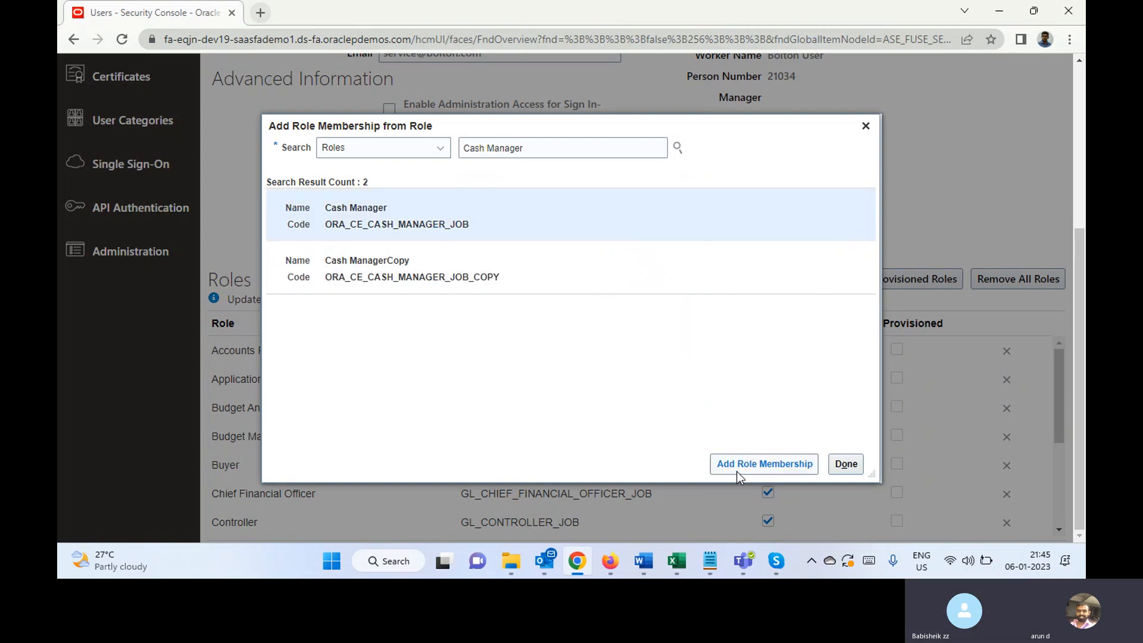
pyautogui.click(846, 465)
pyautogui.scroll(5, 631, 298)
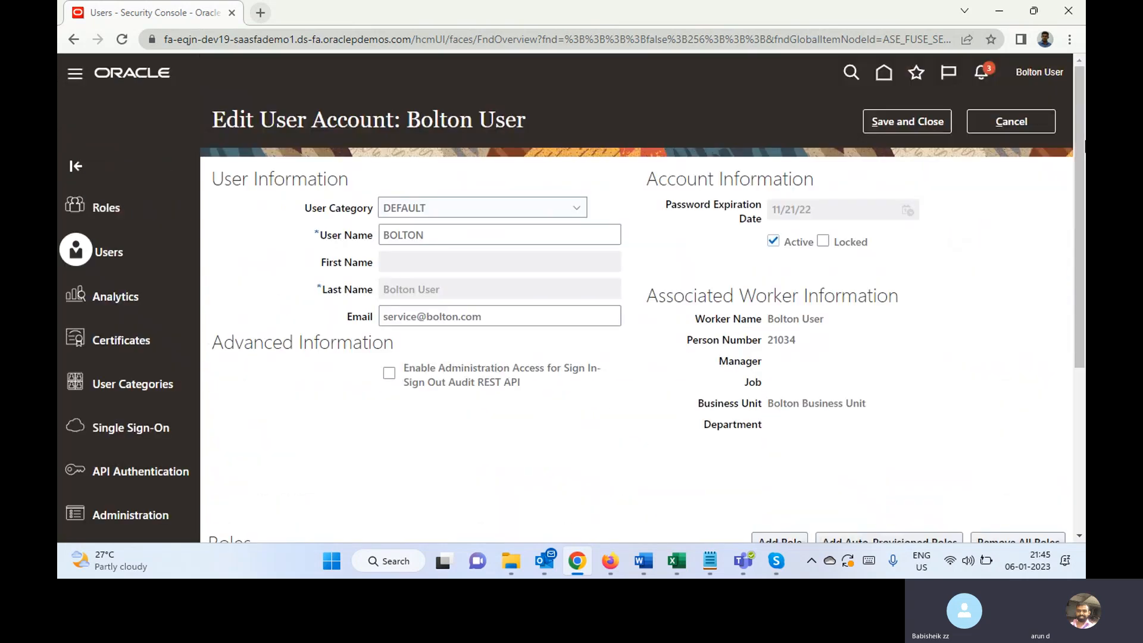
pyautogui.click(913, 120)
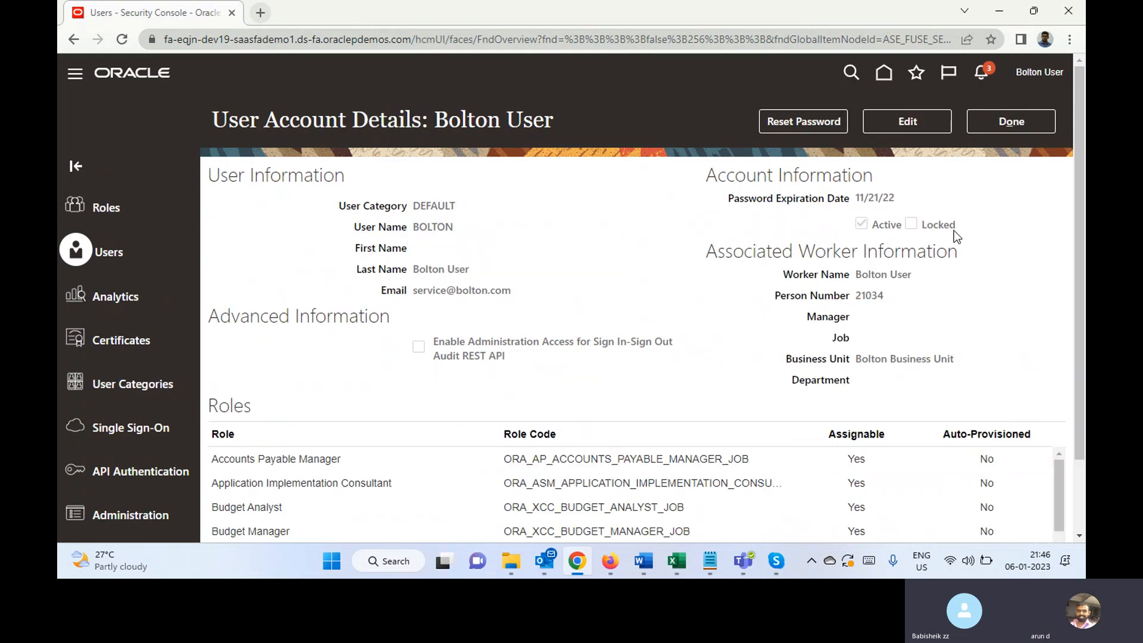
# Step: Close the user account details and return to the home page, and sign out and back in to renew the session
pyautogui.click(1013, 128)
pyautogui.click(885, 74)
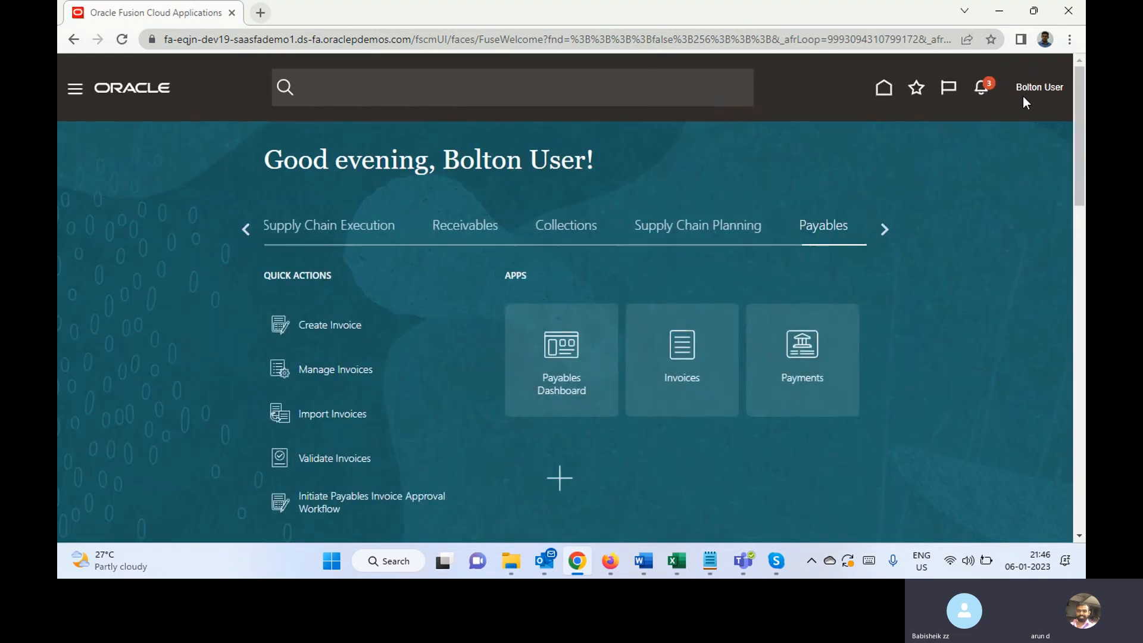
pyautogui.click(1040, 88)
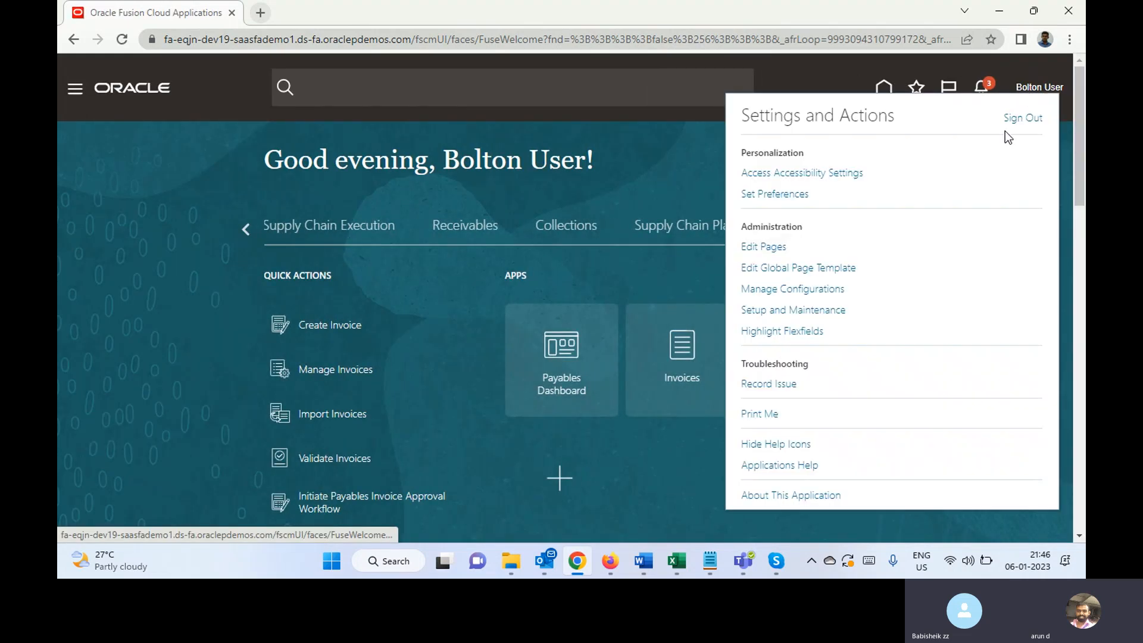
pyautogui.click(1023, 122)
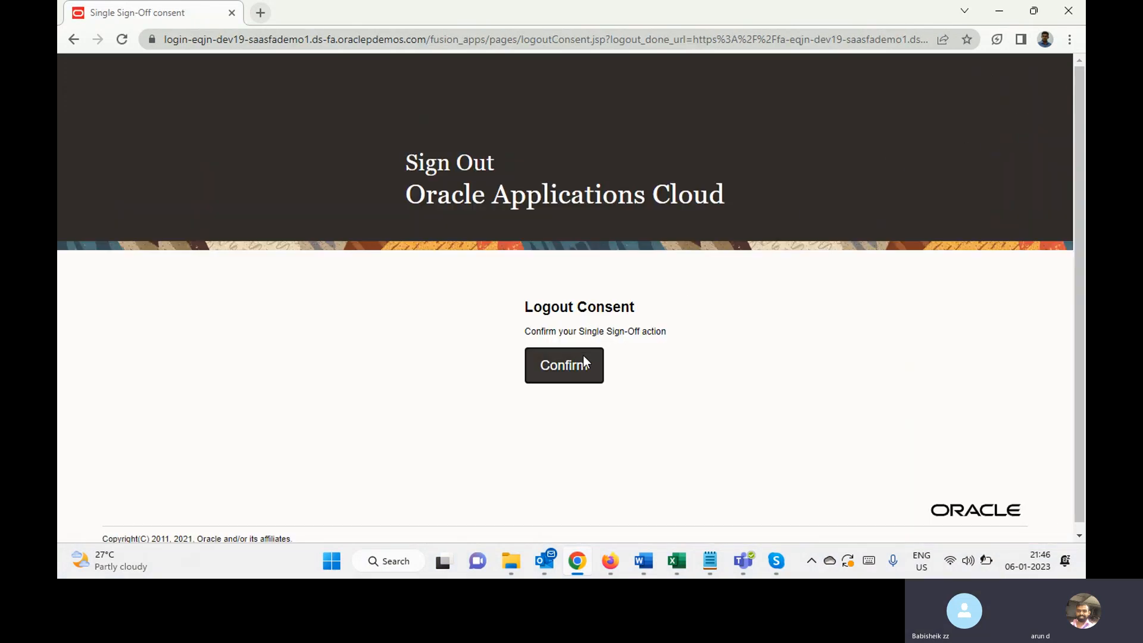
pyautogui.click(567, 366)
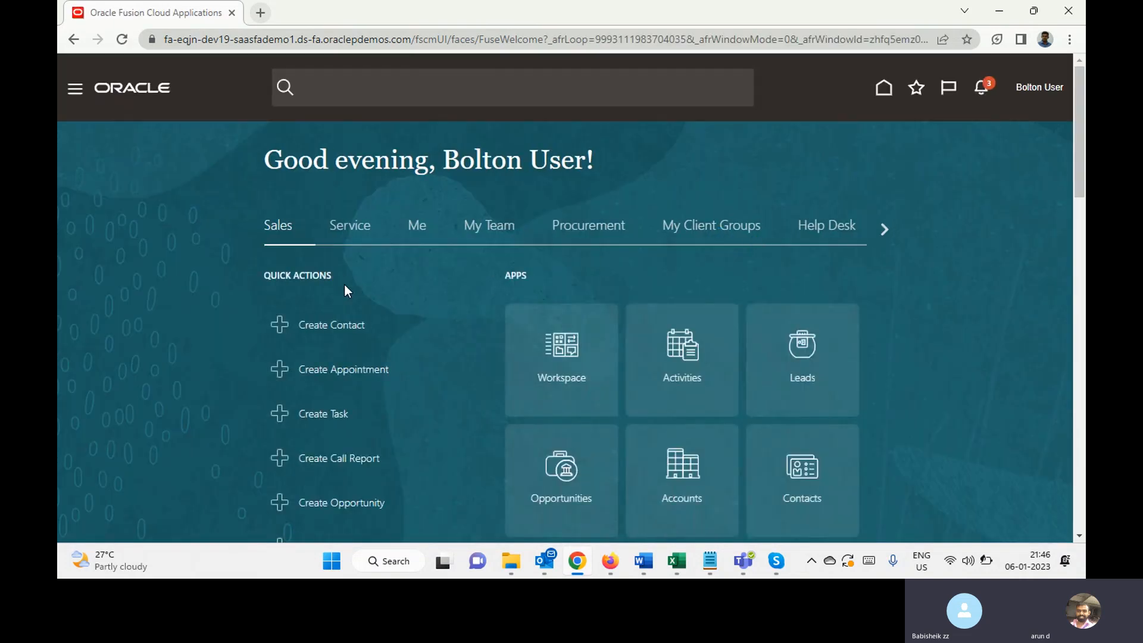
# Step: Open the bank statements and reconciliation overview from the Cash Management group on the home page
pyautogui.click(885, 230)
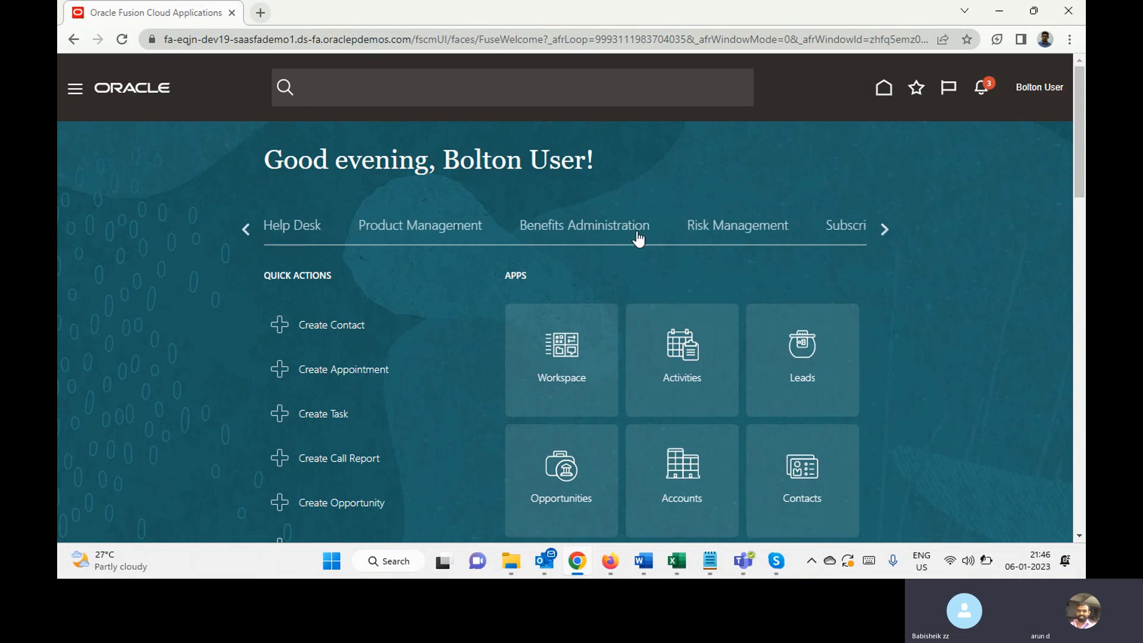
pyautogui.click(884, 229)
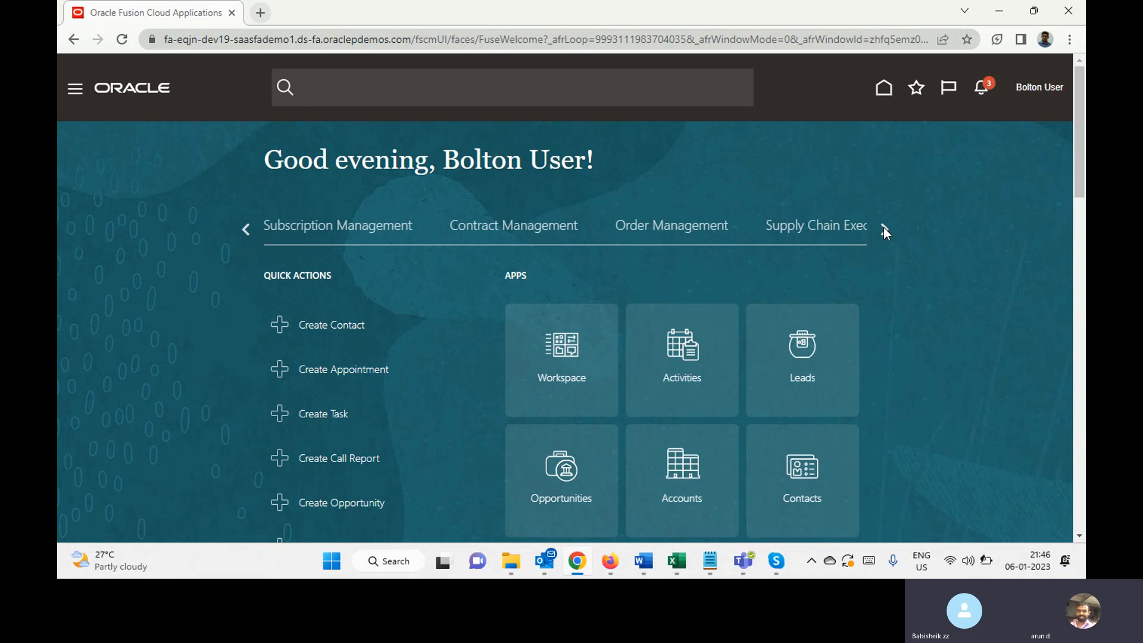
pyautogui.click(884, 230)
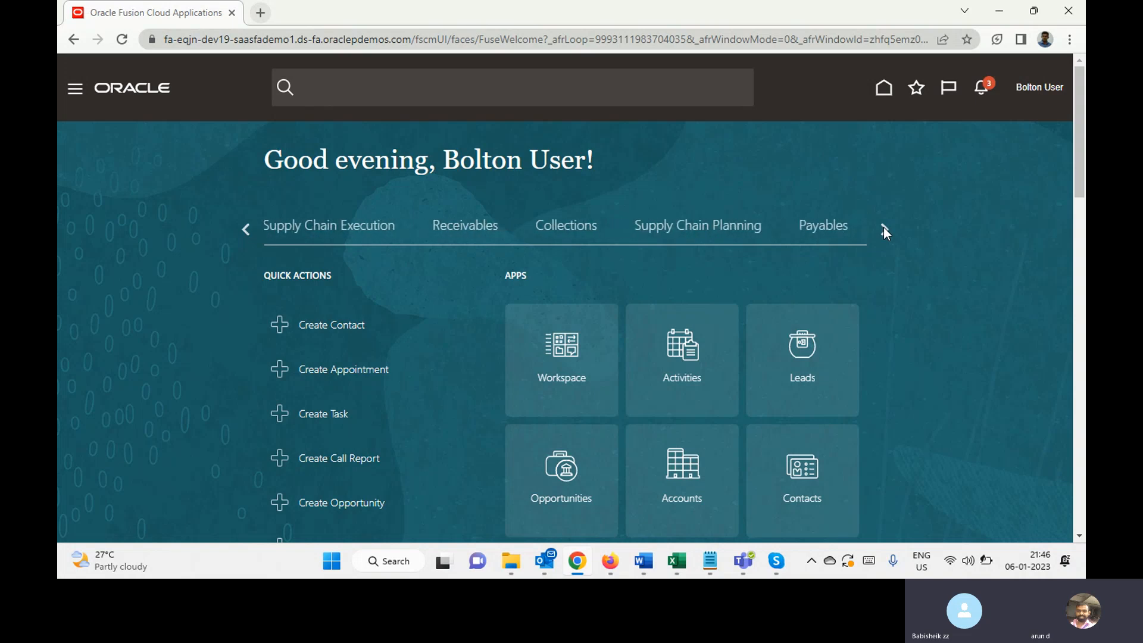
pyautogui.click(884, 230)
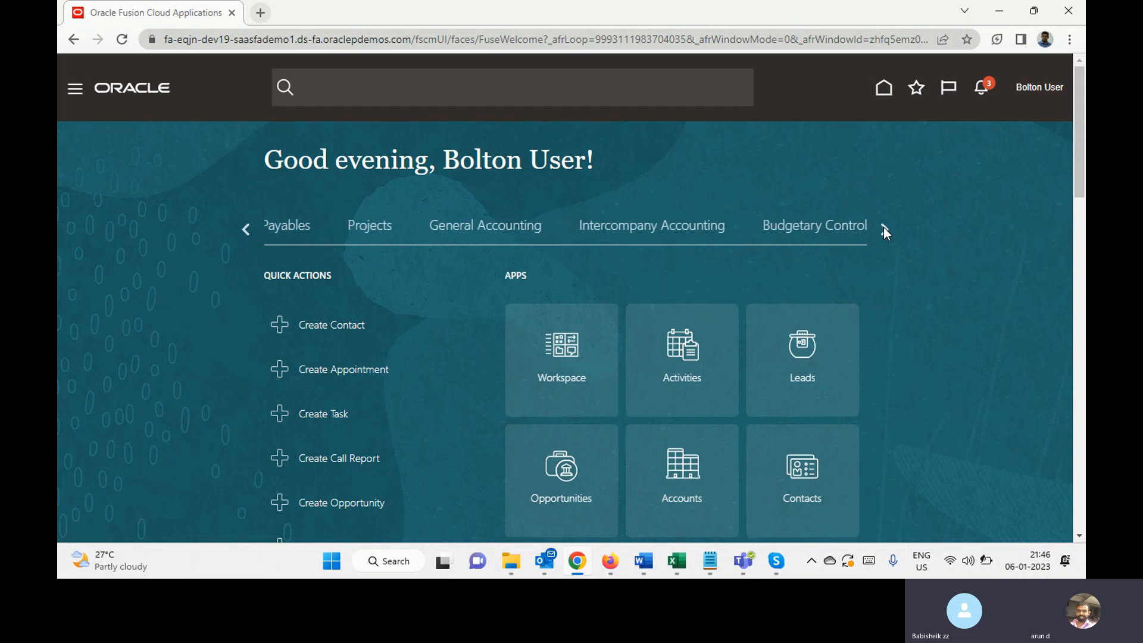
pyautogui.click(884, 230)
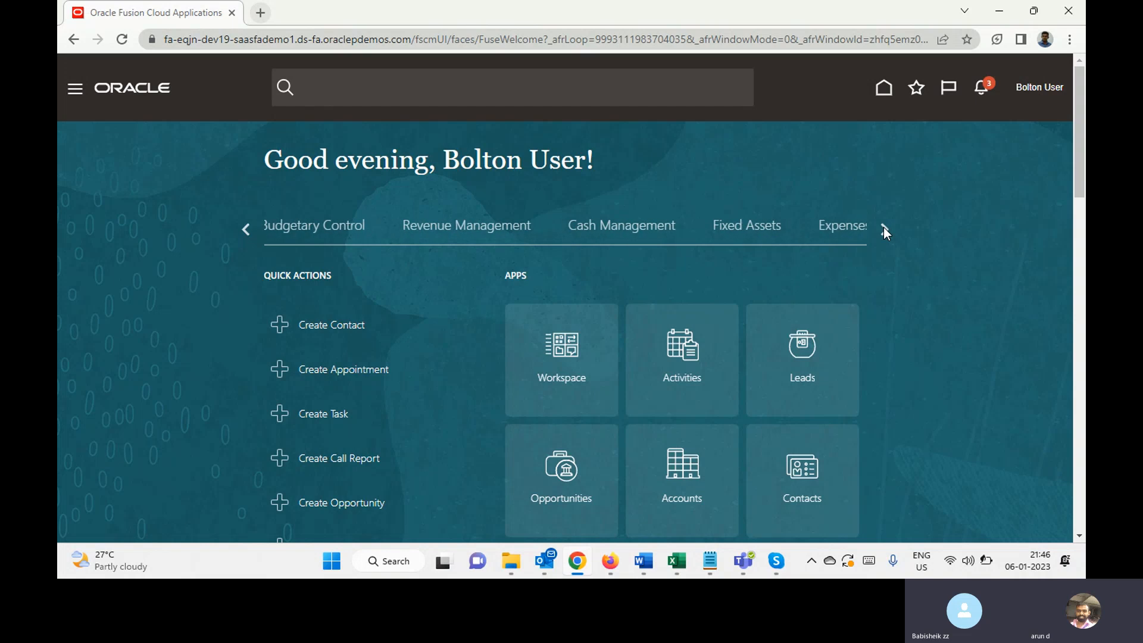
pyautogui.click(648, 234)
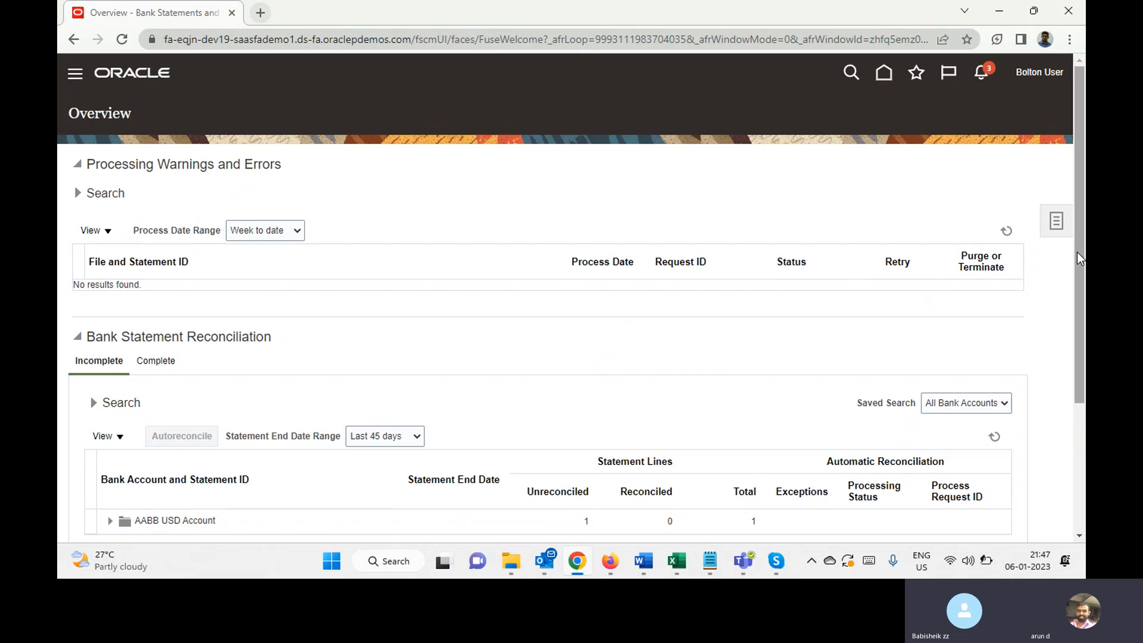
# Step: Open the Submit Autoreconciliation task to examine its process parameters, and cancel it without submitting
pyautogui.moveTo(1077, 252); pyautogui.dragTo(1059, 206)
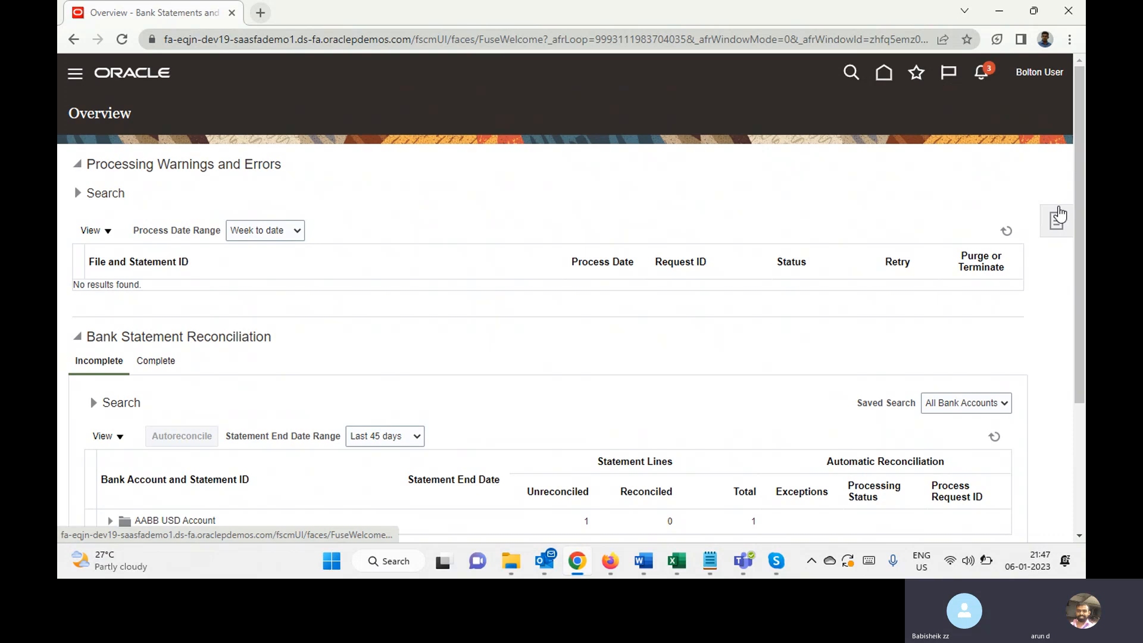
pyautogui.click(1056, 224)
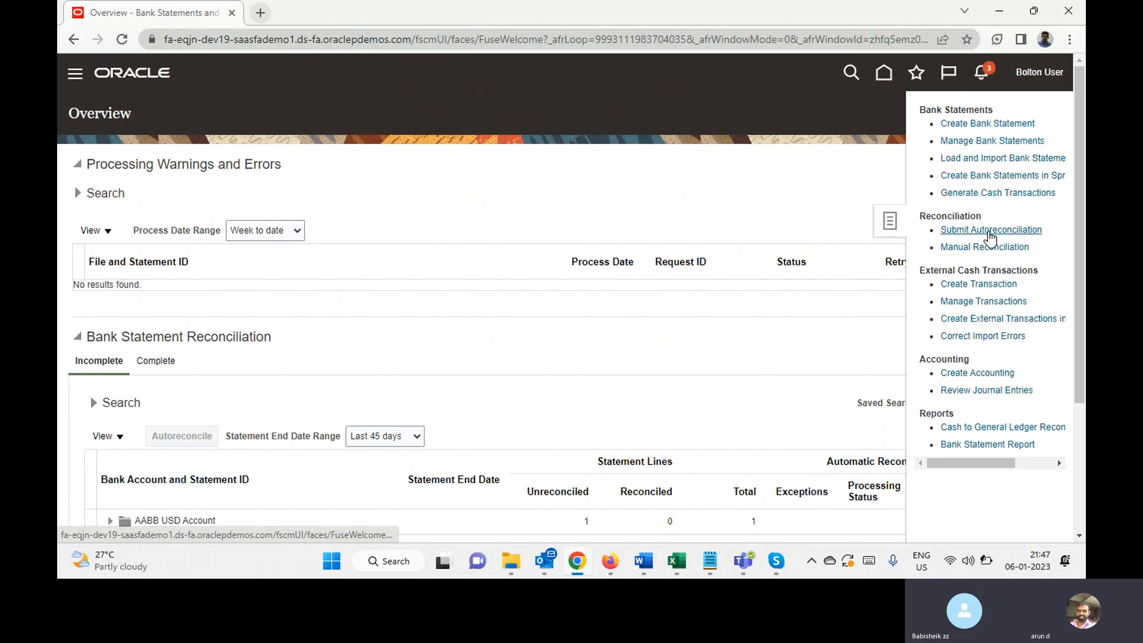
pyautogui.click(989, 230)
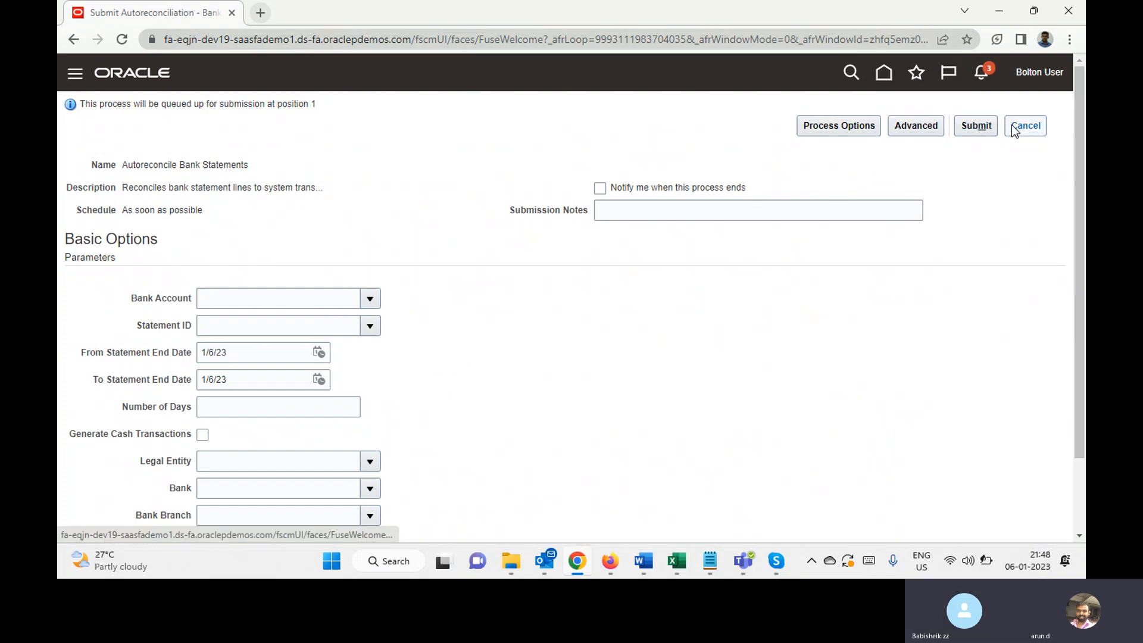
pyautogui.click(1028, 125)
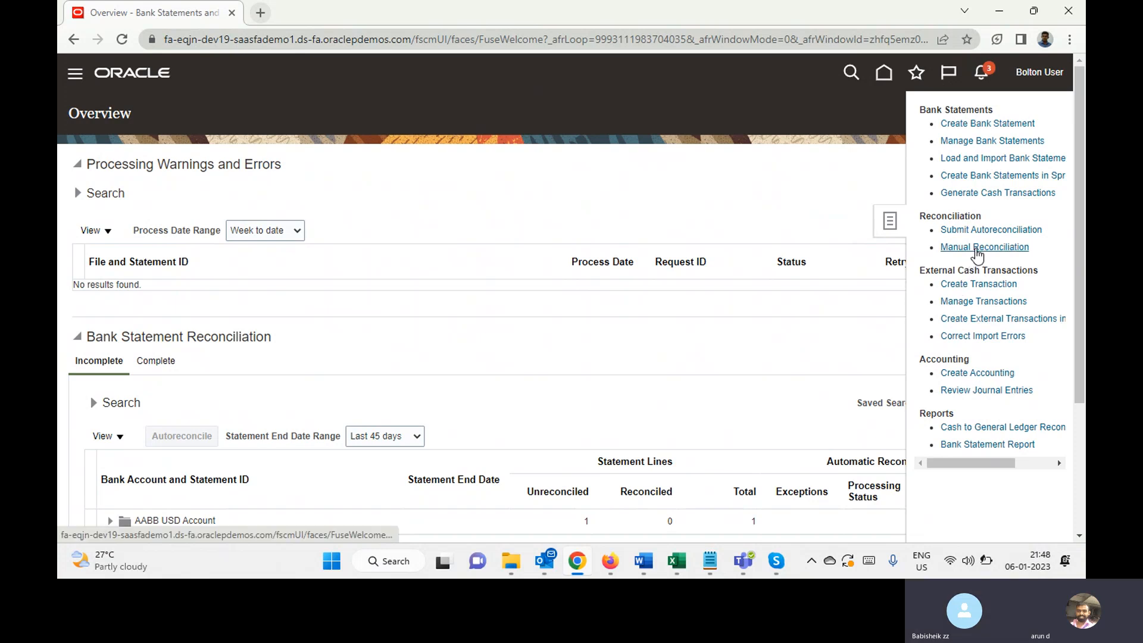
# Step: In Manual Reconciliation, search the unreconciled bank statement lines and system transactions for Bolton Corporate Account, review them and return to the overview
pyautogui.click(974, 248)
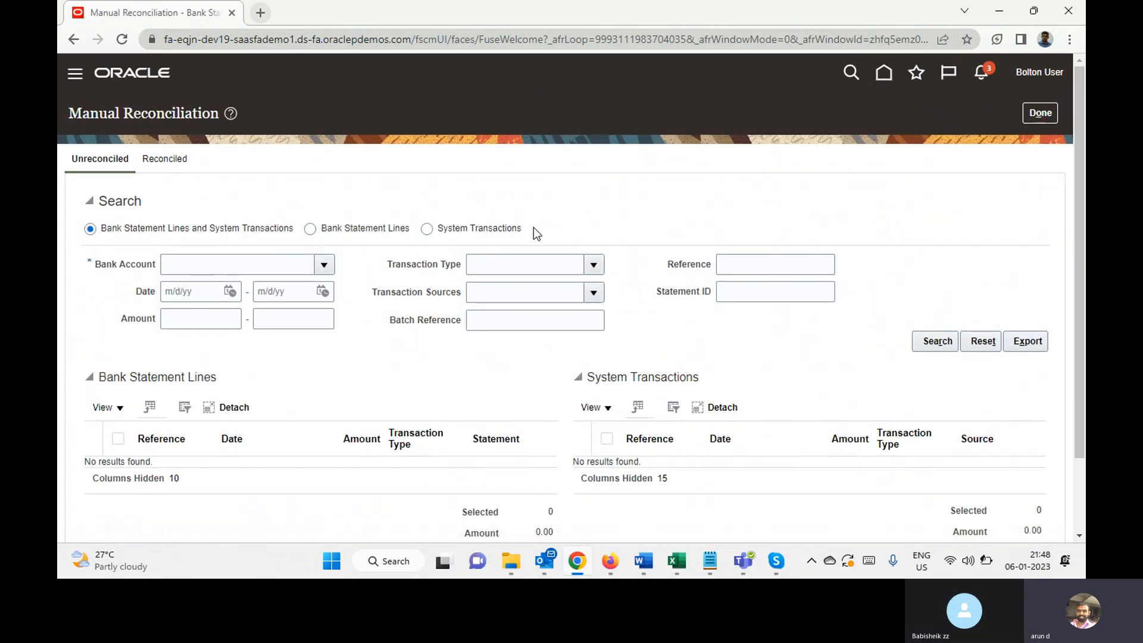
pyautogui.click(324, 265)
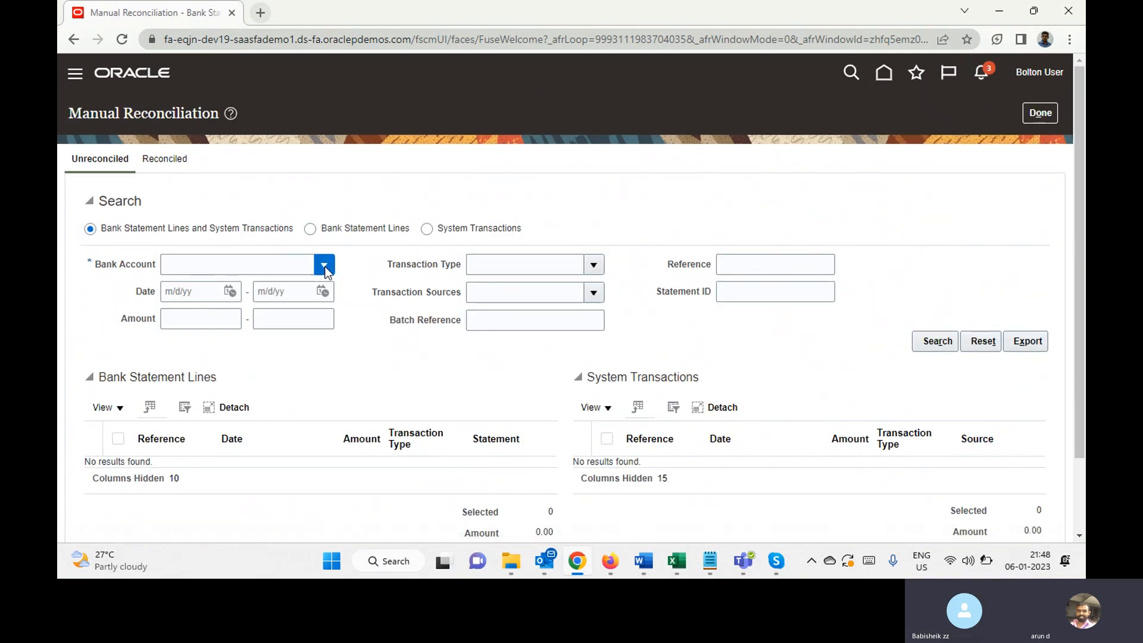
pyautogui.click(262, 268)
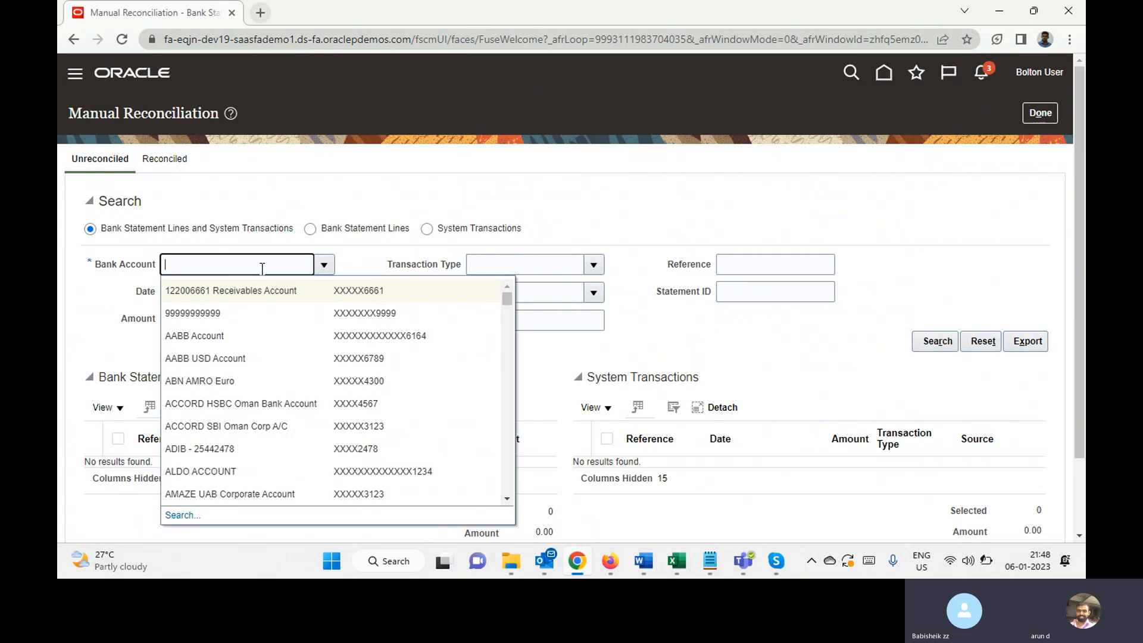
pyautogui.write('Bol')
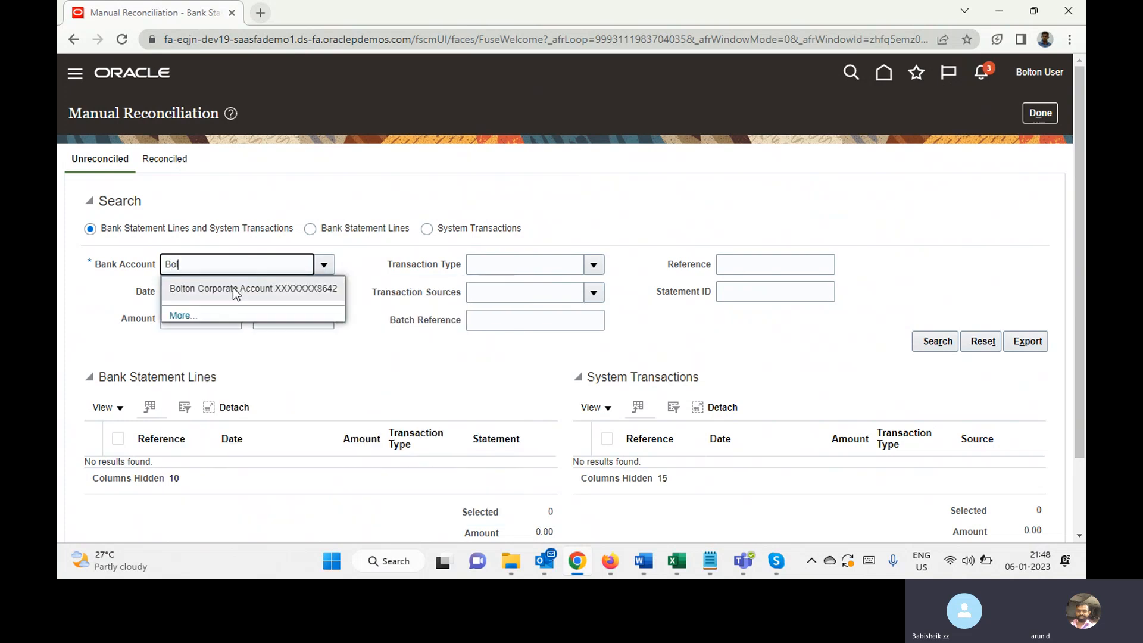
pyautogui.click(234, 293)
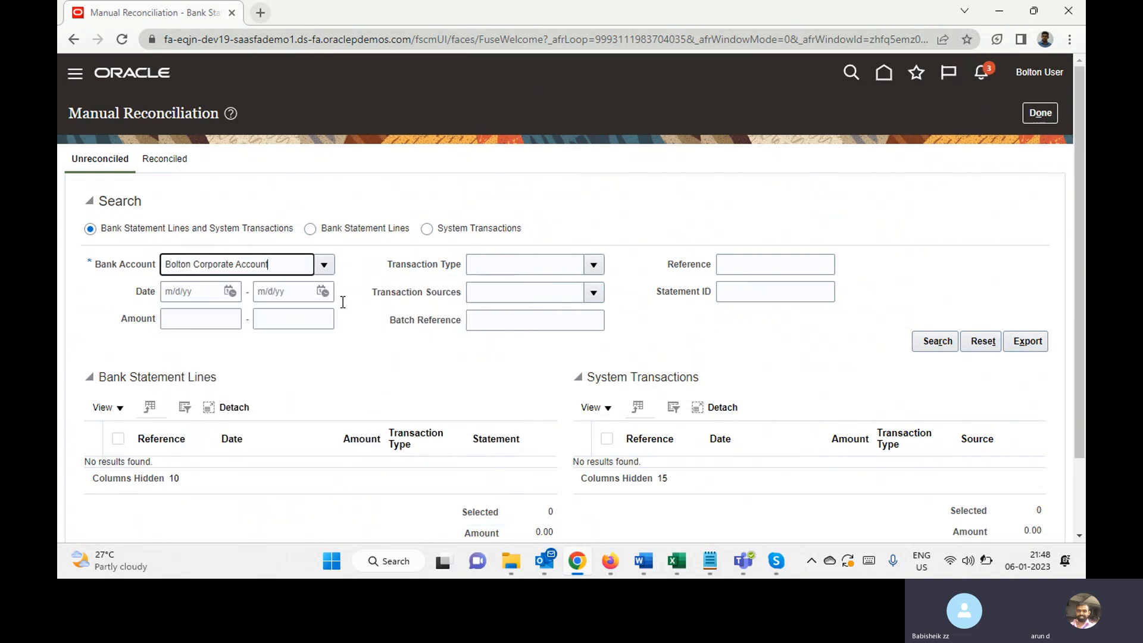
pyautogui.click(939, 346)
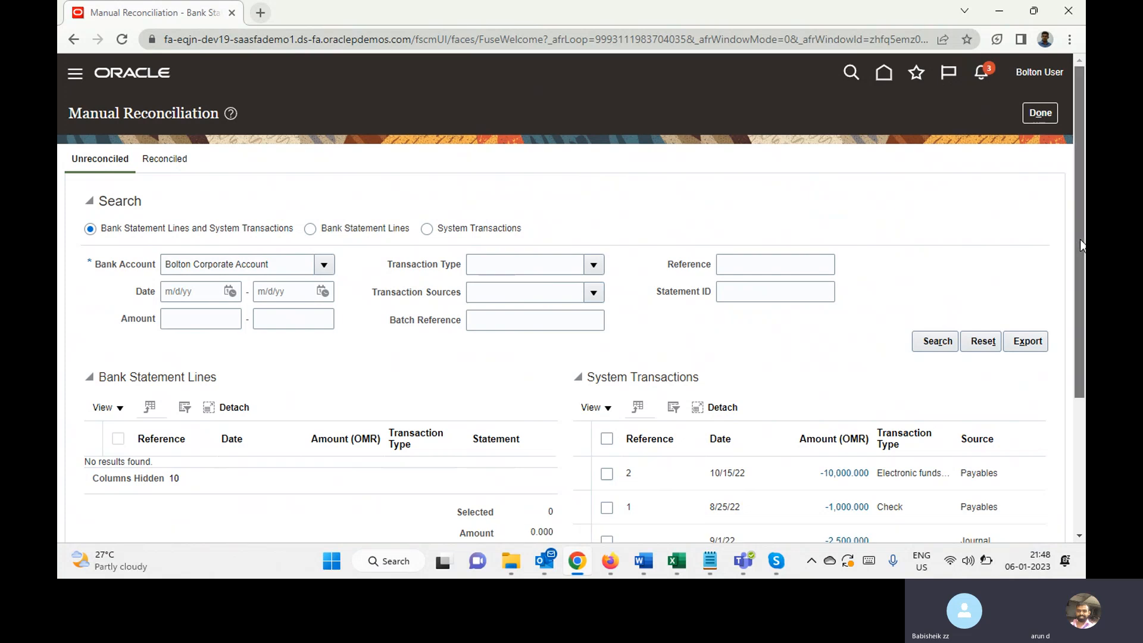
pyautogui.moveTo(1081, 239)
pyautogui.mouseDown()
pyautogui.moveTo(1074, 299)
pyautogui.moveTo(1071, 220)
pyautogui.mouseUp()
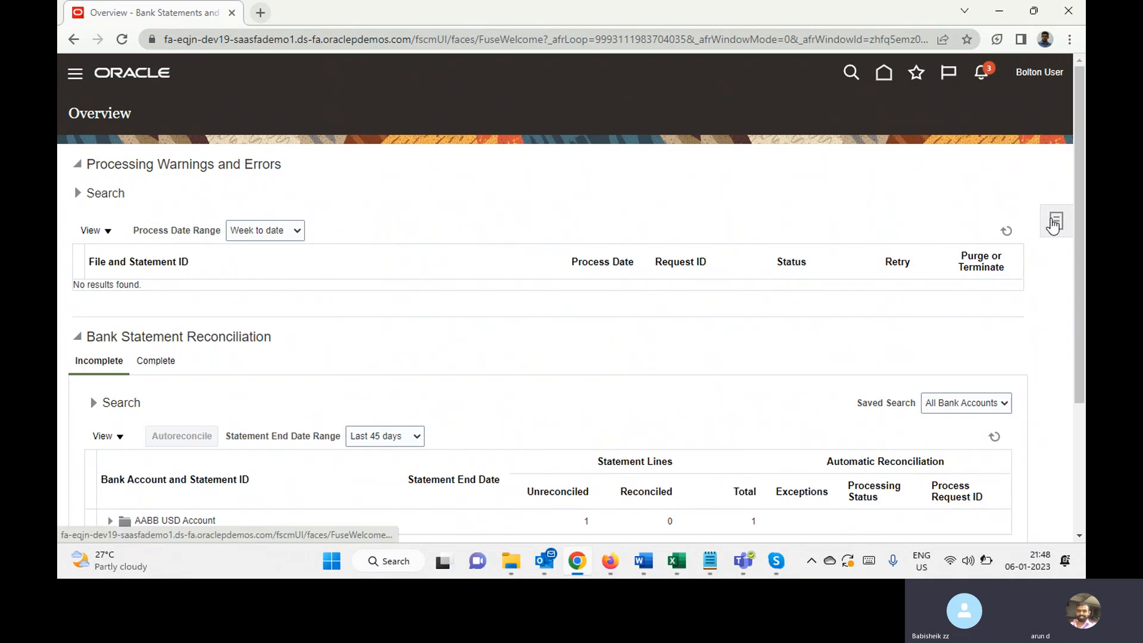
# Step: Start creating a manual bank statement and open the list of bank accounts for it
pyautogui.click(1054, 223)
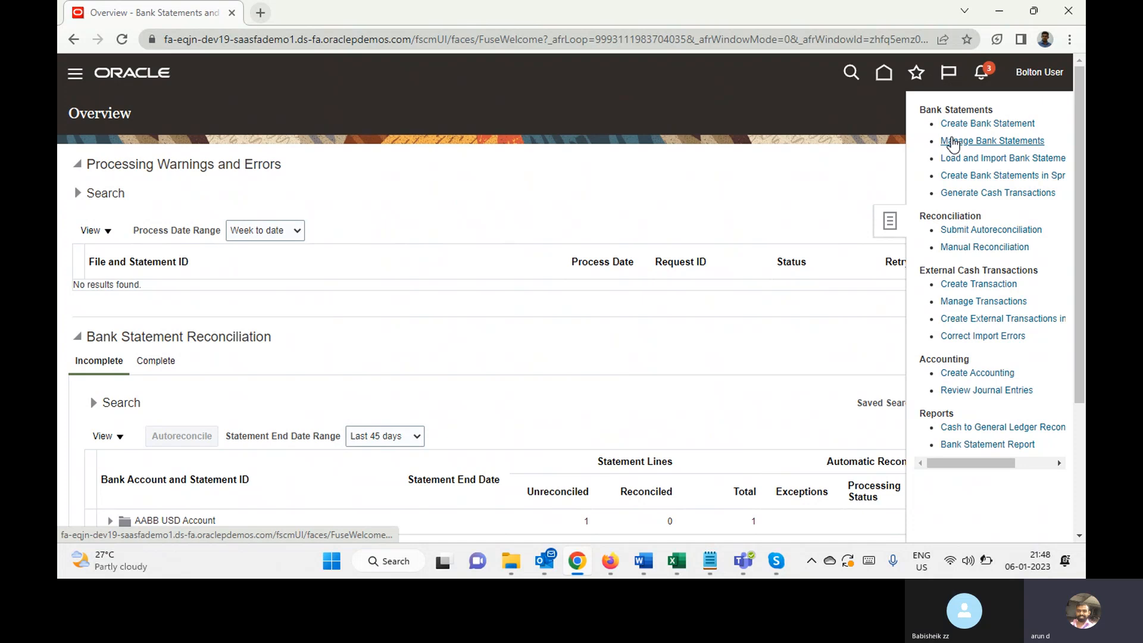
pyautogui.click(954, 144)
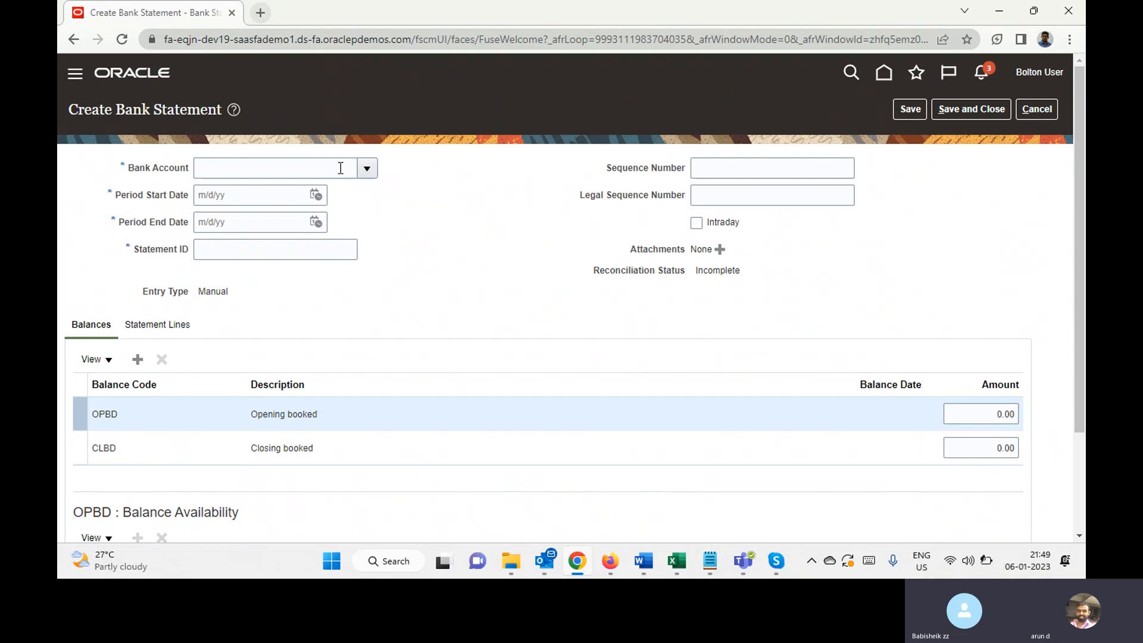
pyautogui.click(366, 169)
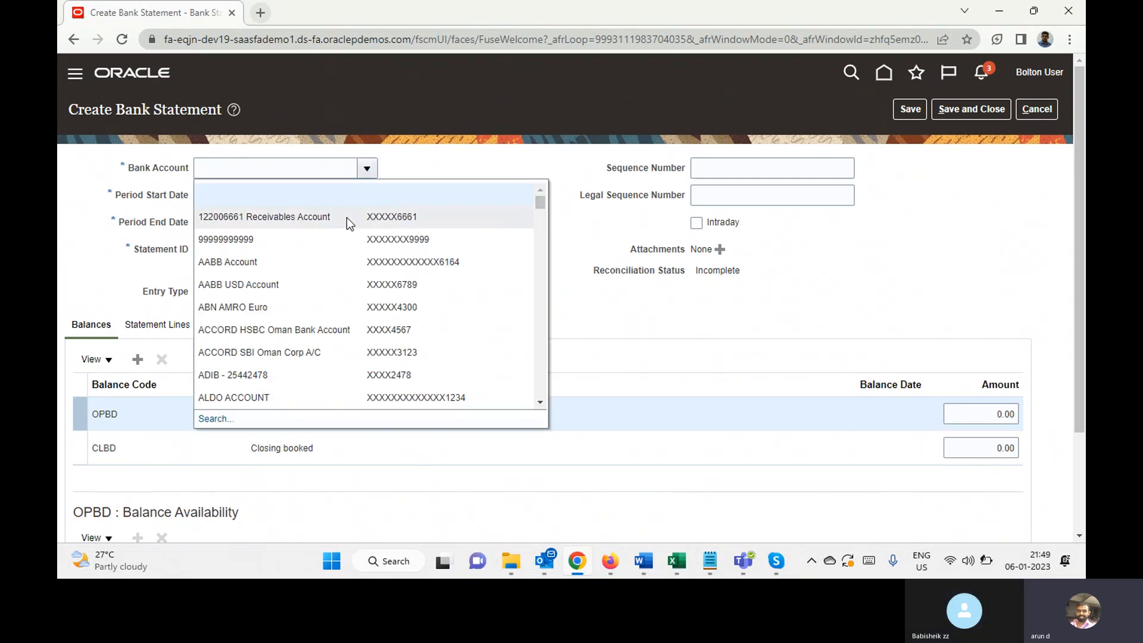
# Step: Choose Bolton Corporate Account as the bank account for the new bank statement
pyautogui.click(277, 169)
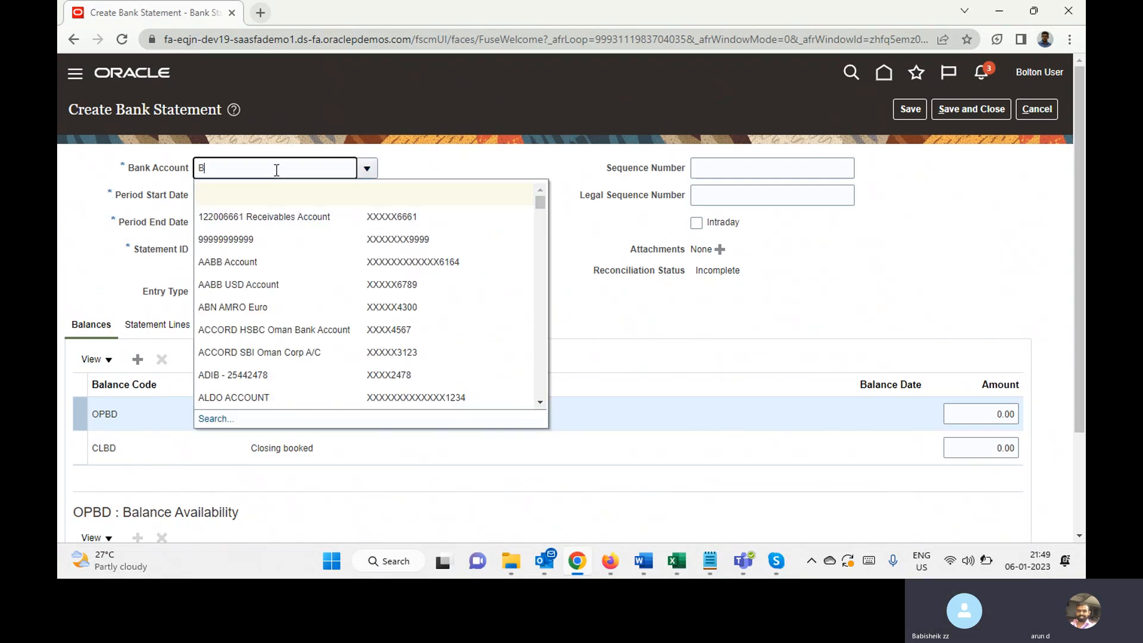
pyautogui.write('Bol')
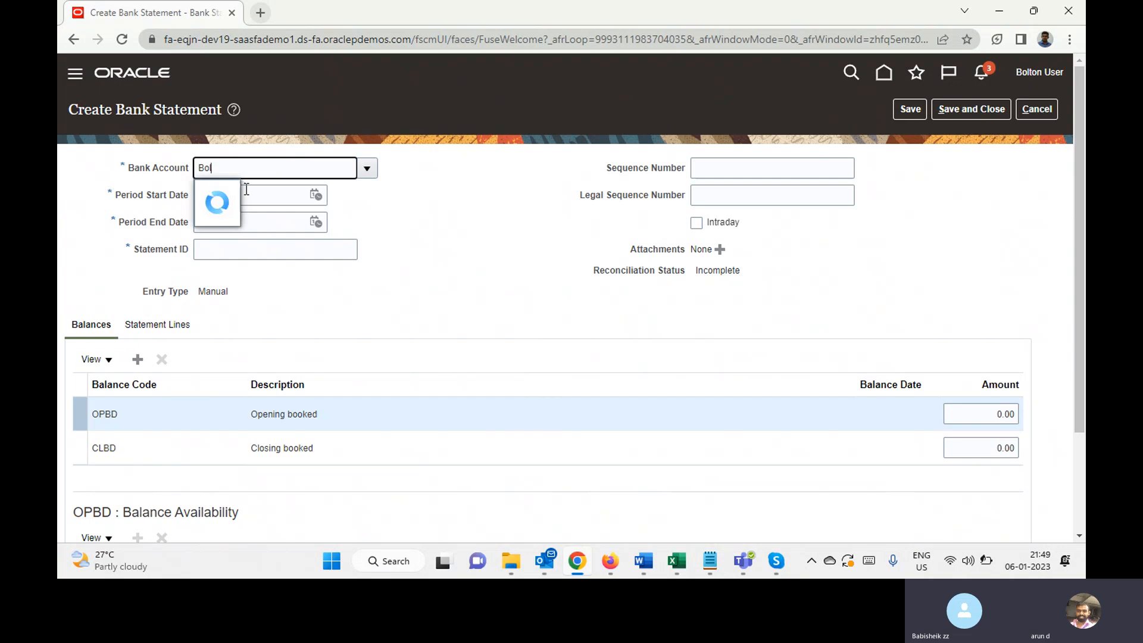
pyautogui.click(227, 193)
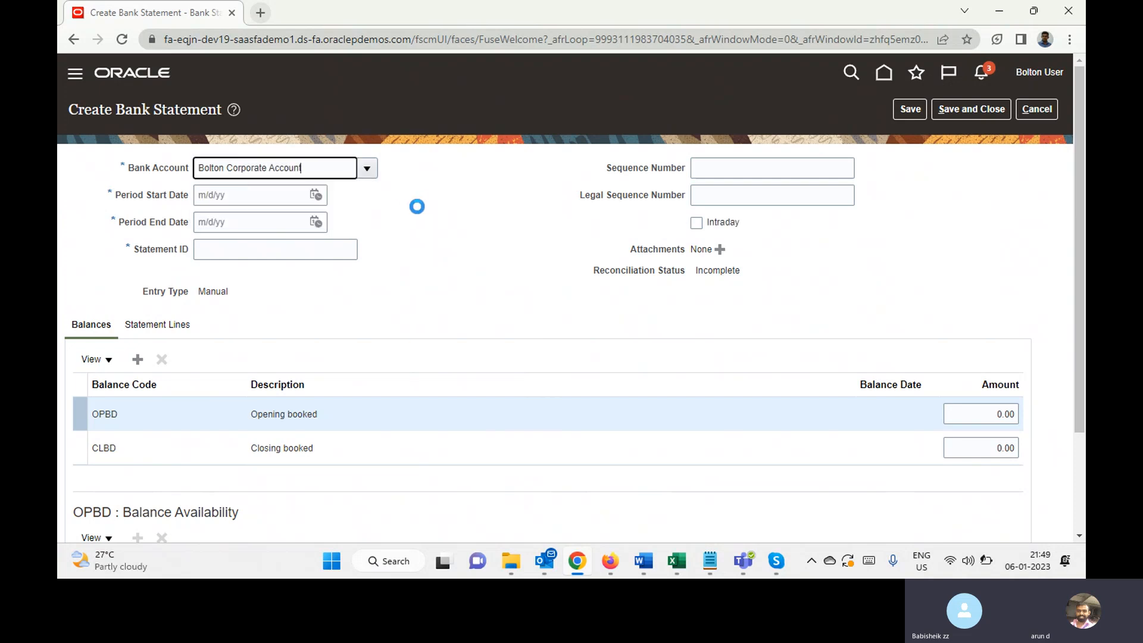
# Step: Set the statement's period start date to 1/1/22 with the date picker, dismissing any system alert that interrupts
pyautogui.click(315, 195)
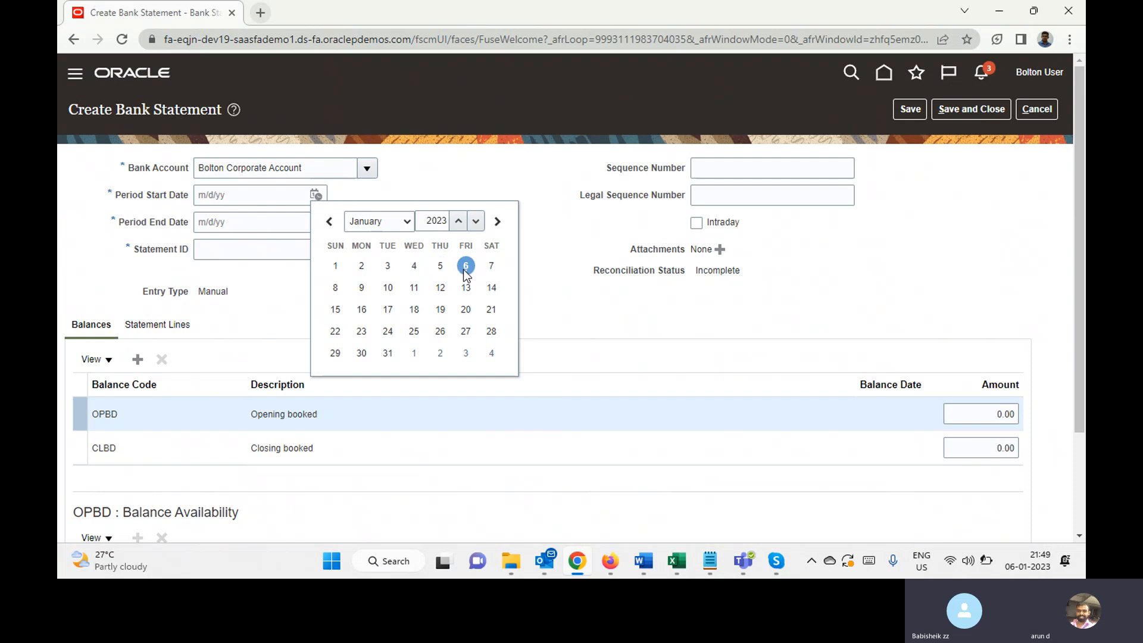
pyautogui.click(370, 223)
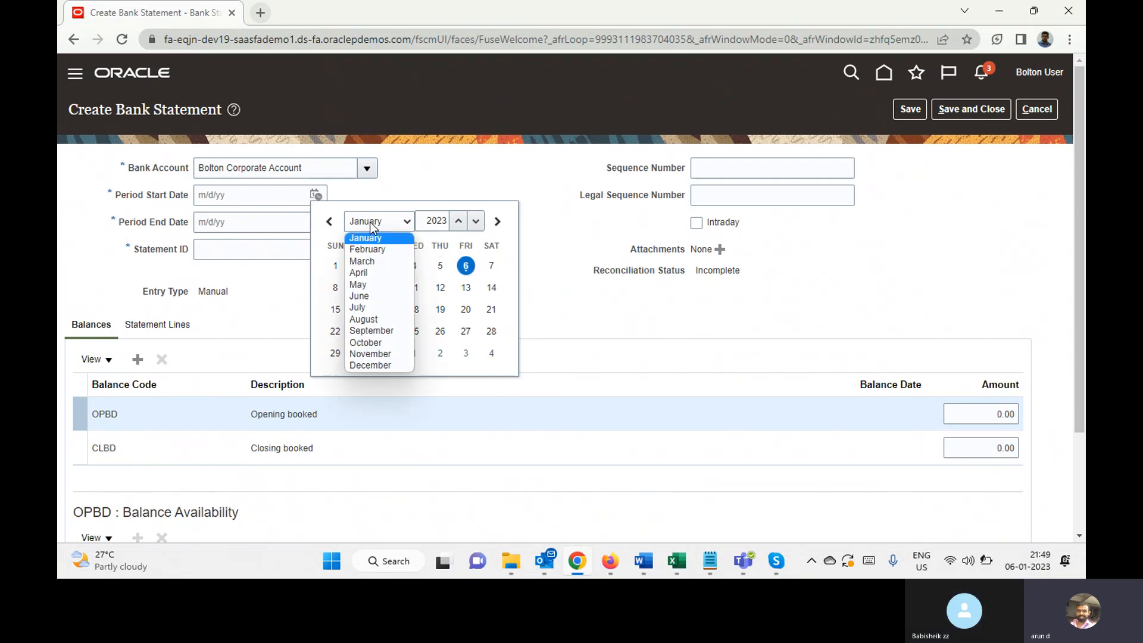
pyautogui.click(476, 221)
pyautogui.click(476, 221)
pyautogui.click(475, 222)
pyautogui.click(475, 221)
pyautogui.click(476, 221)
pyautogui.click(476, 222)
pyautogui.click(476, 221)
pyautogui.click(476, 222)
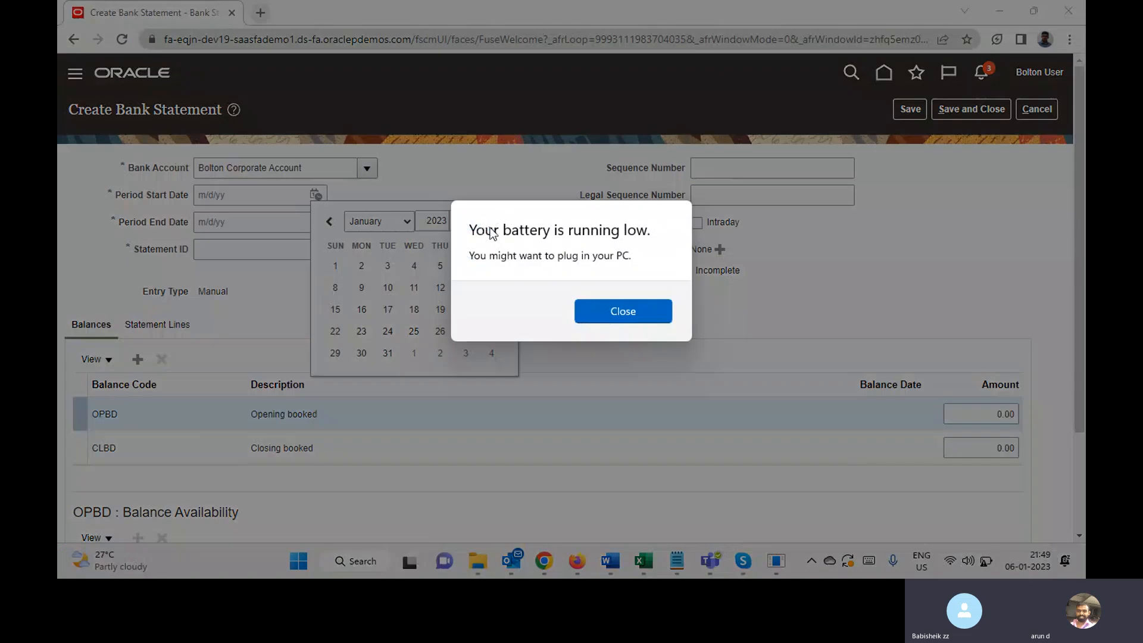
pyautogui.click(624, 312)
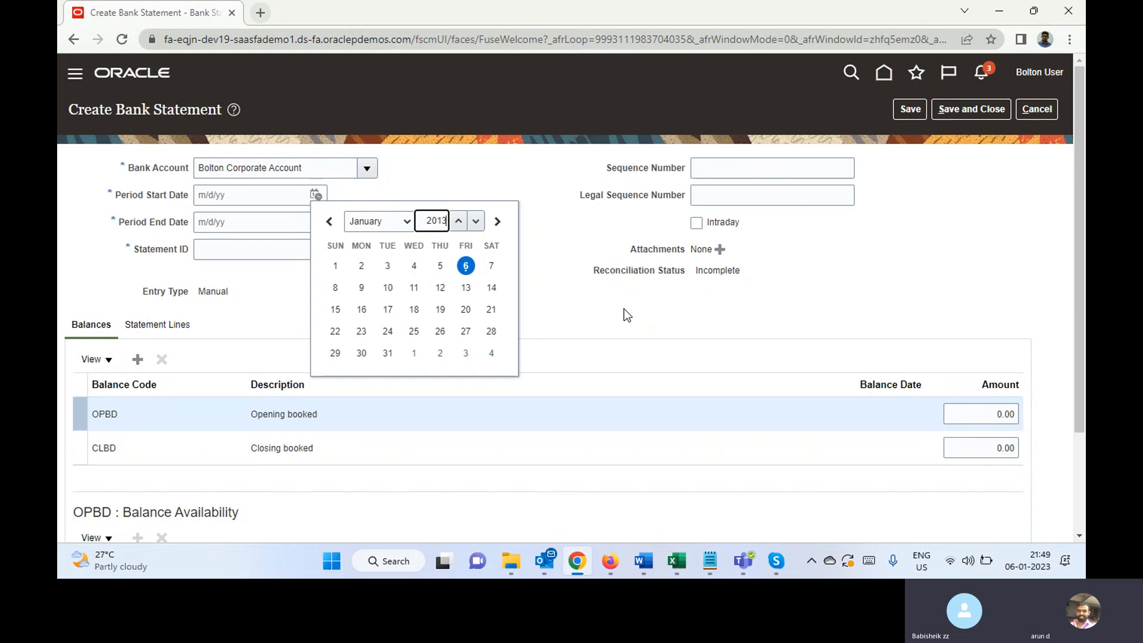
pyautogui.click(479, 222)
pyautogui.click(459, 224)
pyautogui.click(458, 221)
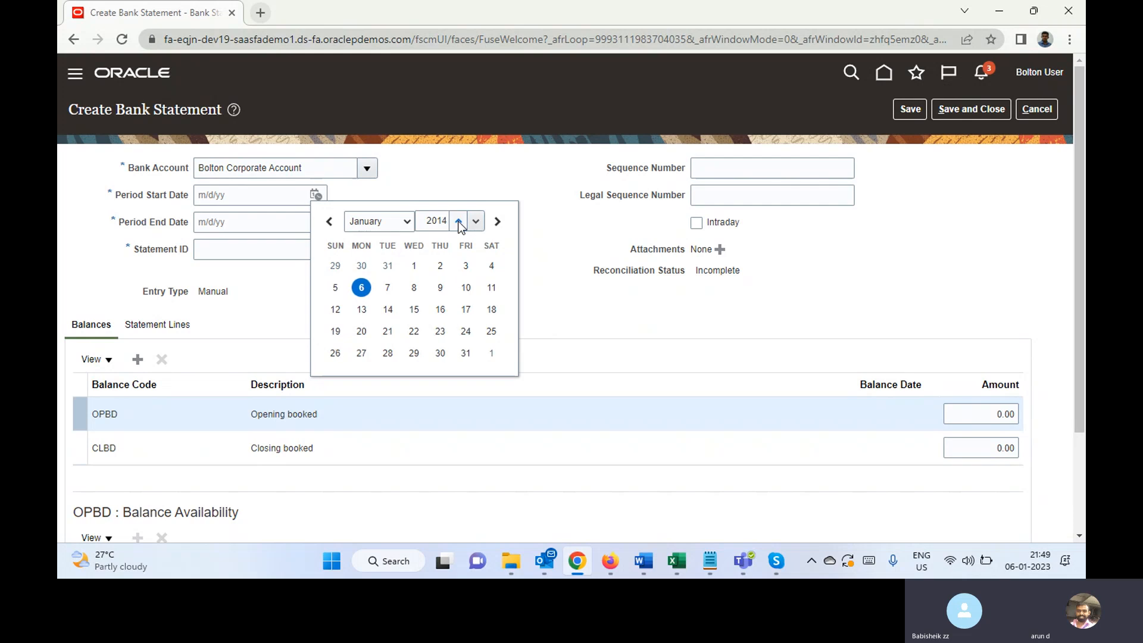
pyautogui.click(459, 222)
pyautogui.click(458, 222)
pyautogui.click(459, 221)
pyautogui.click(459, 221)
pyautogui.click(459, 222)
pyautogui.click(459, 222)
pyautogui.click(458, 221)
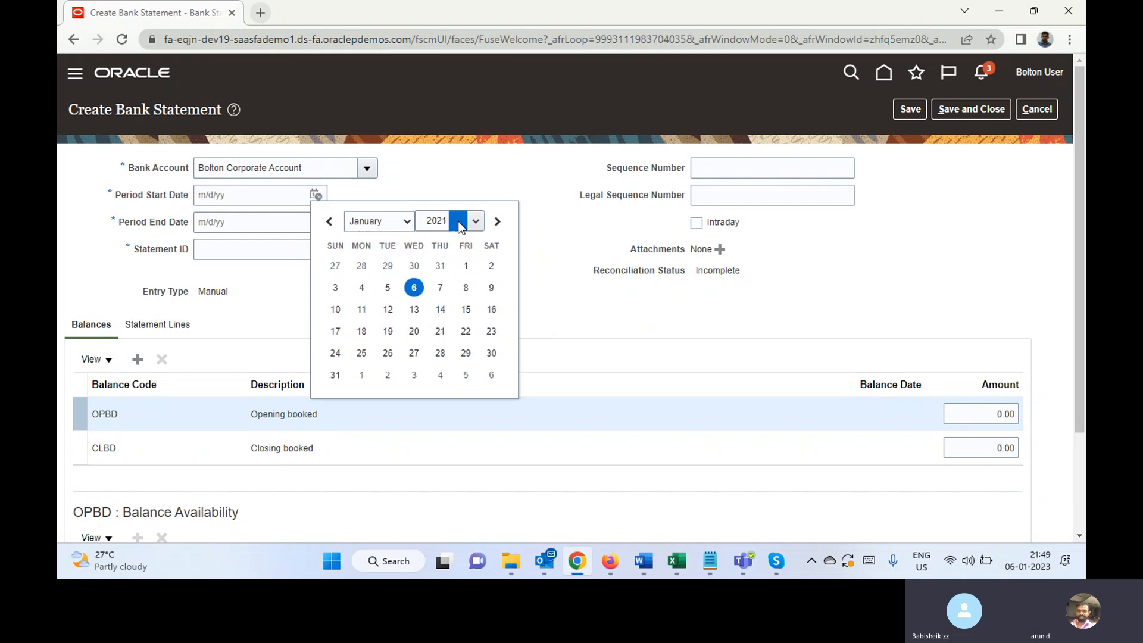
pyautogui.click(459, 222)
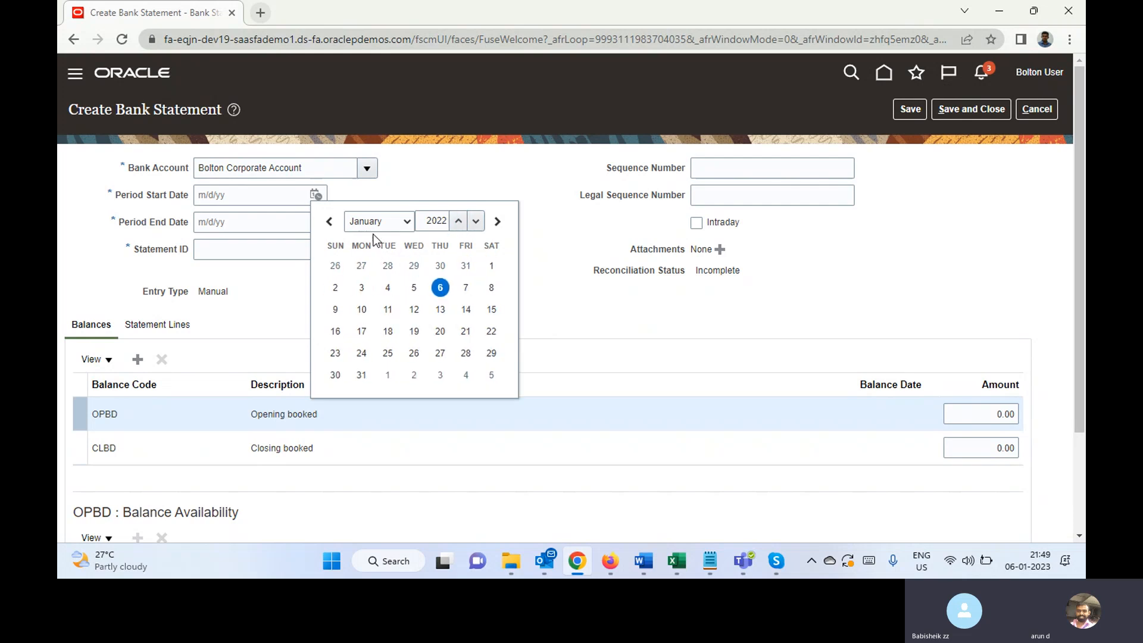
pyautogui.click(490, 267)
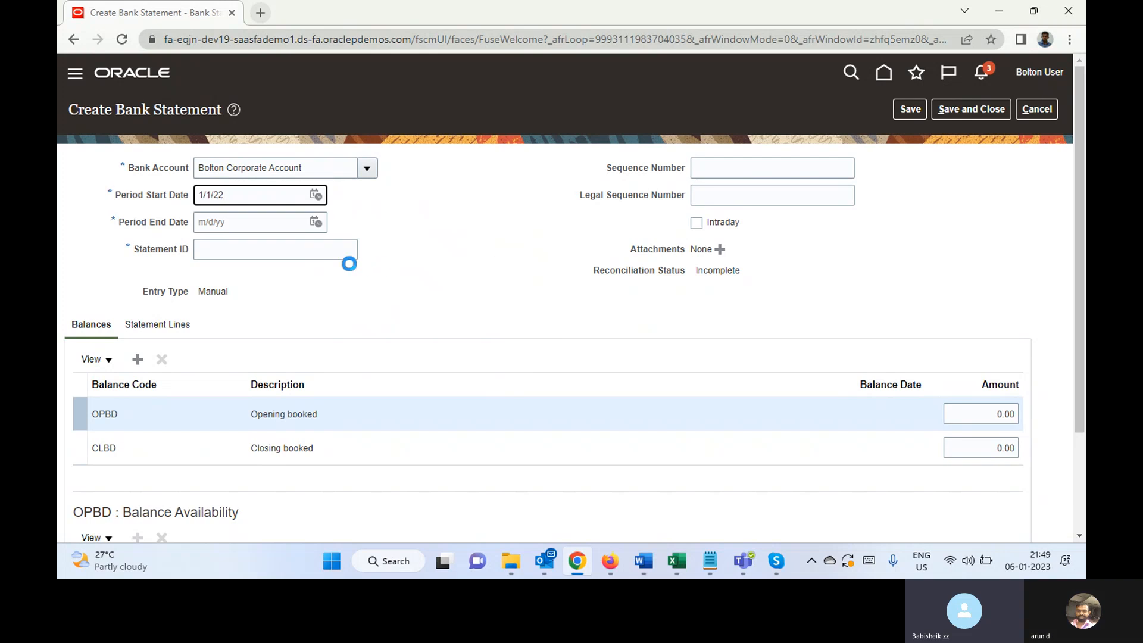
# Step: Set the statement's period end date to 1/6/23 and enter 4783 as the statement ID
pyautogui.click(316, 223)
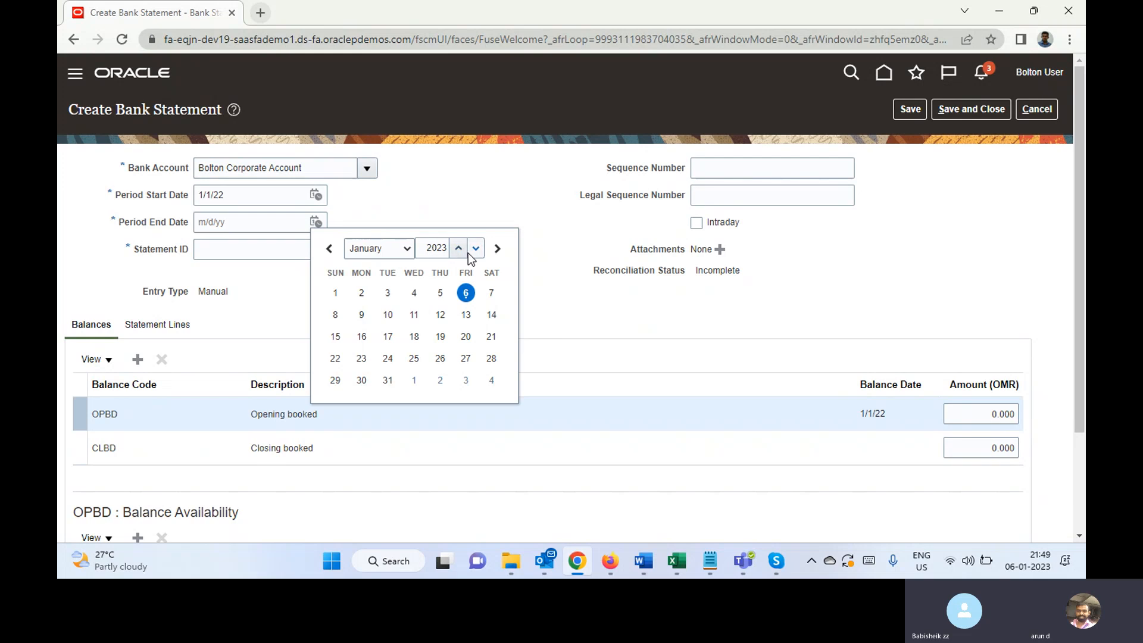
pyautogui.click(465, 292)
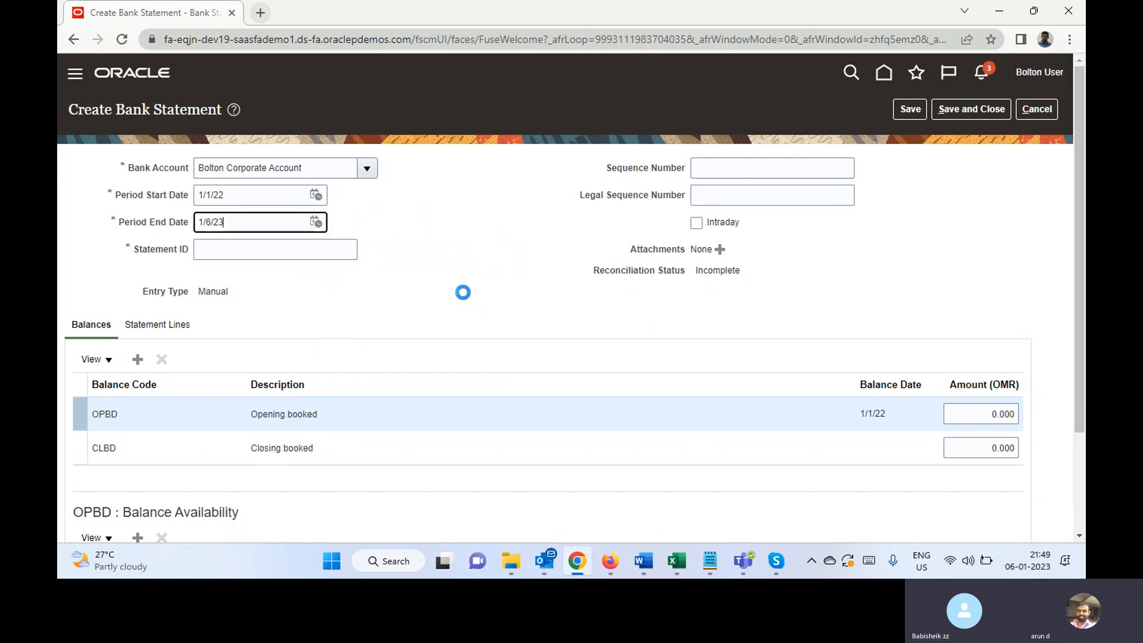
pyautogui.click(332, 250)
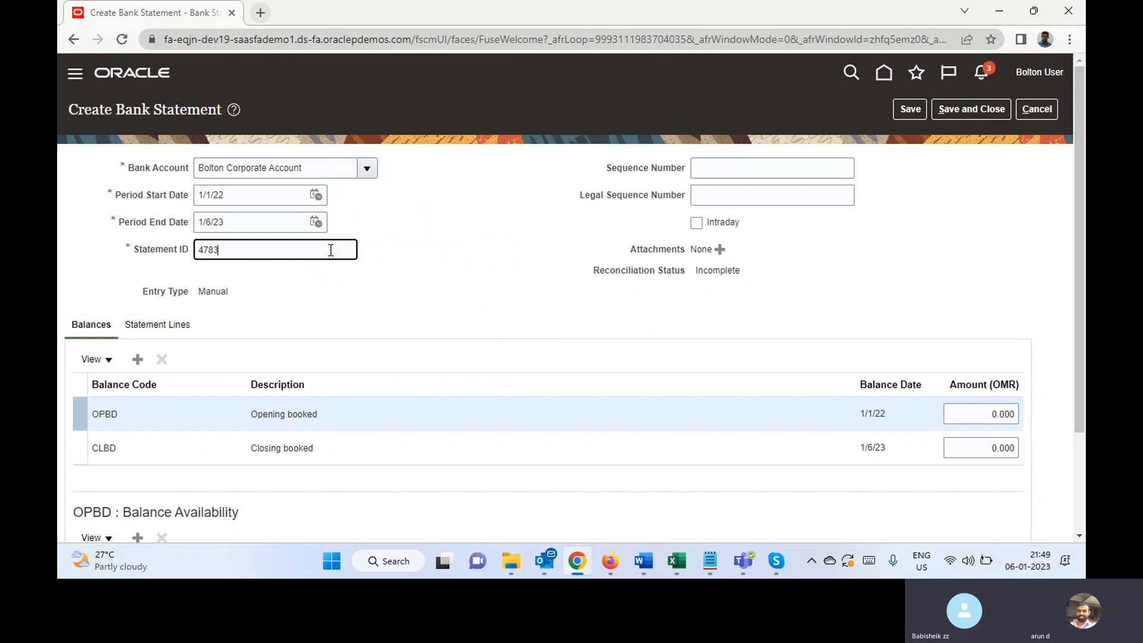
pyautogui.click(475, 263)
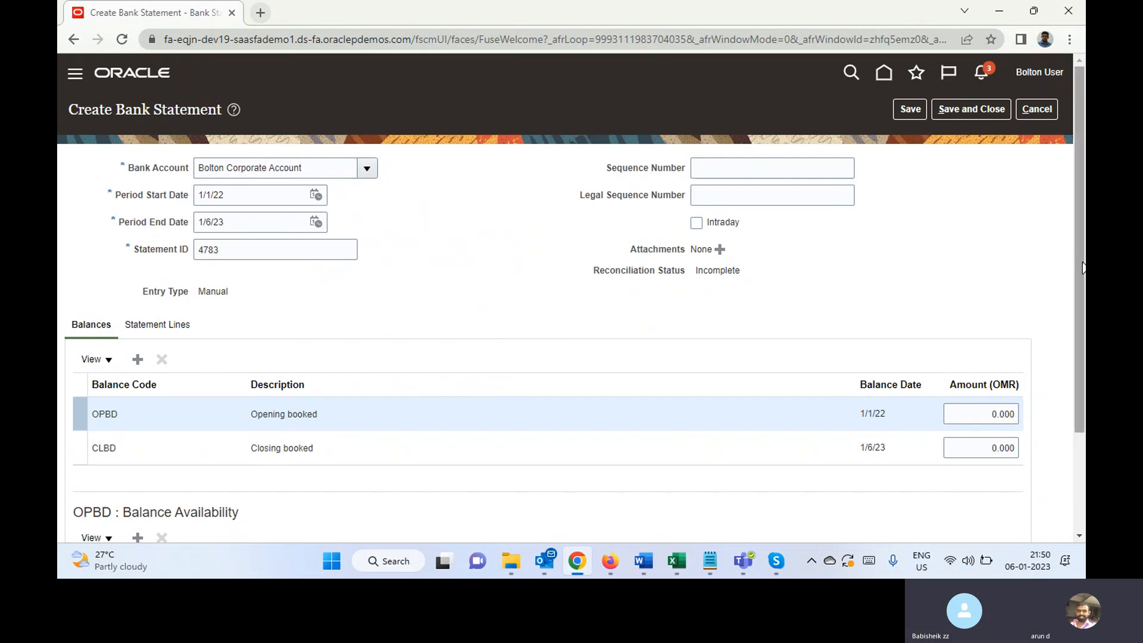
# Step: Start a new line among the bank statement's statement lines
pyautogui.moveTo(1083, 267); pyautogui.dragTo(1063, 291)
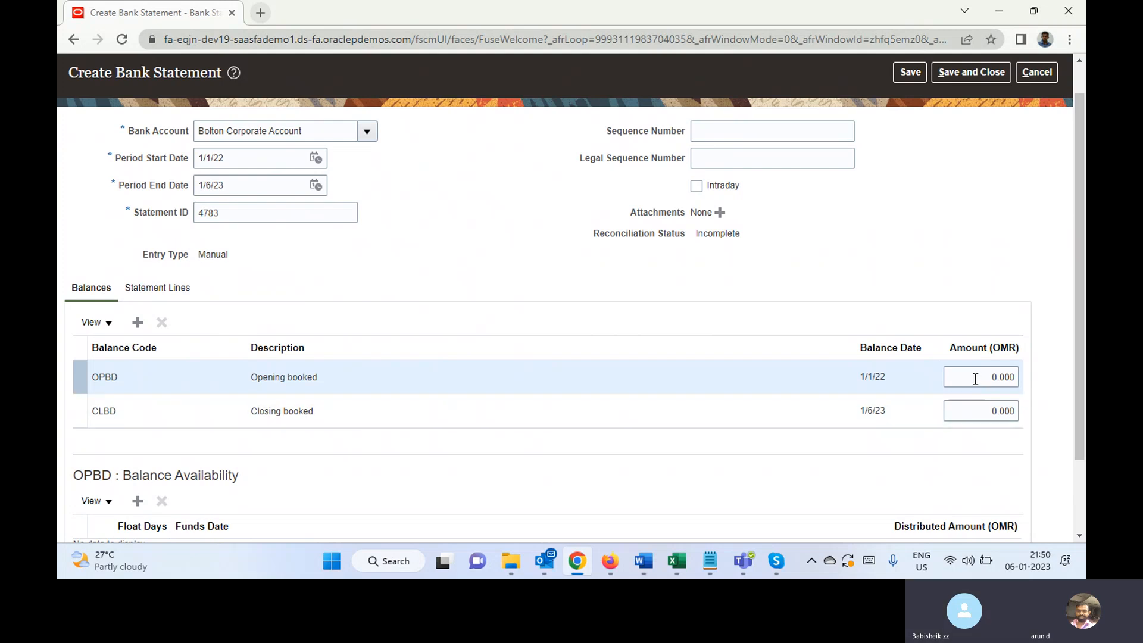
pyautogui.click(137, 290)
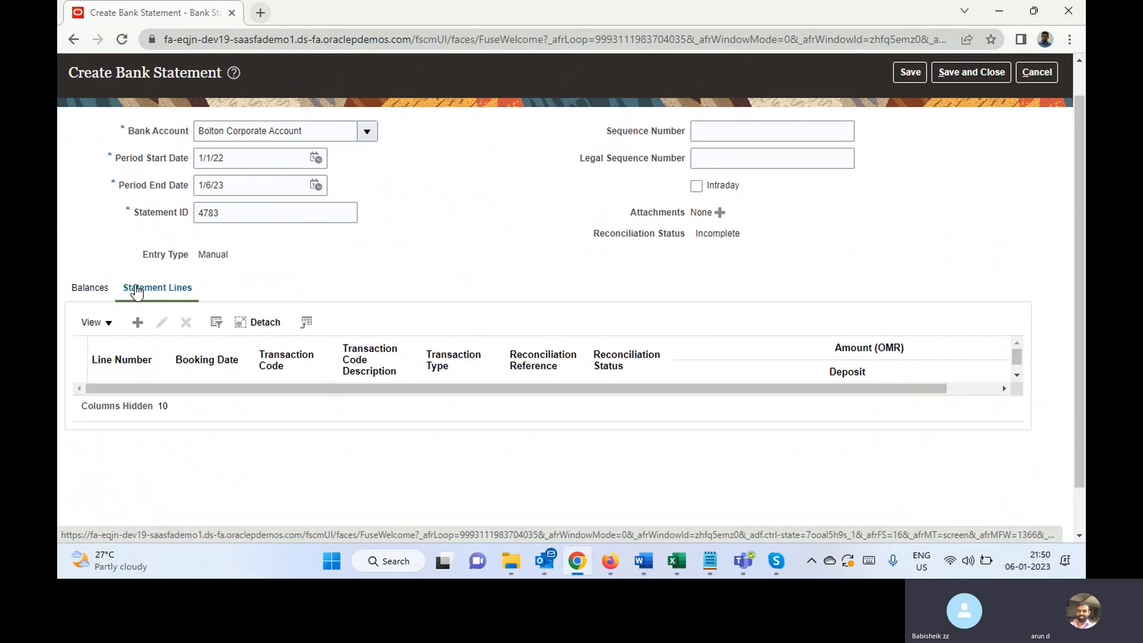
pyautogui.click(141, 326)
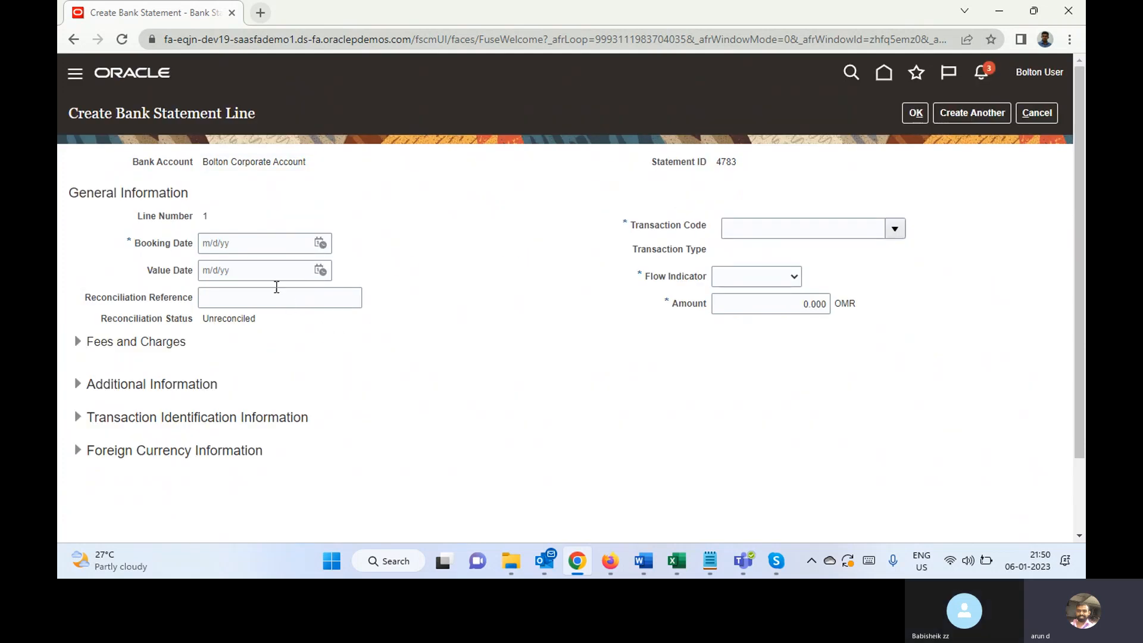
# Step: Set the statement line's booking date to 12/2/22 with the date picker
pyautogui.click(321, 246)
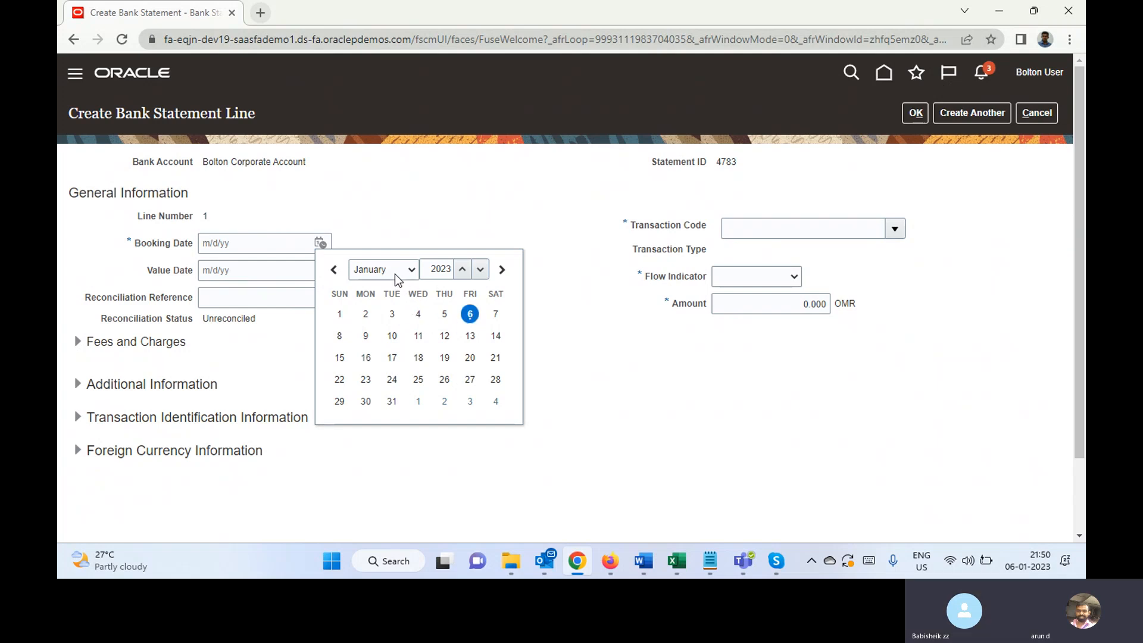
pyautogui.click(480, 271)
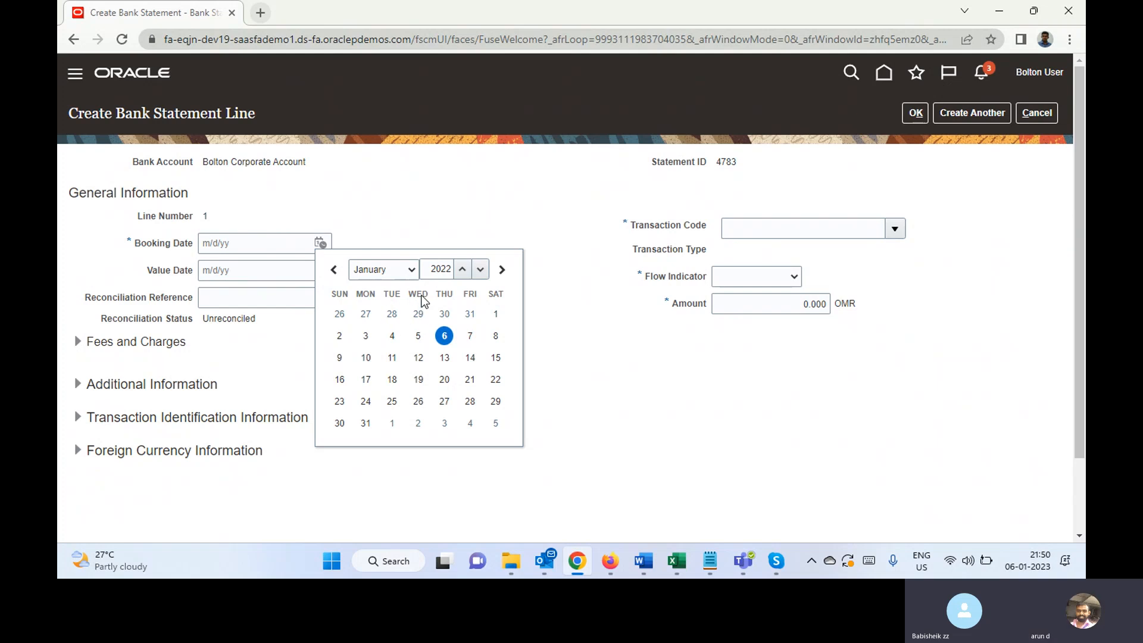
pyautogui.click(396, 274)
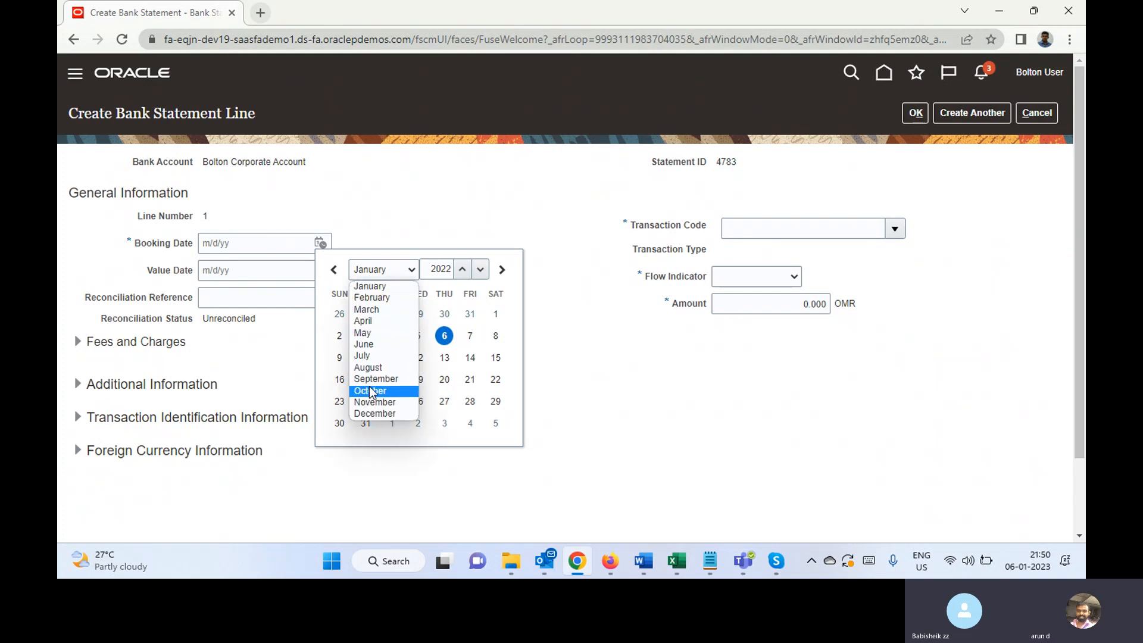
pyautogui.click(379, 417)
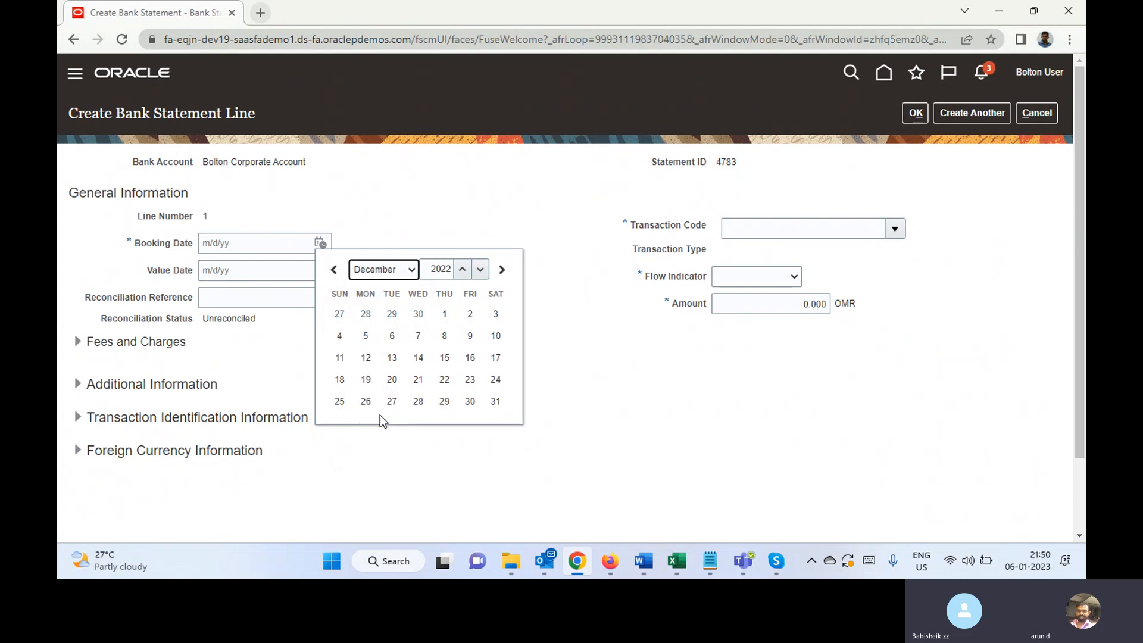
pyautogui.click(471, 314)
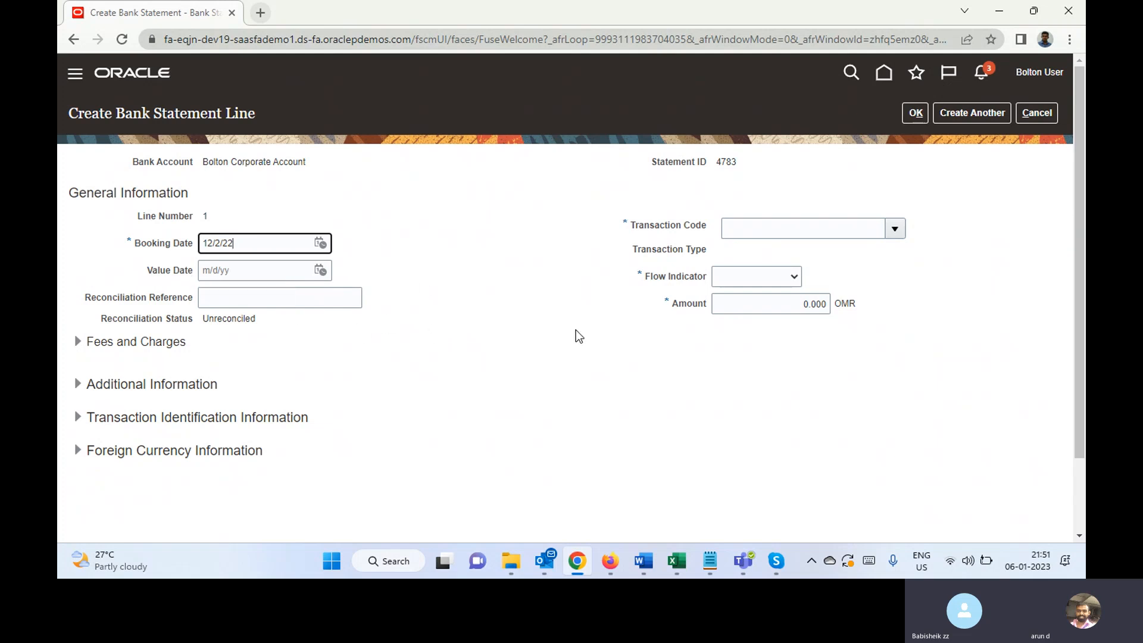
# Step: Give the statement line transaction code 001, a Debit flow indicator and an amount of 10,000.000 OMR
pyautogui.click(895, 229)
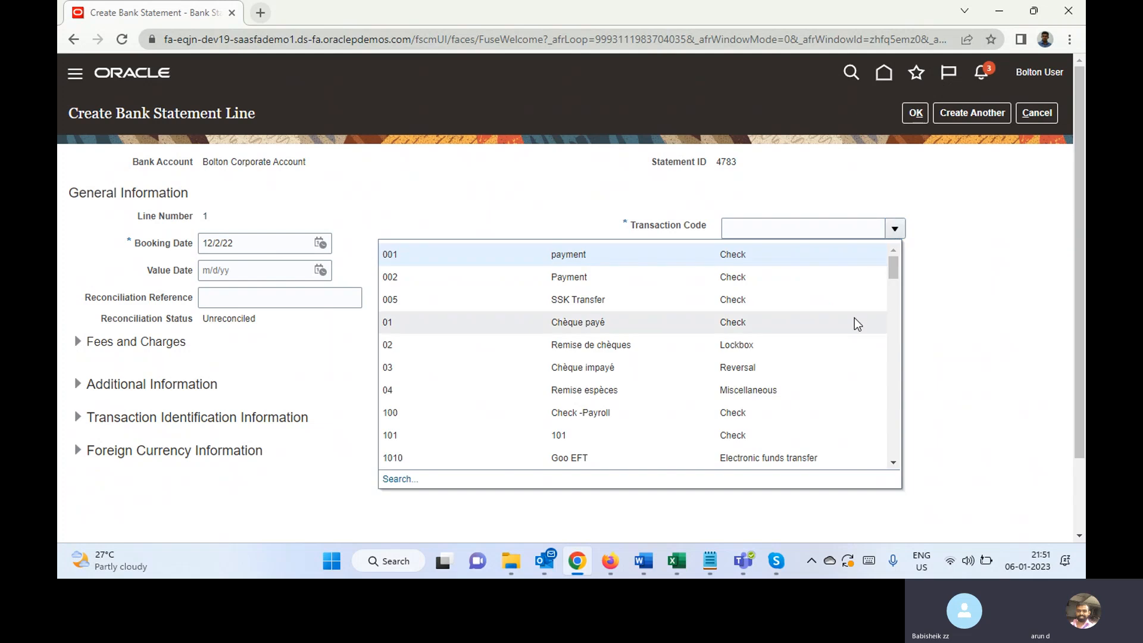
pyautogui.click(566, 255)
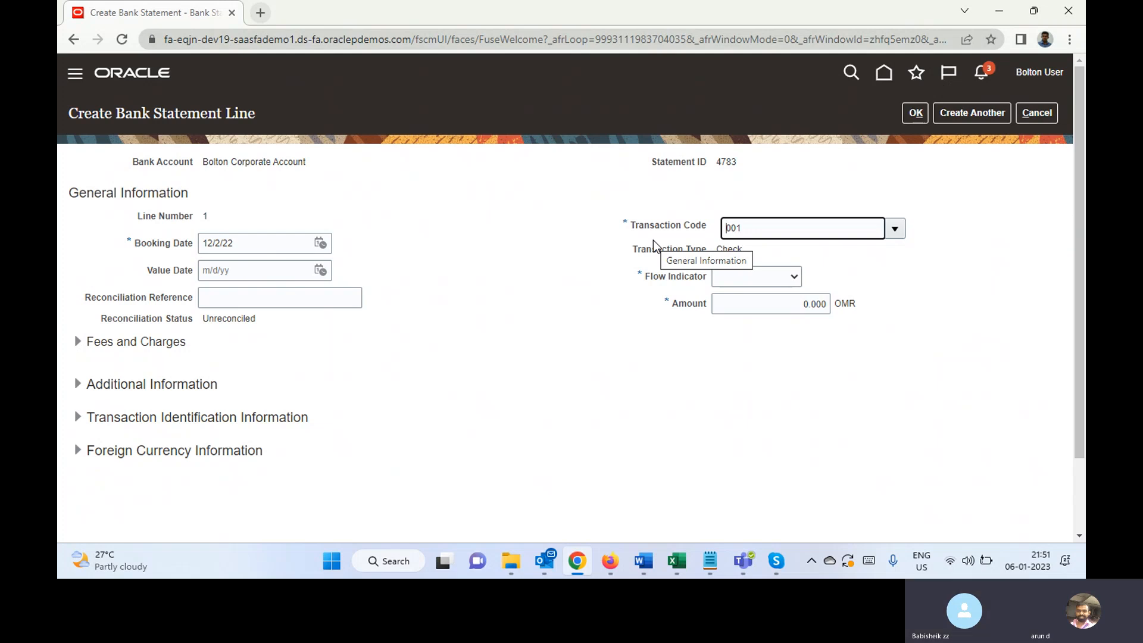
pyautogui.click(739, 282)
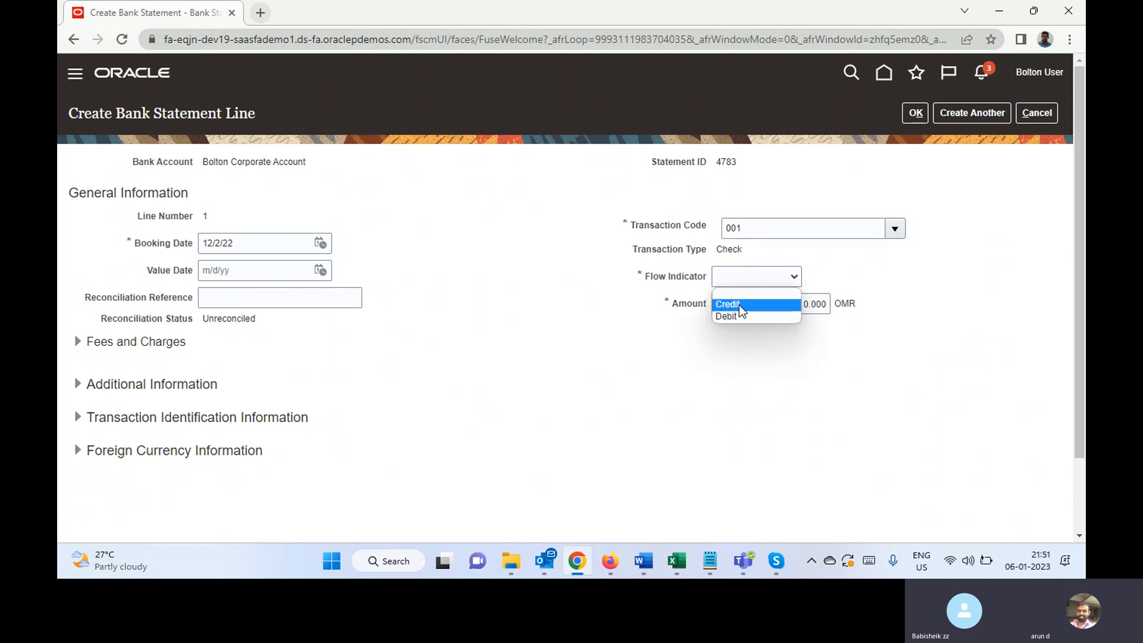
pyautogui.click(747, 322)
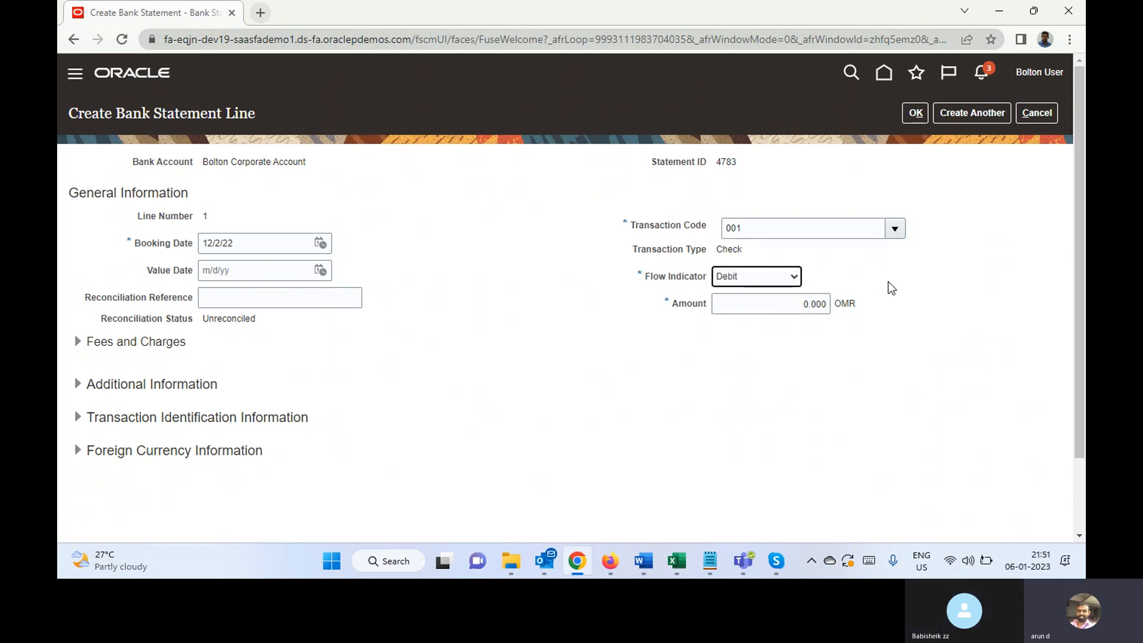
pyautogui.click(797, 302)
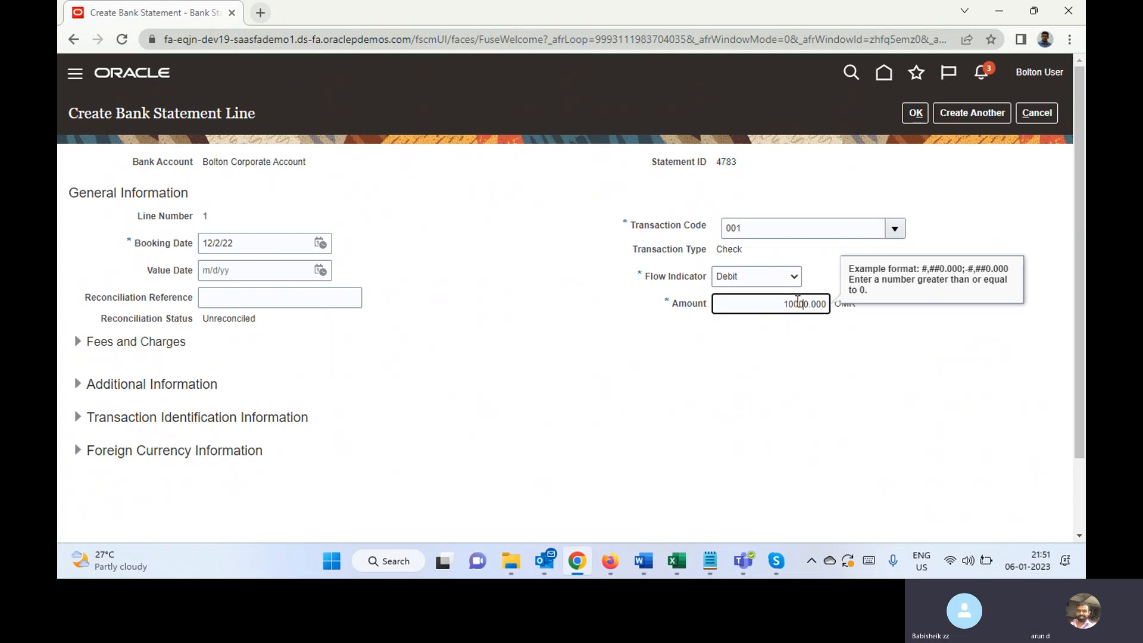
pyautogui.press('Tab')
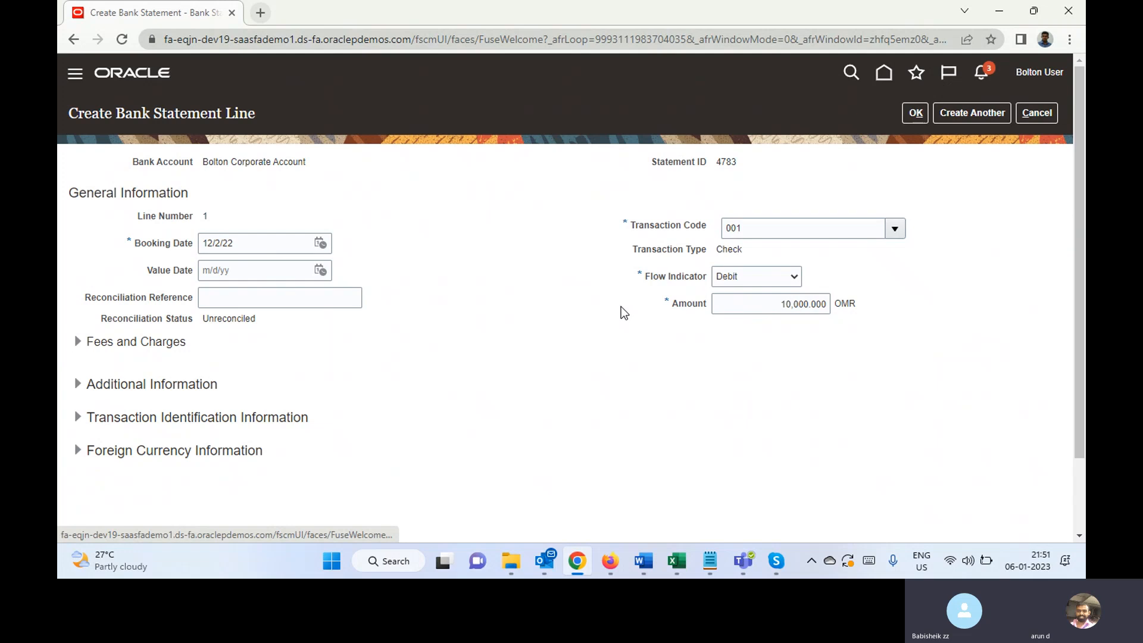
# Step: Expand and examine the line's Fees and Charges, Additional Information and Transaction Identification Information fields
pyautogui.click(78, 341)
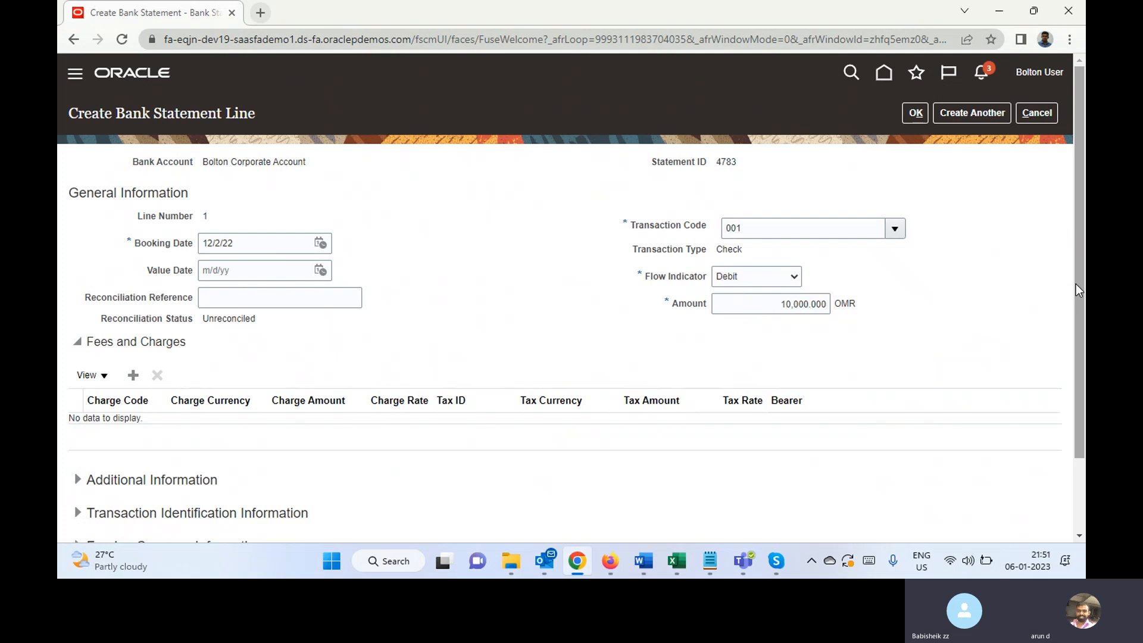
pyautogui.moveTo(1077, 284); pyautogui.dragTo(1081, 356)
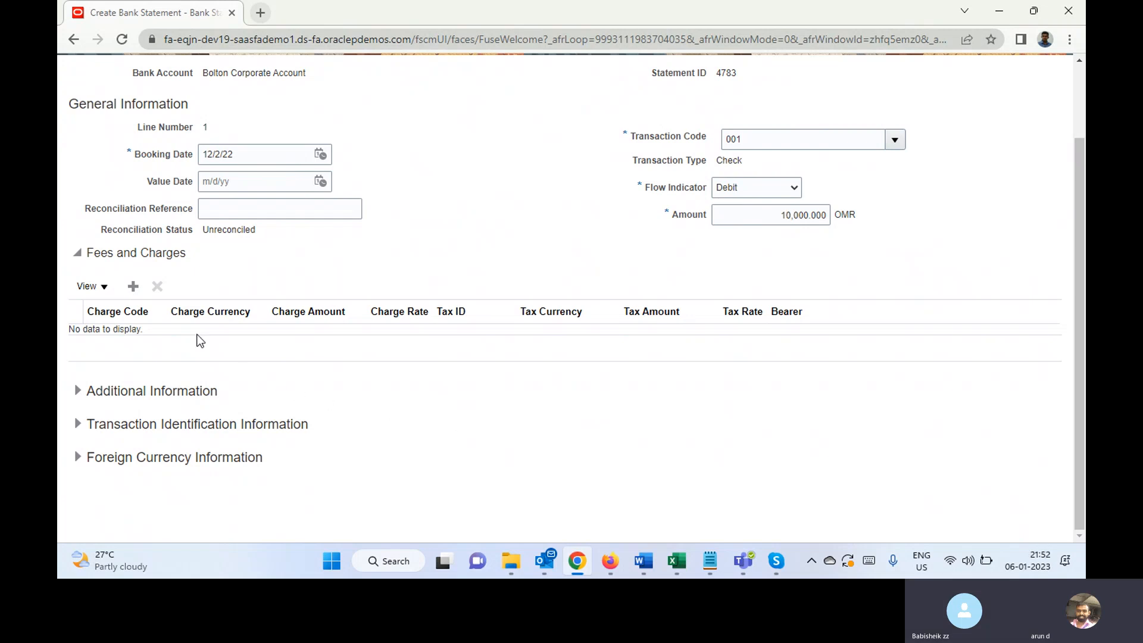
pyautogui.click(80, 391)
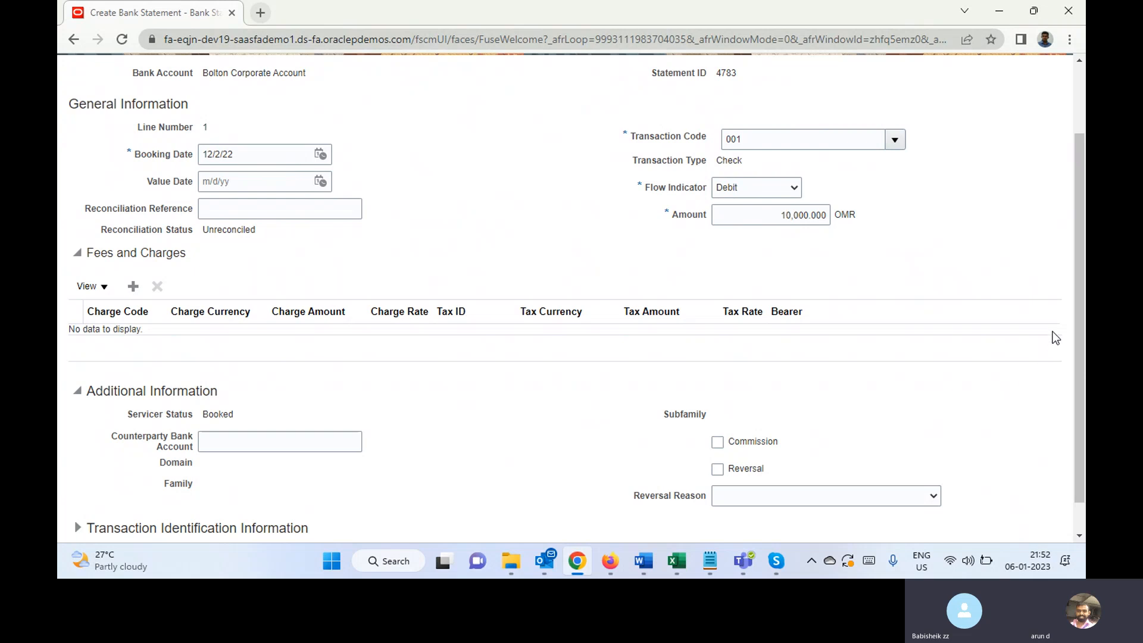
pyautogui.moveTo(1077, 303); pyautogui.dragTo(1059, 423)
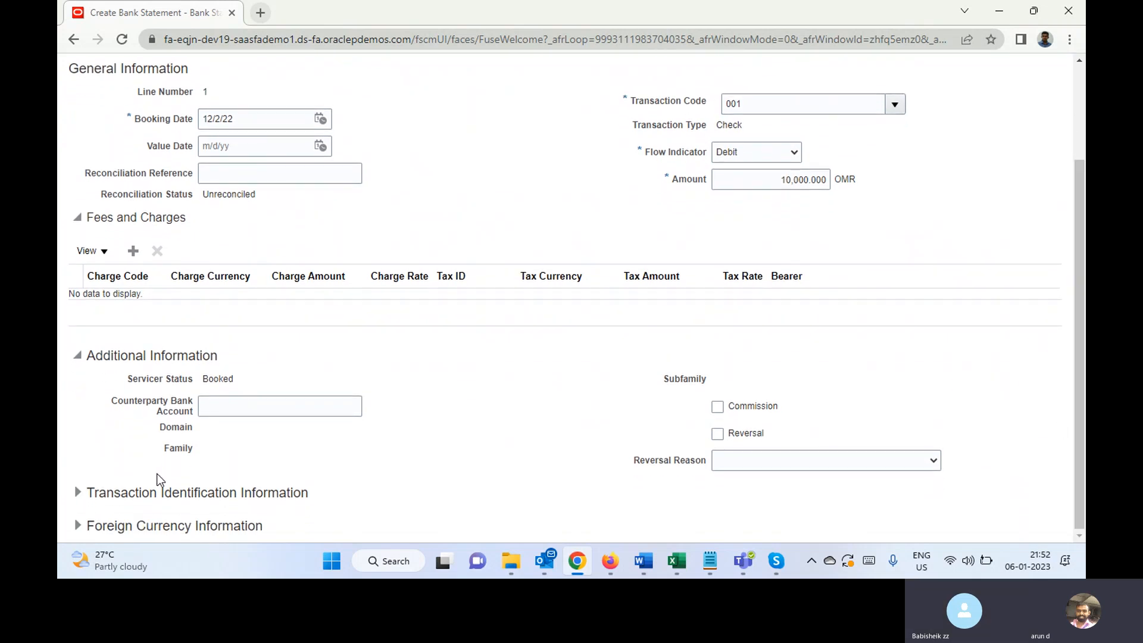
pyautogui.click(78, 492)
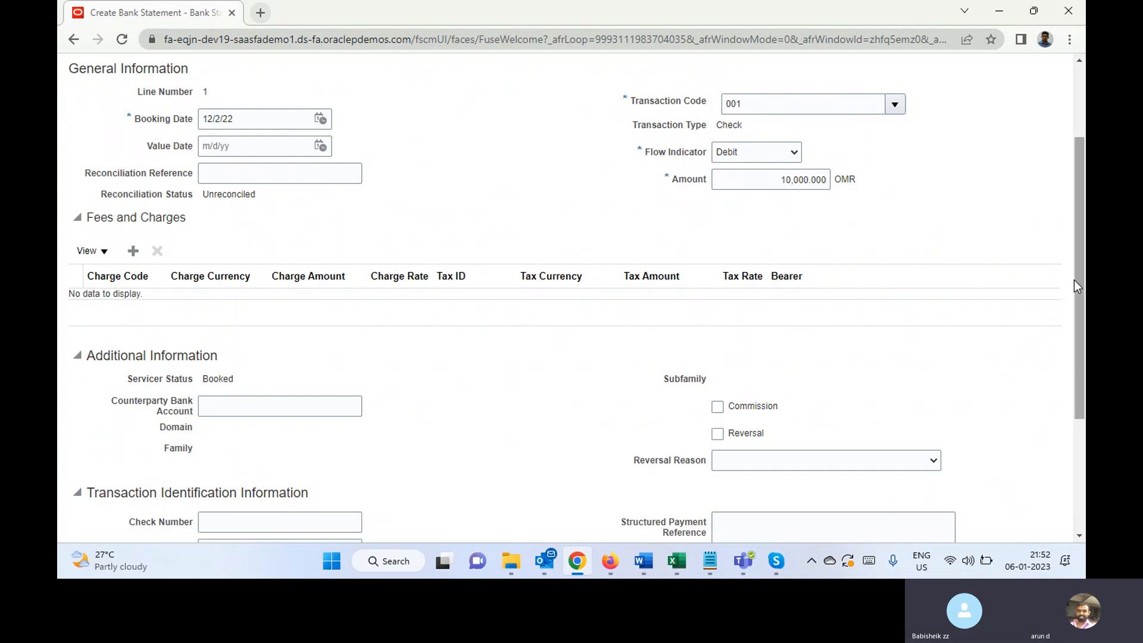
pyautogui.moveTo(1079, 280); pyautogui.dragTo(1066, 419)
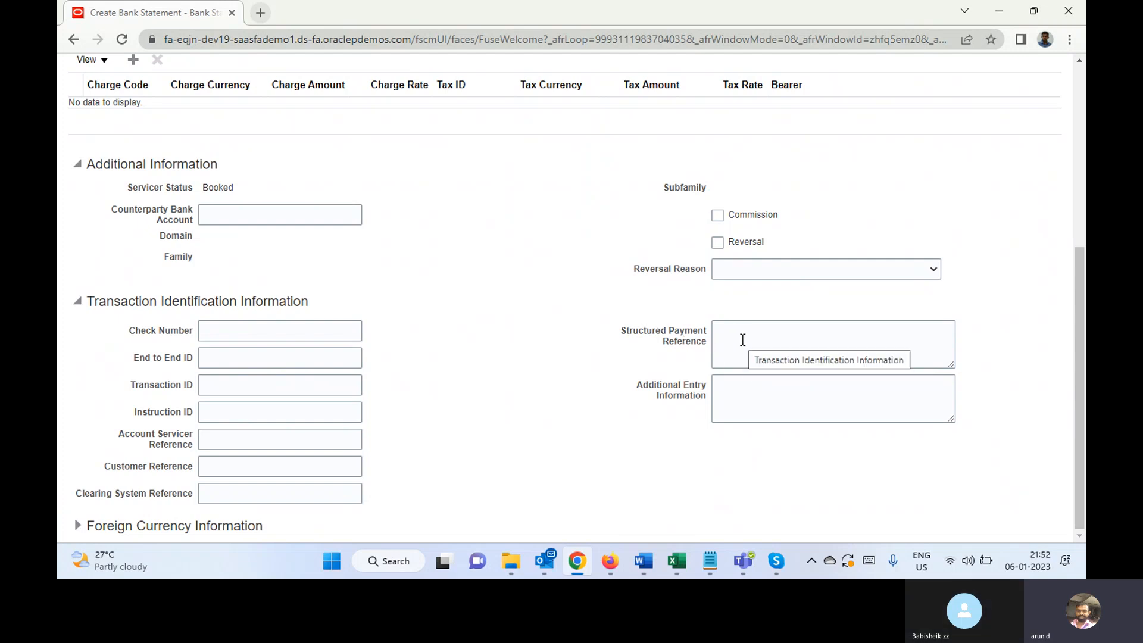
# Step: Accept the completed statement line and return to the bank statement
pyautogui.click(743, 340)
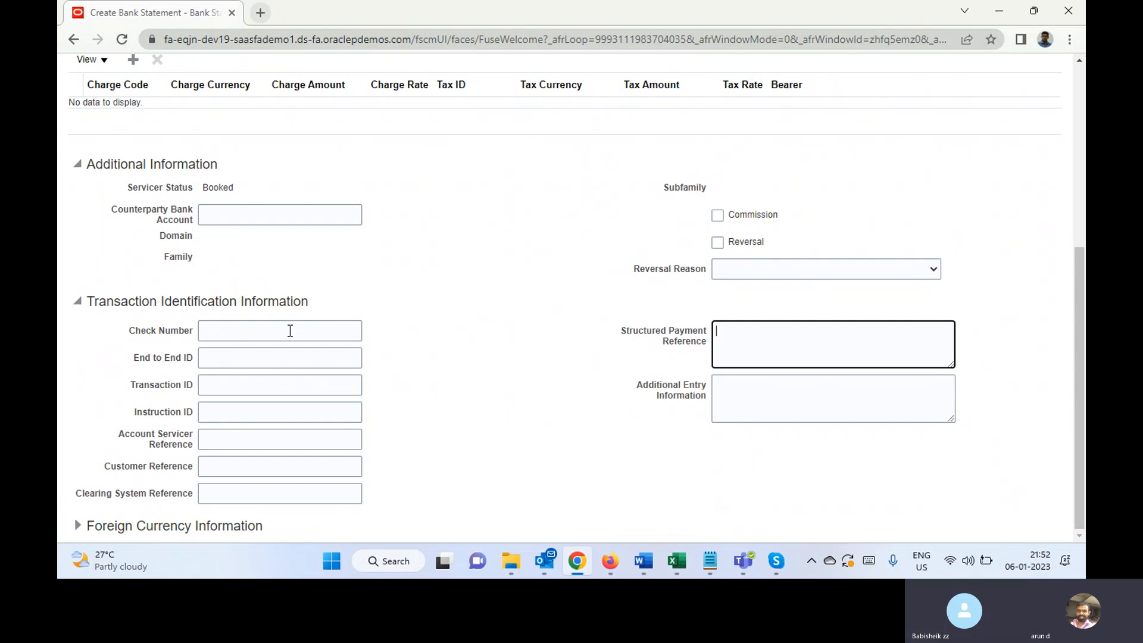
pyautogui.click(290, 331)
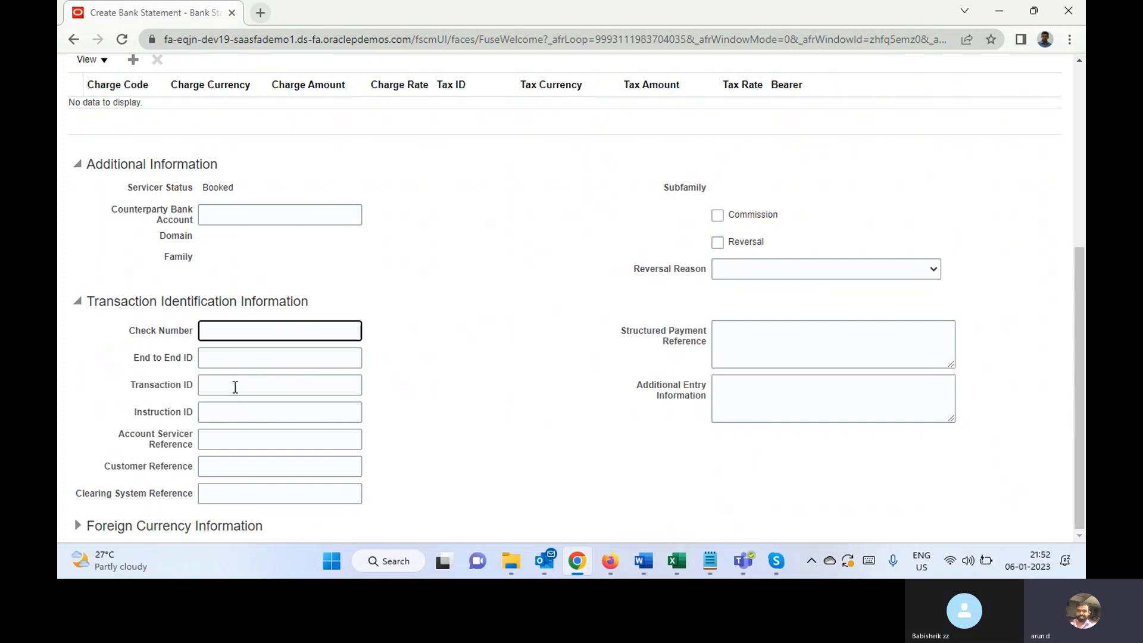
pyautogui.click(235, 386)
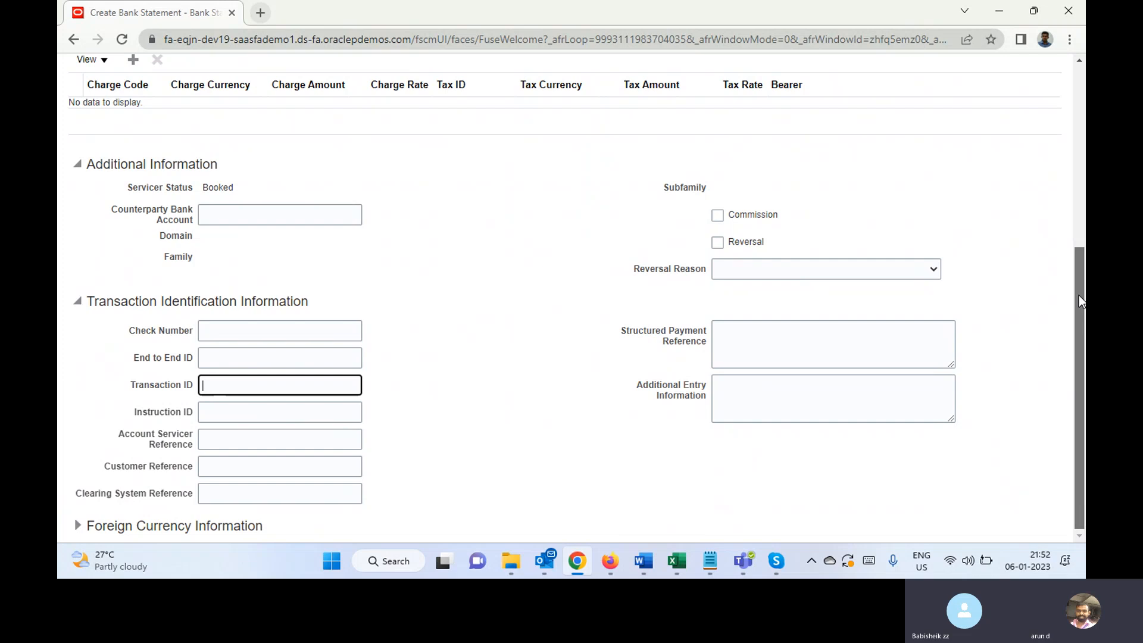
pyautogui.scroll(2, 1079, 295)
pyautogui.moveTo(1084, 205); pyautogui.dragTo(1084, 104)
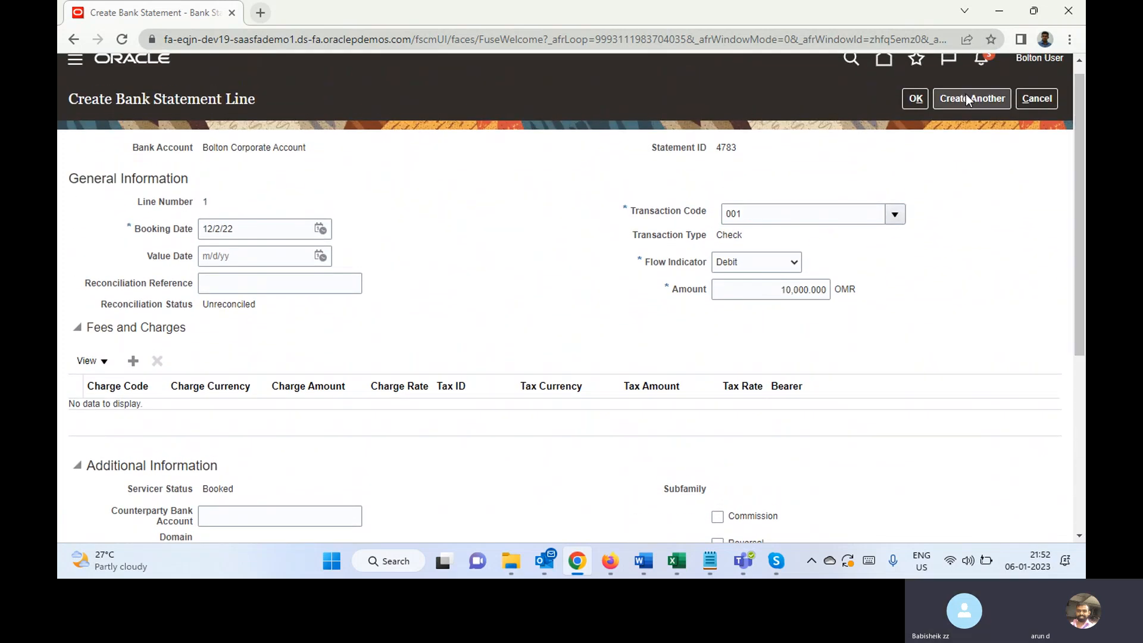
pyautogui.click(917, 99)
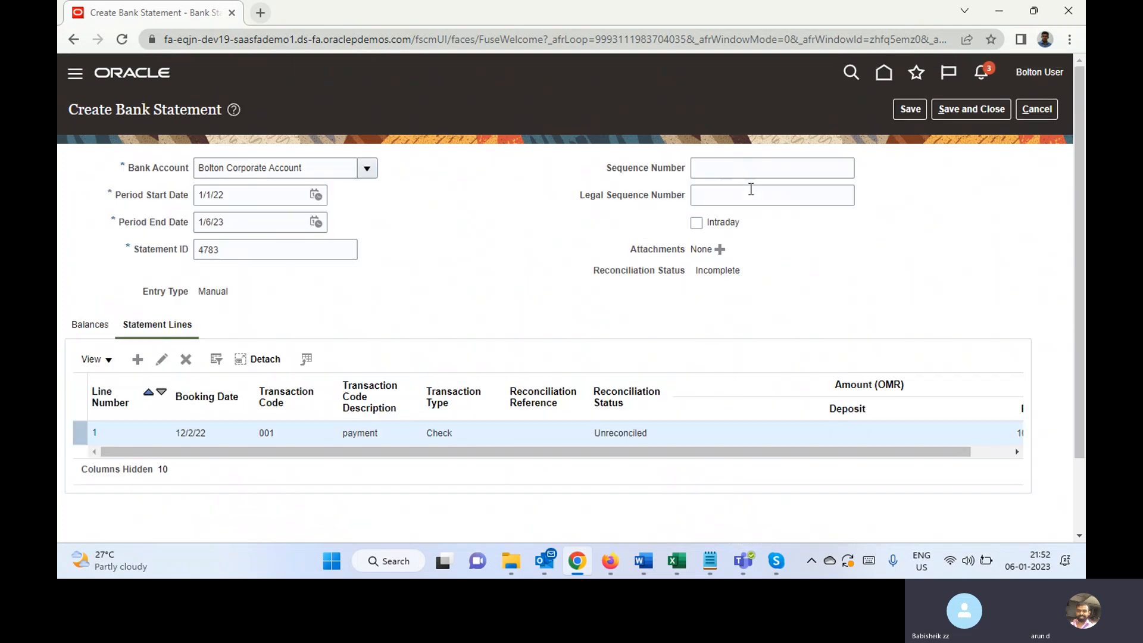
# Step: Save the bank statement, then save and close it, accepting the balance warnings
pyautogui.click(910, 109)
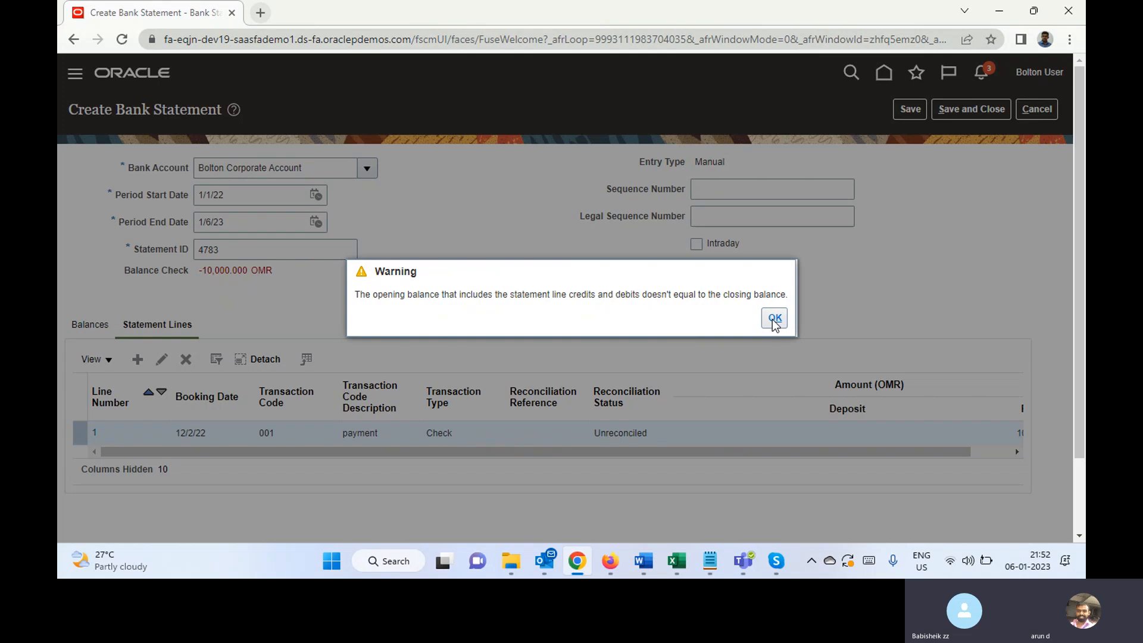
pyautogui.click(775, 319)
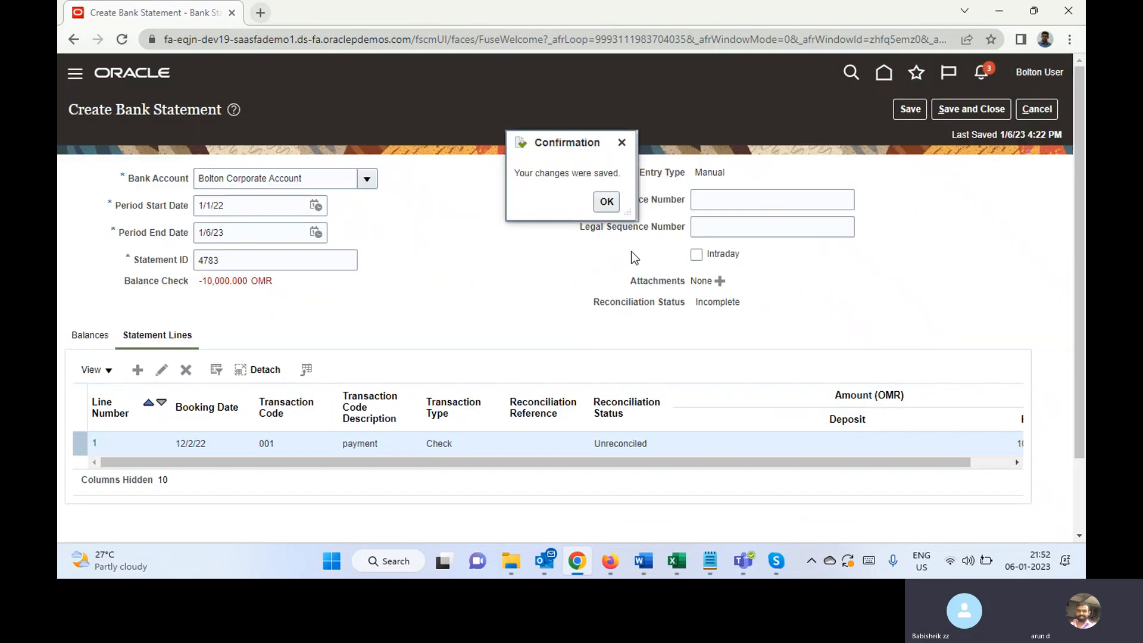
pyautogui.click(613, 203)
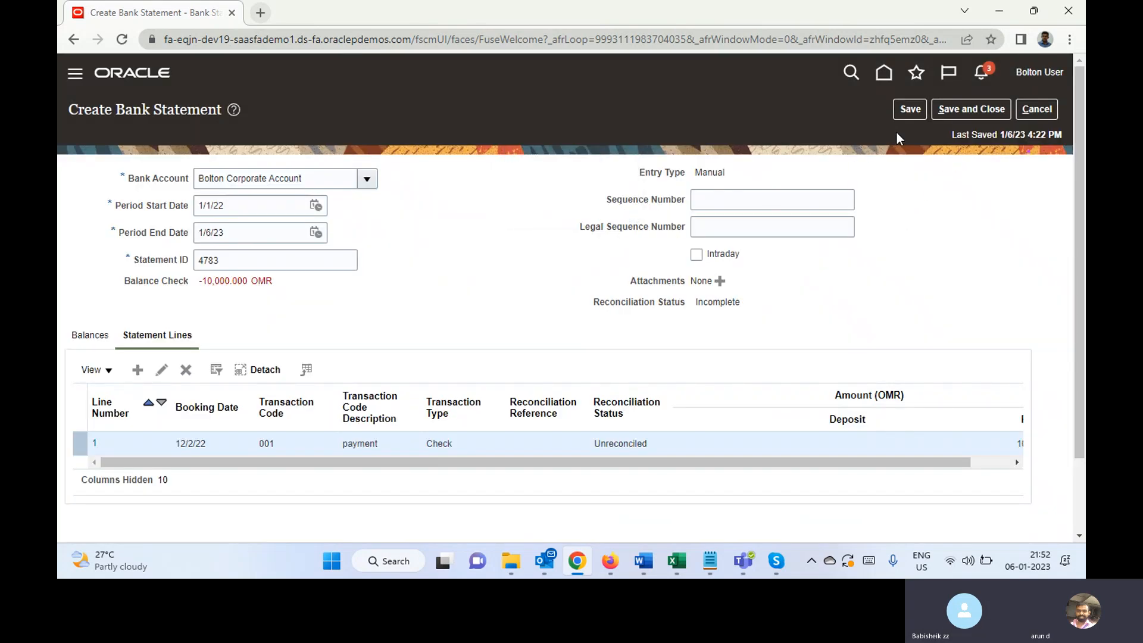
pyautogui.click(962, 109)
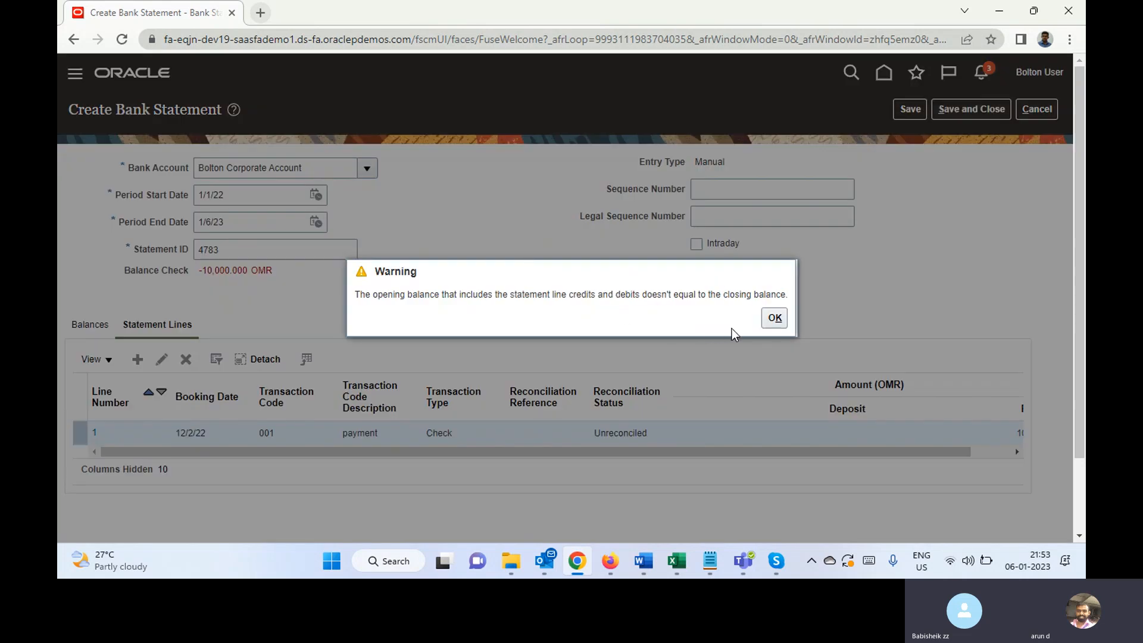
pyautogui.click(774, 319)
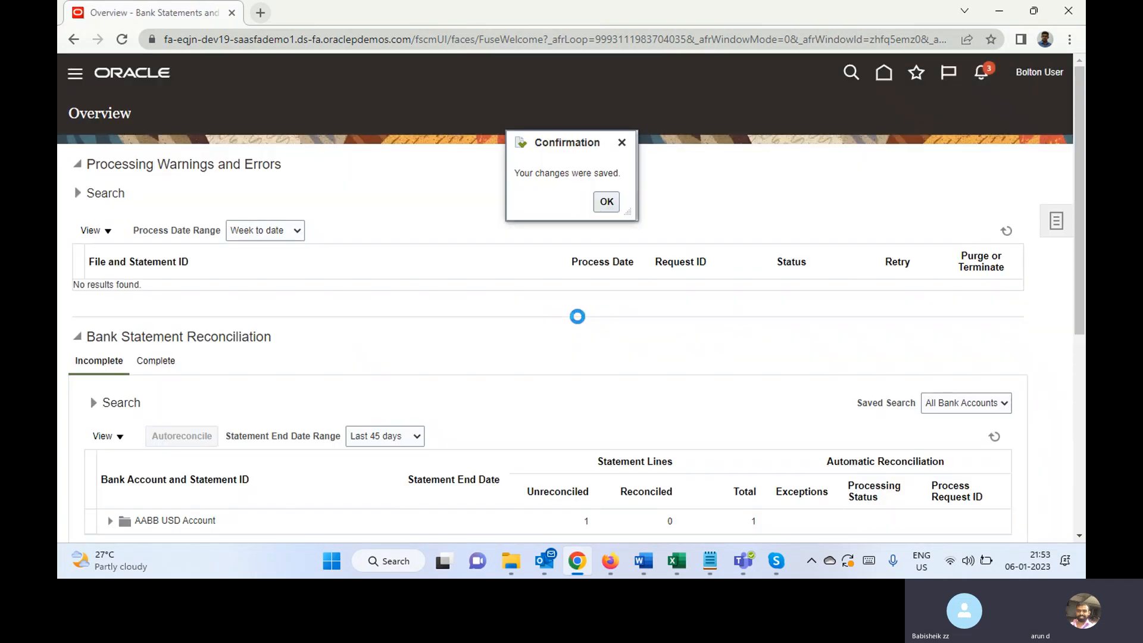
pyautogui.click(616, 208)
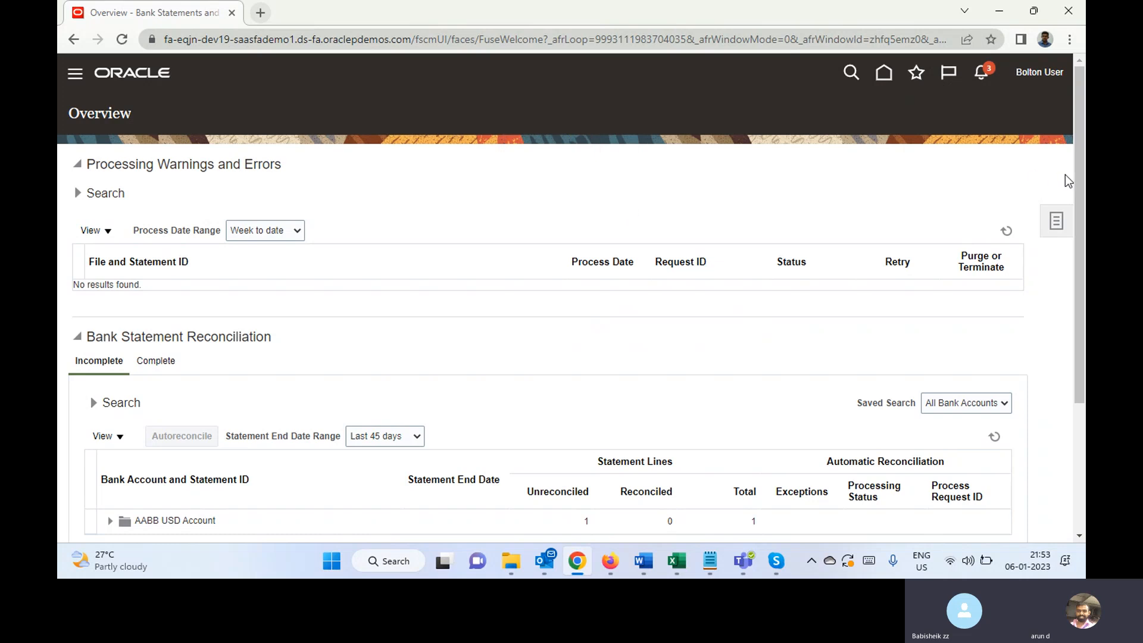
# Step: Open Manual Reconciliation and search the unreconciled bank statement lines and system transactions for Bolton Corporate Account
pyautogui.click(1056, 221)
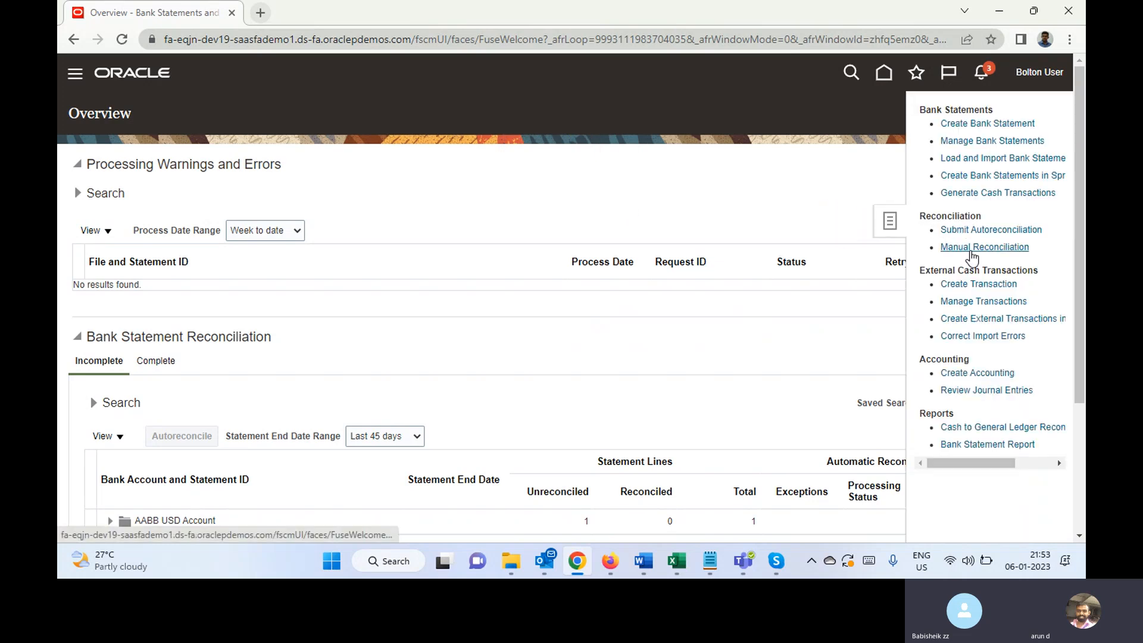
pyautogui.click(972, 251)
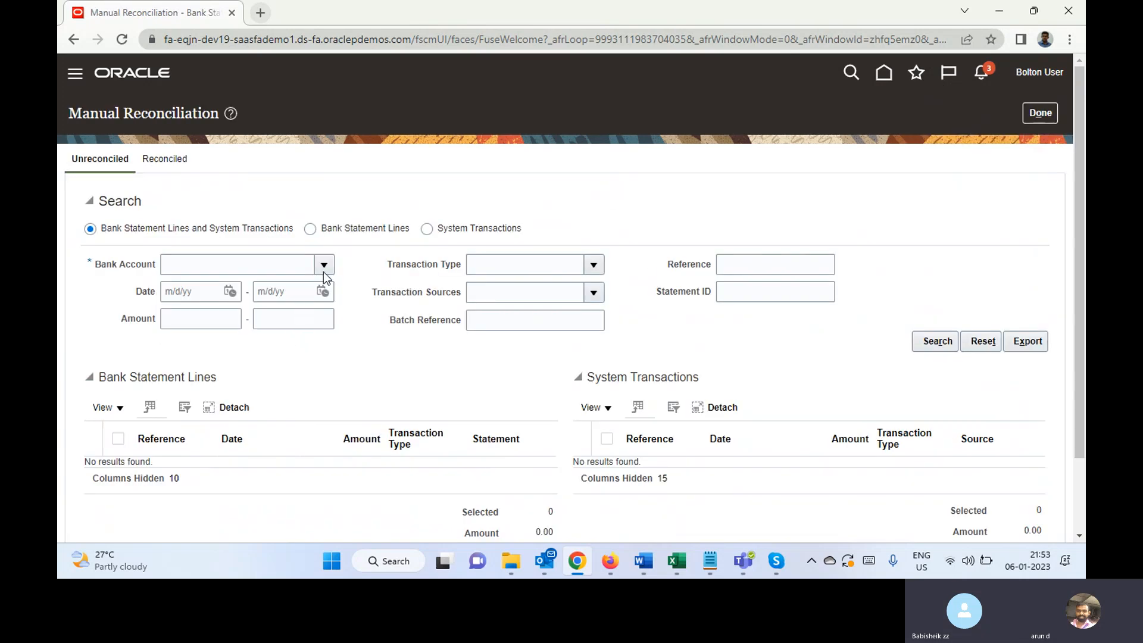
pyautogui.click(328, 264)
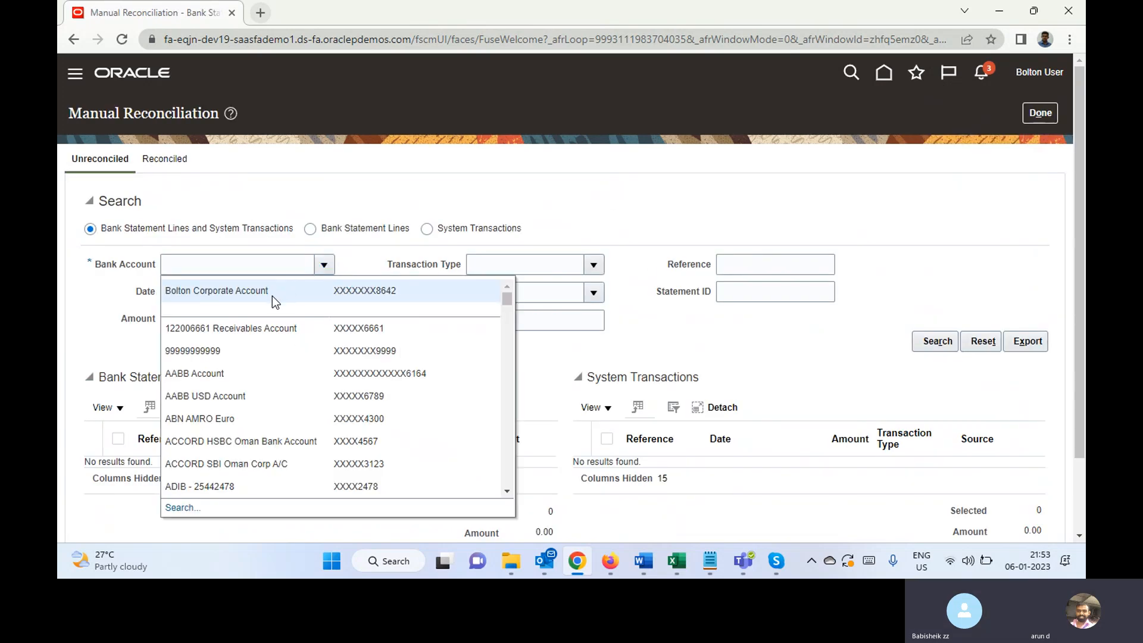
pyautogui.press('Escape')
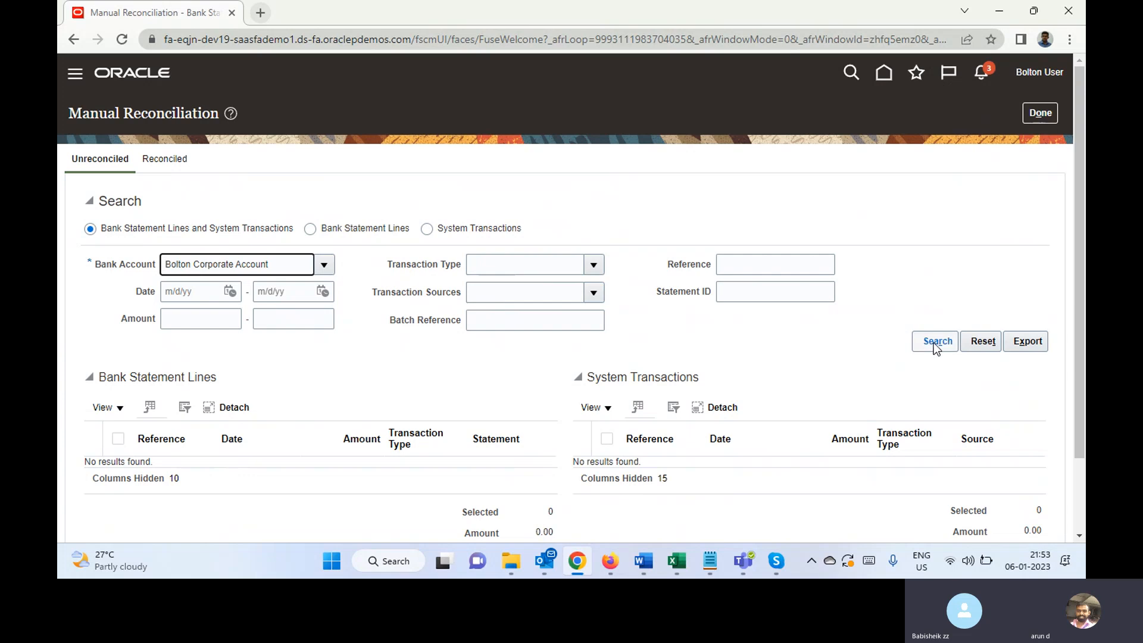
pyautogui.click(935, 342)
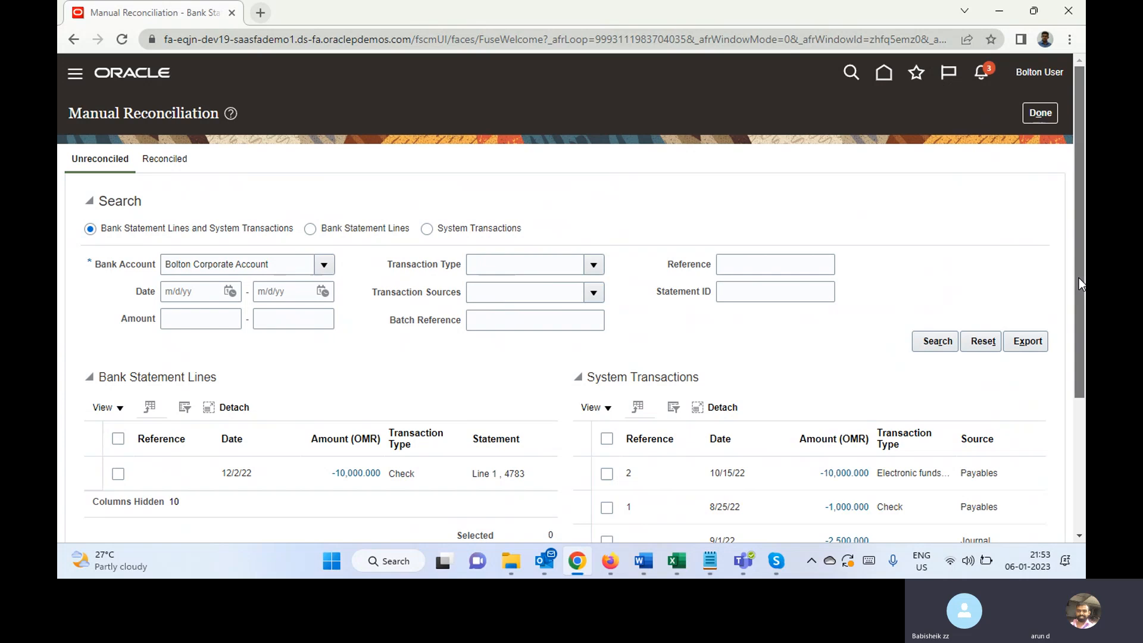
# Step: Reconcile the 12/2/22 statement line with the 10/15/22 Payables transaction of -10,000.000 OMR, continuing despite the date difference
pyautogui.moveTo(1078, 278); pyautogui.dragTo(1068, 406)
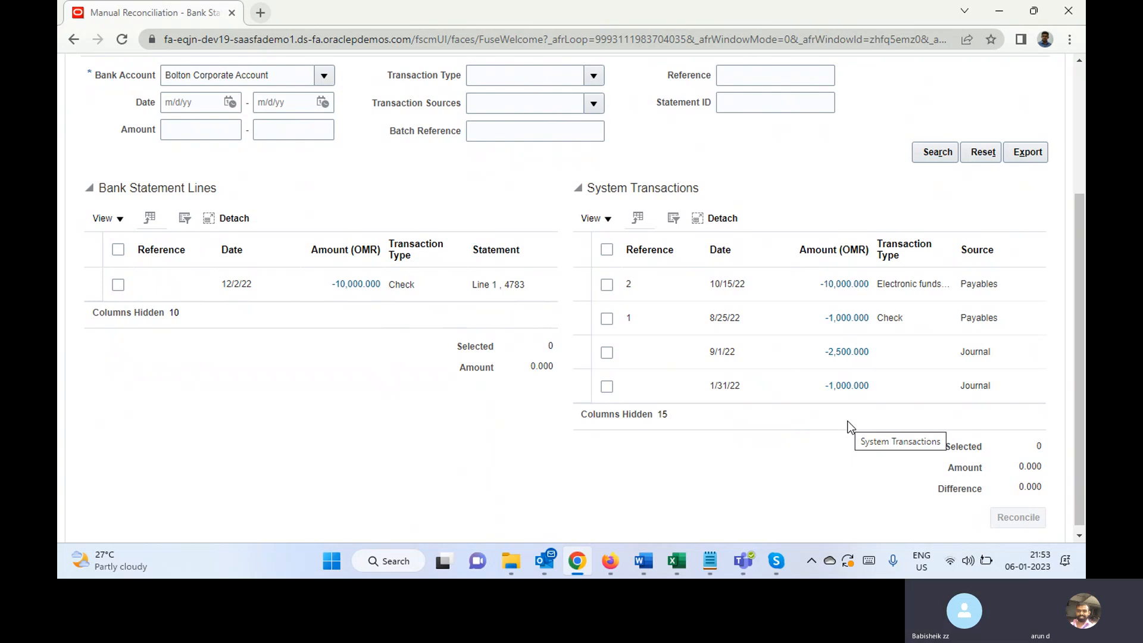
pyautogui.click(118, 284)
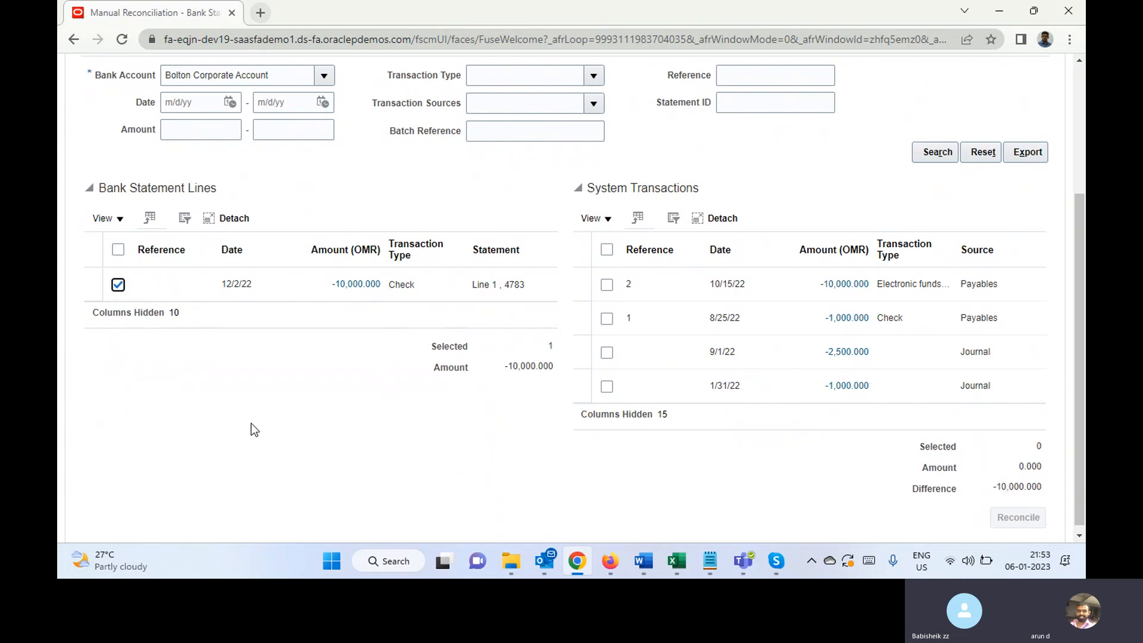
pyautogui.click(607, 284)
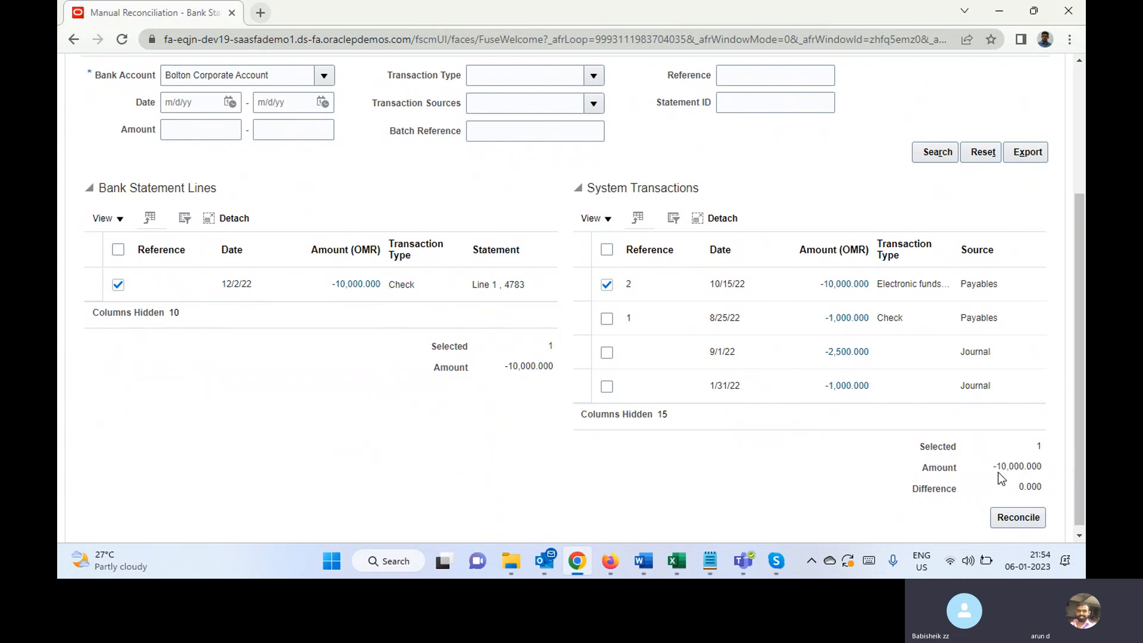
pyautogui.click(1016, 523)
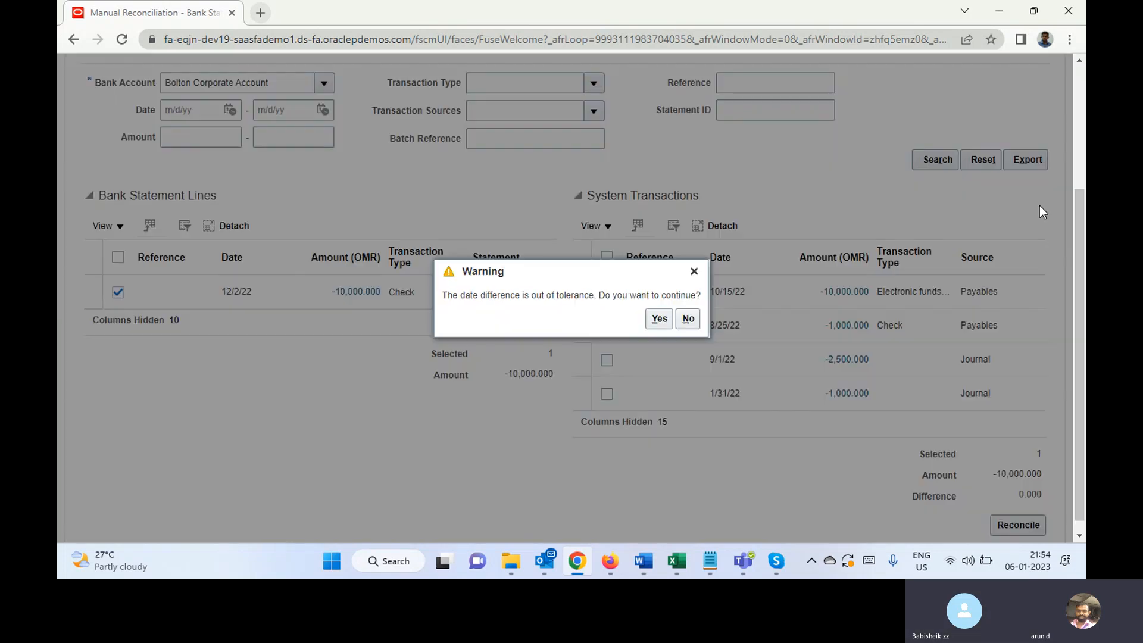
pyautogui.click(665, 319)
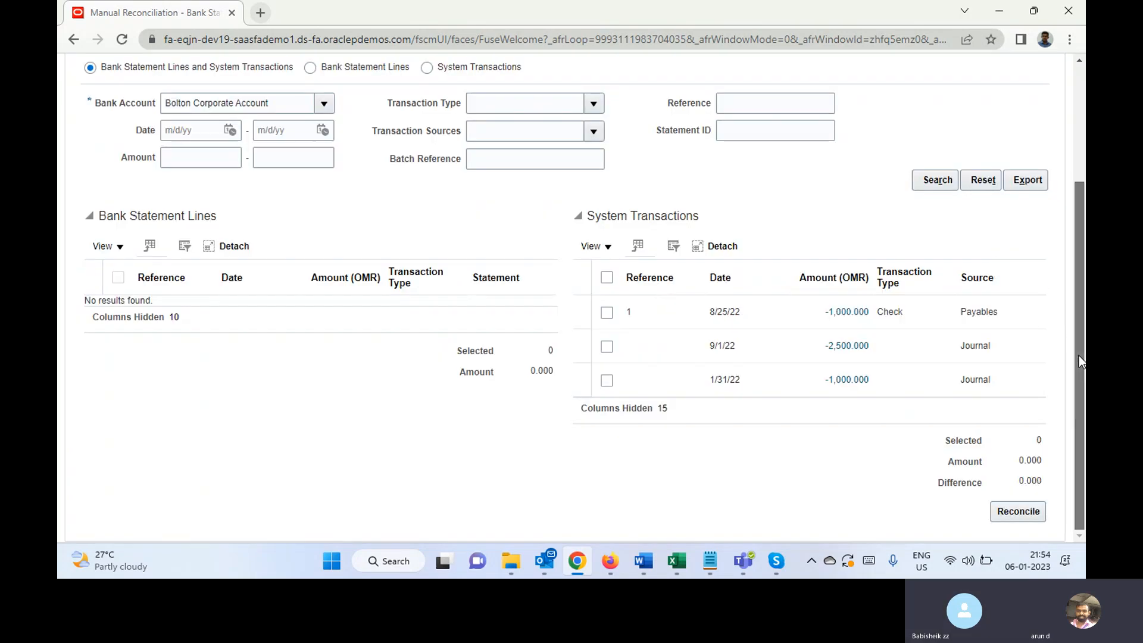
# Step: Search the reconciled bank statement lines for Bolton Corporate Account and examine the matched Statement and Payables entries
pyautogui.moveTo(1079, 356); pyautogui.dragTo(1079, 241)
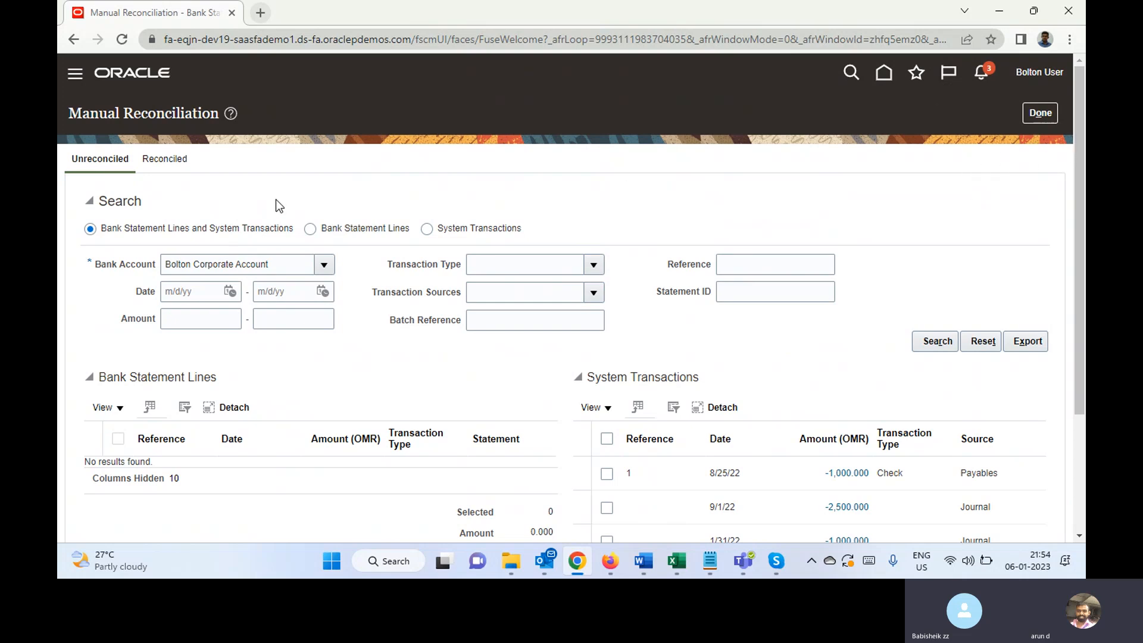
pyautogui.click(165, 159)
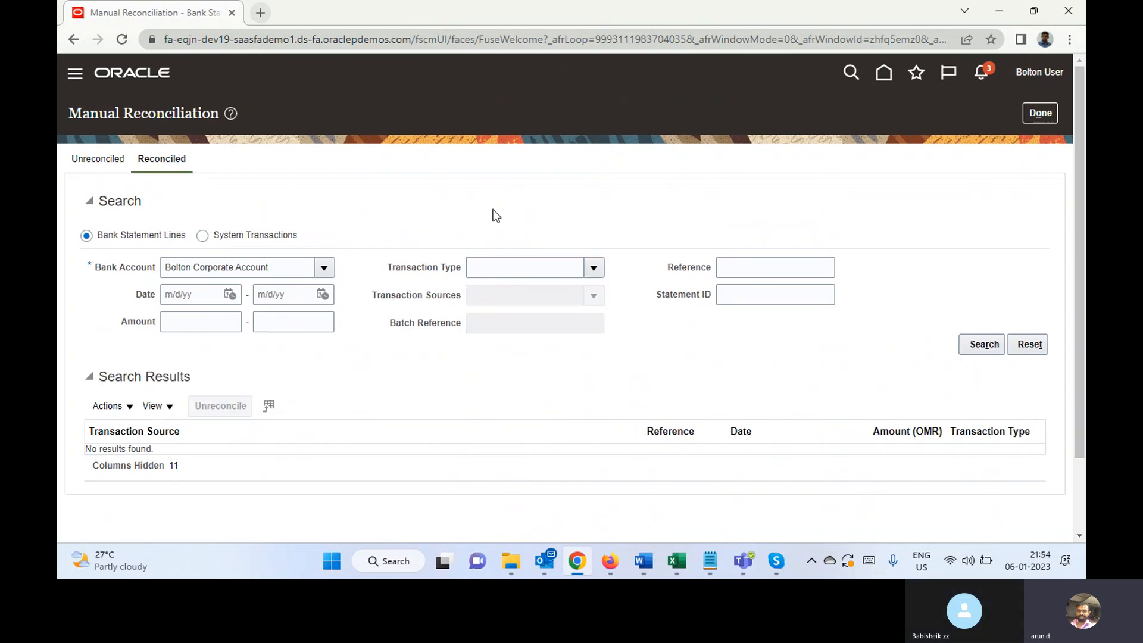
pyautogui.click(976, 352)
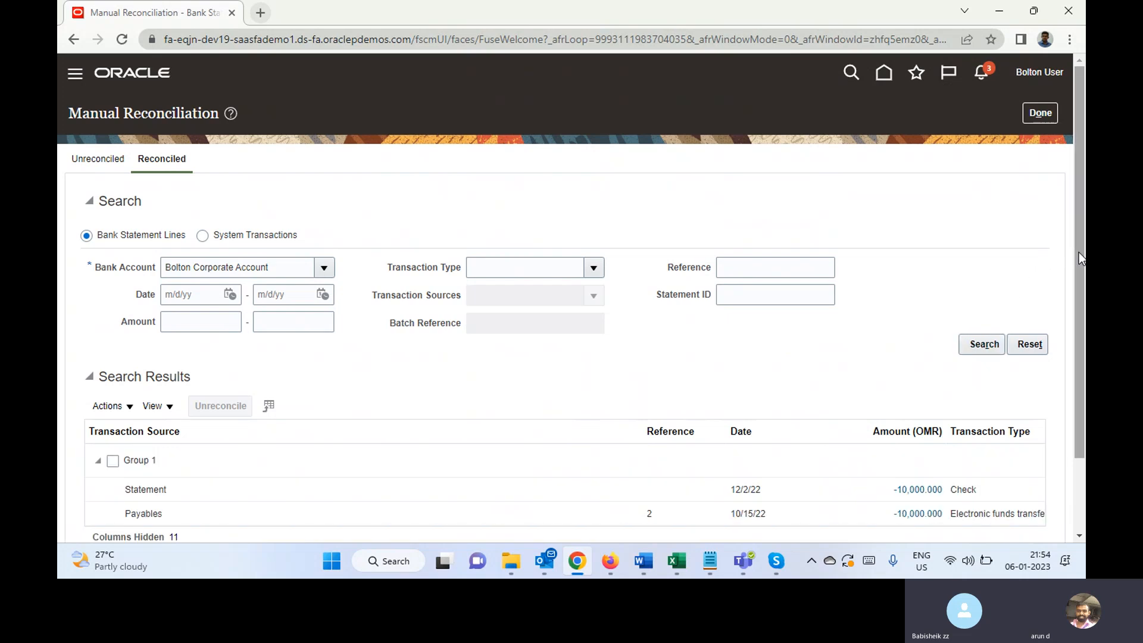
pyautogui.scroll(-2, 1080, 255)
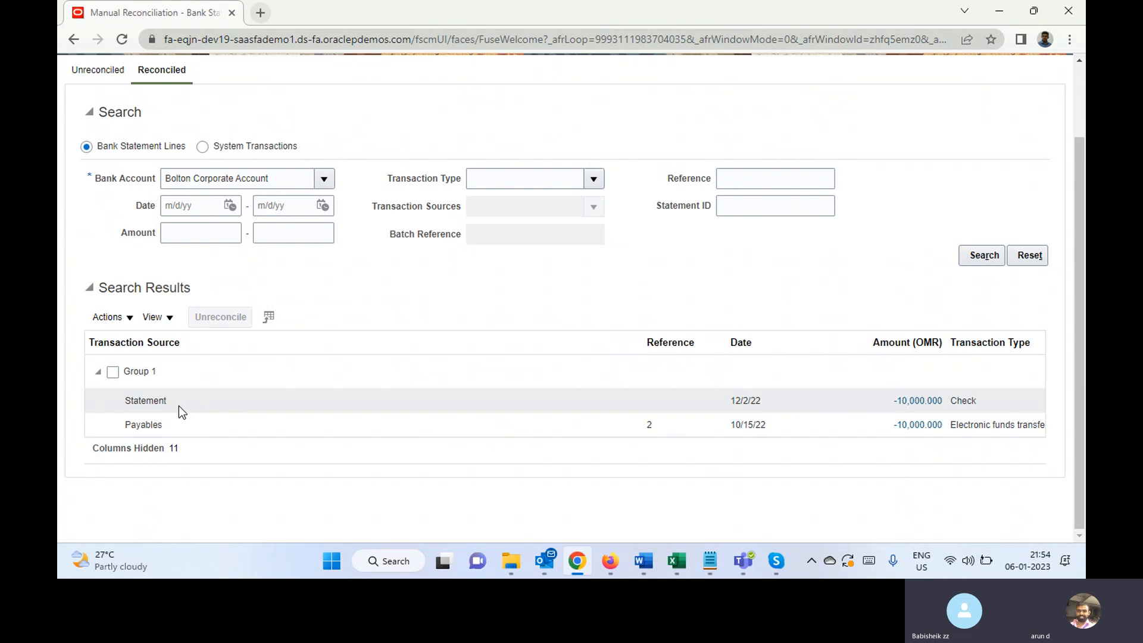
pyautogui.click(148, 400)
pyautogui.click(148, 424)
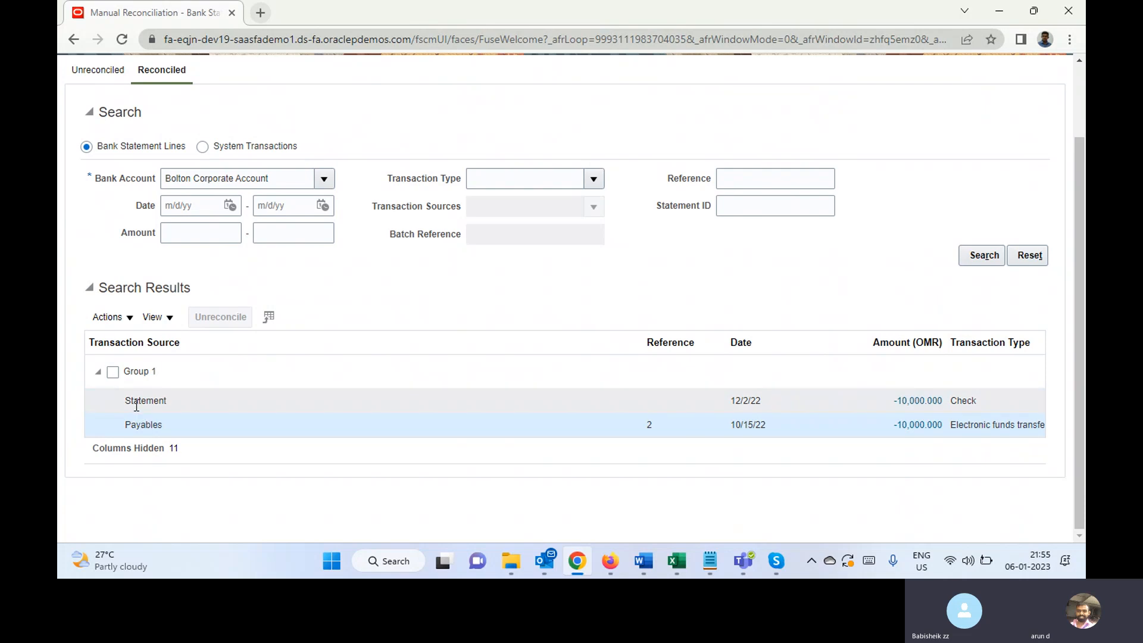
pyautogui.click(137, 404)
pyautogui.click(978, 424)
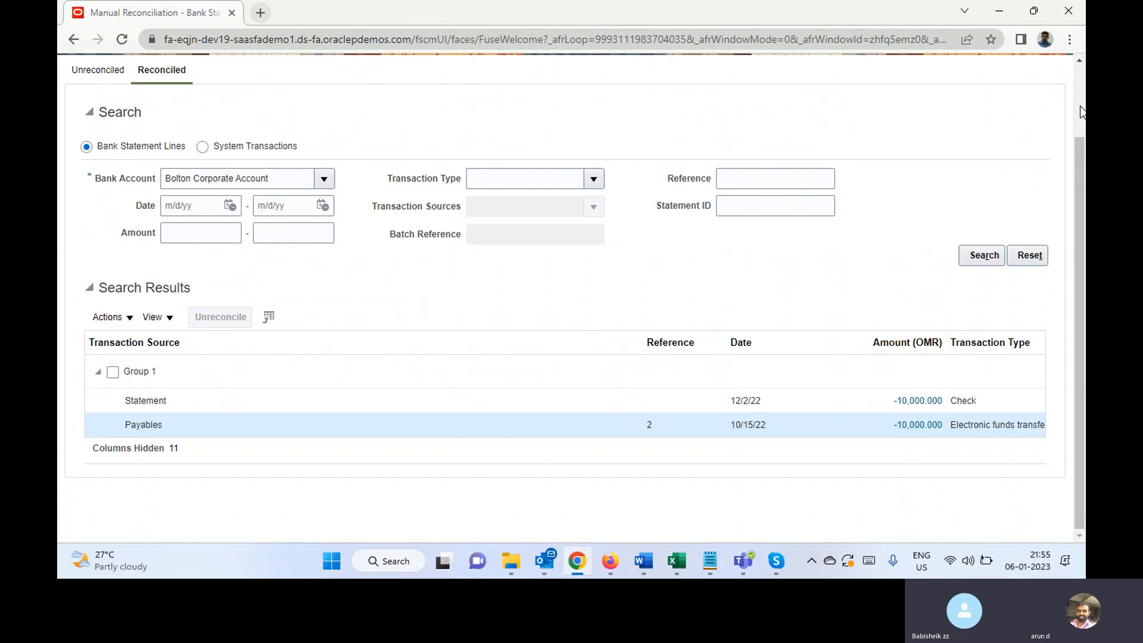
pyautogui.scroll(2, 1083, 122)
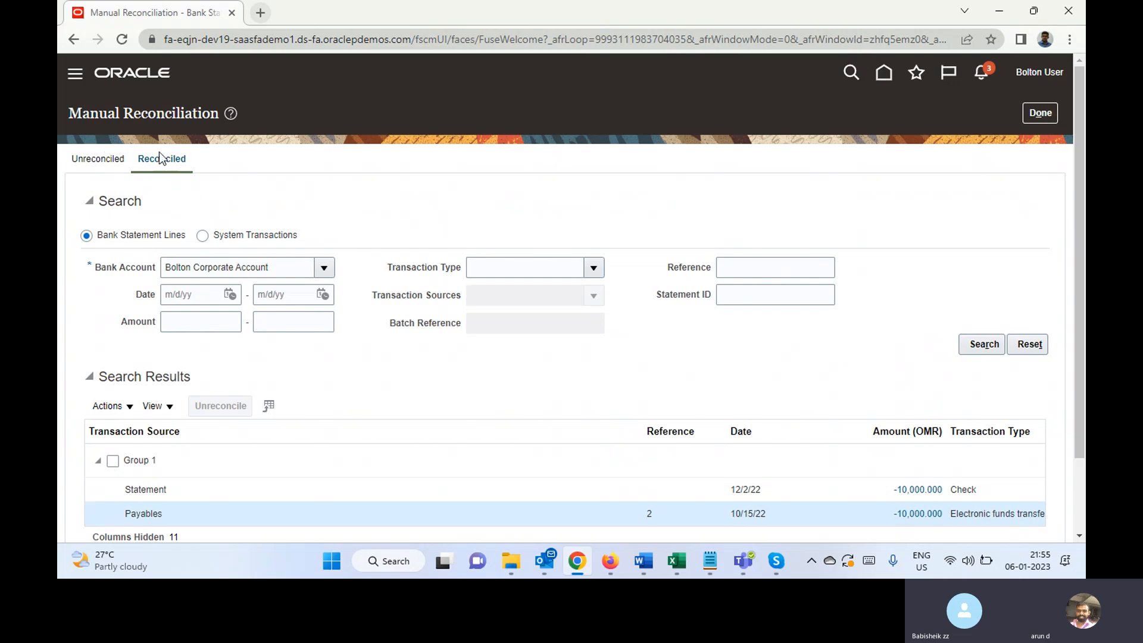
# Step: Review the remaining unreconciled transactions and finish manual reconciliation, returning to the overview
pyautogui.click(99, 161)
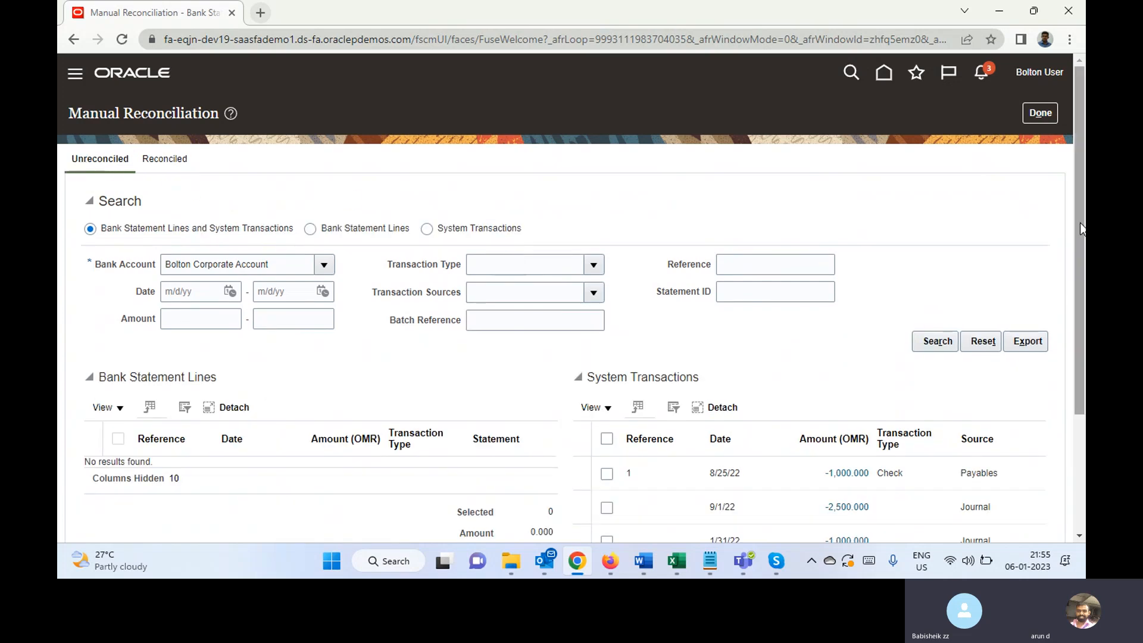
pyautogui.moveTo(1081, 228); pyautogui.dragTo(949, 163)
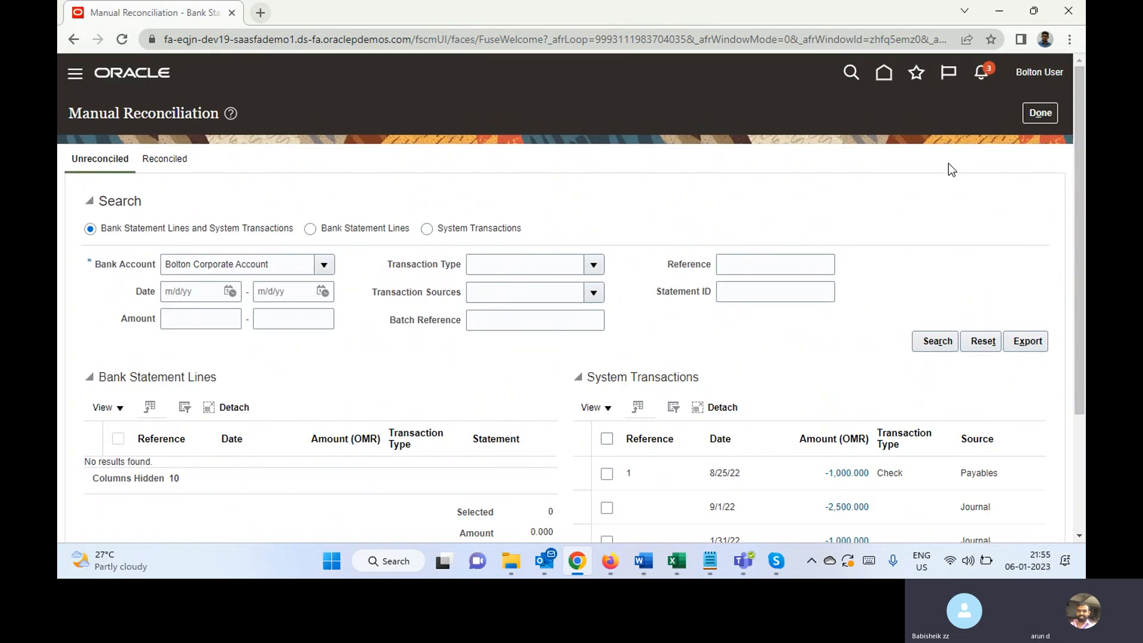
pyautogui.click(1036, 114)
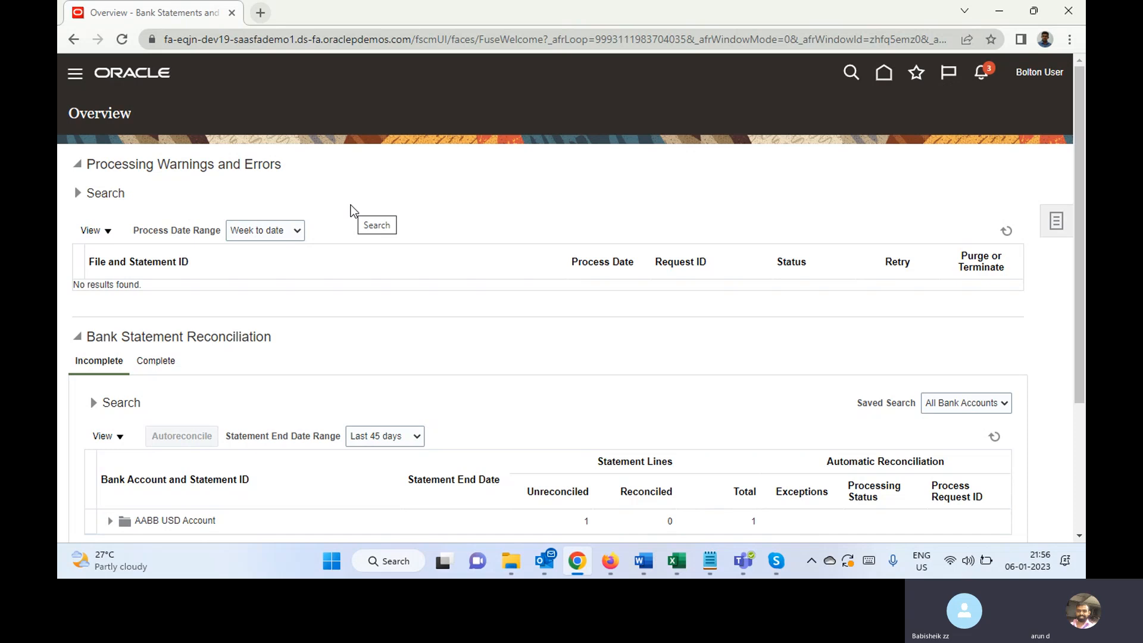
# Step: Open the Create Accounting process and set its subledger application to Cash Management
pyautogui.click(1053, 228)
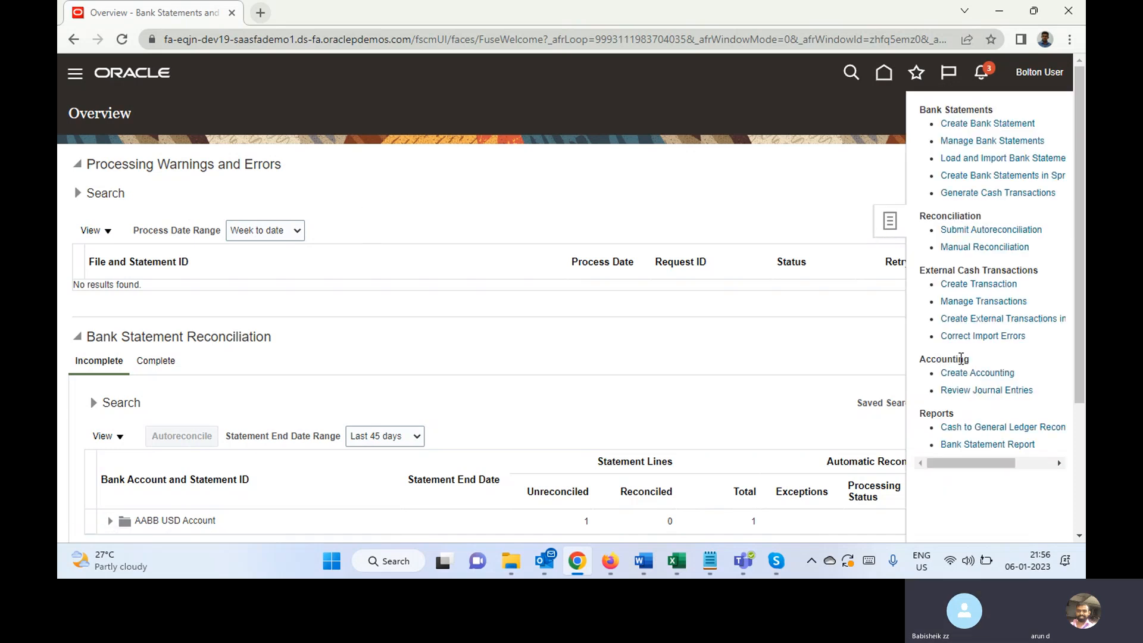
pyautogui.click(977, 374)
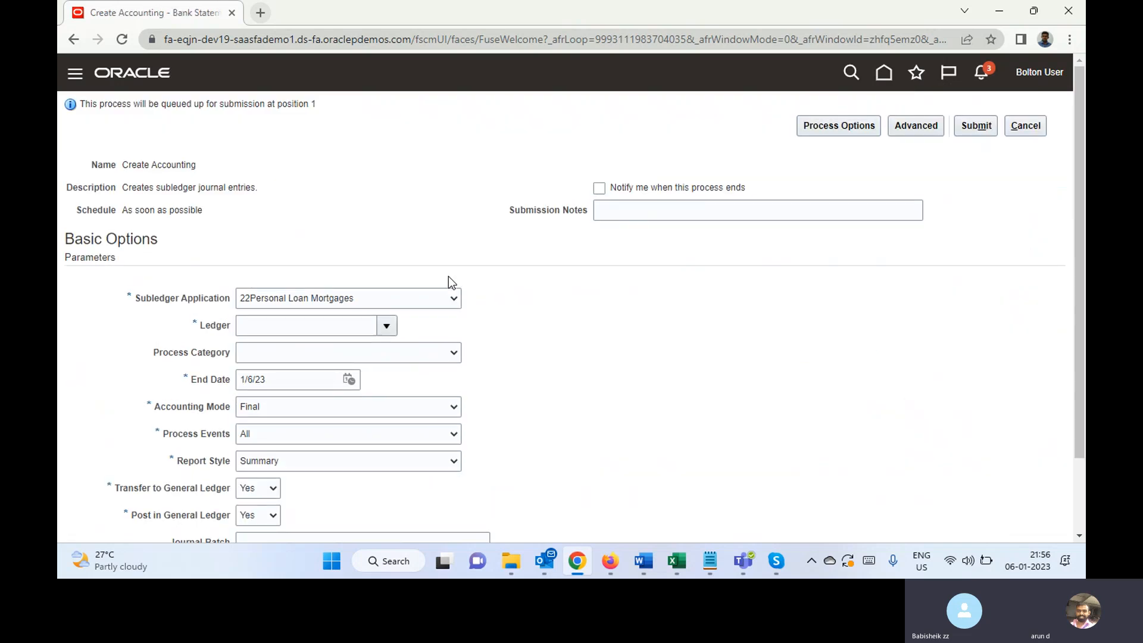
pyautogui.click(404, 307)
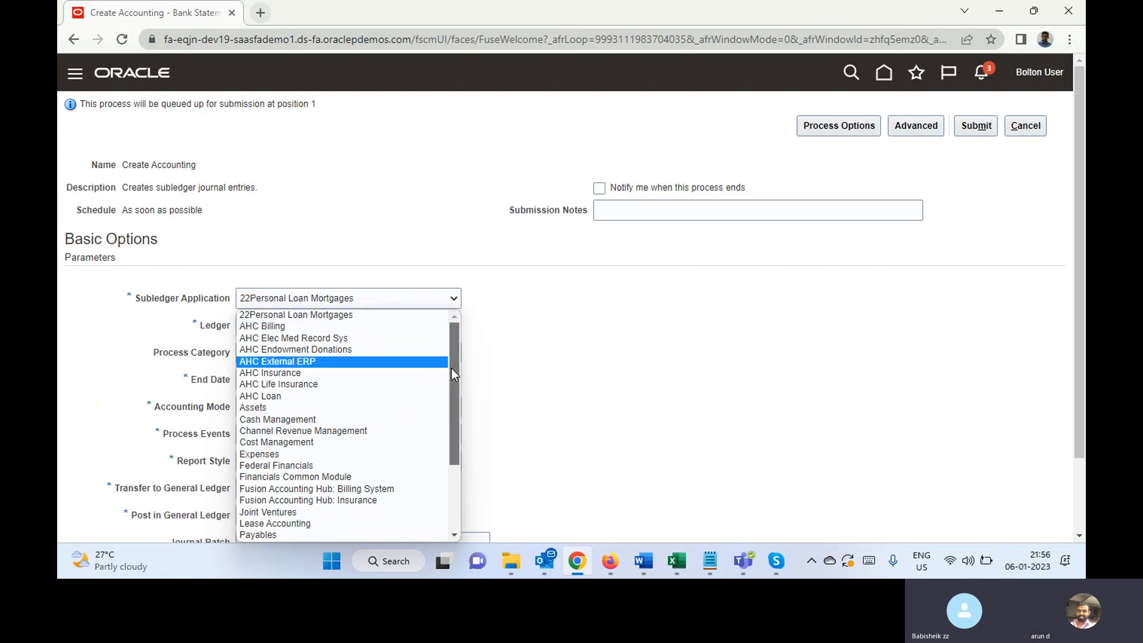
pyautogui.scroll(-1, 448, 393)
pyautogui.scroll(-2, 448, 396)
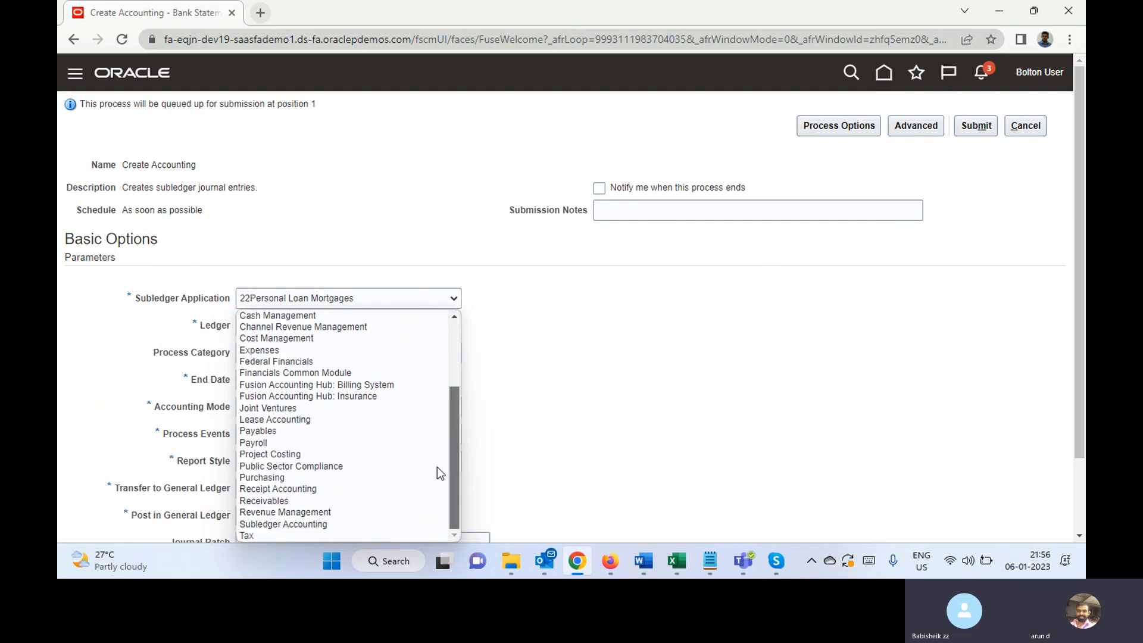
pyautogui.scroll(3, 439, 470)
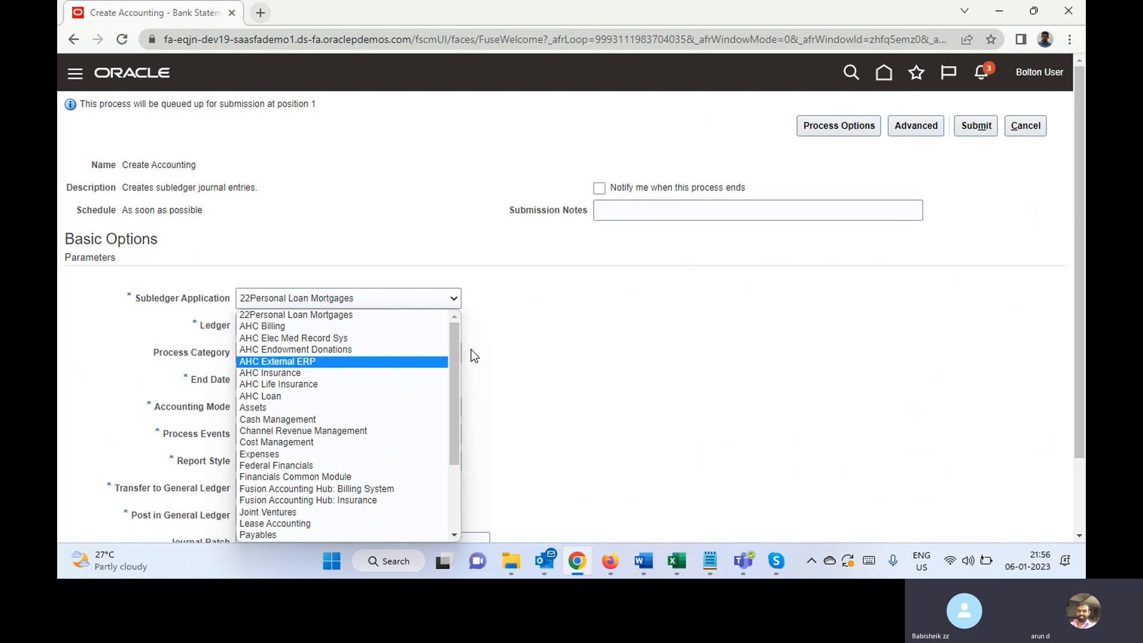
pyautogui.press('c')
pyautogui.press('Return')
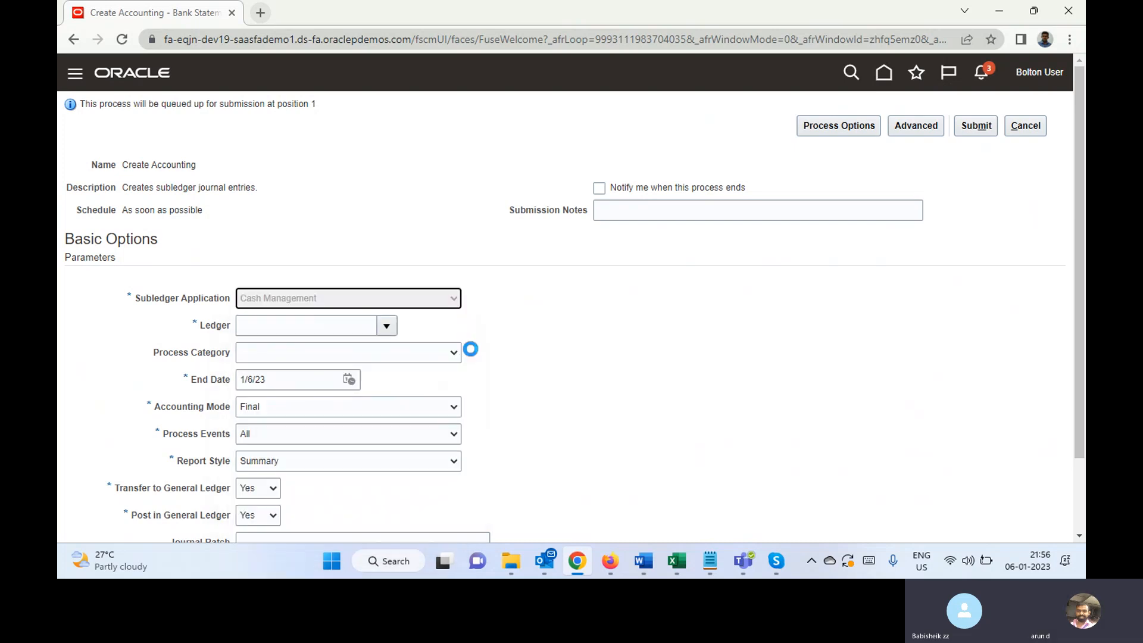
# Step: Set the accounting process's ledger to Bolton Primary Ledger
pyautogui.click(347, 328)
pyautogui.write('bol')
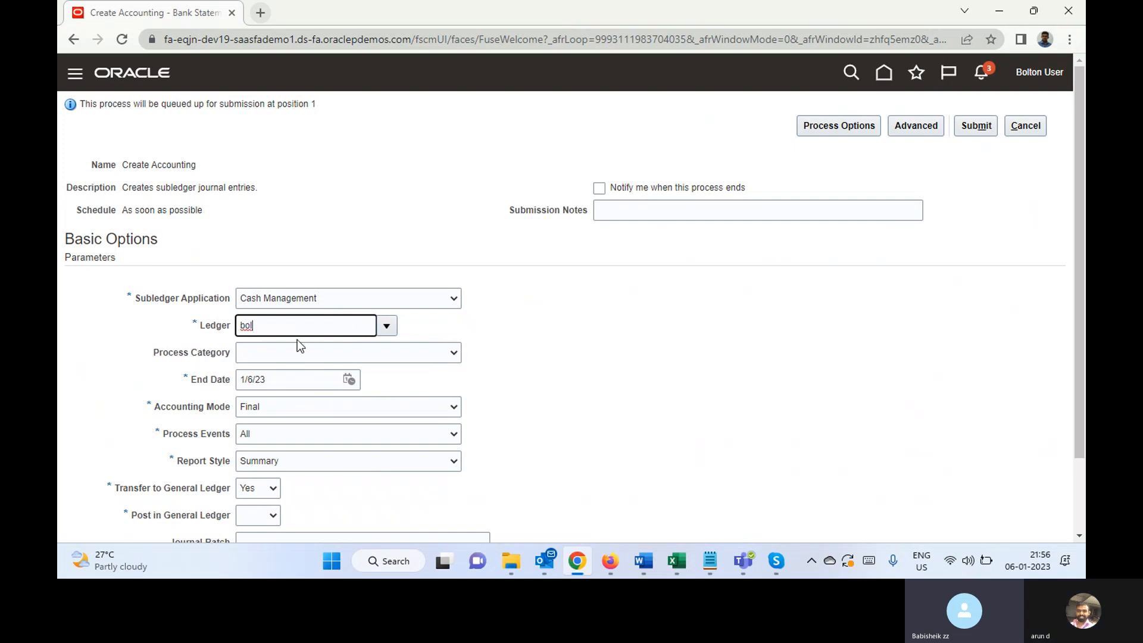
pyautogui.press('Tab')
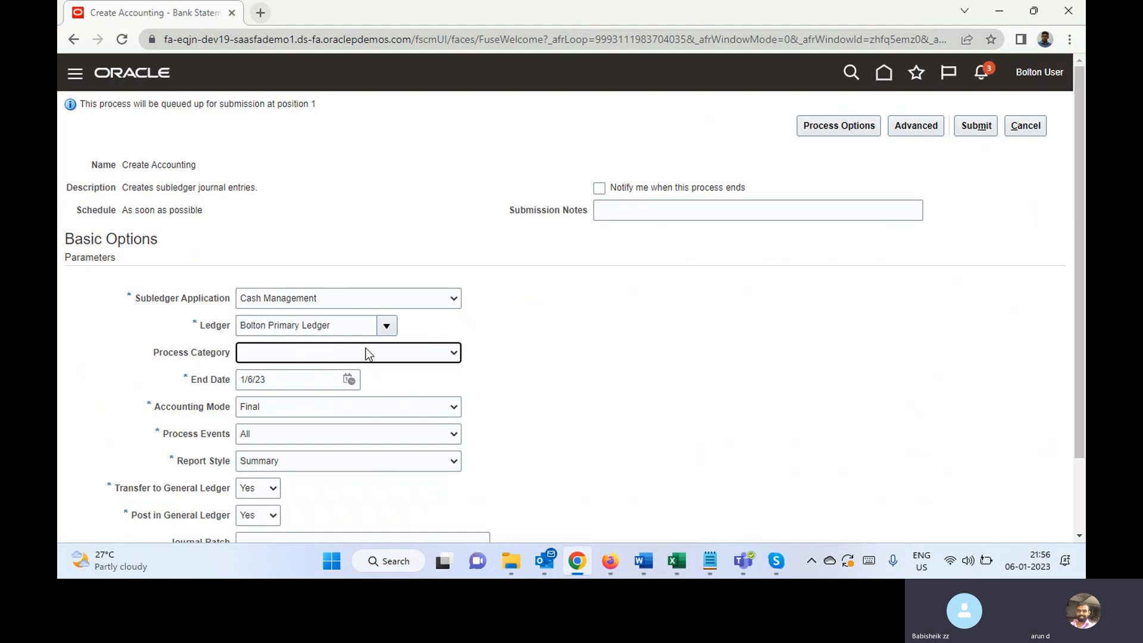
# Step: Review the available choices for process category, accounting mode and process events, leaving category blank, mode Final and events All
pyautogui.click(439, 352)
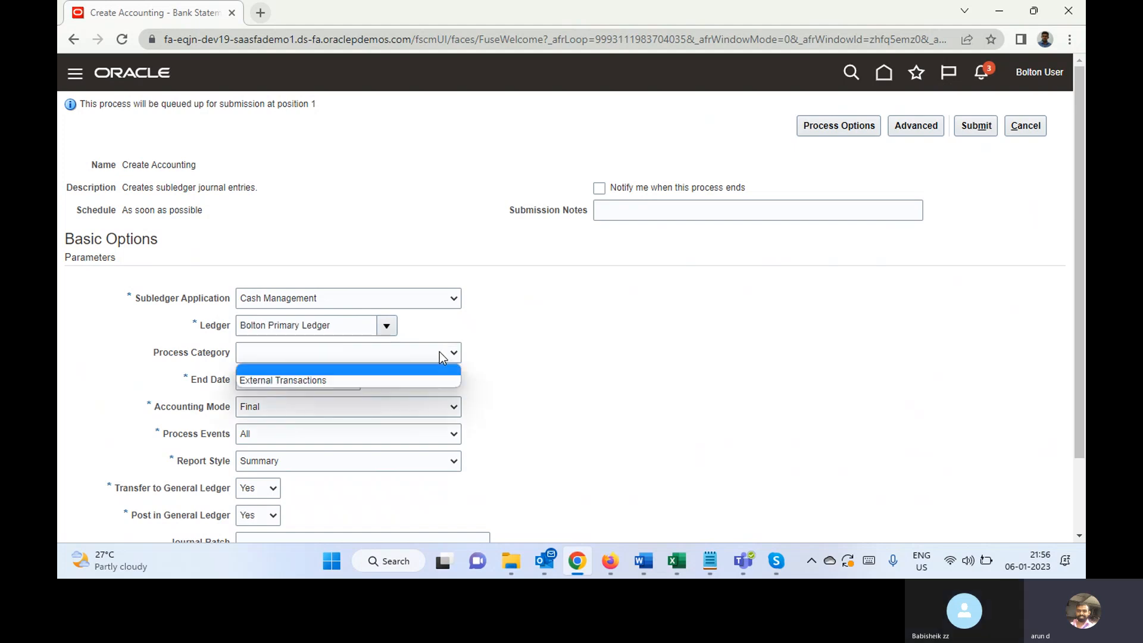
pyautogui.click(506, 343)
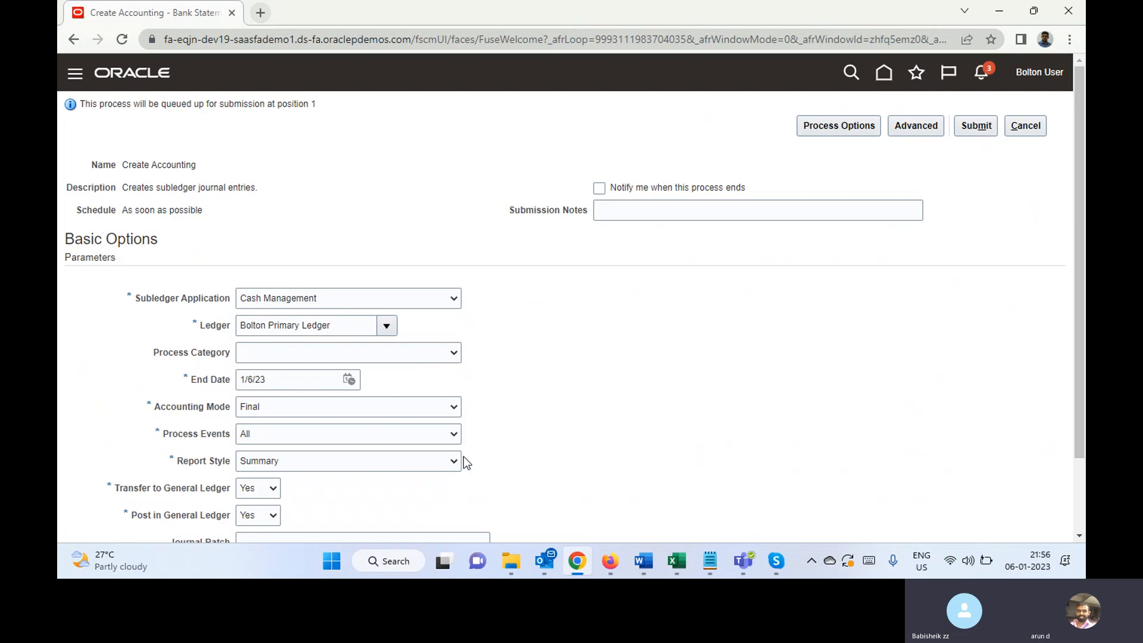
pyautogui.click(327, 409)
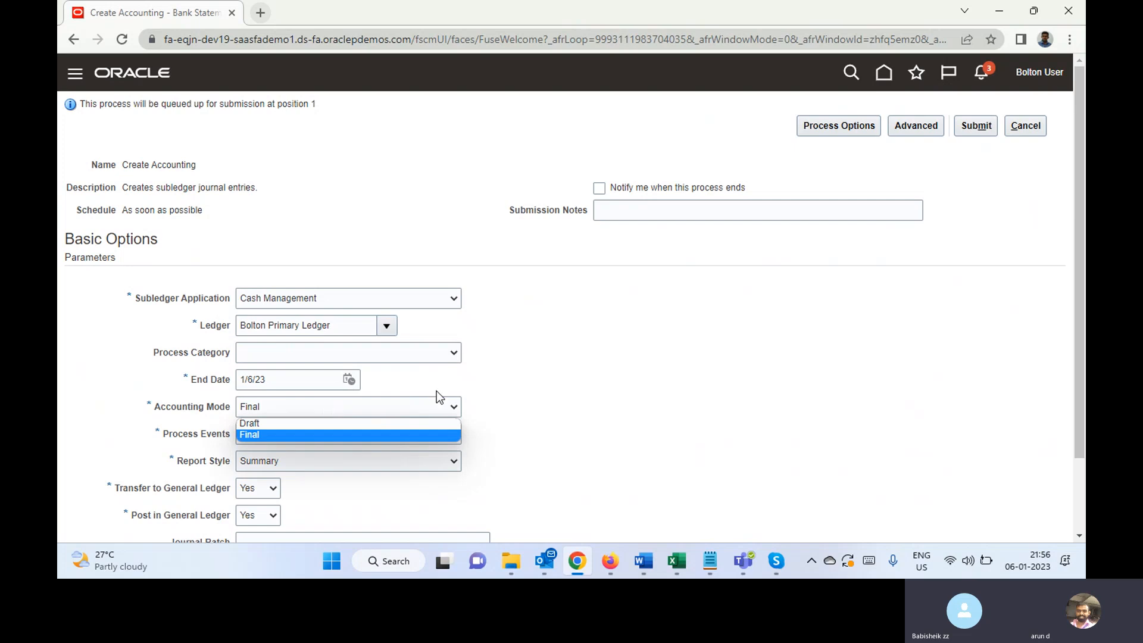
pyautogui.click(553, 384)
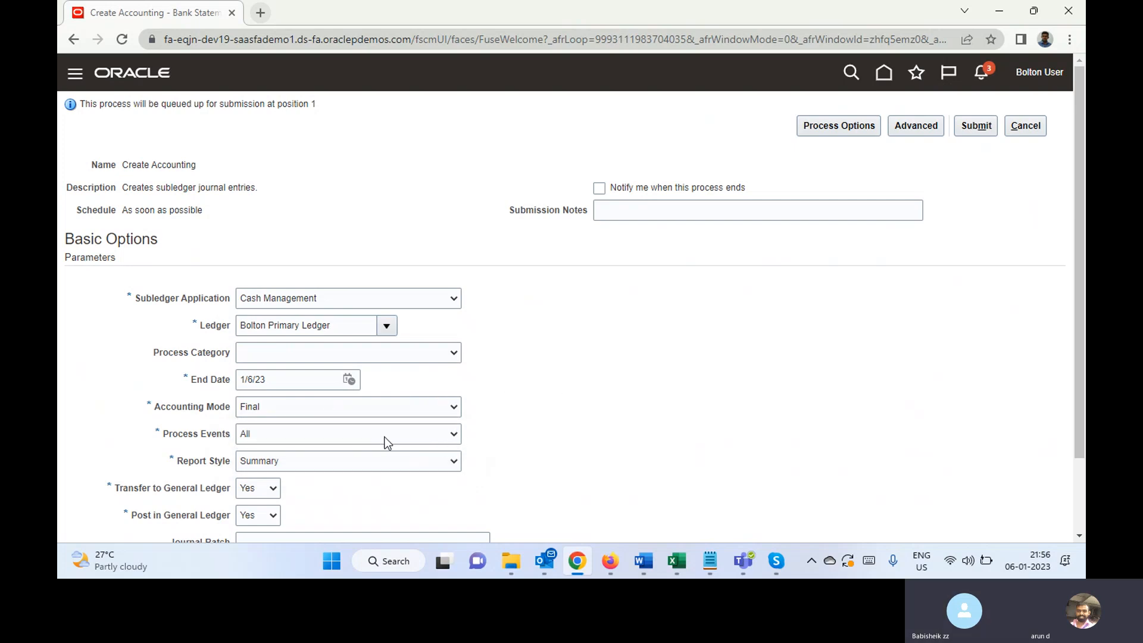
pyautogui.click(359, 409)
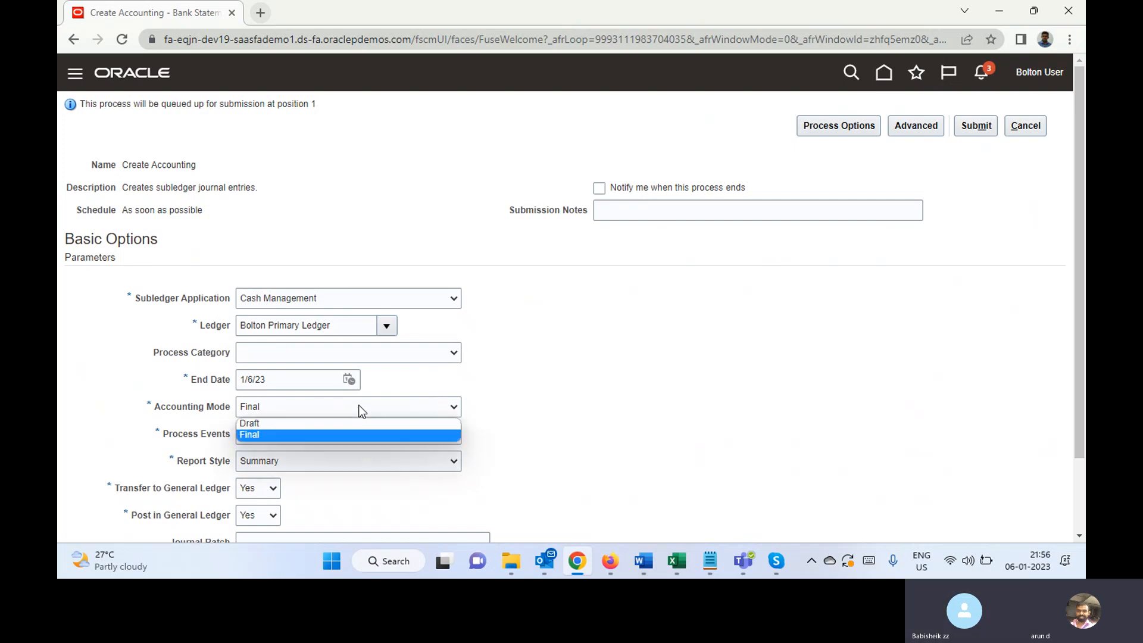
pyautogui.click(598, 376)
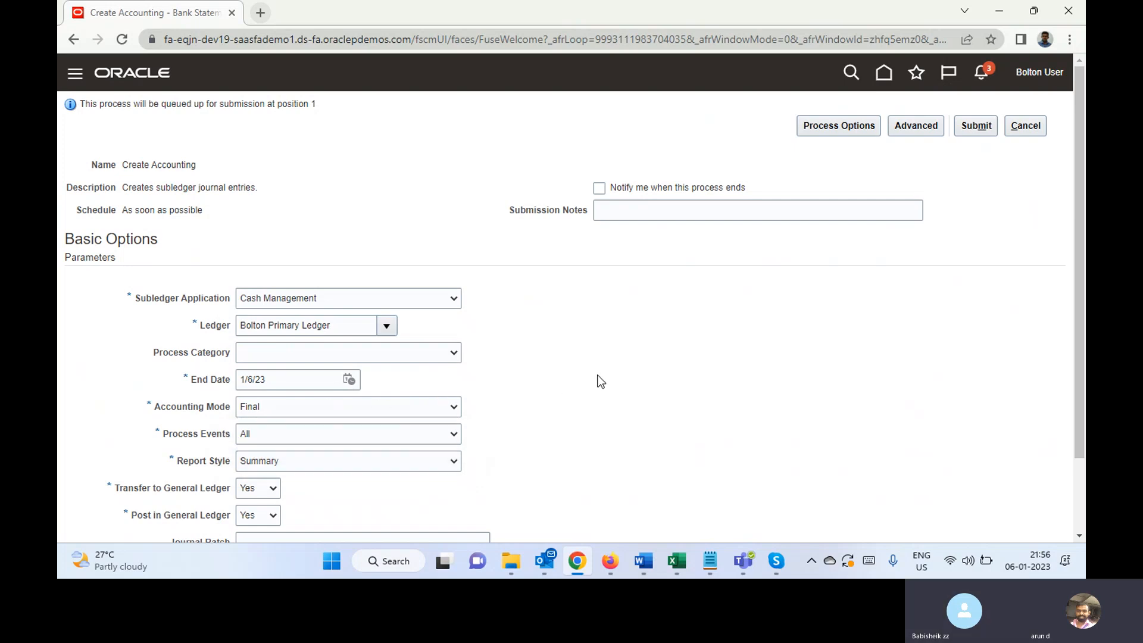
pyautogui.click(269, 436)
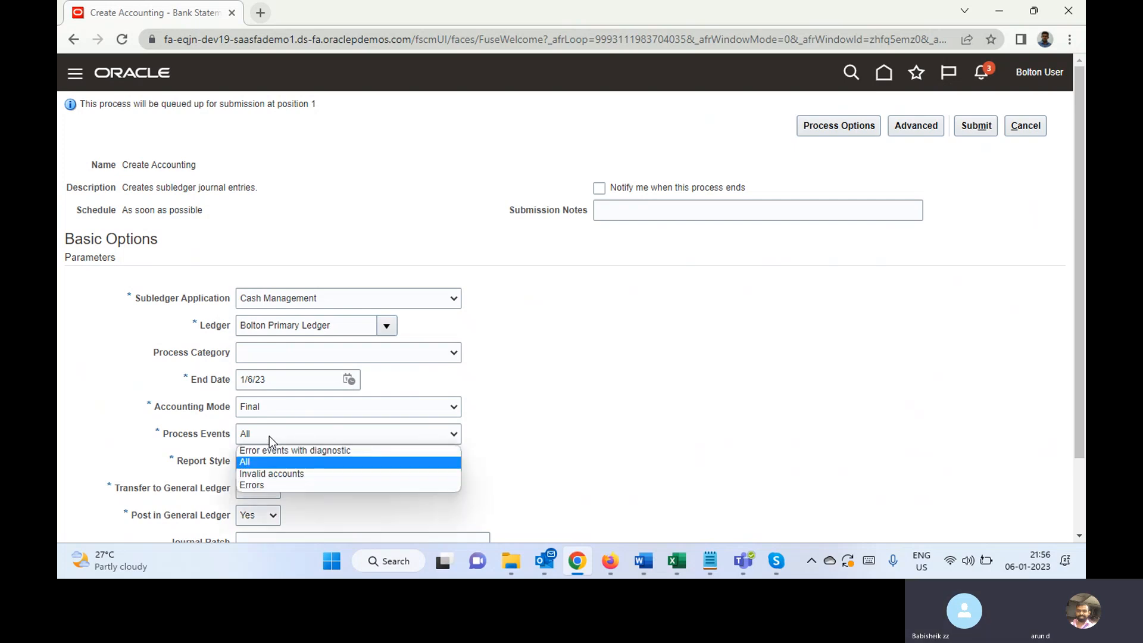
pyautogui.click(552, 428)
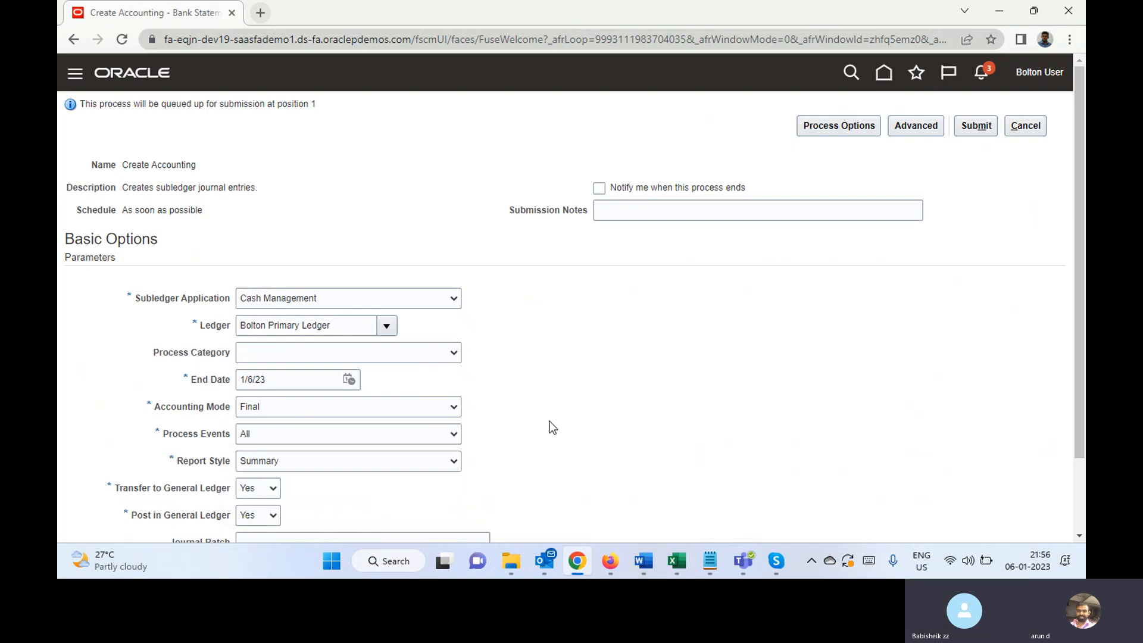
# Step: Set the report style to Detail, submit the Create Accounting process and dismiss the confirmation
pyautogui.click(349, 461)
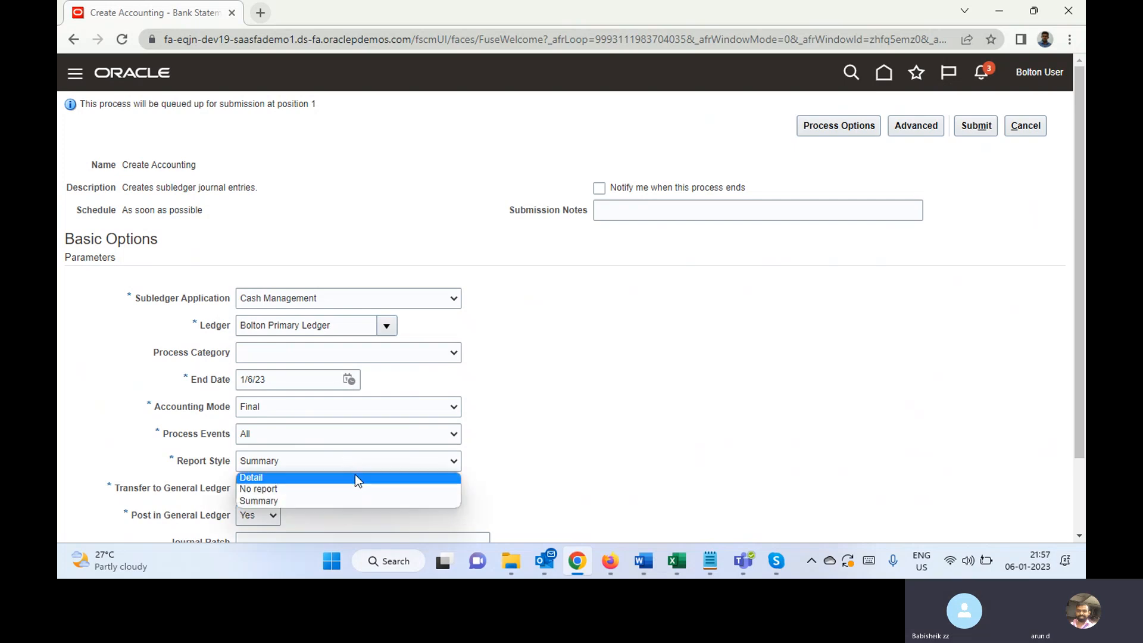
pyautogui.click(355, 476)
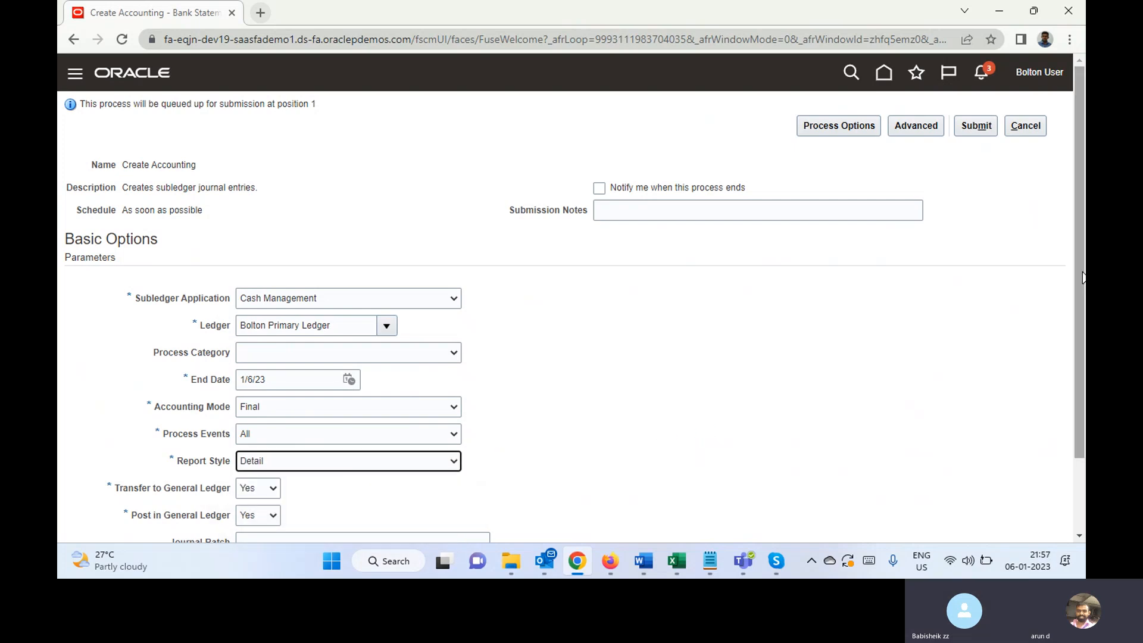
pyautogui.moveTo(1078, 266); pyautogui.dragTo(1085, 346)
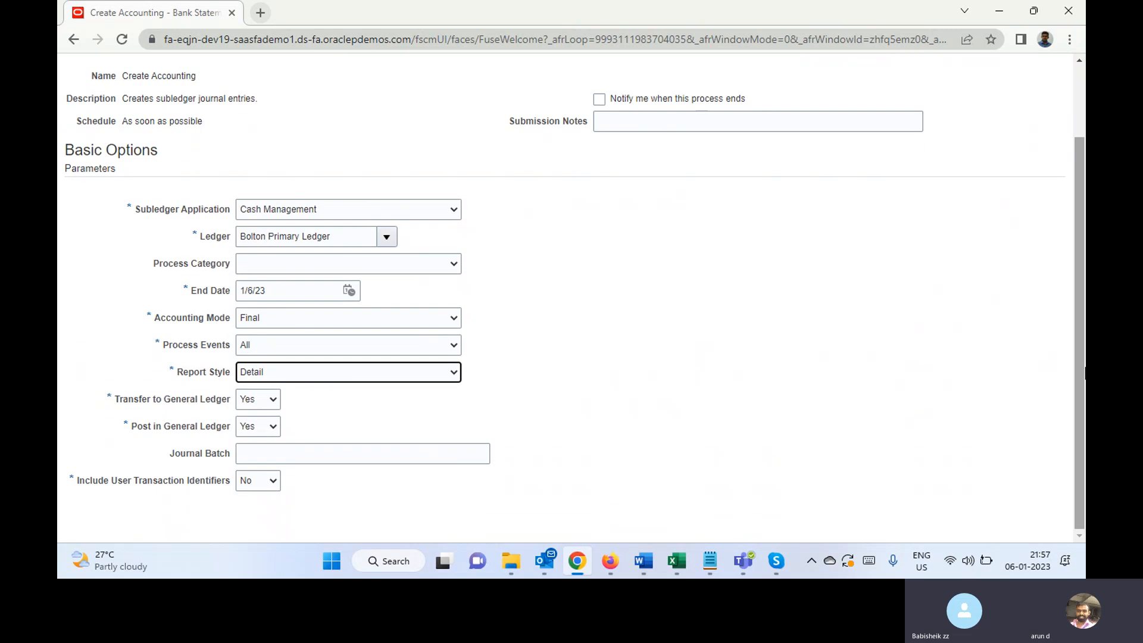
pyautogui.click(607, 348)
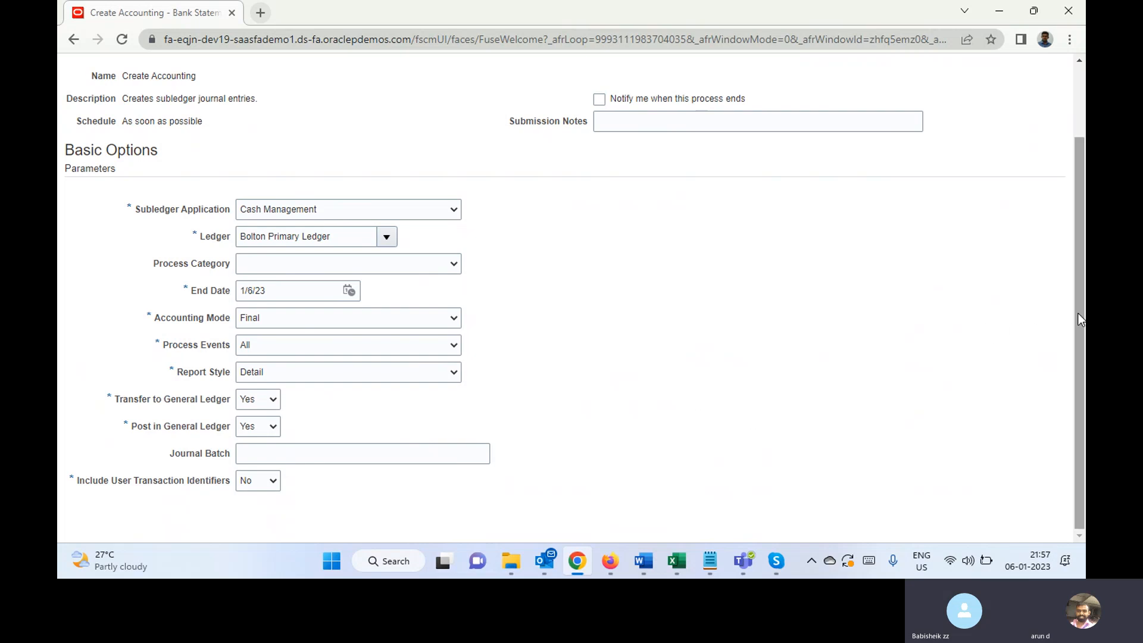
pyautogui.scroll(2, 1077, 313)
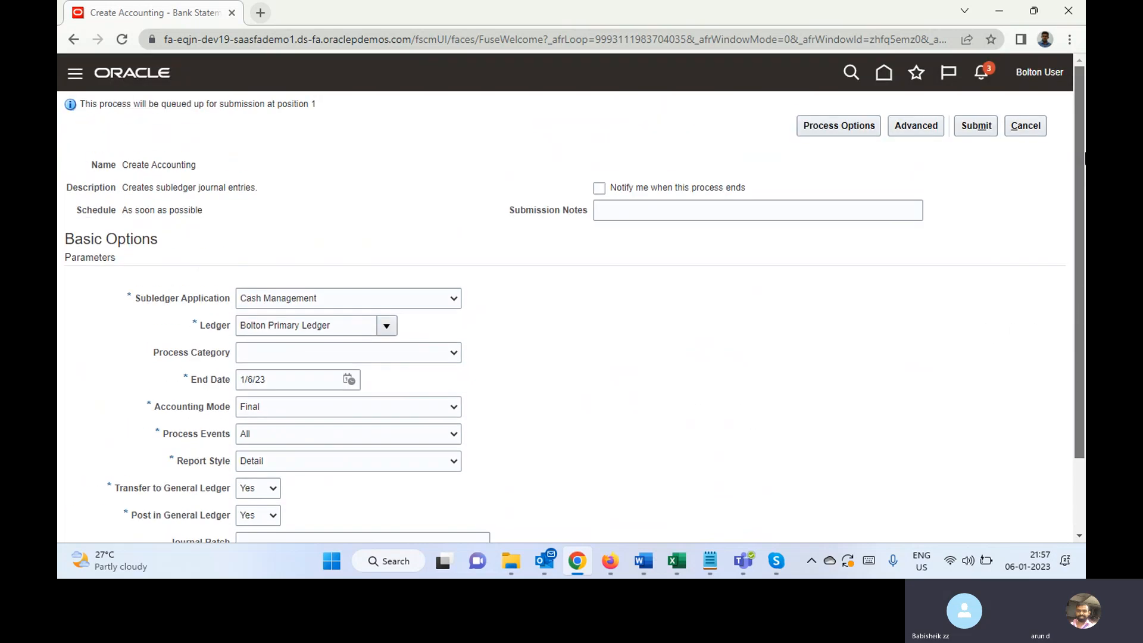
pyautogui.click(977, 126)
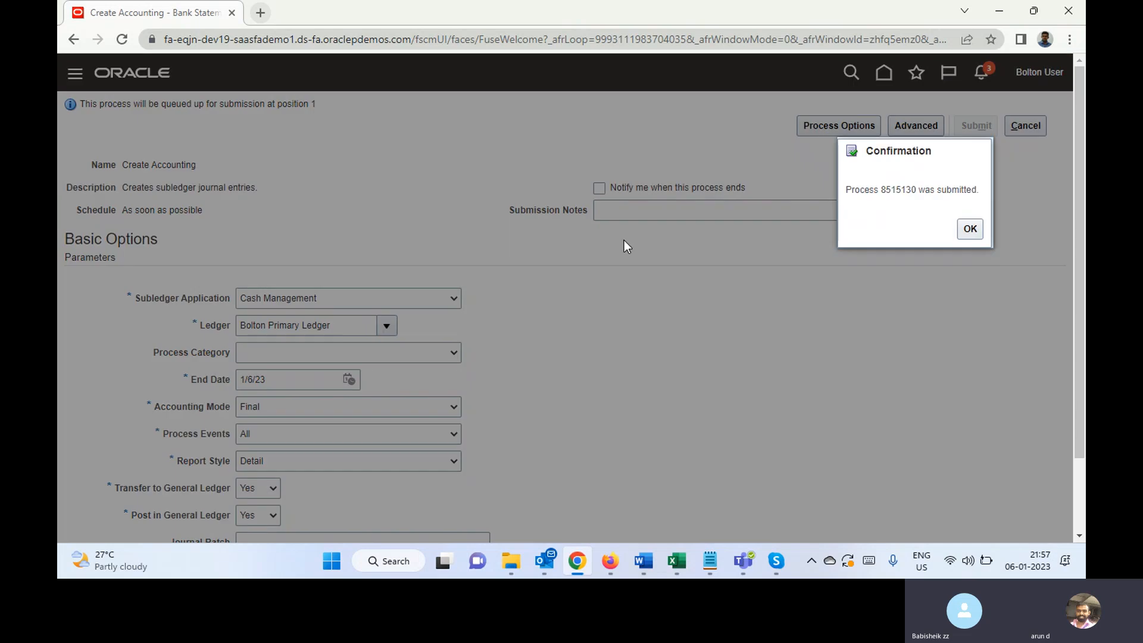
pyautogui.click(970, 230)
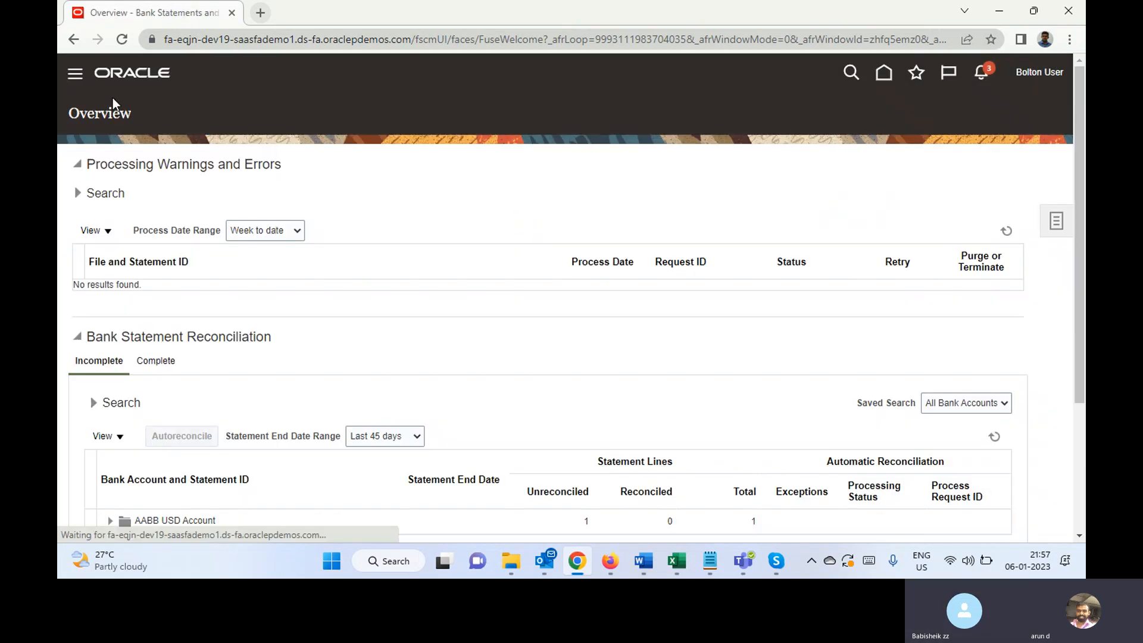
# Step: Go to Scheduled Processes among the application's tools
pyautogui.click(76, 78)
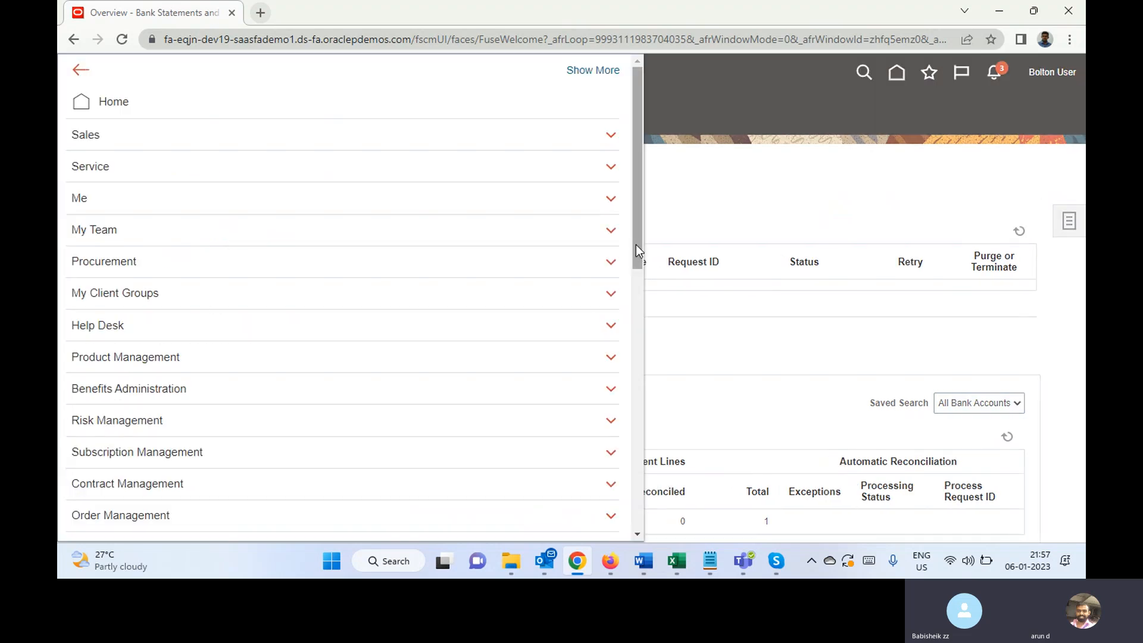
pyautogui.moveTo(639, 245); pyautogui.dragTo(609, 533)
pyautogui.click(215, 439)
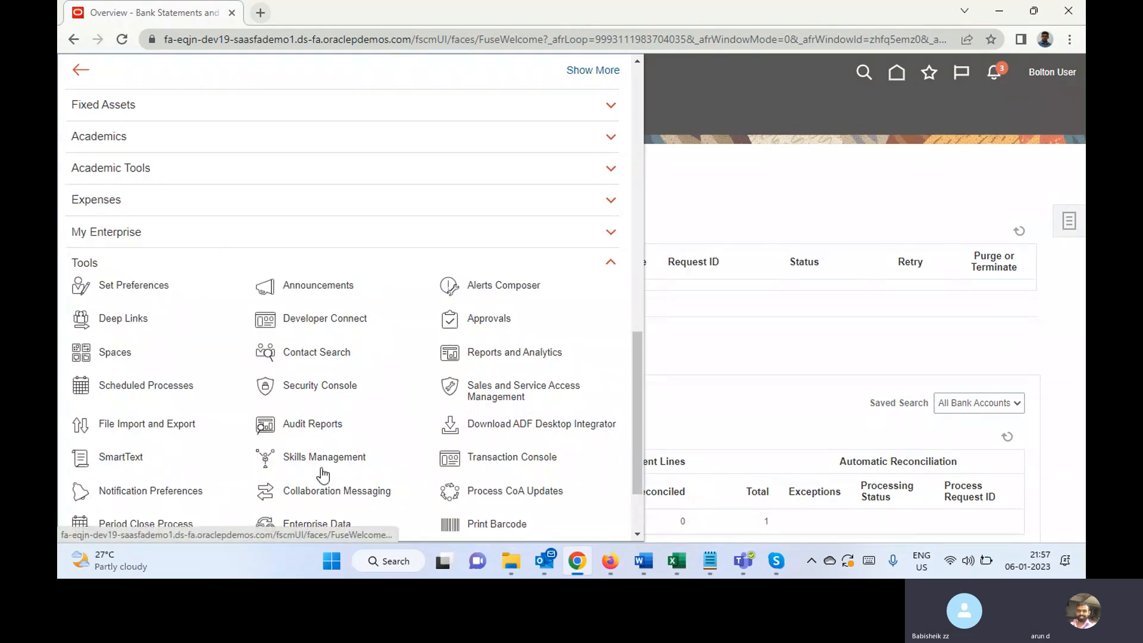
pyautogui.click(143, 387)
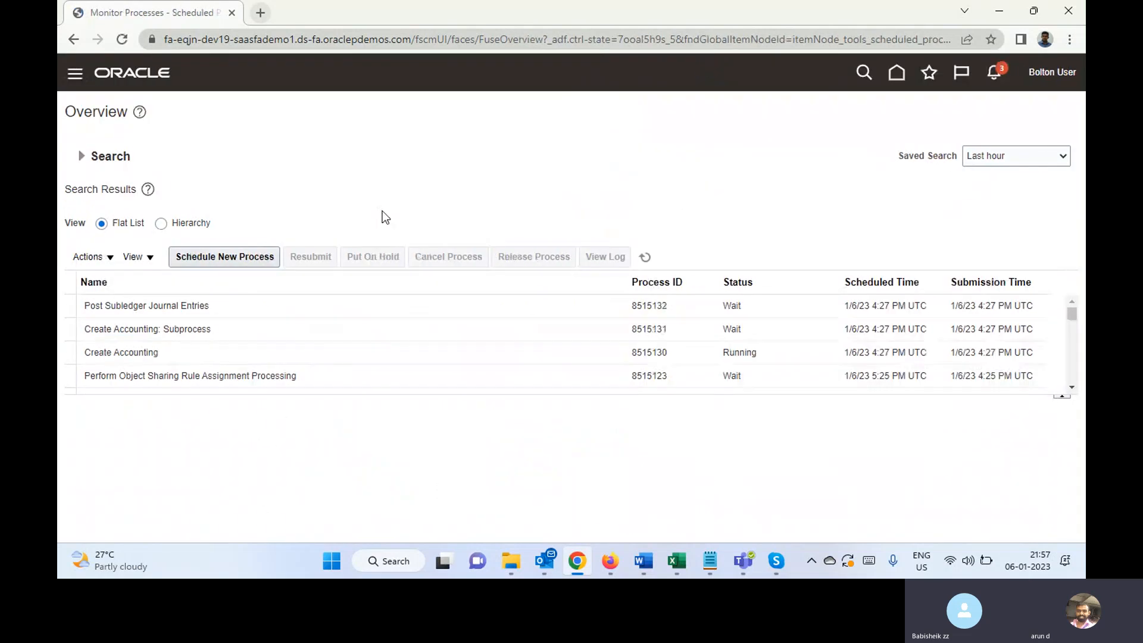
# Step: Refresh the scheduled process list repeatedly to track the Create Accounting and Post Subledger Journal Entries runs
pyautogui.click(643, 257)
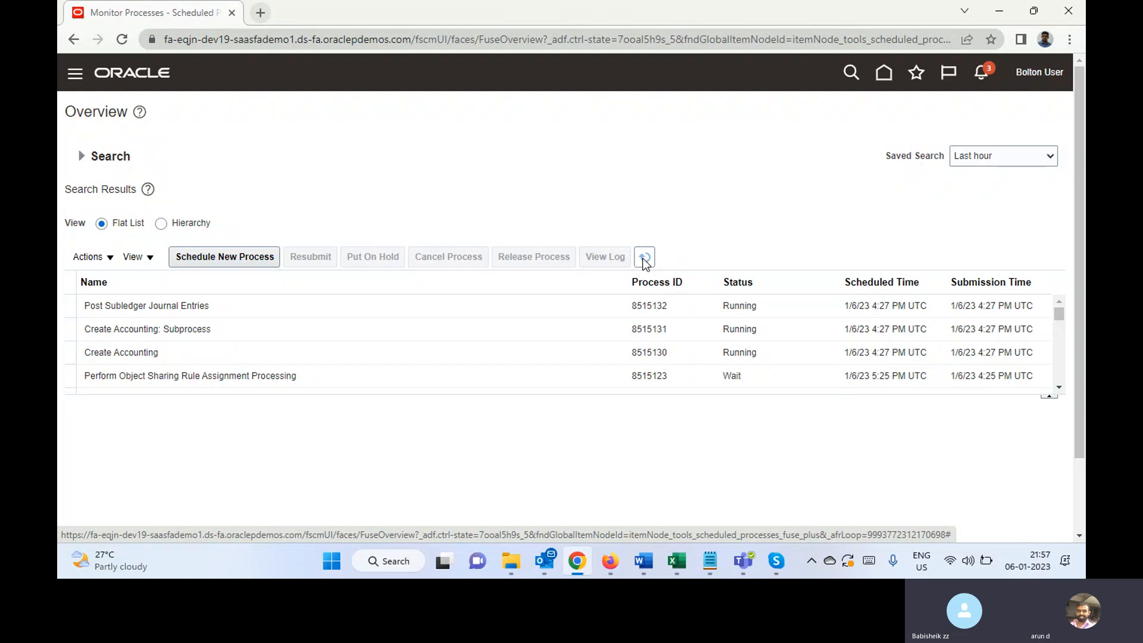
pyautogui.click(644, 258)
pyautogui.click(644, 259)
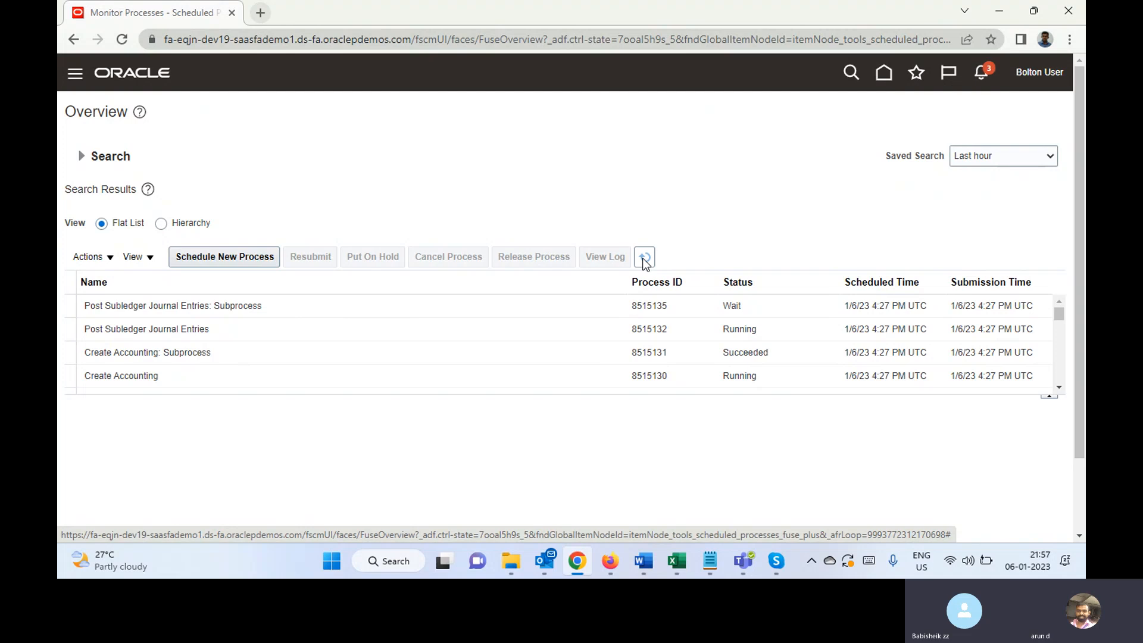
pyautogui.click(644, 260)
pyautogui.click(644, 260)
pyautogui.click(644, 259)
pyautogui.click(644, 259)
pyautogui.click(644, 261)
pyautogui.click(645, 261)
pyautogui.click(645, 261)
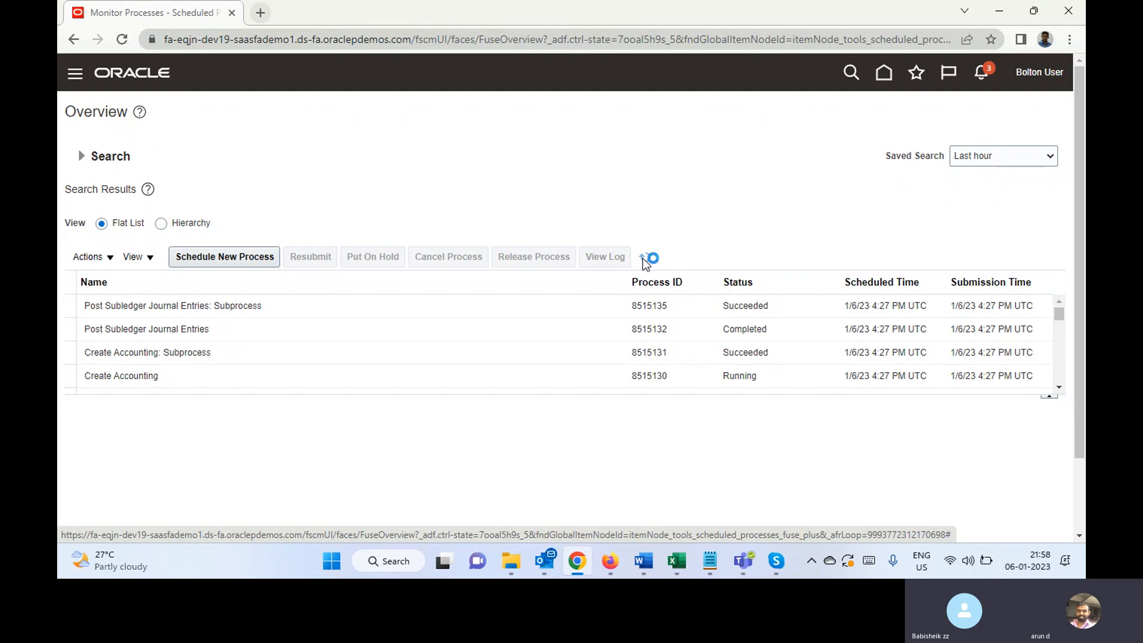
pyautogui.click(645, 261)
# Step: Examine the process details of Post Subledger Journal Entries and the main Create Accounting process
pyautogui.click(390, 329)
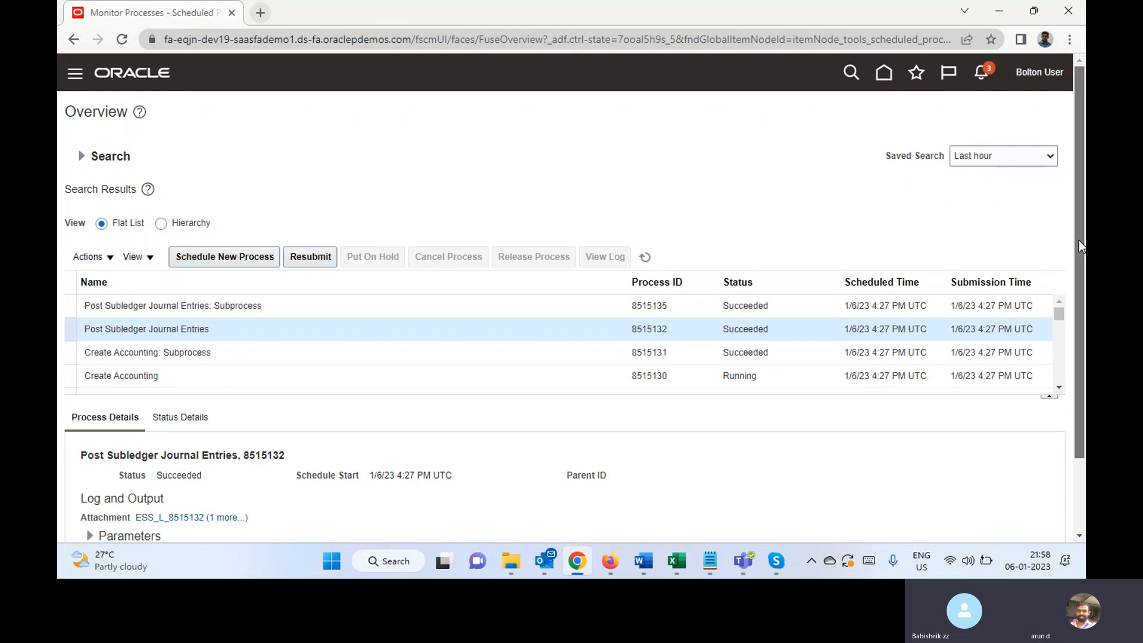
pyautogui.moveTo(1079, 240); pyautogui.dragTo(1060, 345)
pyautogui.scroll(2, 1061, 346)
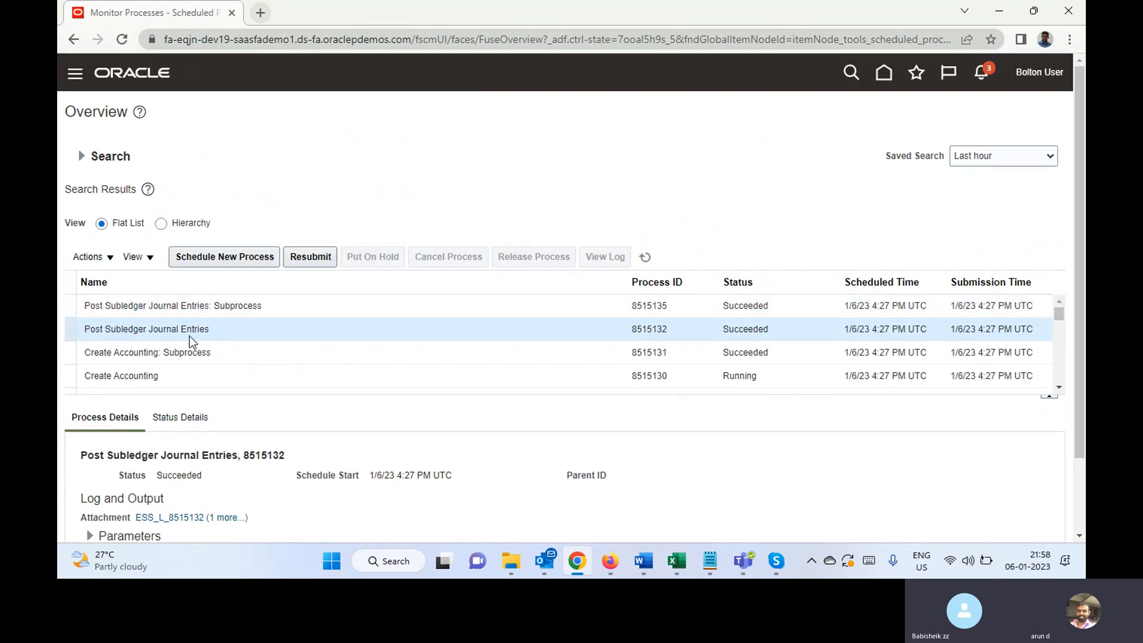
pyautogui.click(226, 374)
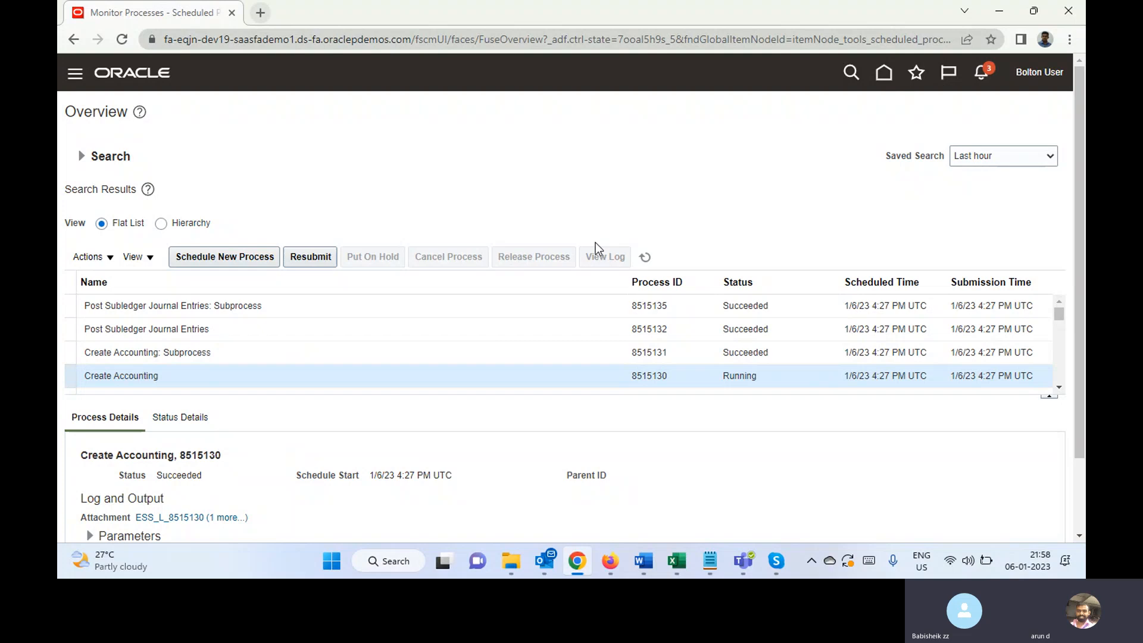
# Step: Refresh the process list and select the main Create Accounting process to check its status and output
pyautogui.click(645, 256)
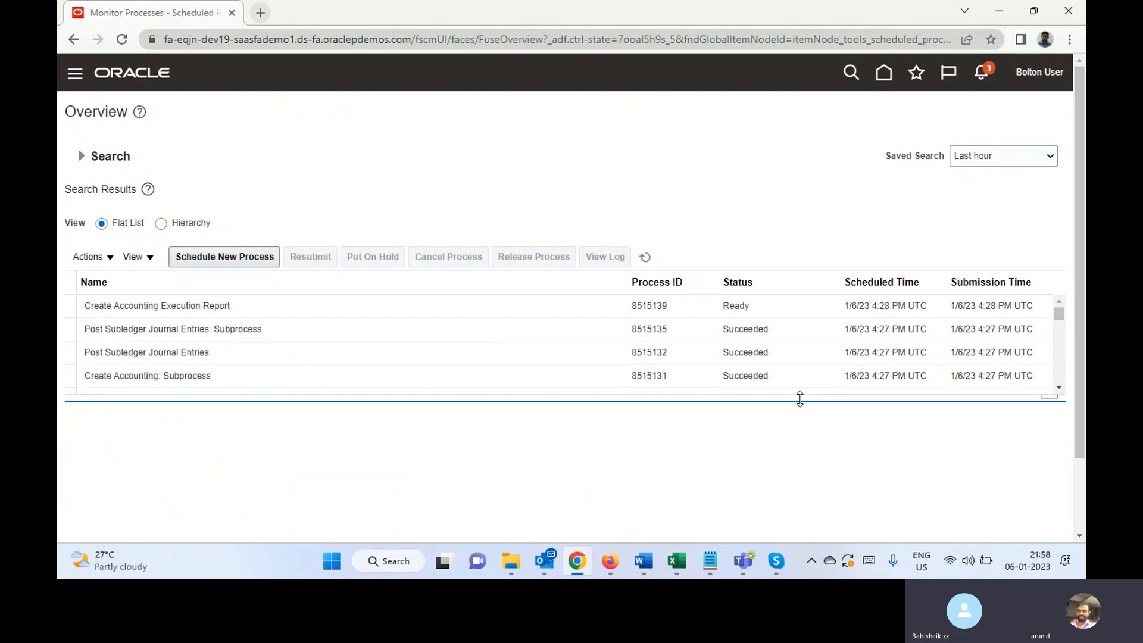
pyautogui.click(1060, 387)
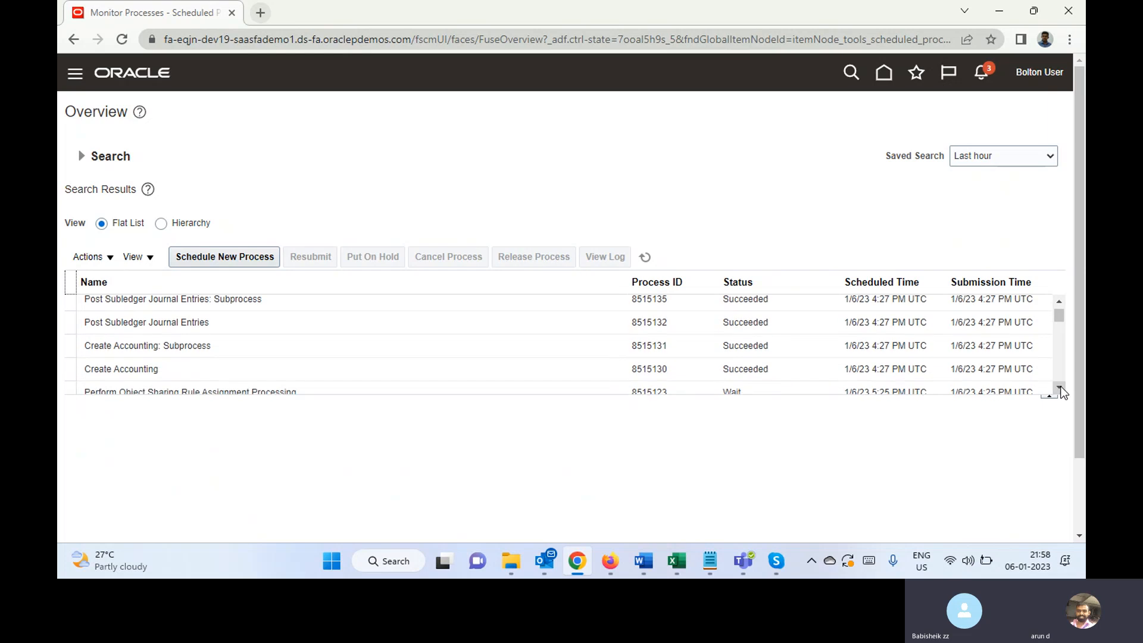
pyautogui.click(484, 368)
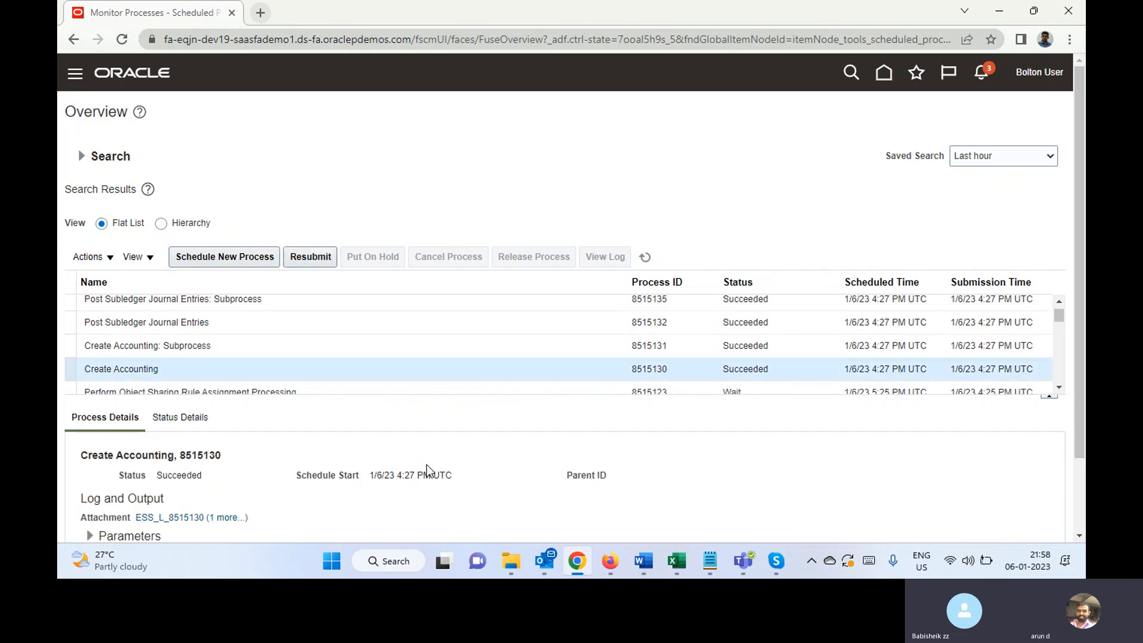
# Step: Open the text output attachment of the Post Subledger Journal Entries process, review its transfer summary, and close the file and attachments
pyautogui.moveTo(1079, 331); pyautogui.dragTo(1084, 302)
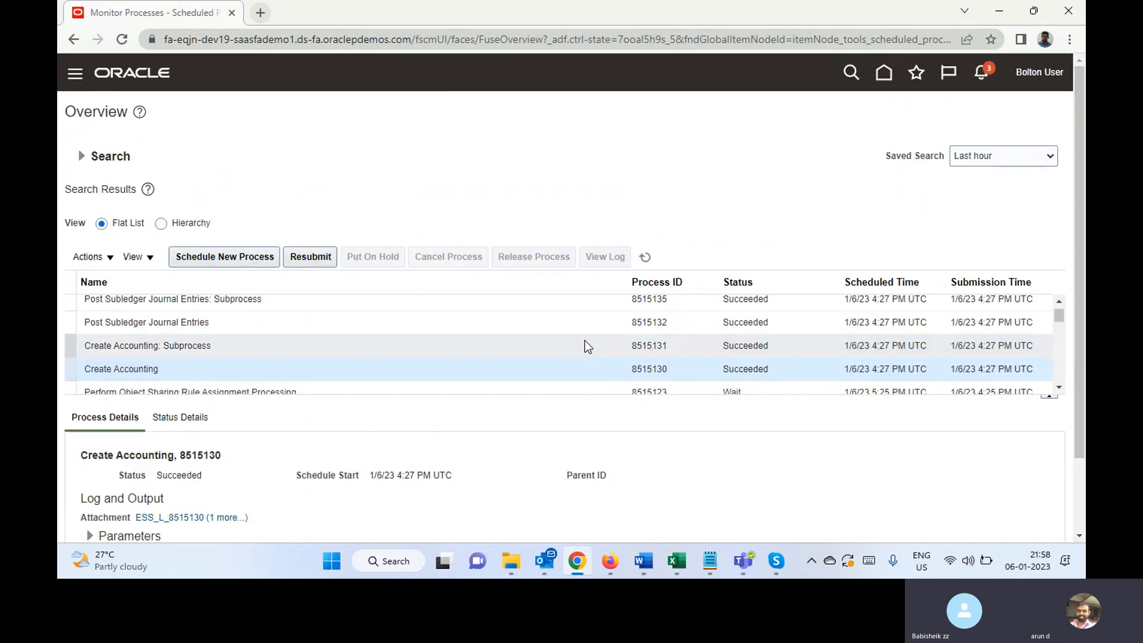
pyautogui.click(584, 342)
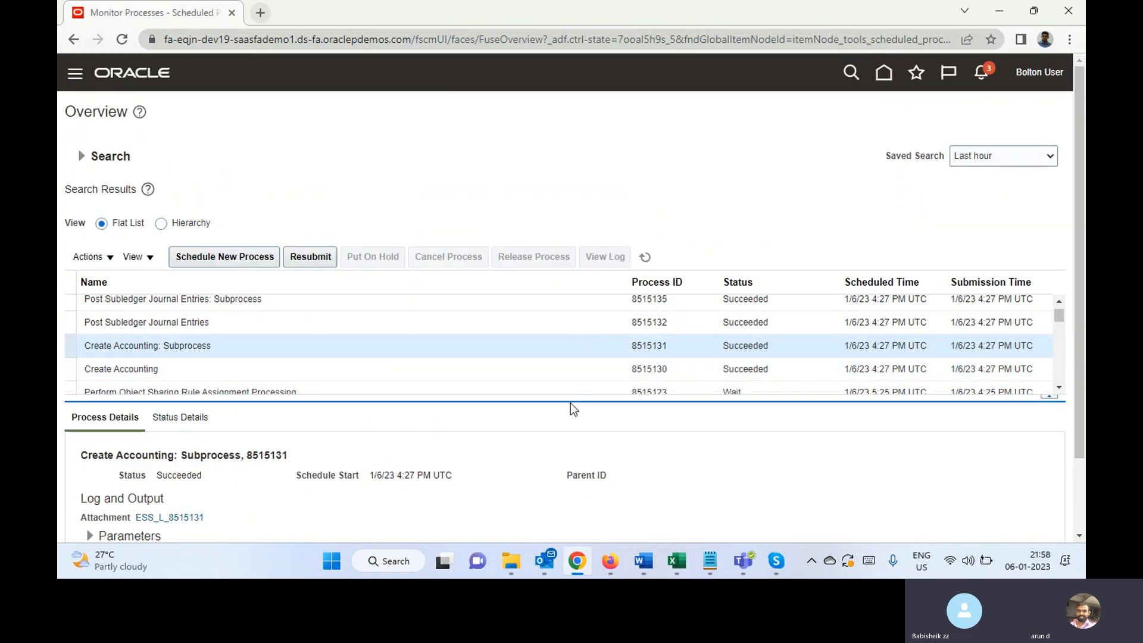
pyautogui.click(555, 325)
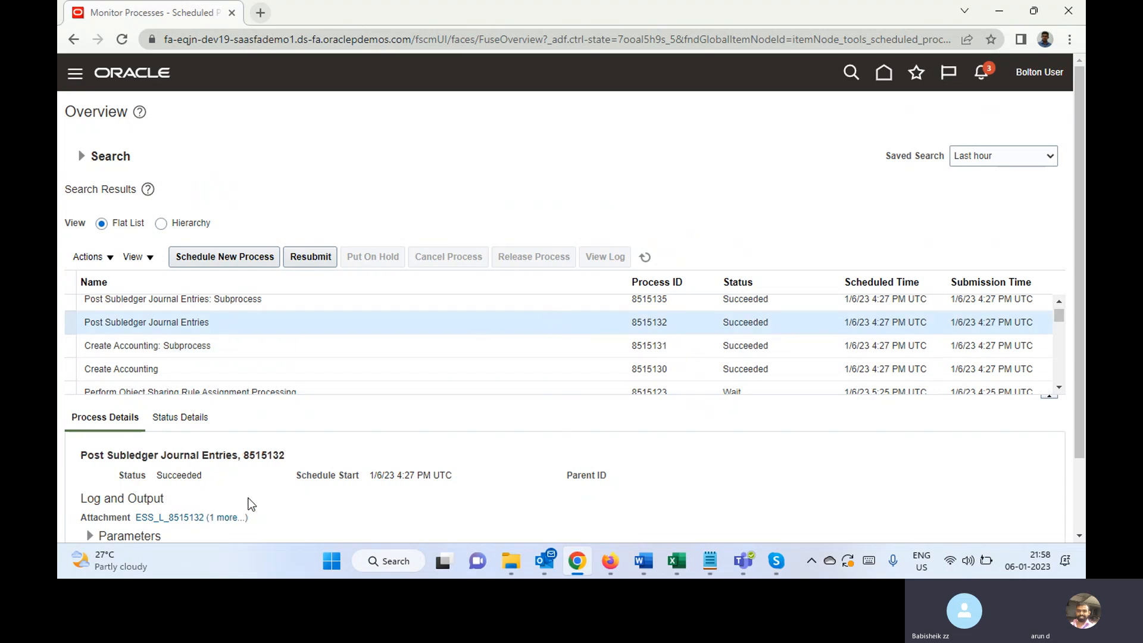
pyautogui.click(227, 518)
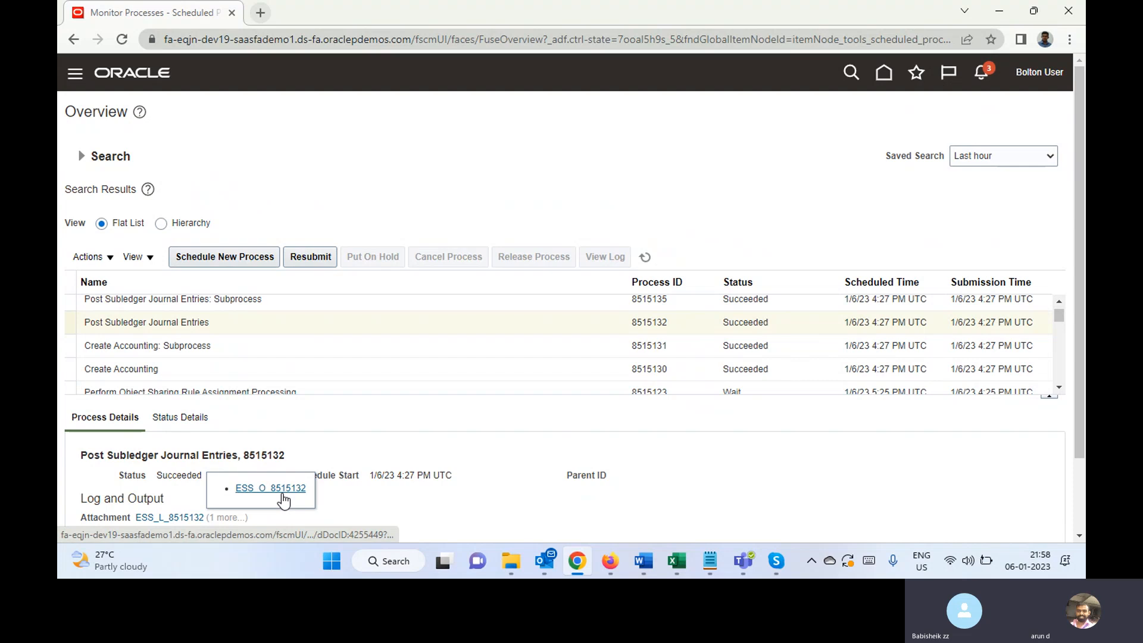
pyautogui.click(283, 495)
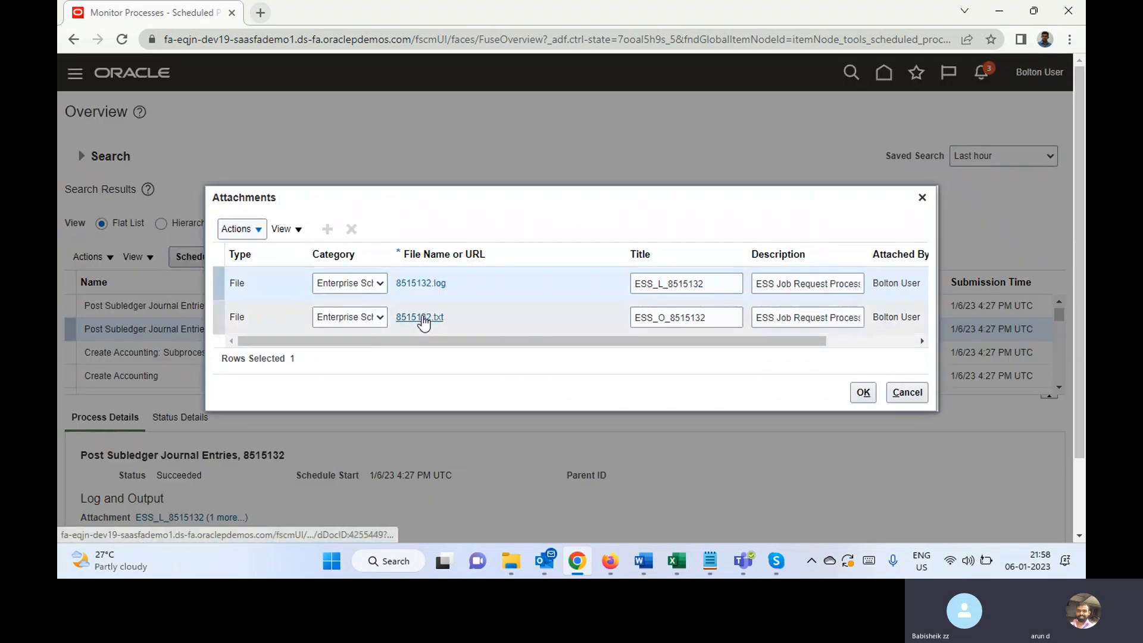
pyautogui.click(423, 319)
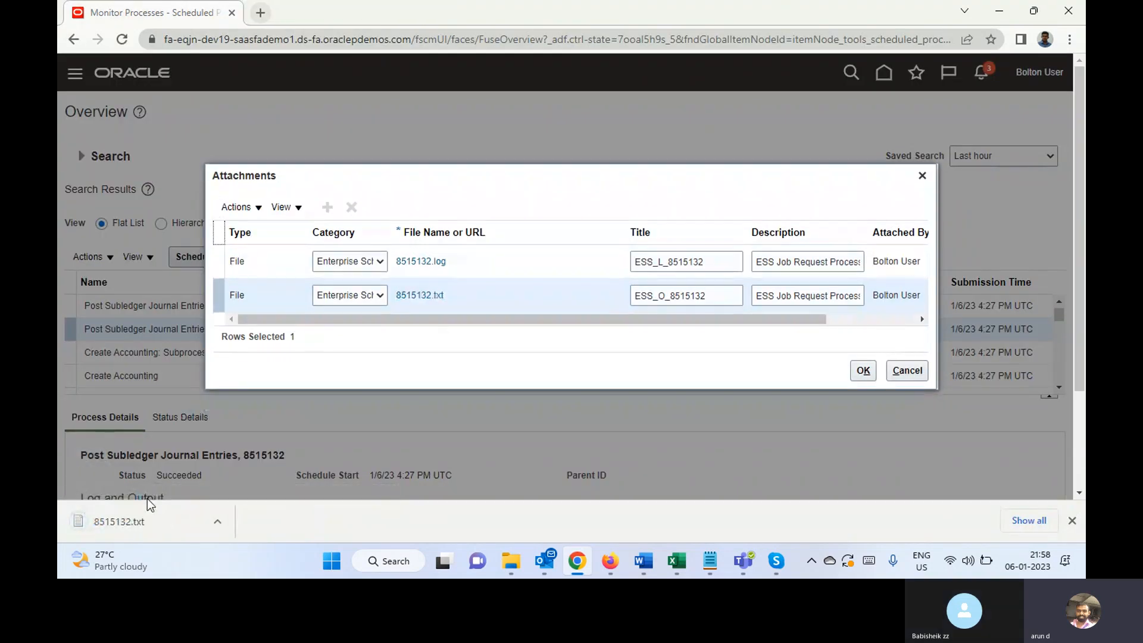
pyautogui.click(147, 521)
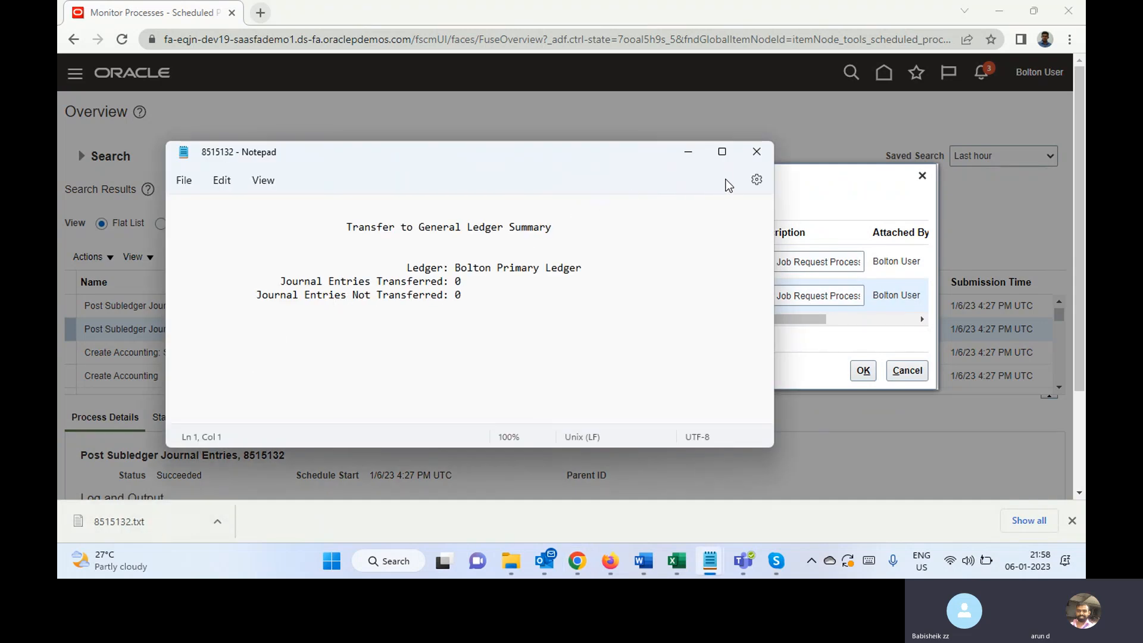
pyautogui.click(758, 152)
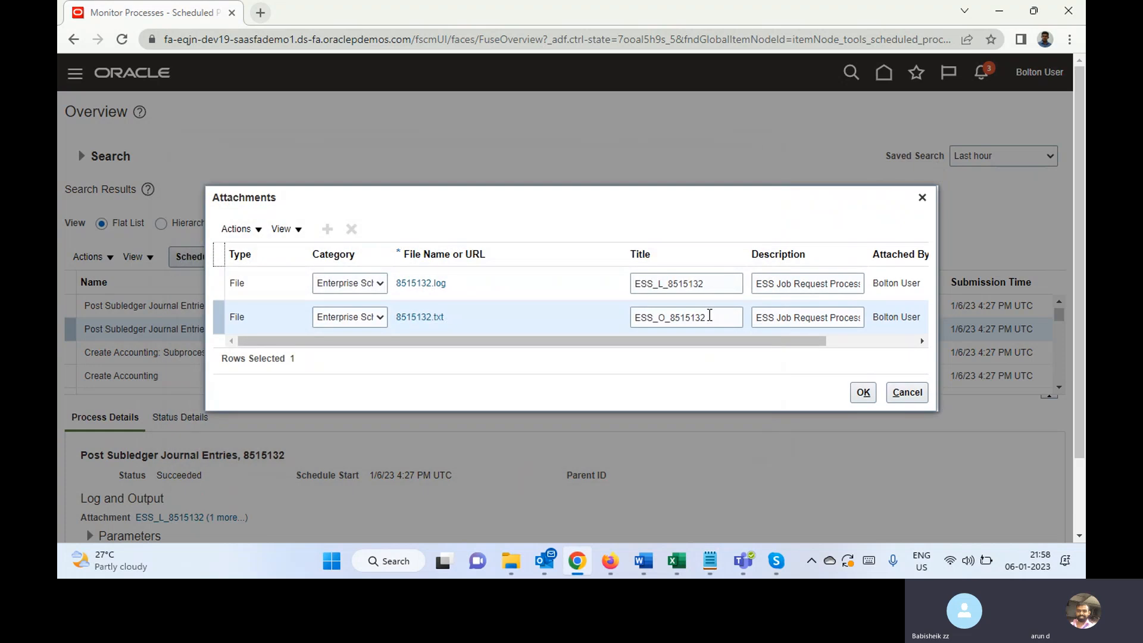
pyautogui.click(899, 394)
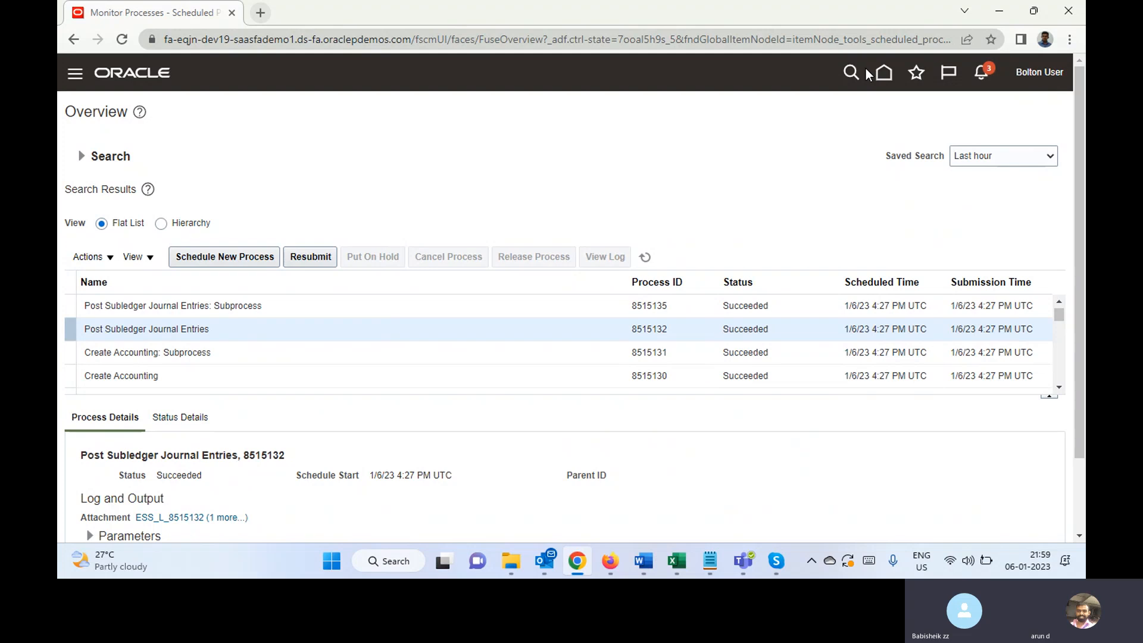
# Step: Go from the home page to Bank Statements and Reconciliation and open the Review Journal Entries task
pyautogui.click(884, 75)
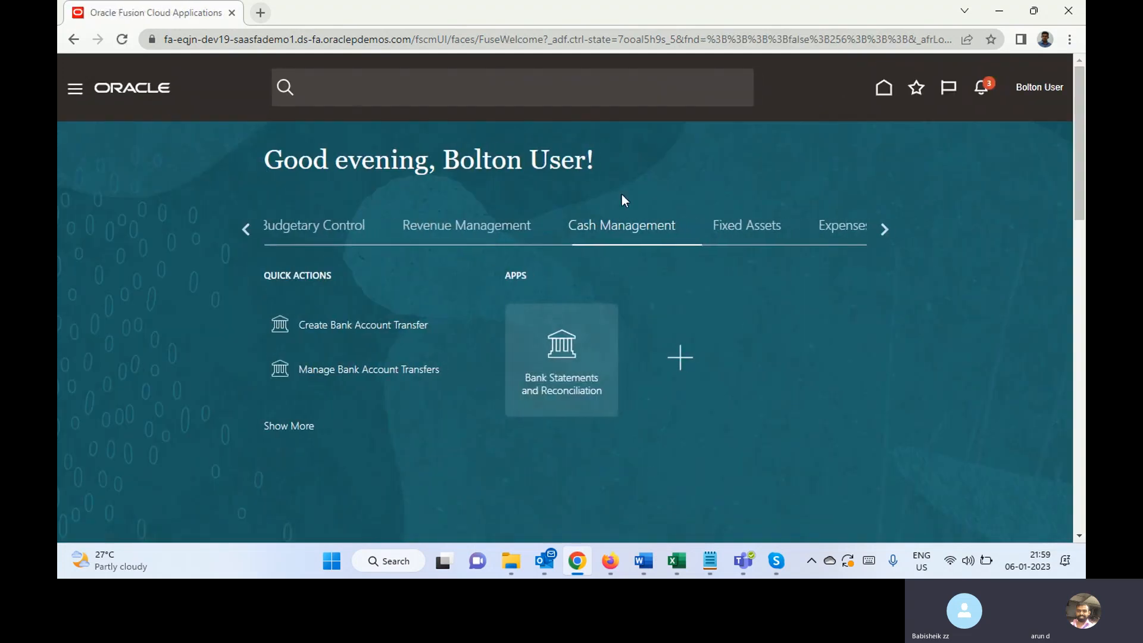
pyautogui.click(562, 352)
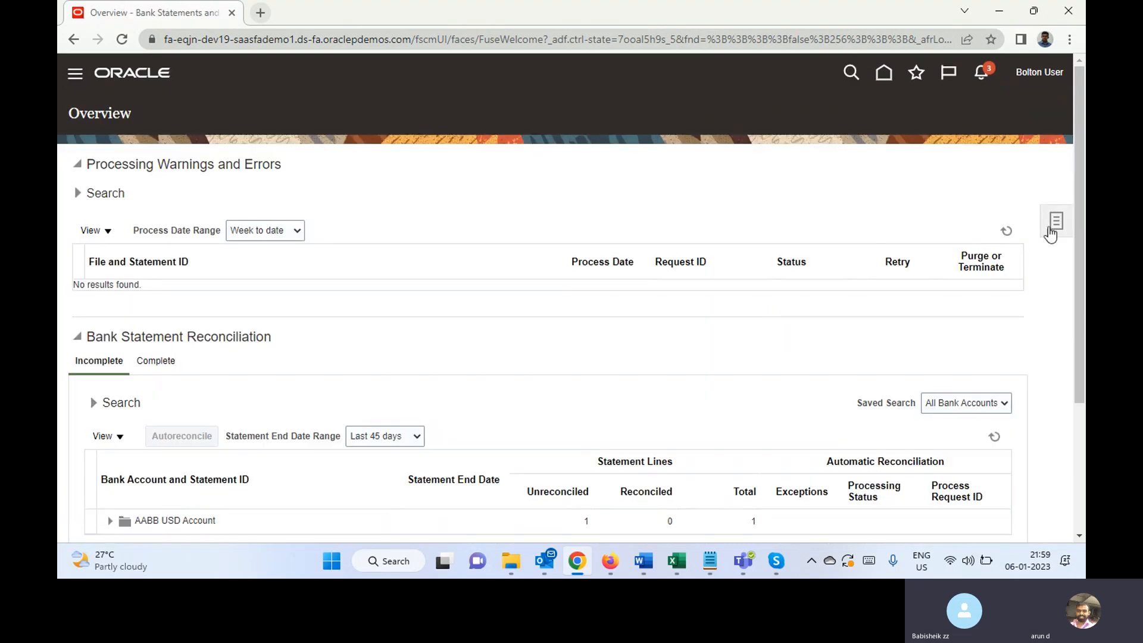
pyautogui.click(1051, 232)
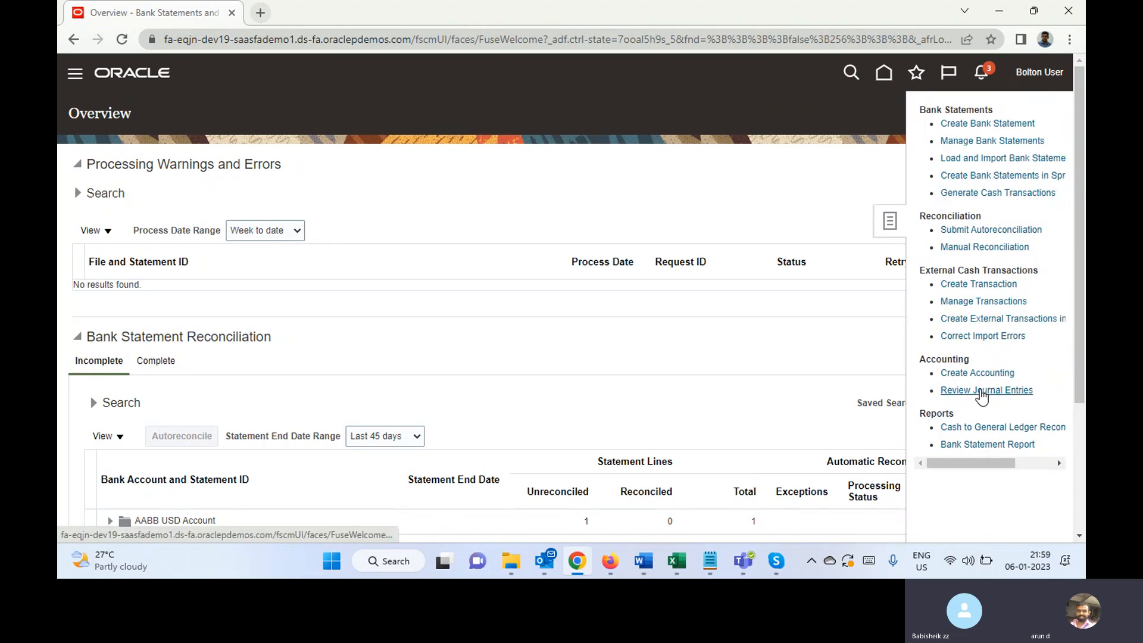
pyautogui.click(981, 392)
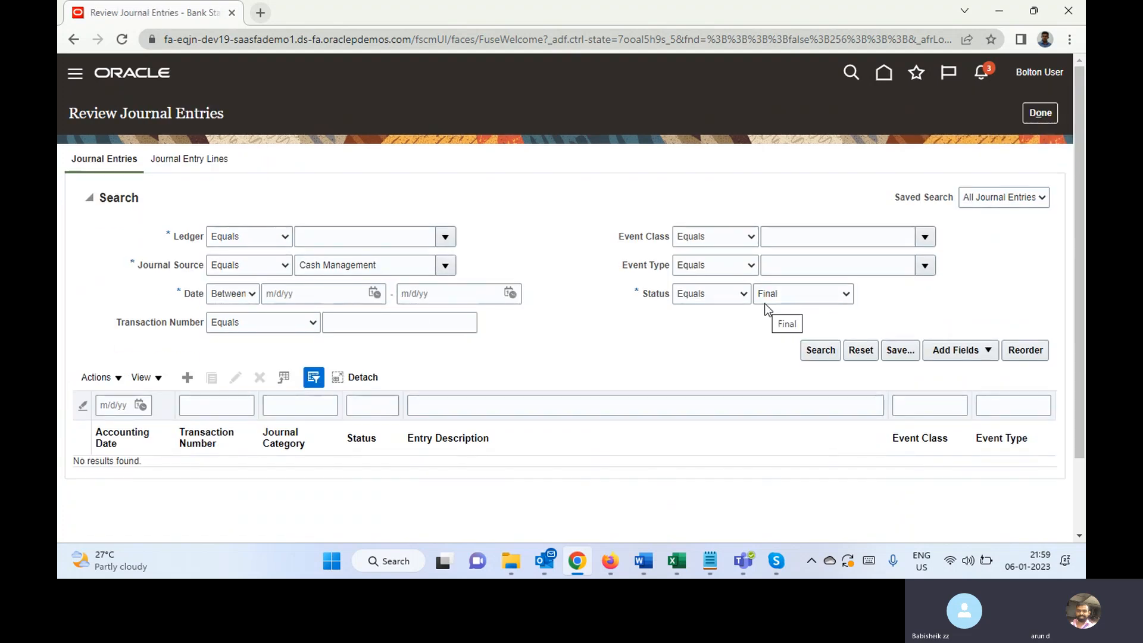
# Step: Set the ledger in the journal entry search to Bolton Primary Ledger
pyautogui.click(444, 239)
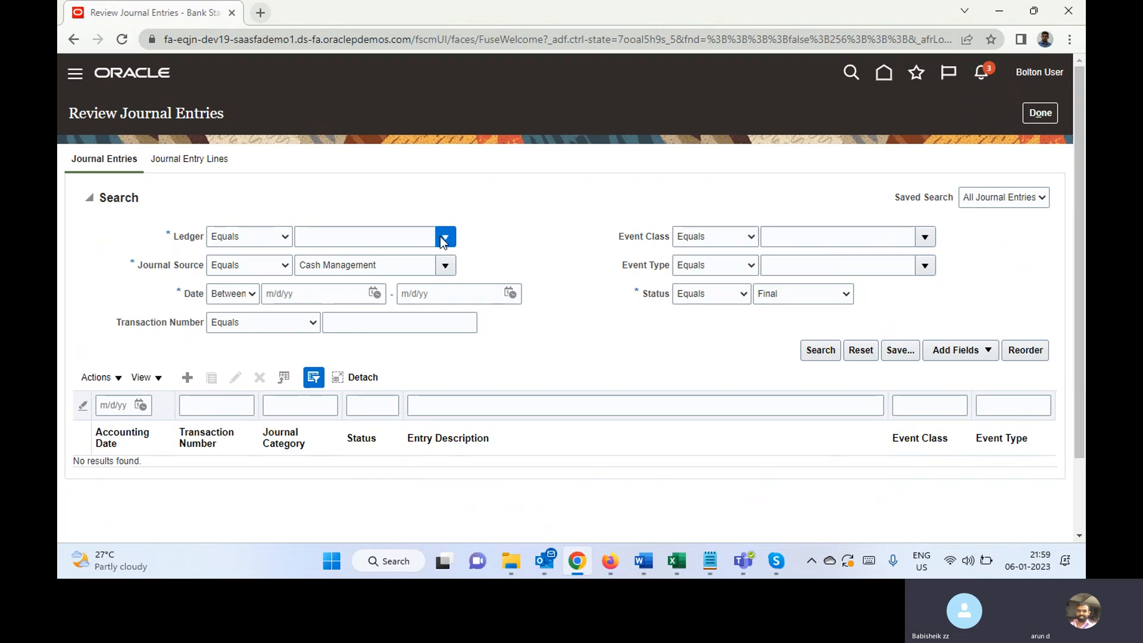
pyautogui.click(375, 239)
pyautogui.write('bo')
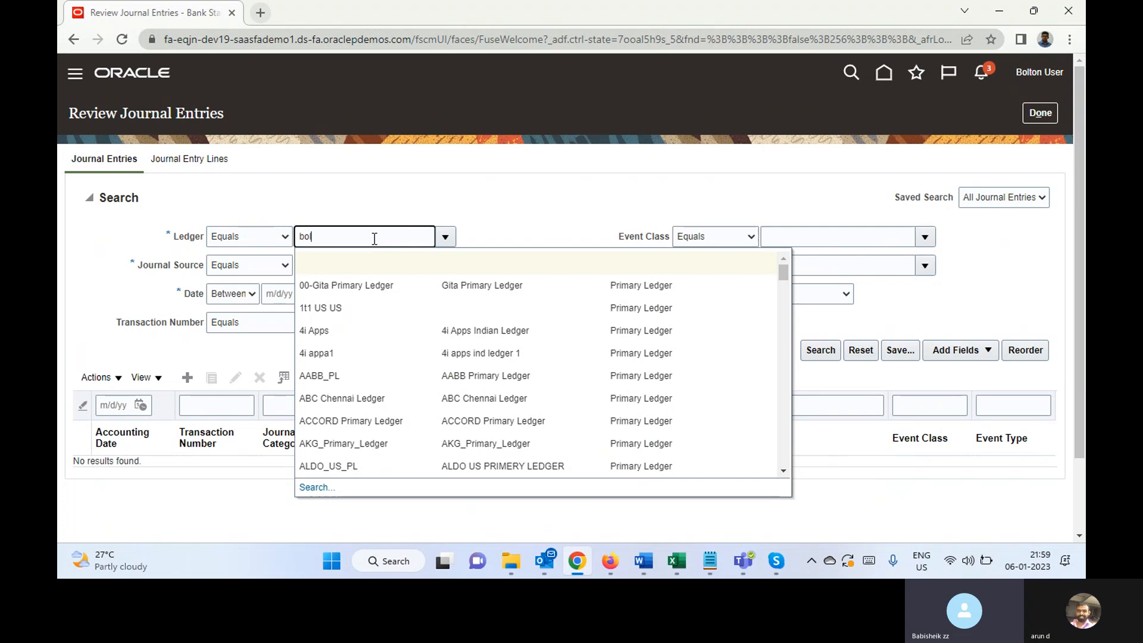
pyautogui.press('Tab')
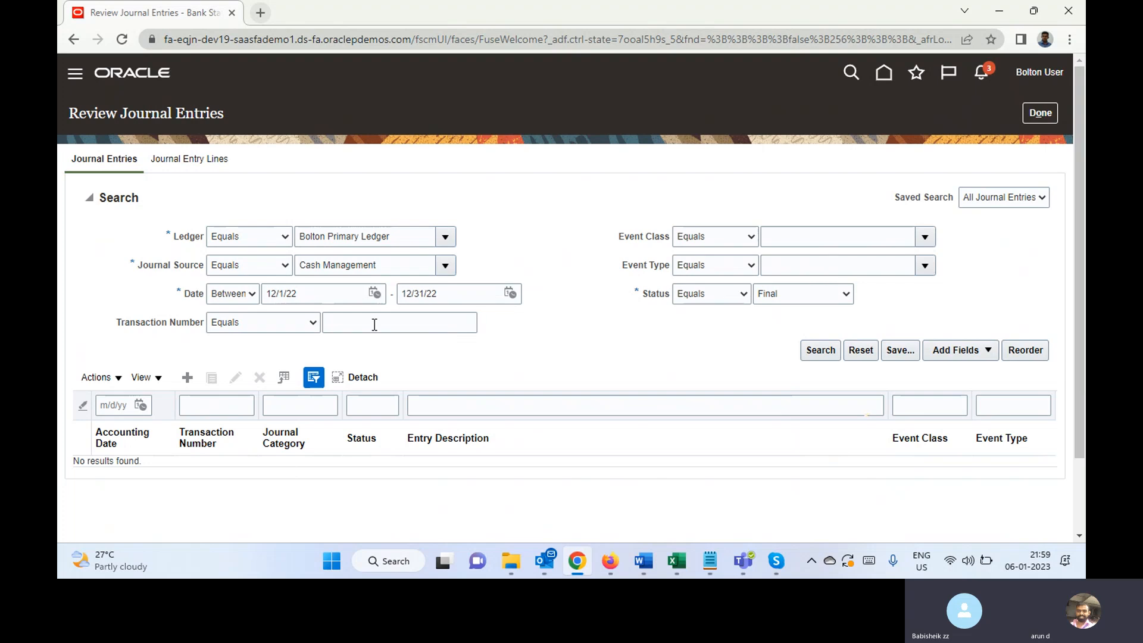
# Step: Set the end date of the journal entry search to 1/6/23 and run the search
pyautogui.click(511, 294)
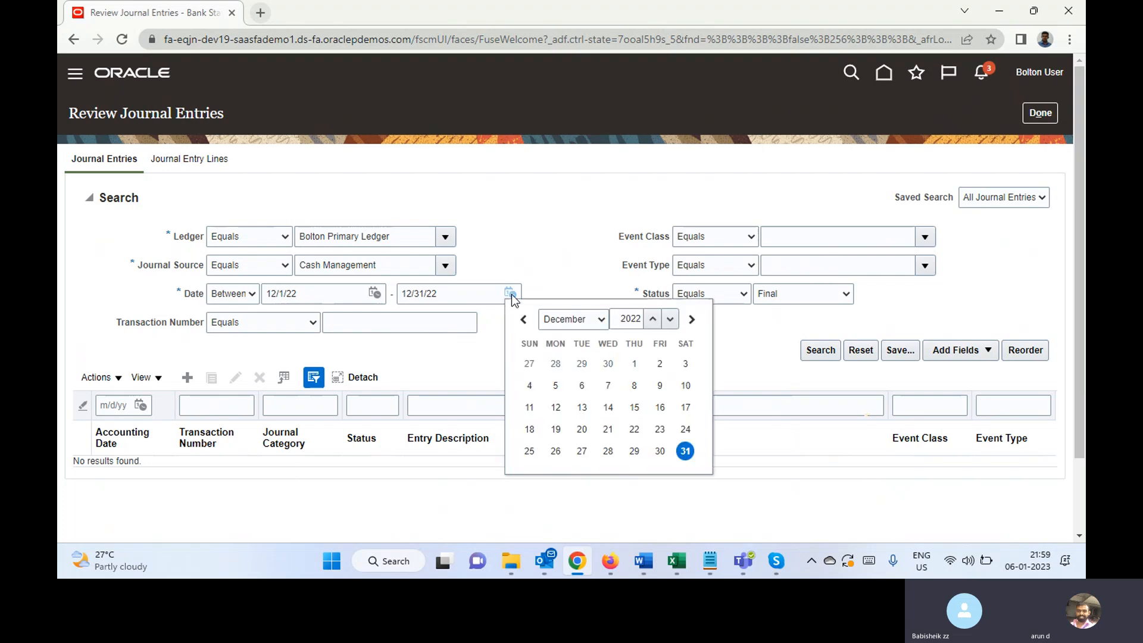
pyautogui.click(671, 320)
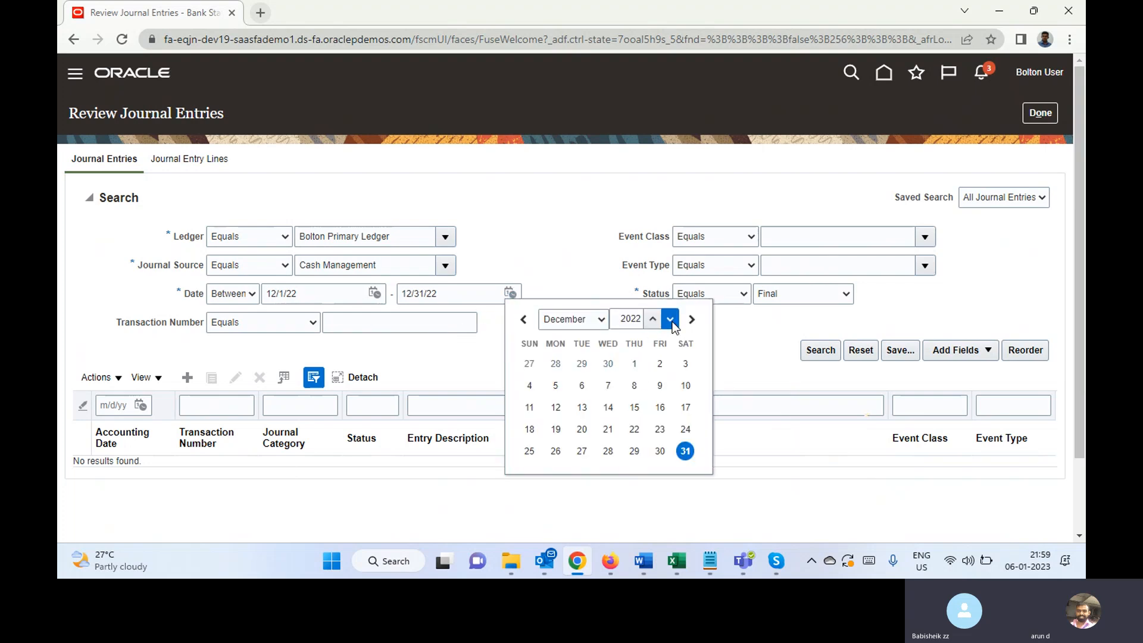
pyautogui.click(656, 322)
pyautogui.click(656, 321)
pyautogui.click(583, 322)
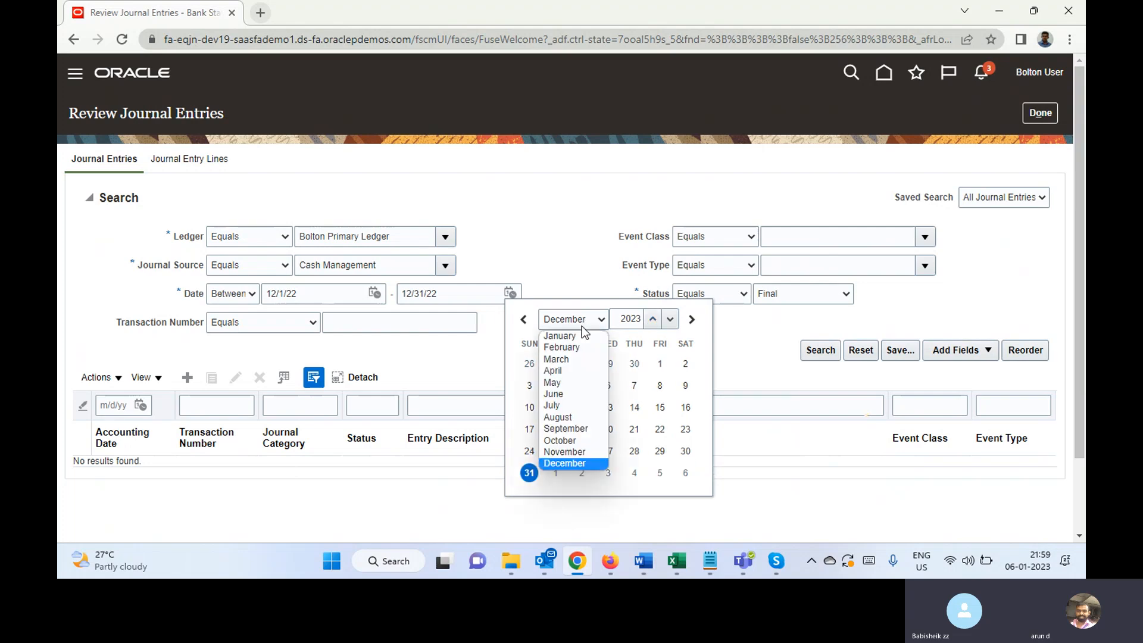
pyautogui.click(581, 335)
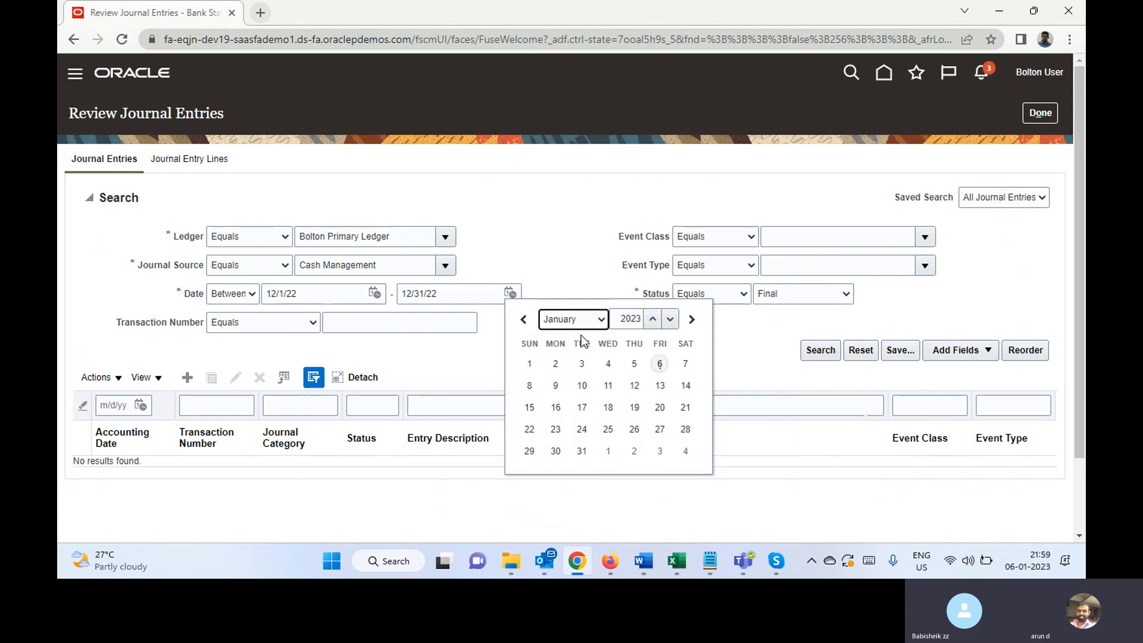
pyautogui.click(658, 368)
pyautogui.click(817, 356)
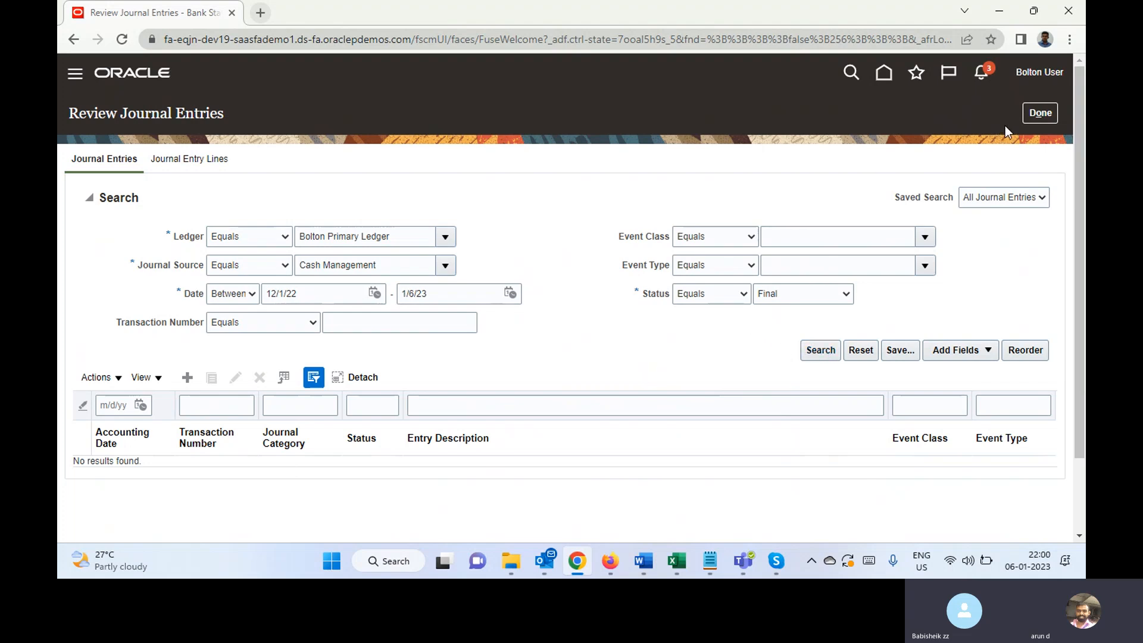
# Step: Leave Review Journal Entries and open the reconciled items in Manual Reconciliation
pyautogui.click(1040, 118)
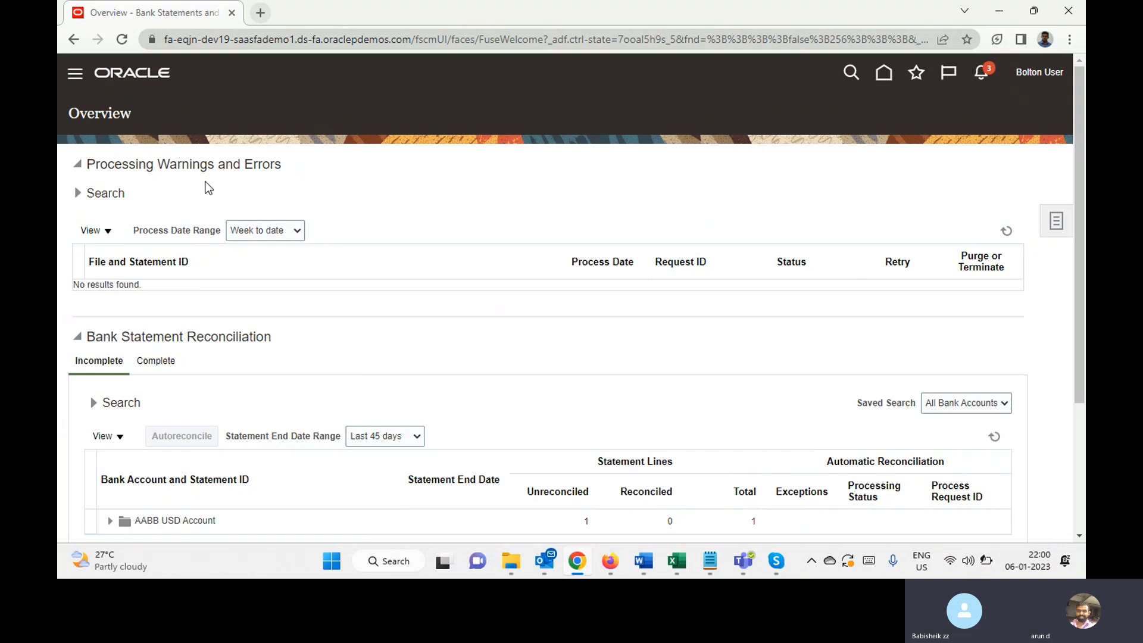
pyautogui.click(1054, 225)
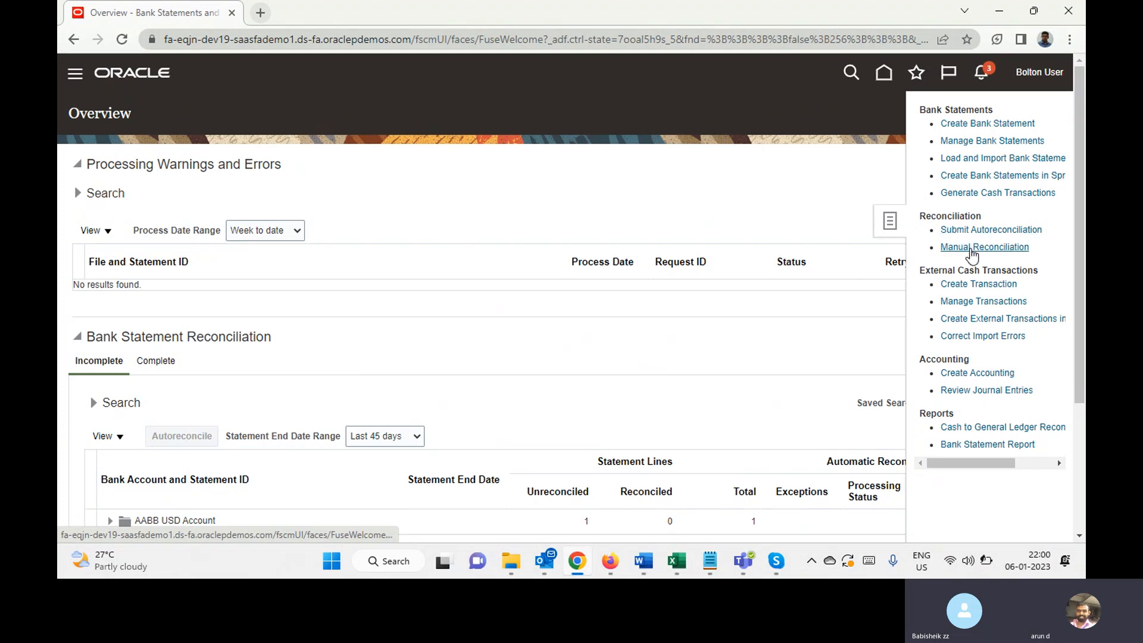
pyautogui.click(972, 247)
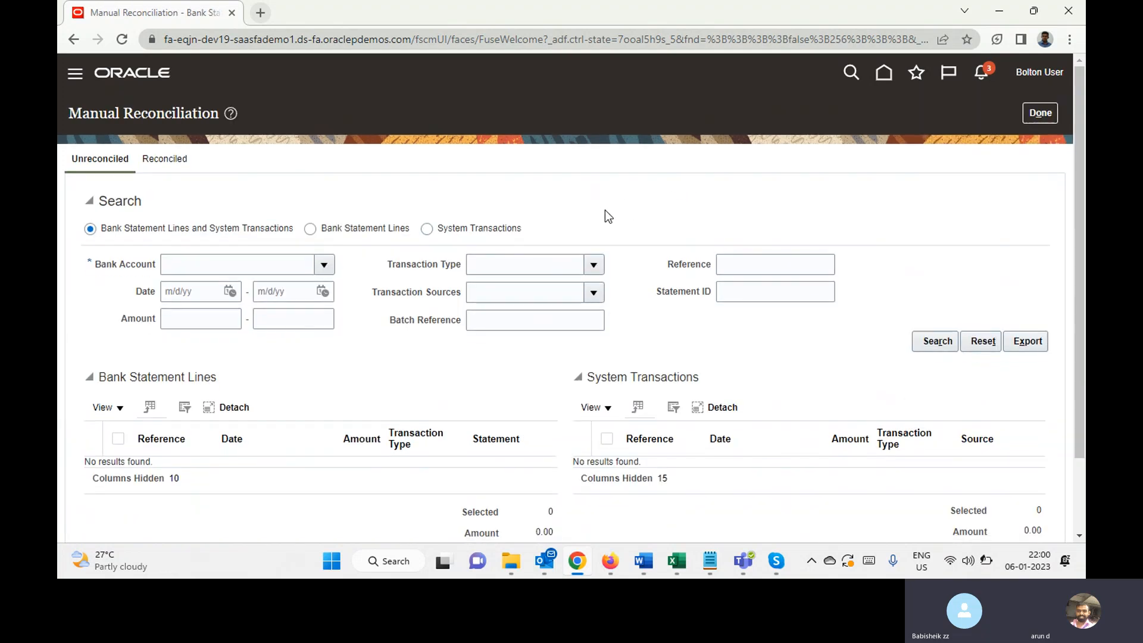
pyautogui.click(158, 165)
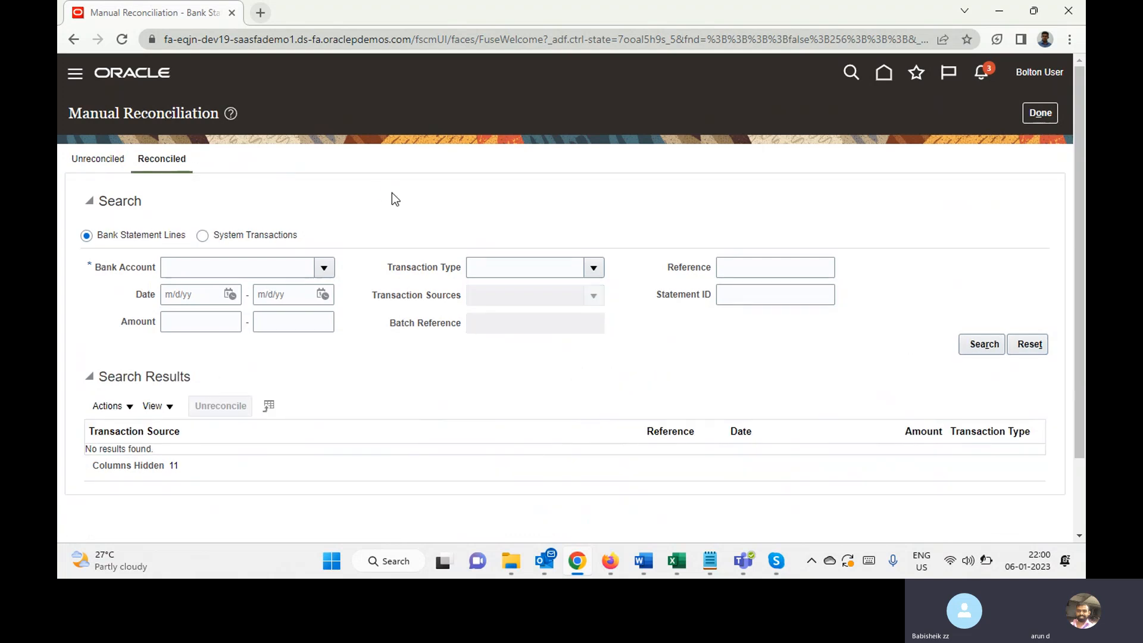
# Step: Search the reconciled bank statement lines for Bolton Corporate Account
pyautogui.click(324, 267)
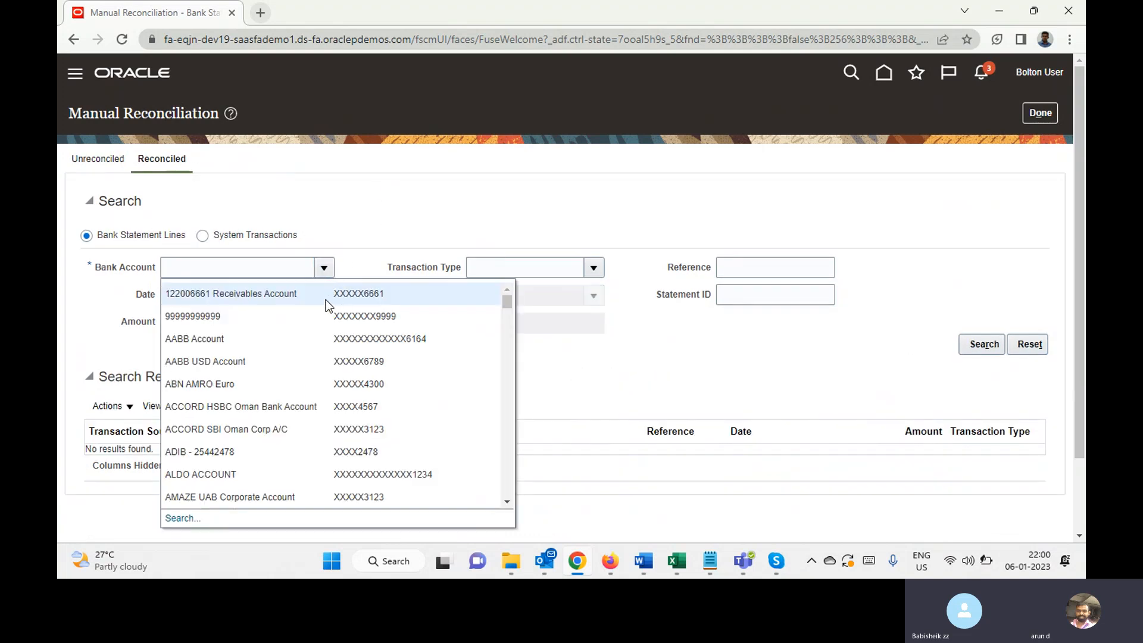
pyautogui.click(271, 269)
pyautogui.write('B')
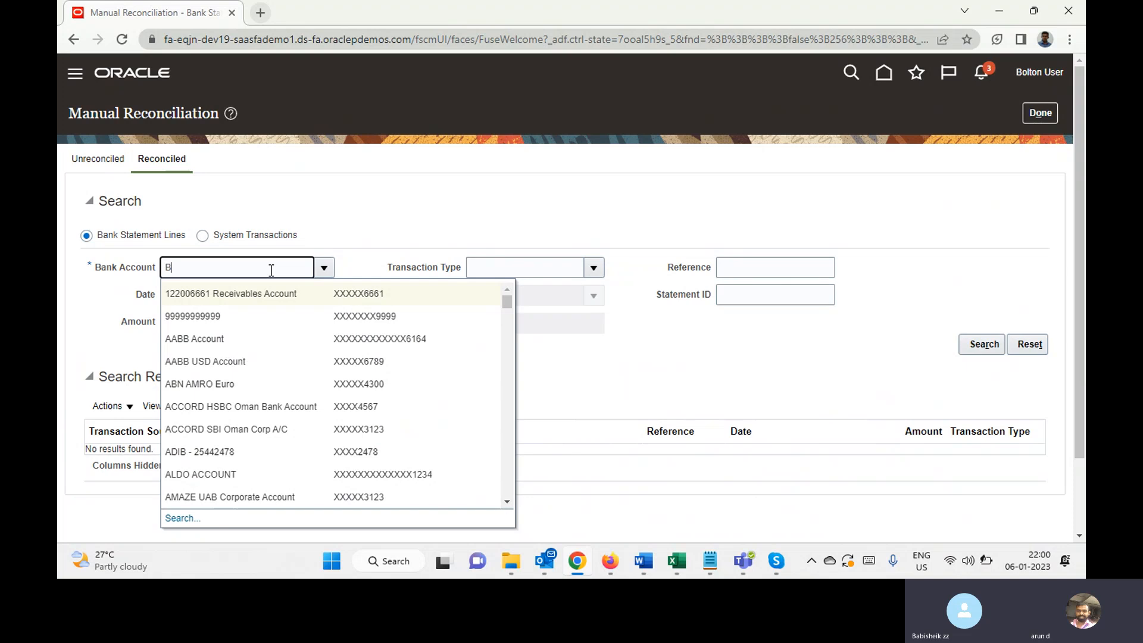
pyautogui.write('ol')
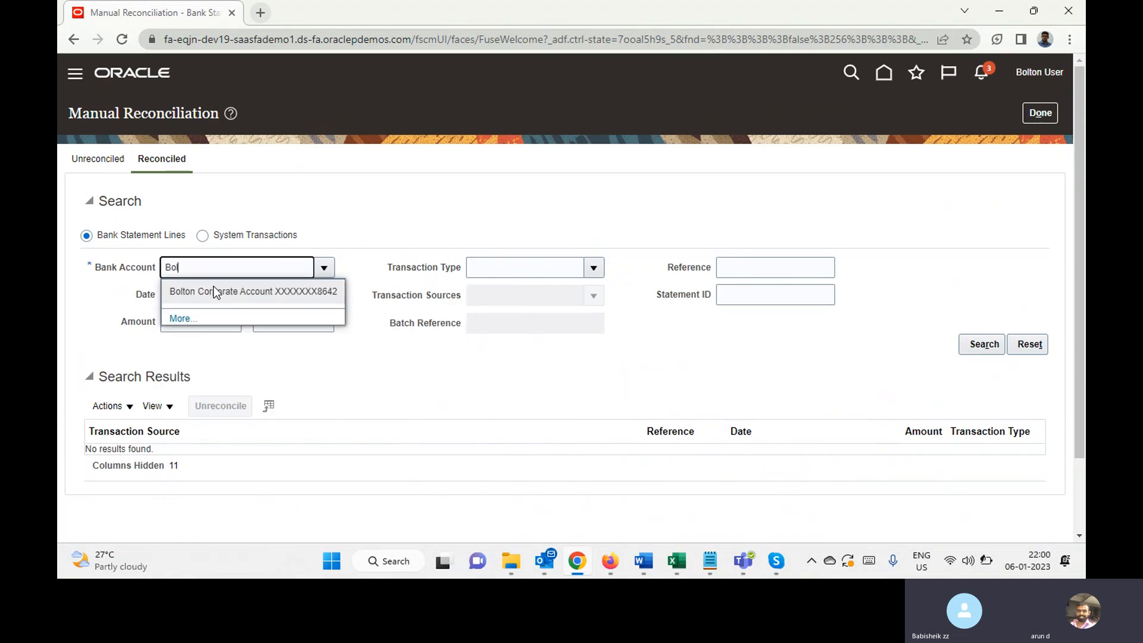
pyautogui.click(216, 292)
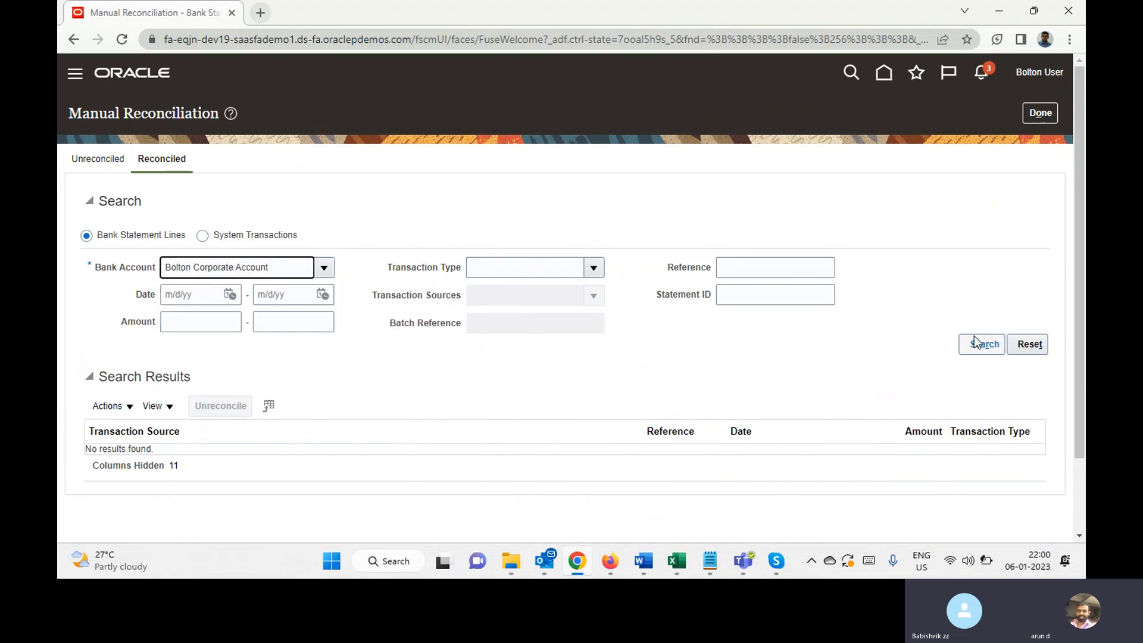
pyautogui.click(984, 343)
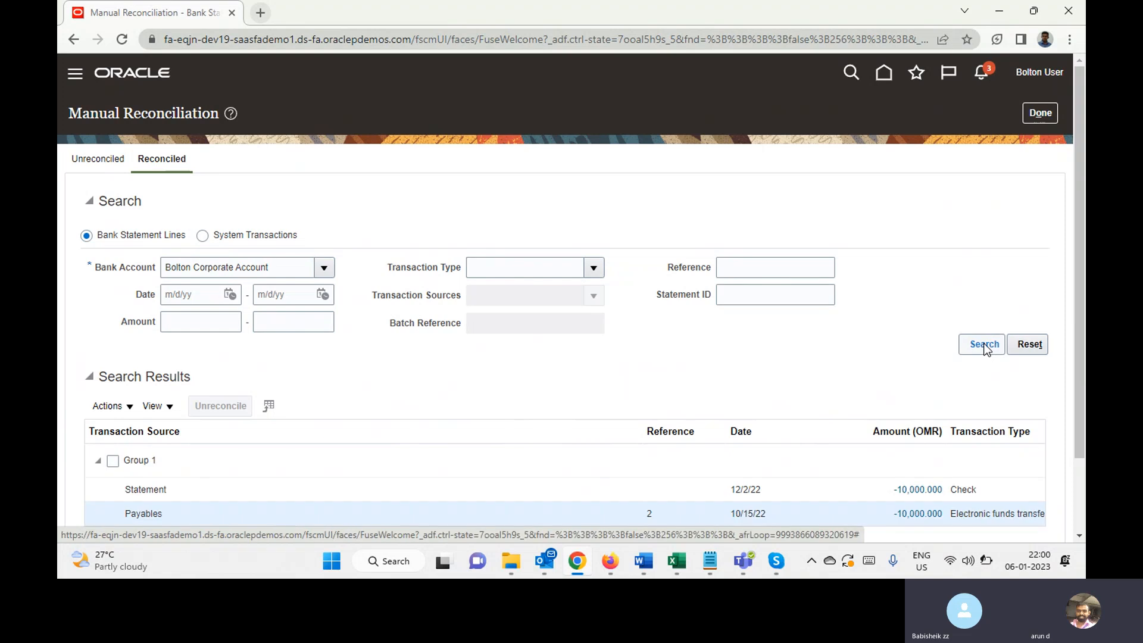
# Step: Examine the details of the reconciled statement line in Group 1, then open its matched Payables payment
pyautogui.moveTo(1079, 315); pyautogui.dragTo(1069, 425)
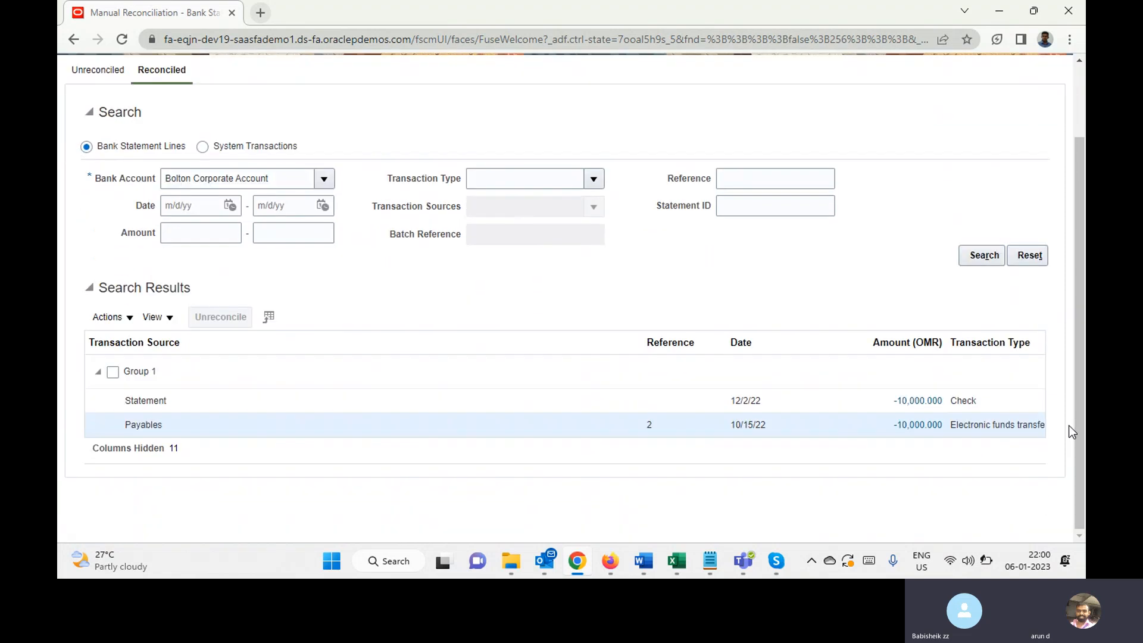
pyautogui.click(235, 395)
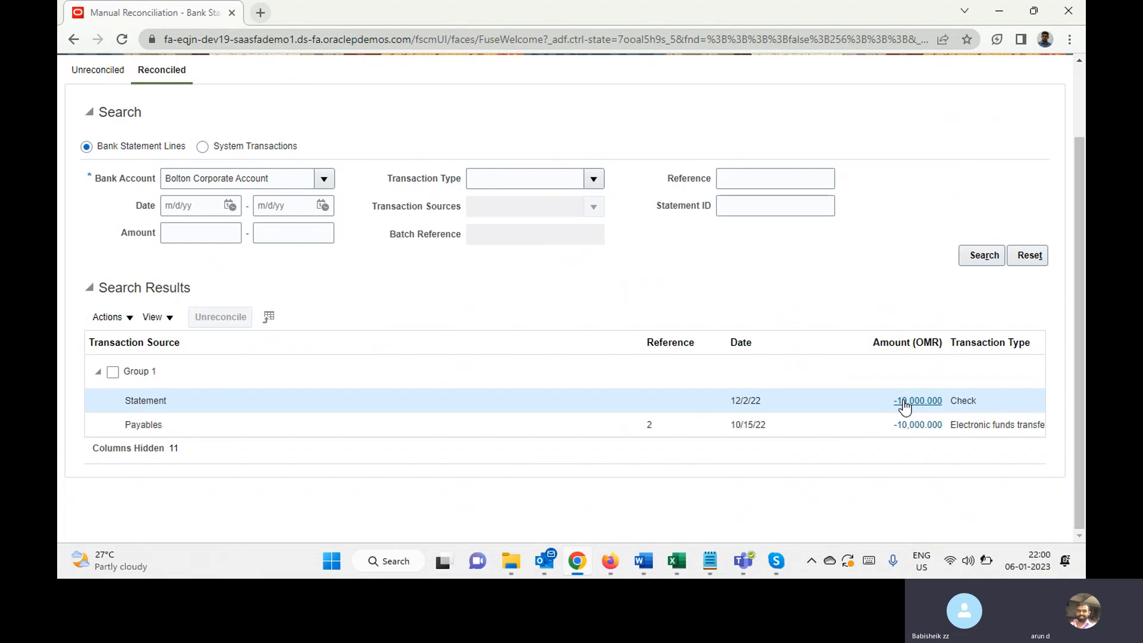
pyautogui.click(904, 402)
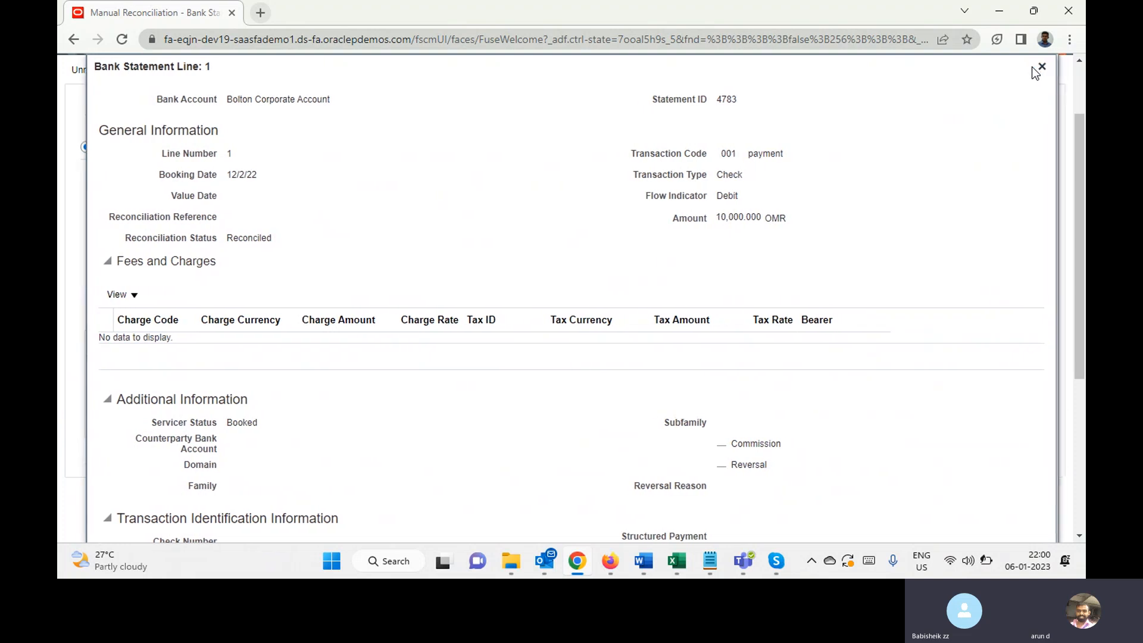
pyautogui.click(1056, 66)
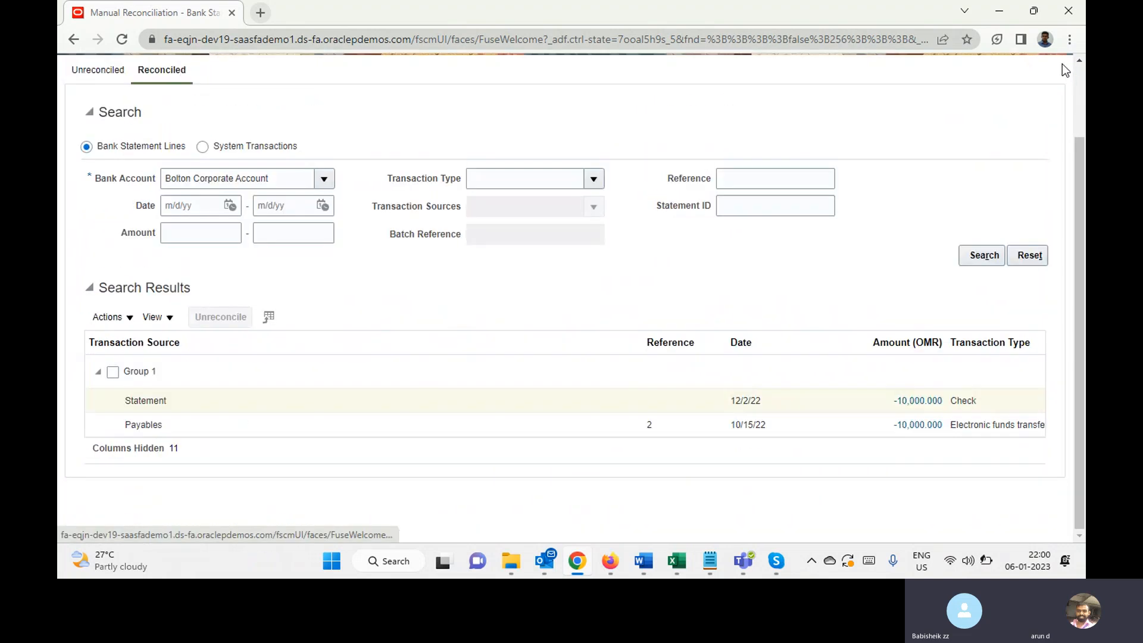
pyautogui.click(917, 424)
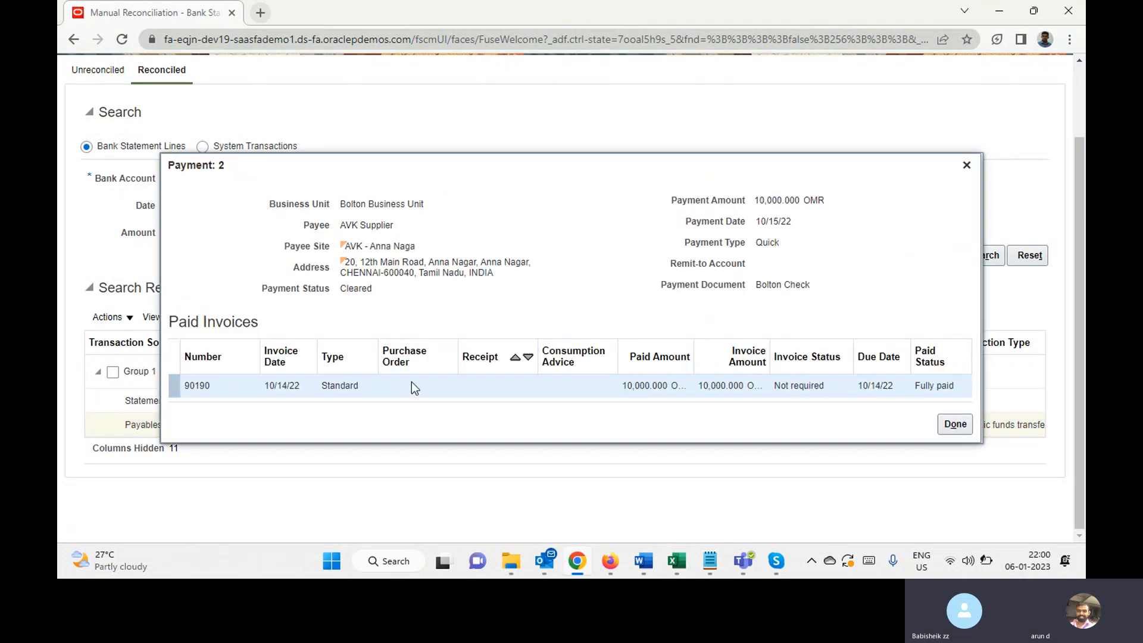
# Step: Close the payment details after checking the paid invoice's number, and duplicate the Manual Reconciliation browser tab
pyautogui.doubleClick(196, 388)
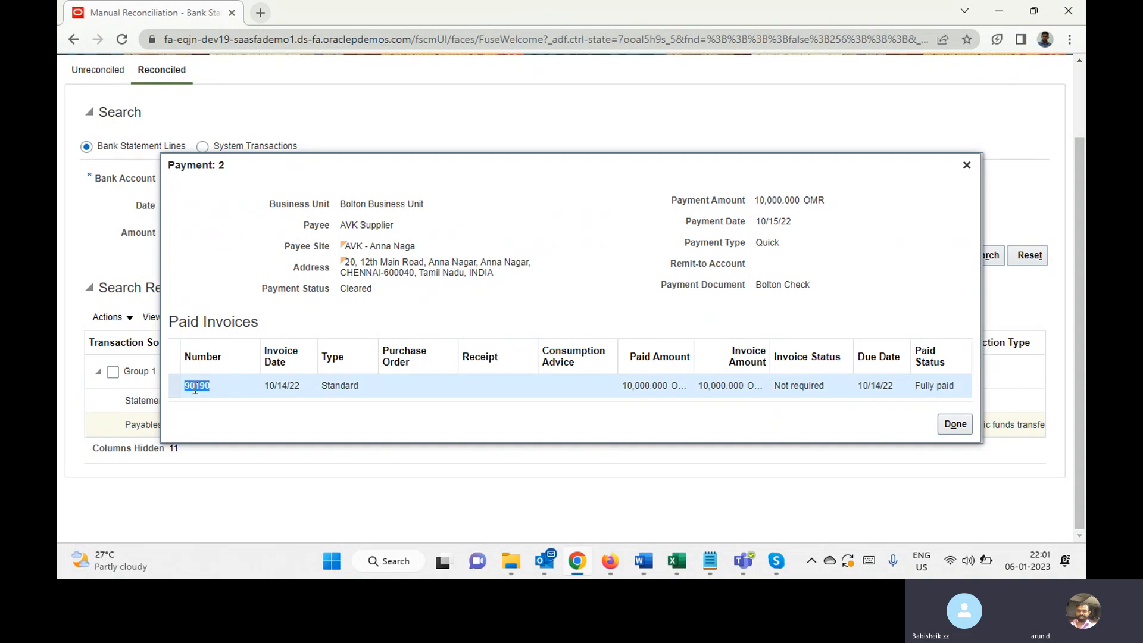
pyautogui.click(955, 425)
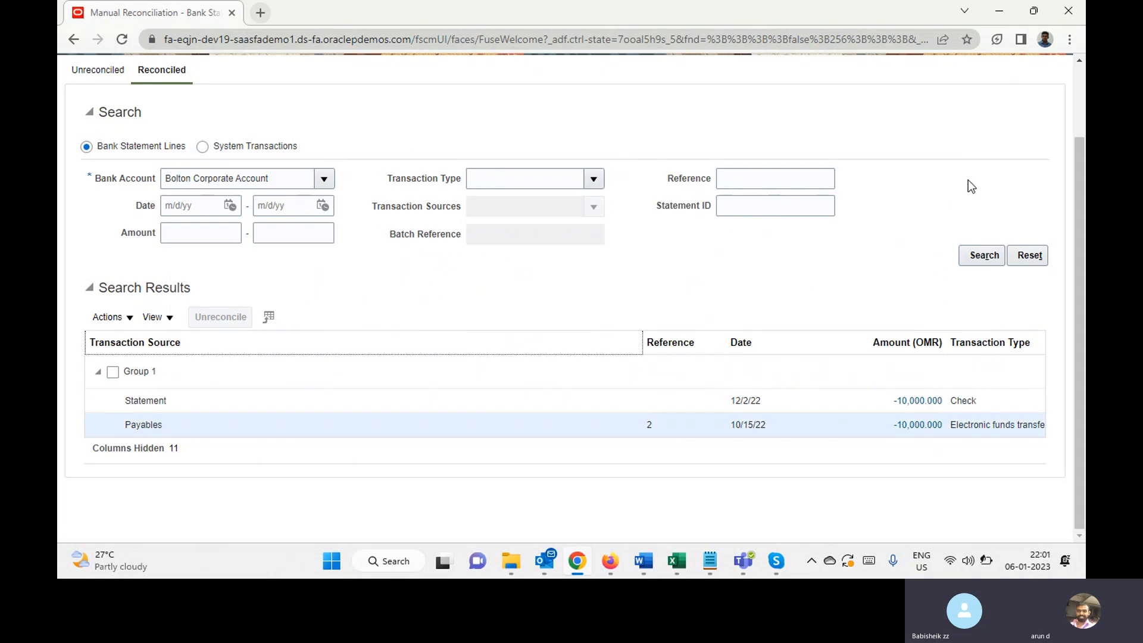
pyautogui.scroll(2, 1079, 126)
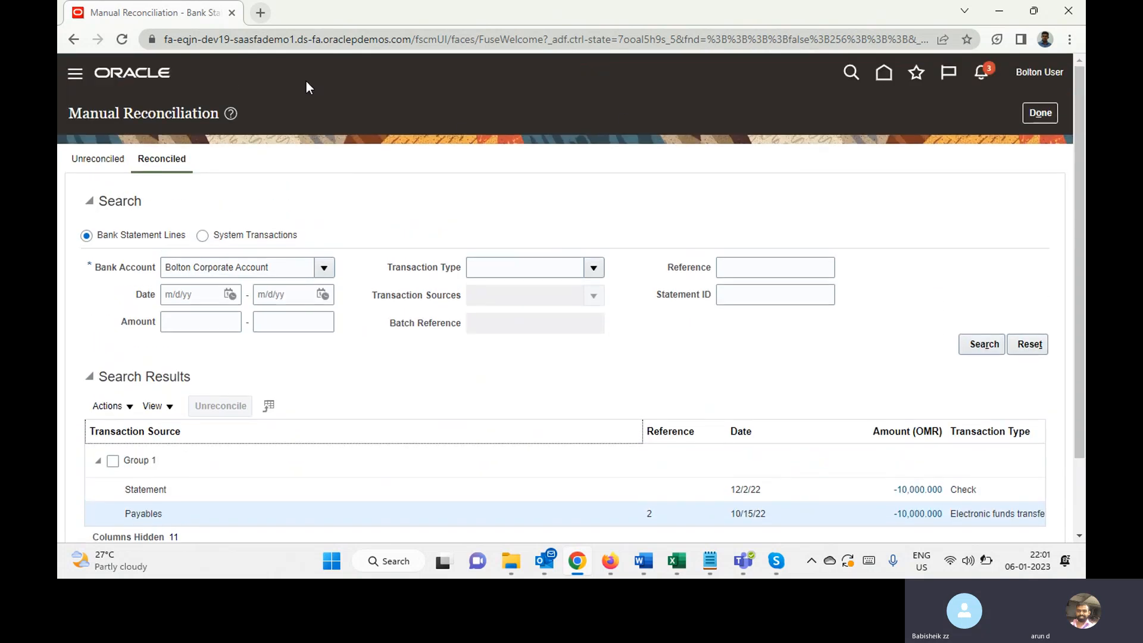
pyautogui.rightClick(189, 13)
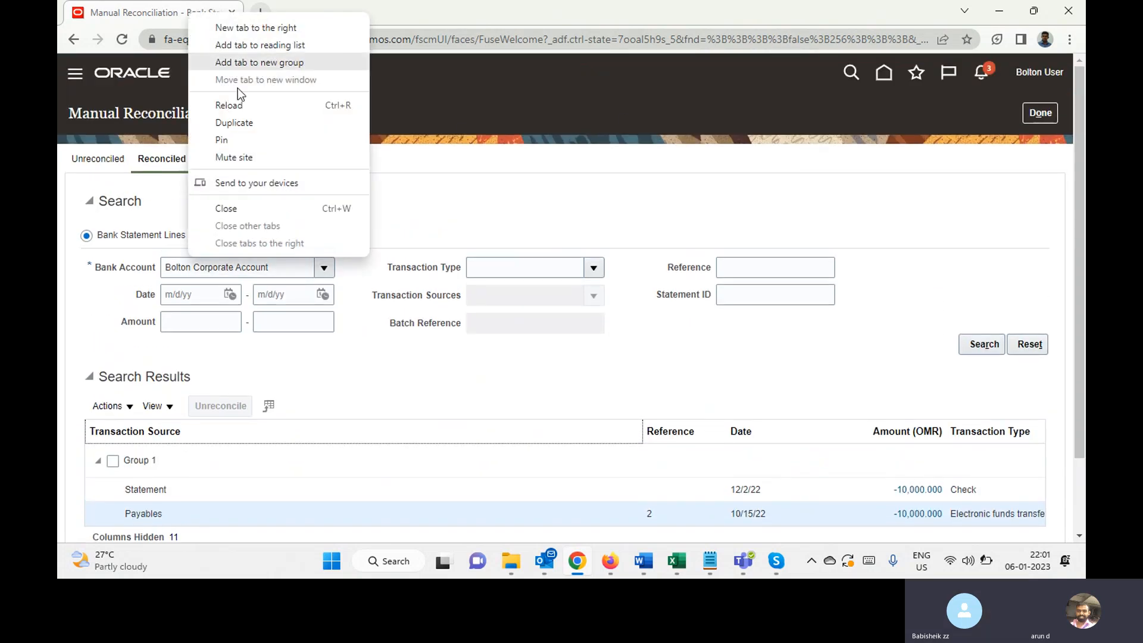
pyautogui.click(257, 124)
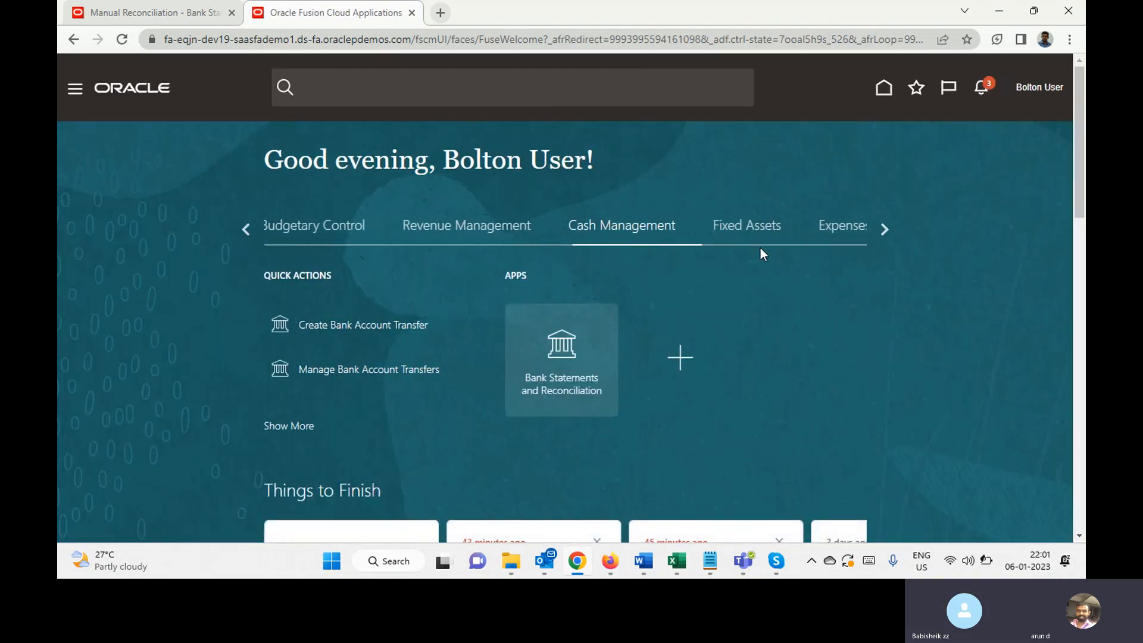
# Step: Open Manage Payments from the Payables Payments work area in the duplicated browser tab
pyautogui.click(884, 229)
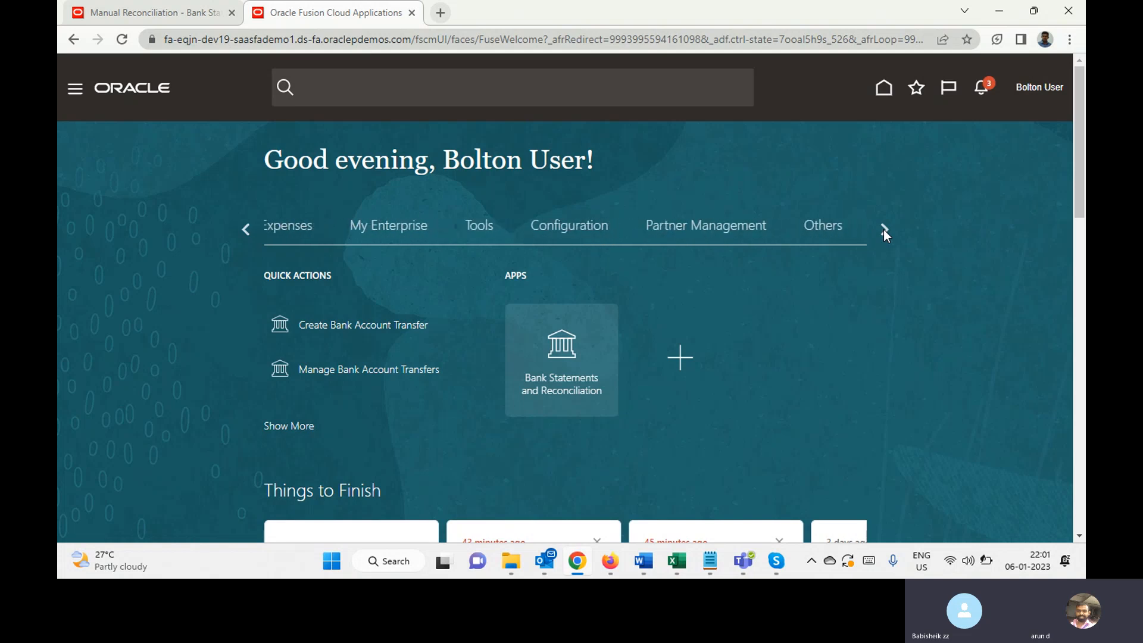
pyautogui.click(883, 229)
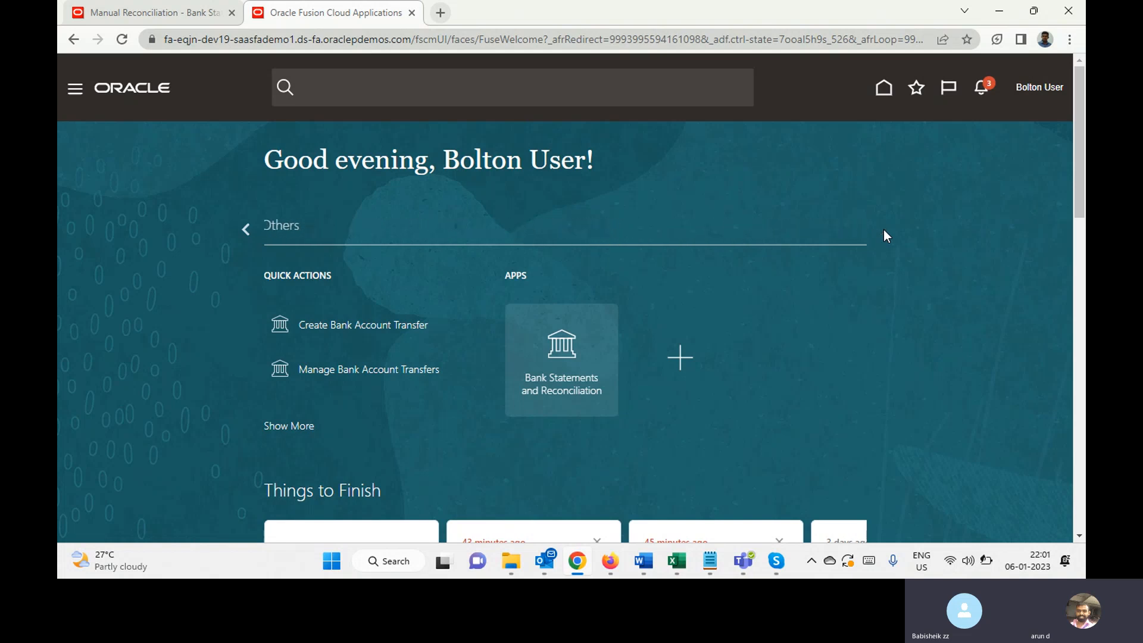
pyautogui.click(246, 229)
pyautogui.click(245, 229)
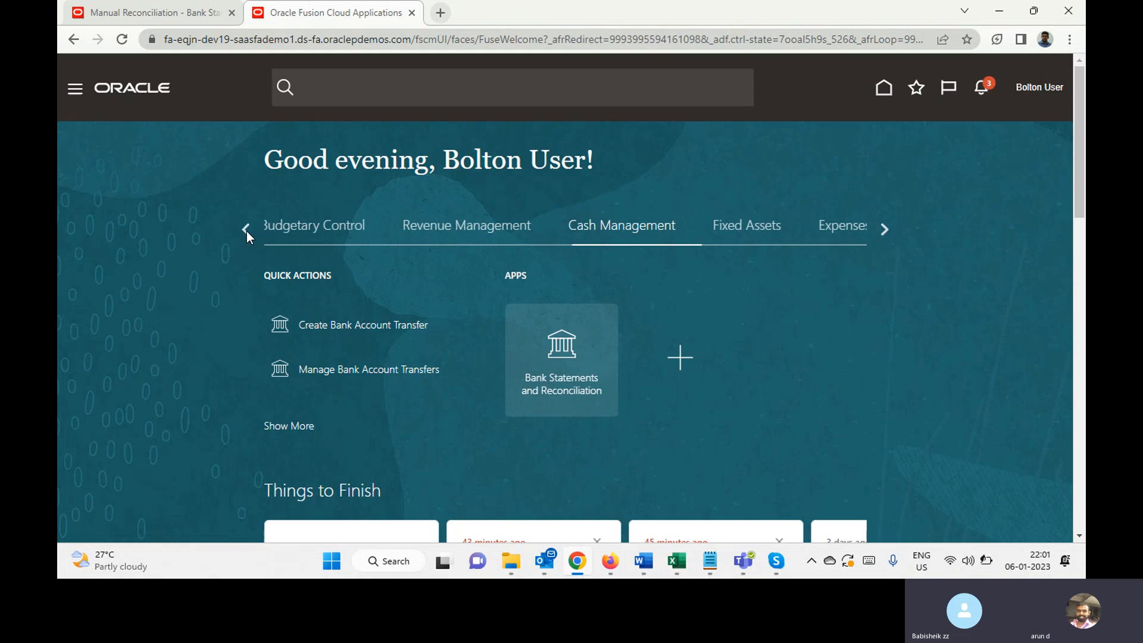
pyautogui.click(245, 229)
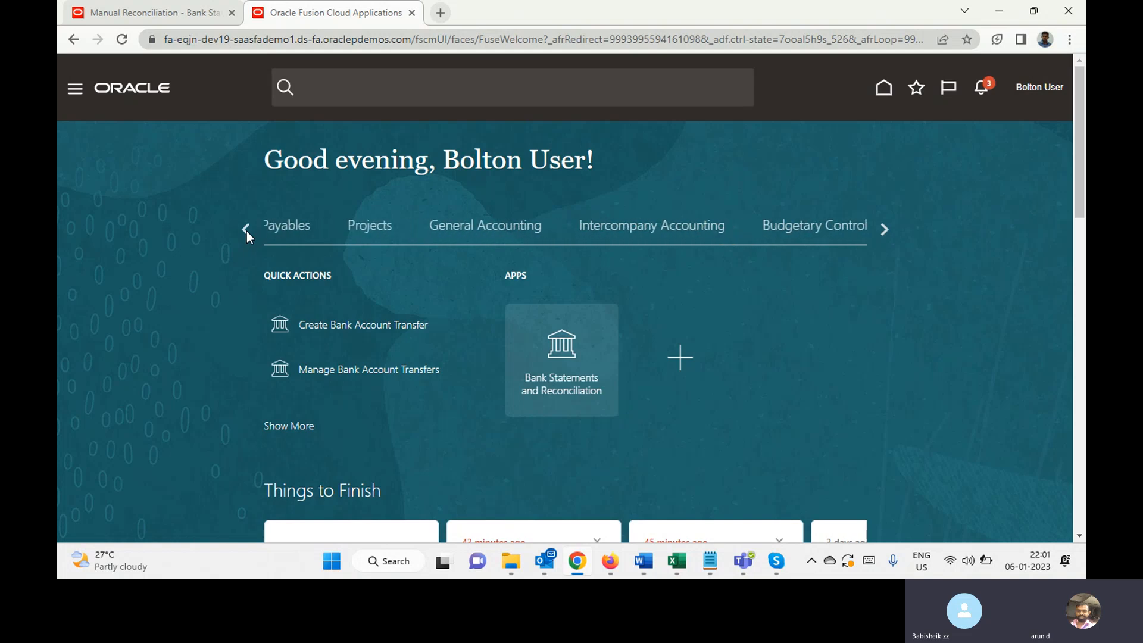
pyautogui.click(246, 230)
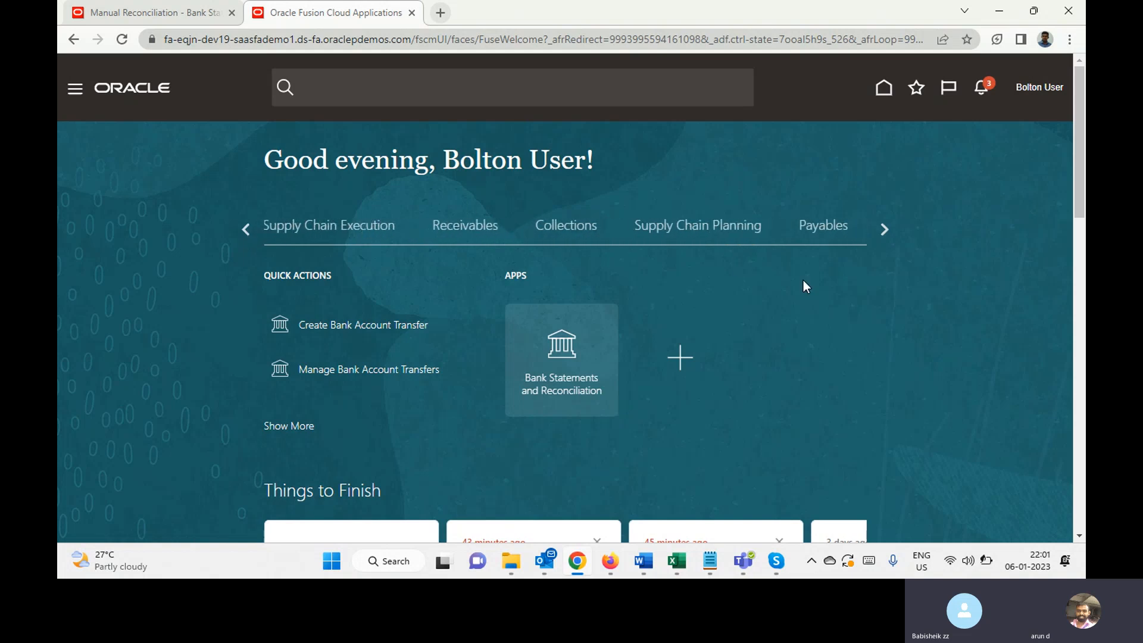
pyautogui.click(819, 237)
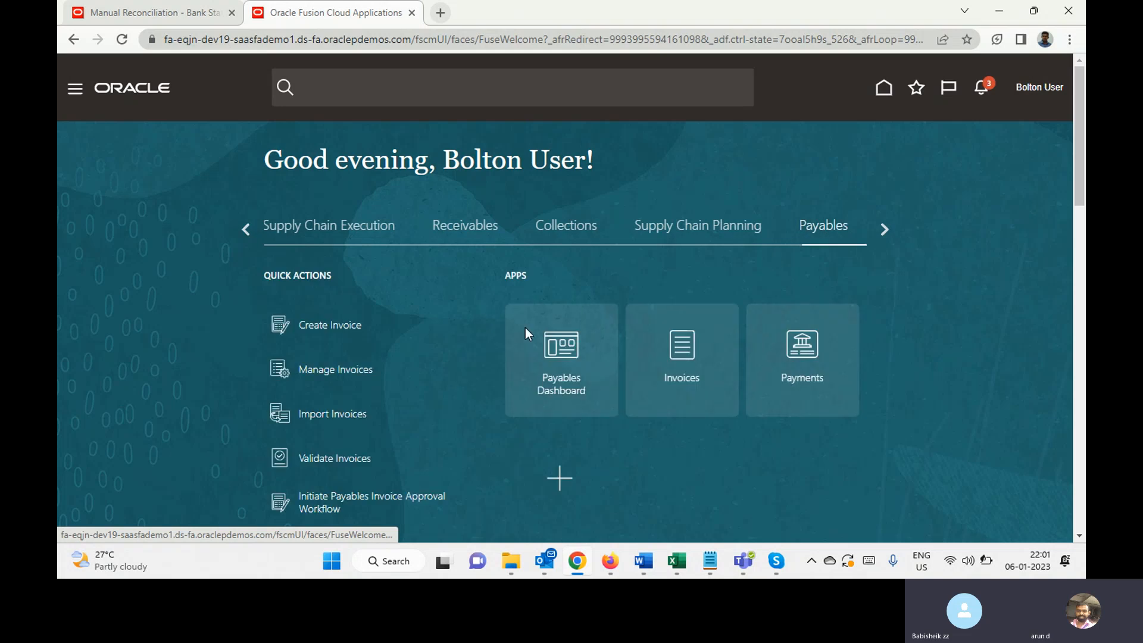
pyautogui.click(800, 342)
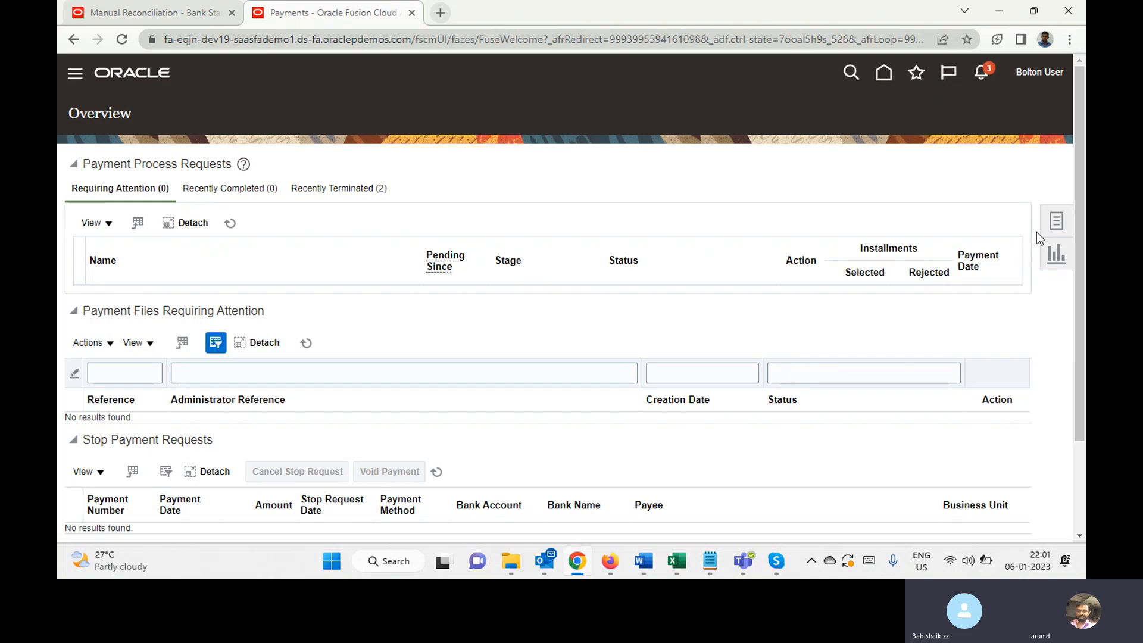
pyautogui.click(1052, 229)
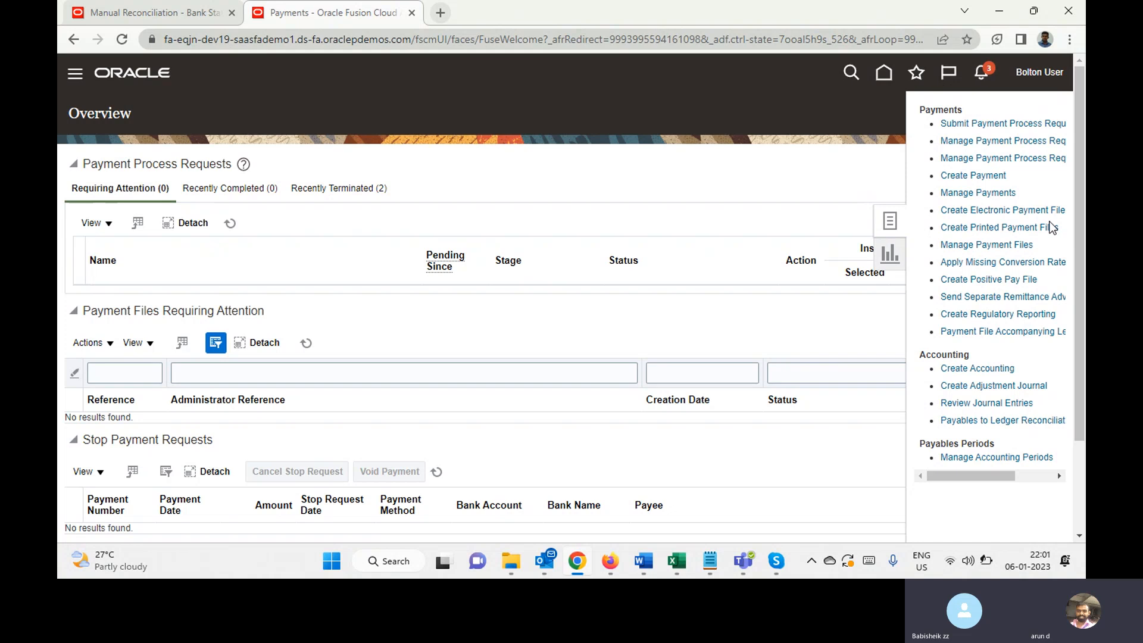
pyautogui.click(977, 193)
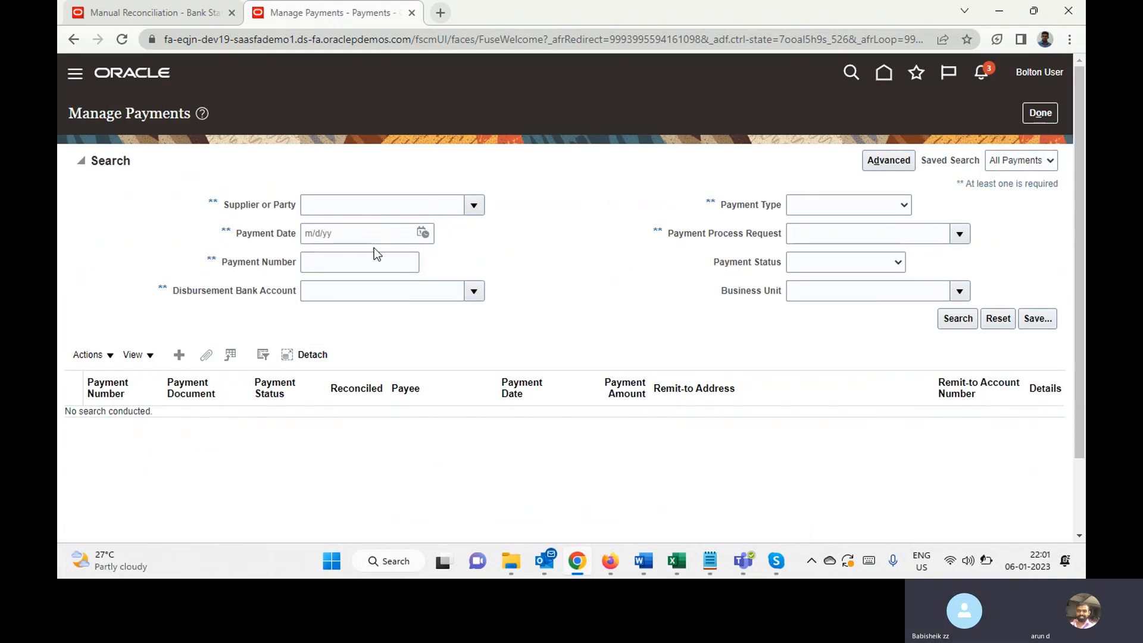
# Step: Check the reconciled Payables transaction's date in Manual Reconciliation and set the payment search date to 10/15/22
pyautogui.click(147, 17)
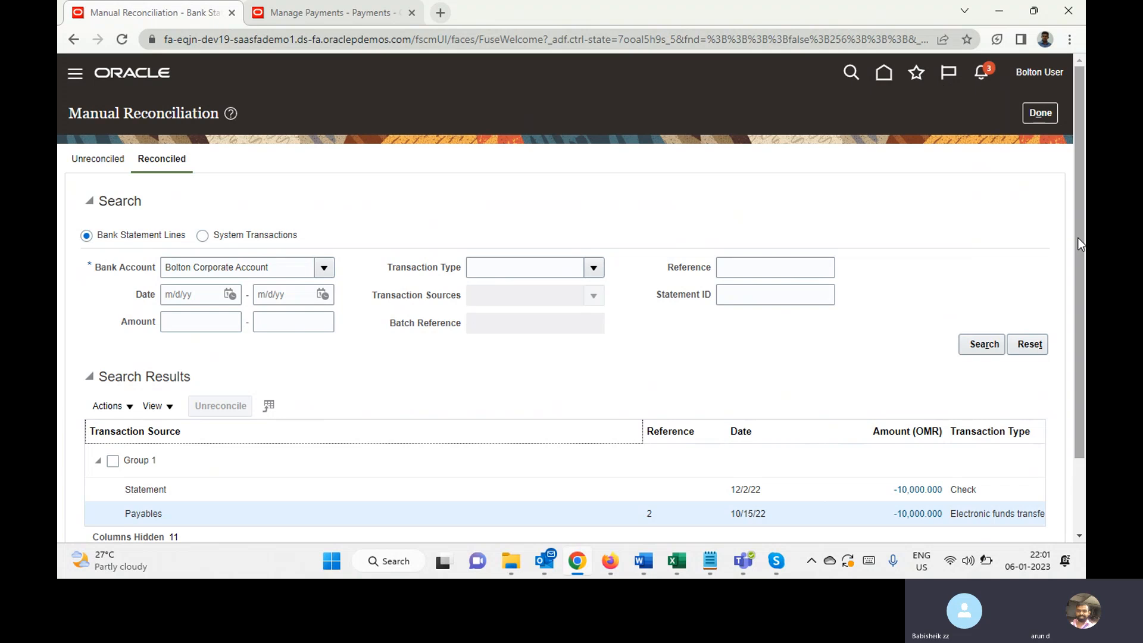
pyautogui.moveTo(1077, 235); pyautogui.dragTo(1077, 285)
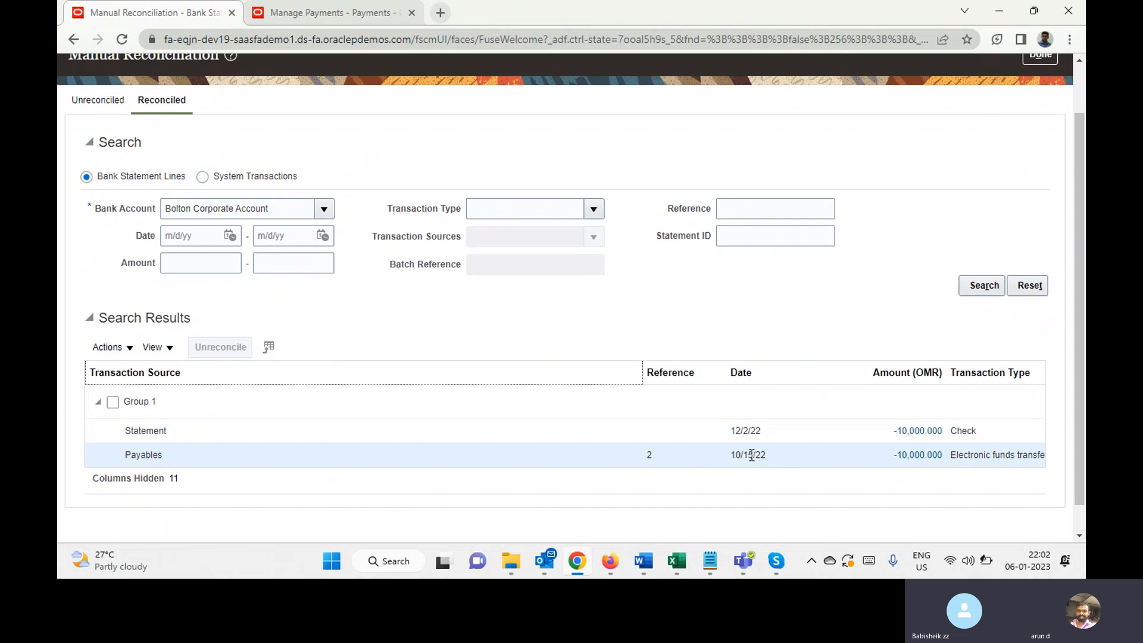
pyautogui.click(324, 14)
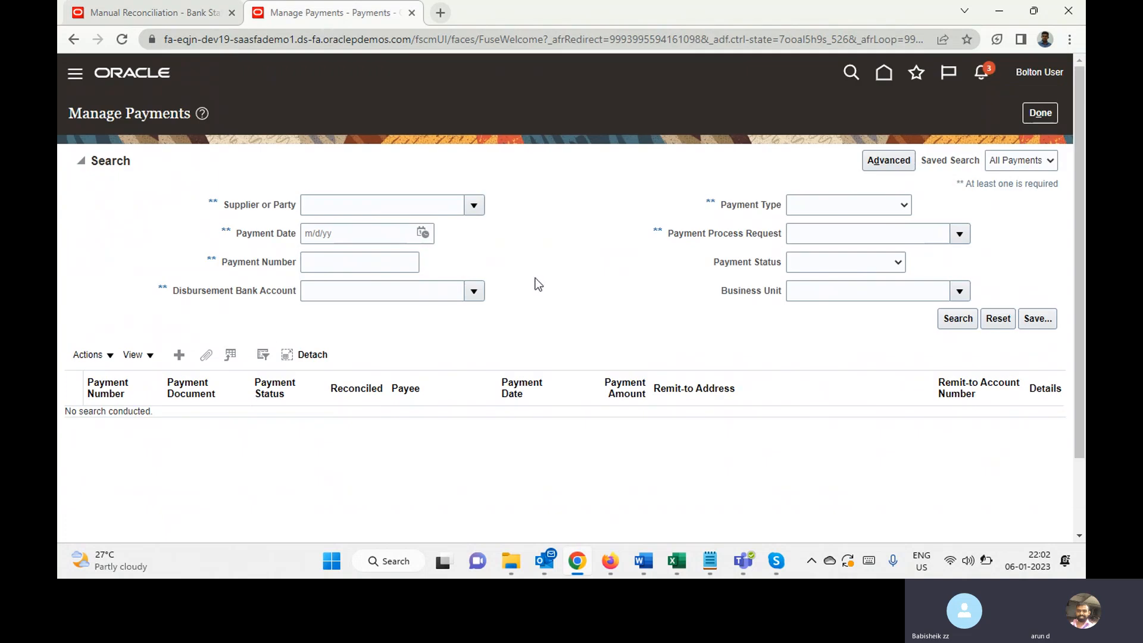
pyautogui.click(422, 232)
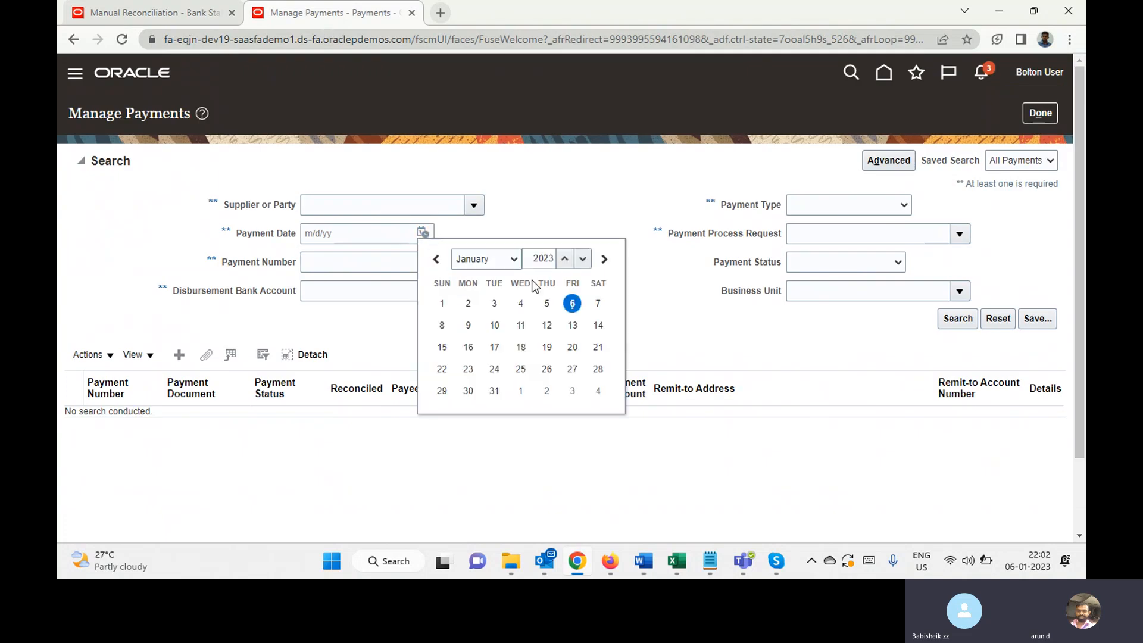
pyautogui.click(583, 259)
pyautogui.click(503, 260)
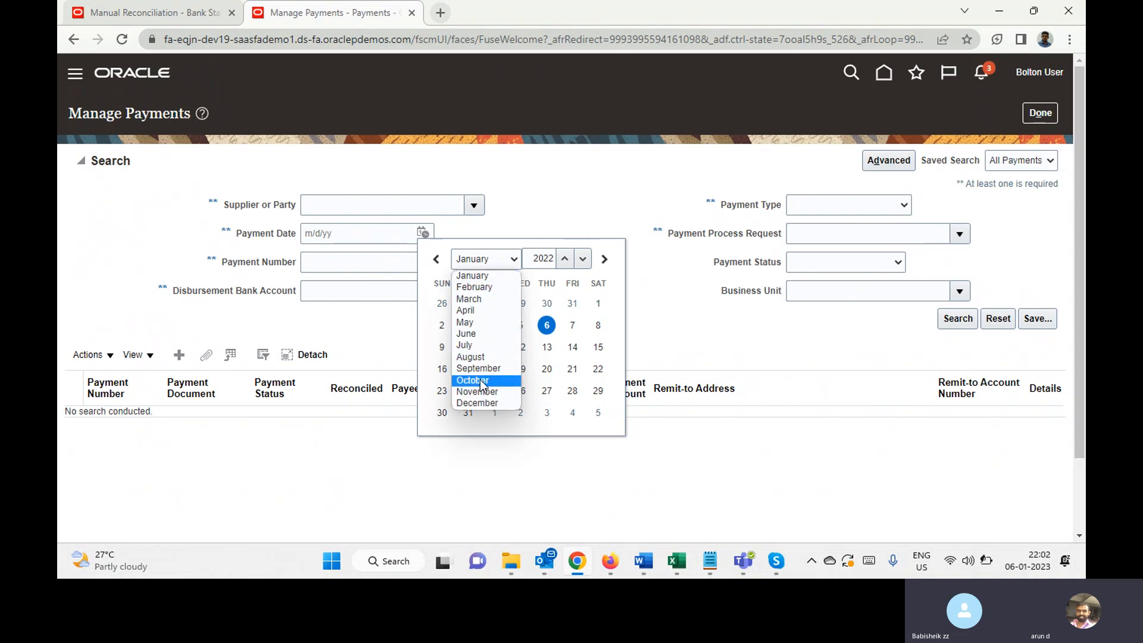
pyautogui.click(482, 382)
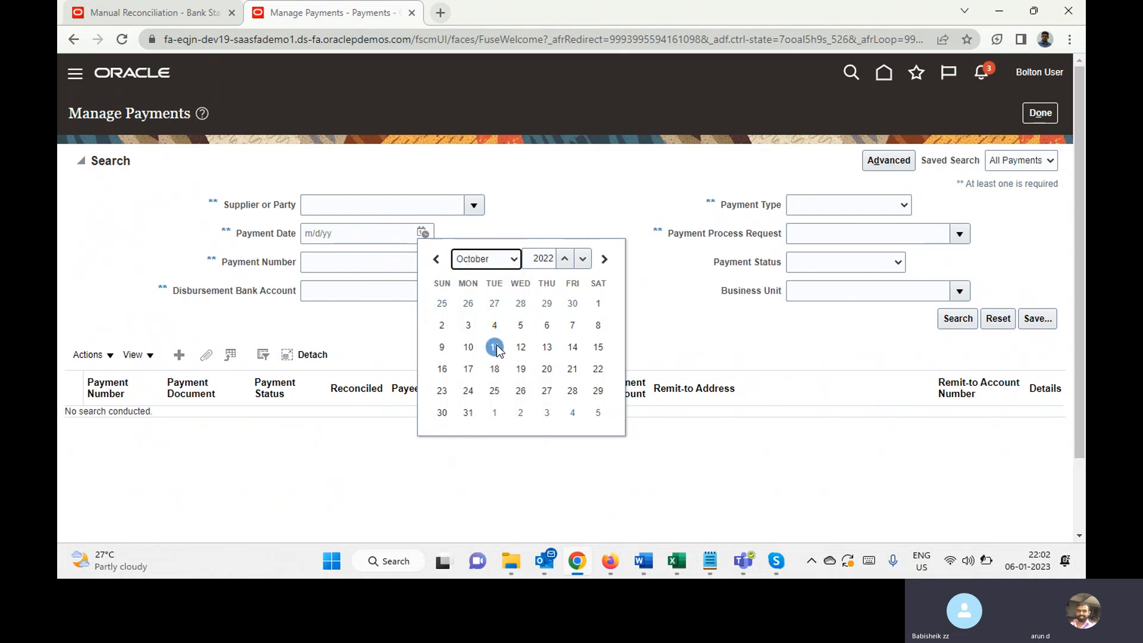
pyautogui.click(597, 347)
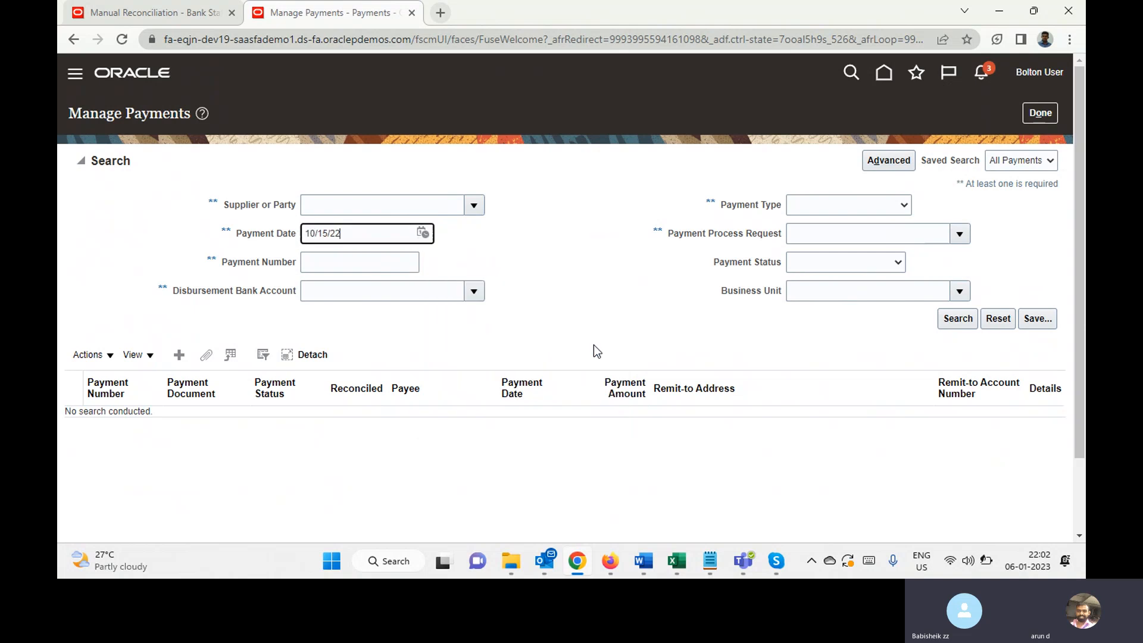
# Step: Check the reconciled transaction's reference, enter payment number 2 in Manage Payments, and run the search
pyautogui.click(201, 15)
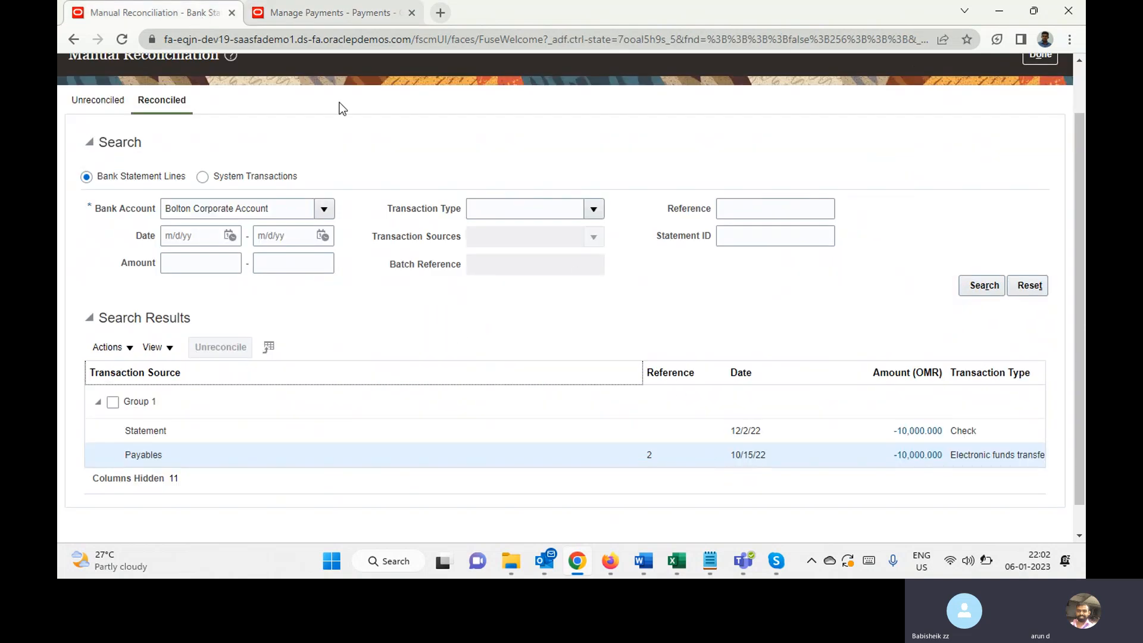
pyautogui.click(331, 12)
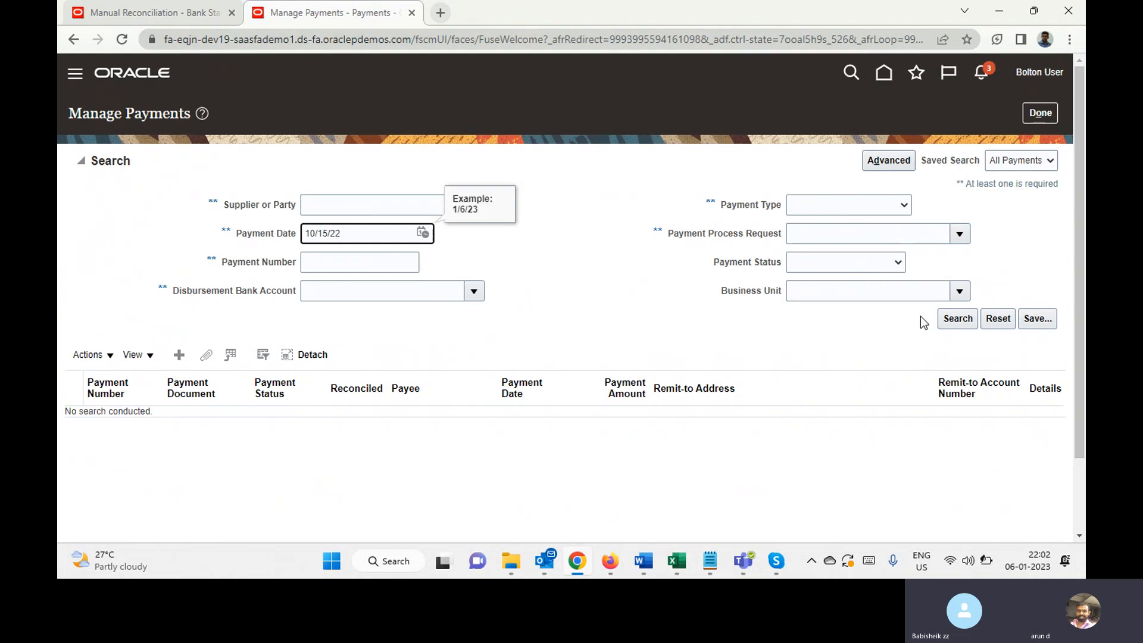
pyautogui.click(329, 266)
pyautogui.write('2')
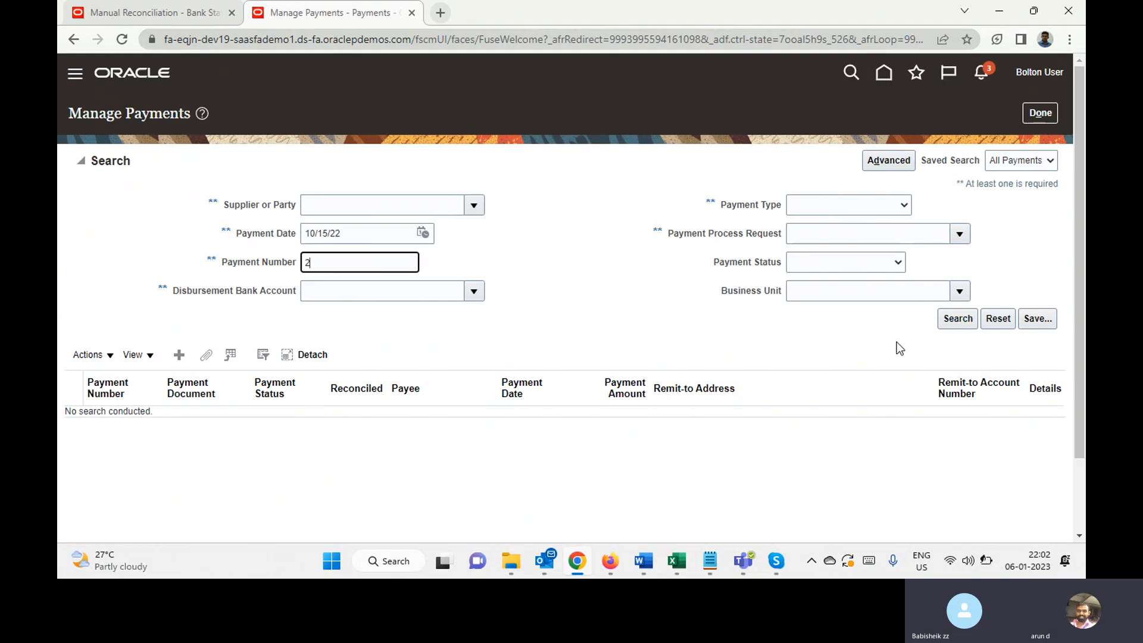
pyautogui.click(950, 320)
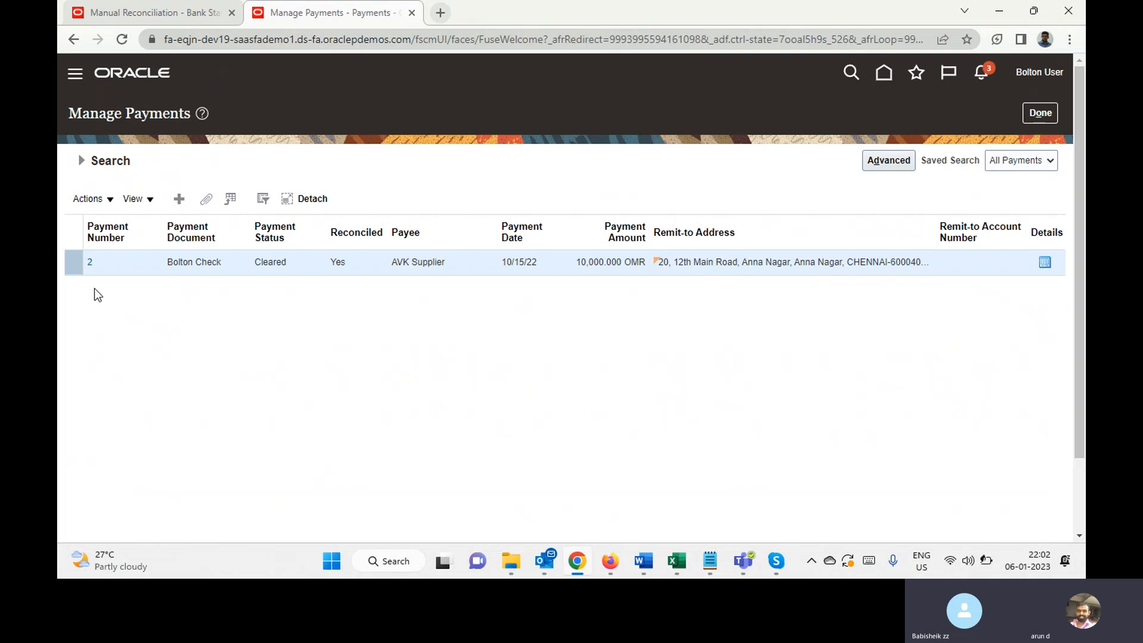
# Step: Examine the payment status and the reconciled indicator of the payment in the search results
pyautogui.doubleClick(273, 264)
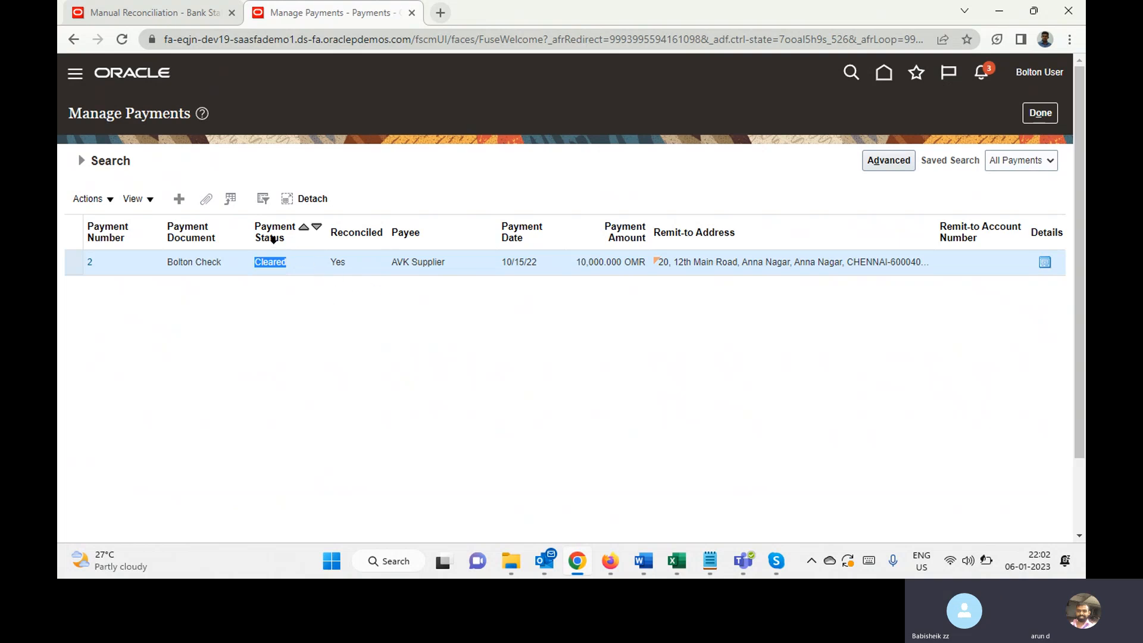
pyautogui.click(436, 373)
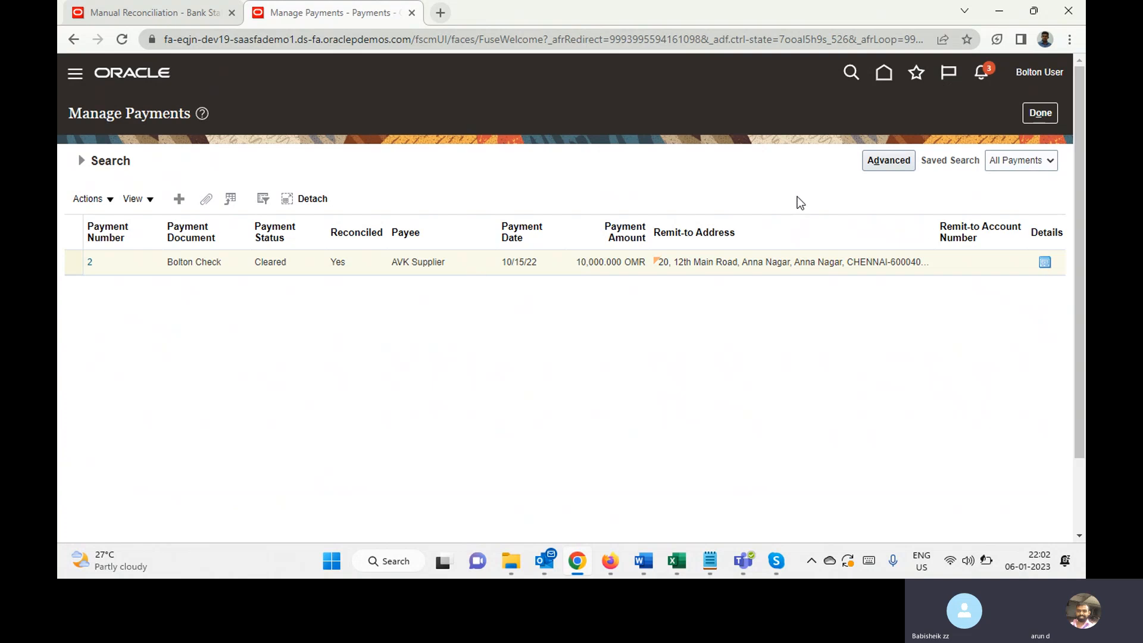
pyautogui.doubleClick(337, 263)
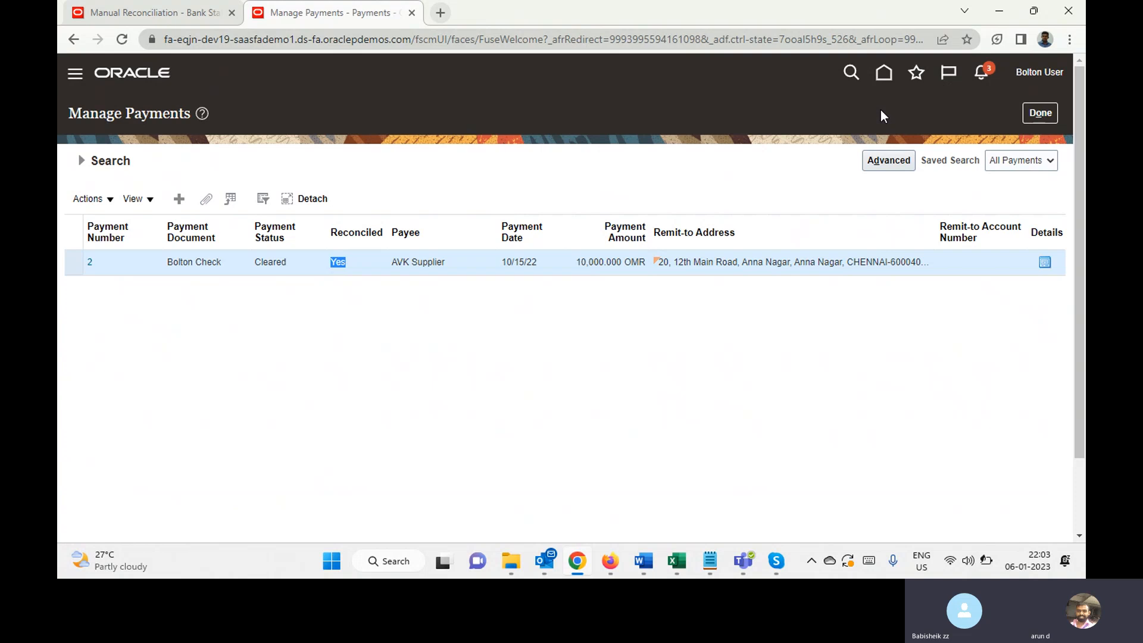
# Step: Close Manage Payments and Manual Reconciliation, returning both browser tabs to the home page
pyautogui.click(1040, 113)
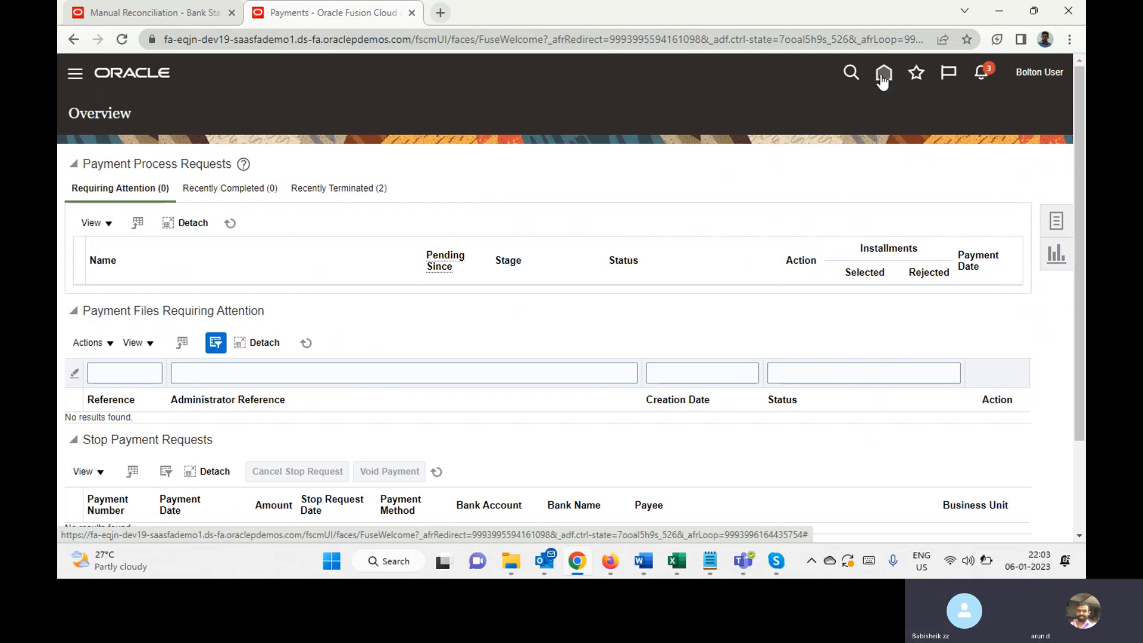
pyautogui.click(884, 77)
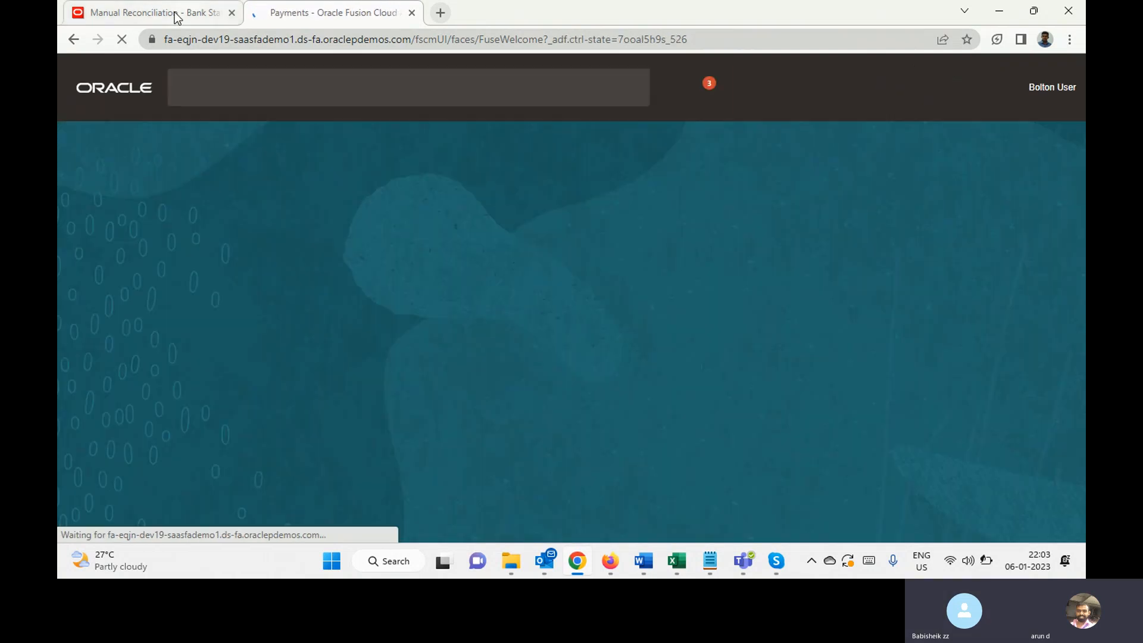
pyautogui.click(193, 14)
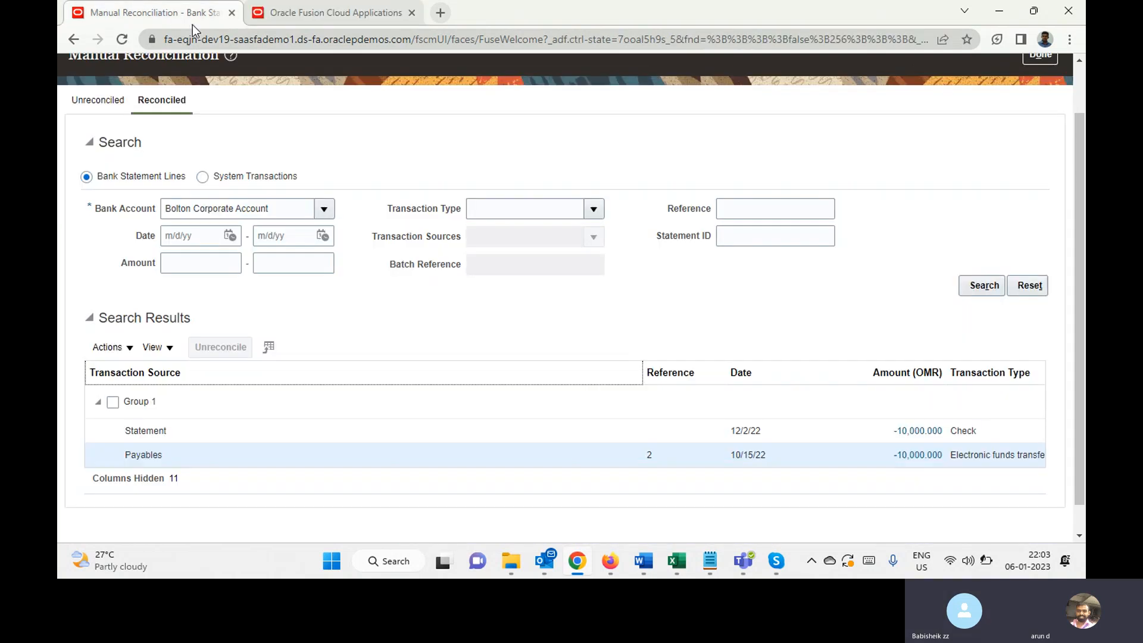
pyautogui.click(1081, 93)
pyautogui.click(1034, 117)
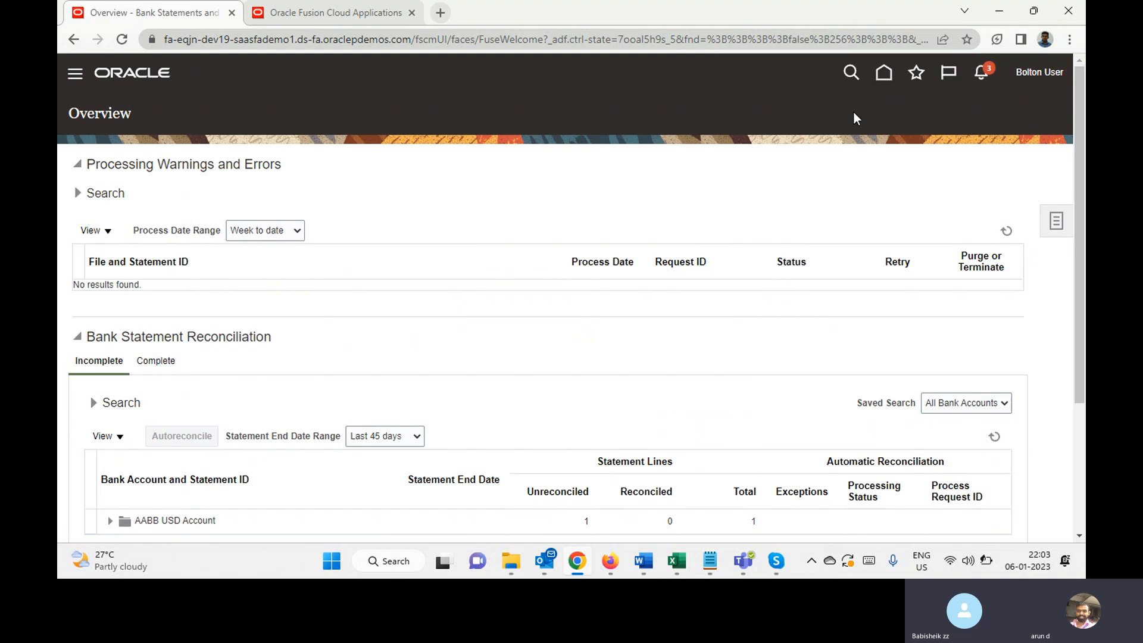
pyautogui.click(885, 72)
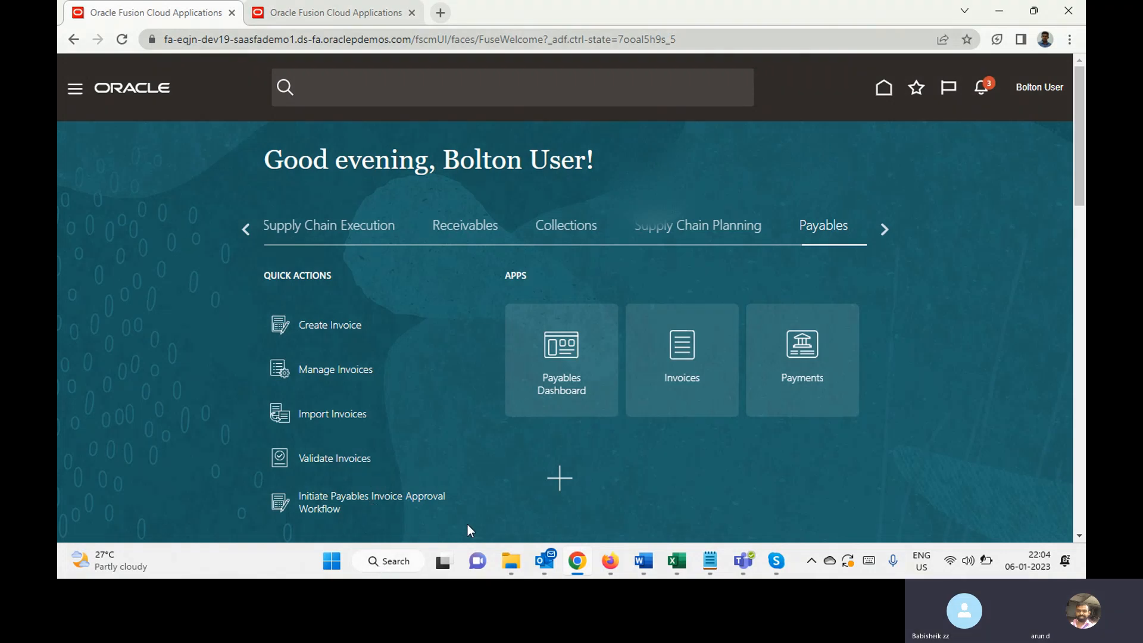
pyautogui.click(386, 563)
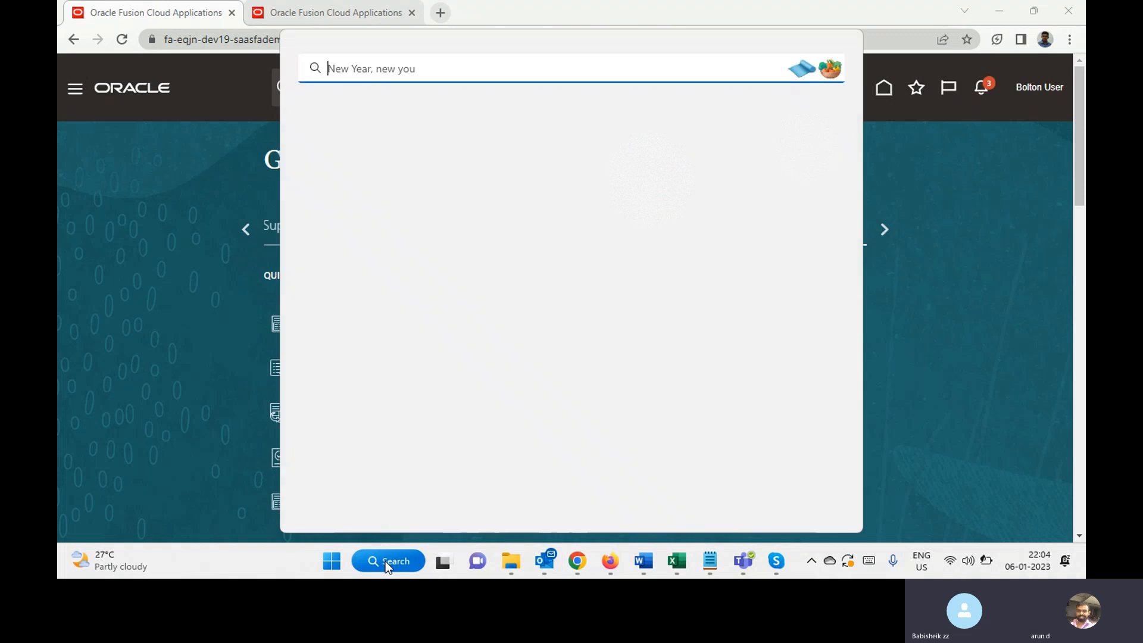
pyautogui.click(164, 399)
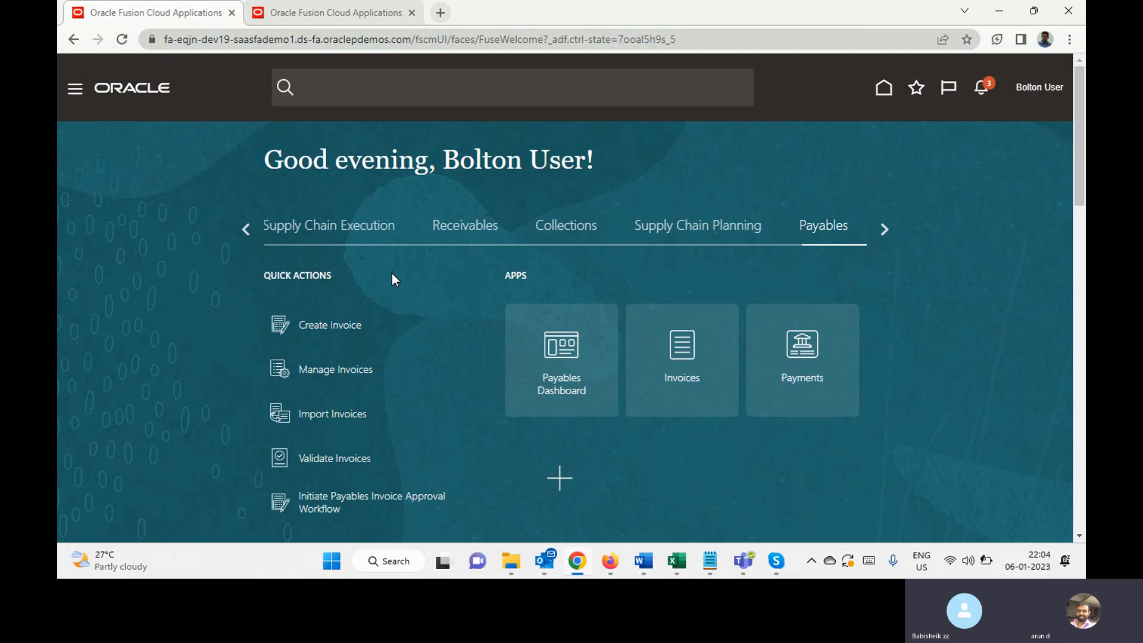
pyautogui.click(778, 561)
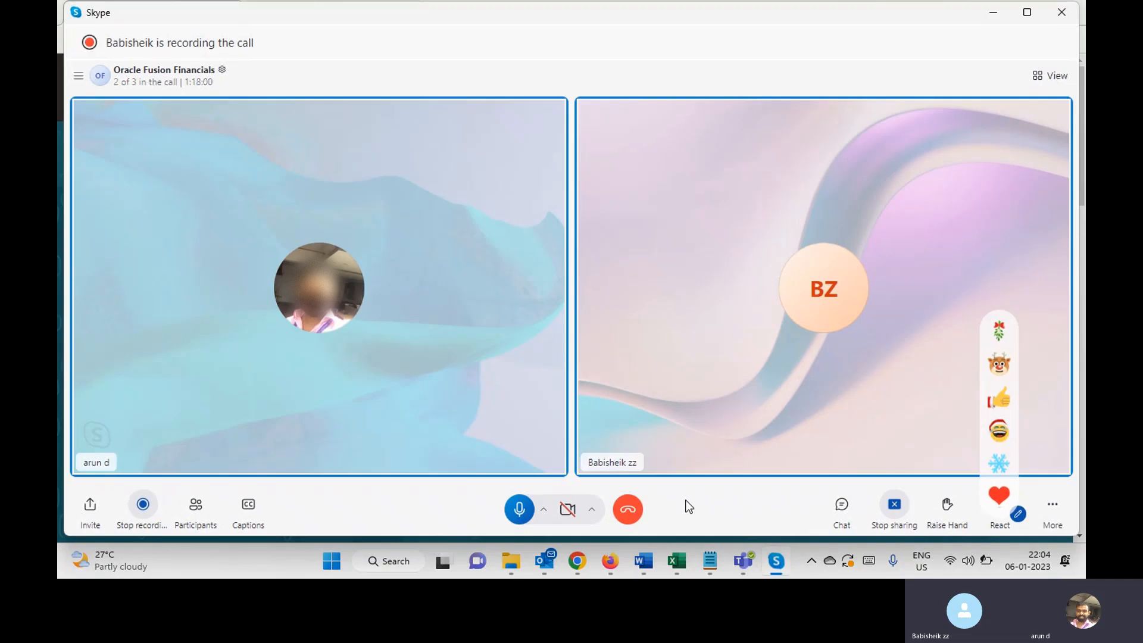
pyautogui.click(522, 507)
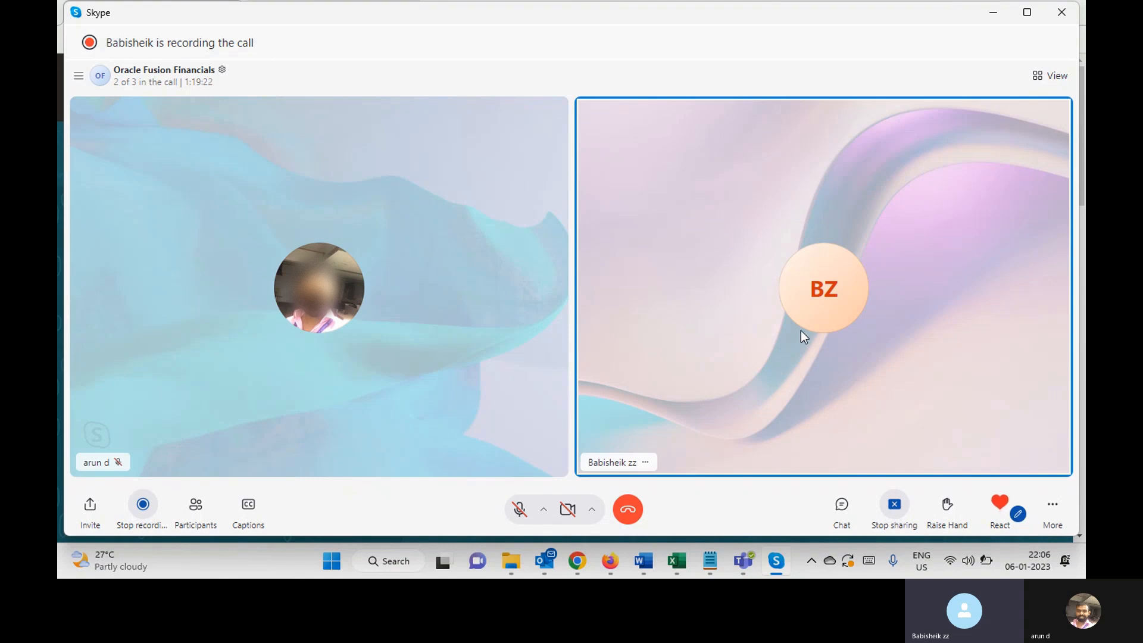
pyautogui.click(519, 512)
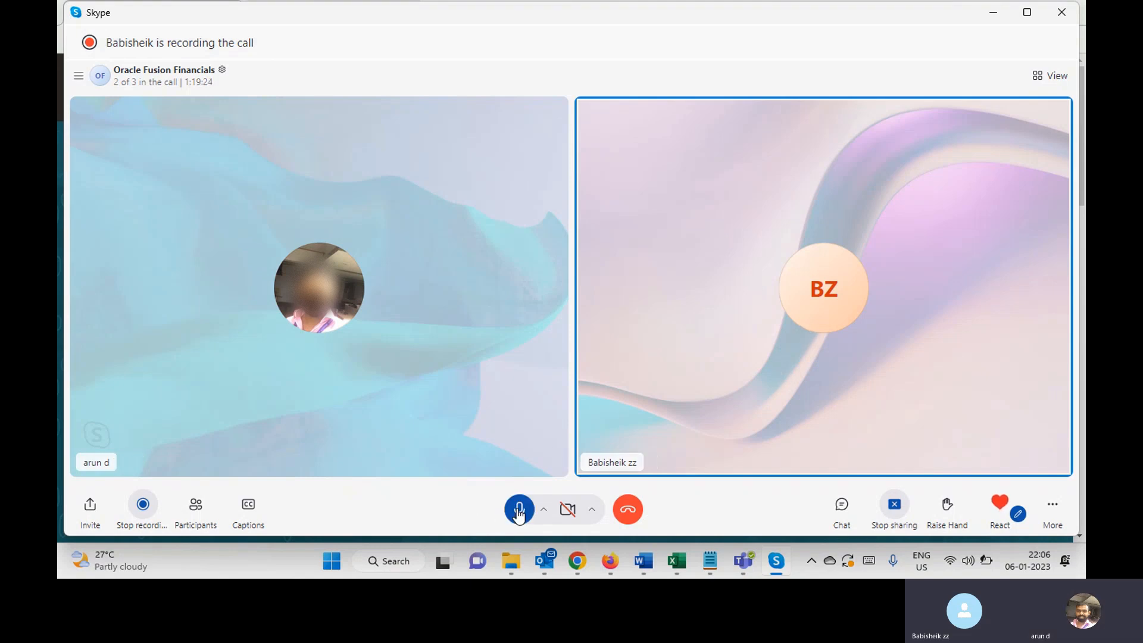
pyautogui.click(991, 15)
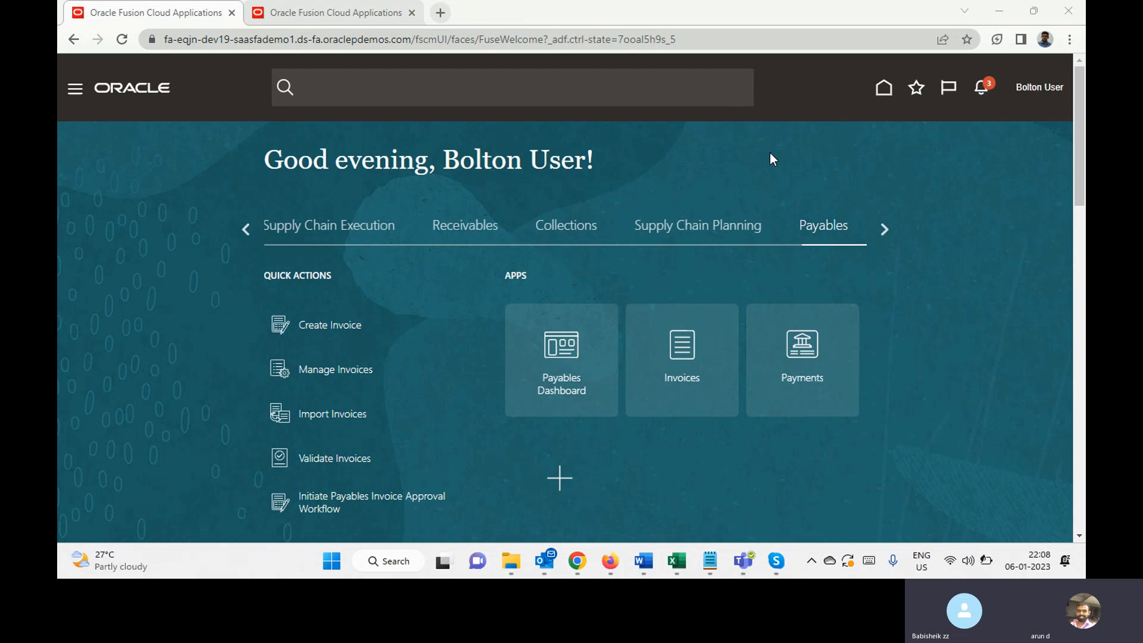
# Step: Open the Create Bank Account Transfer page from the Cash Management area
pyautogui.click(883, 230)
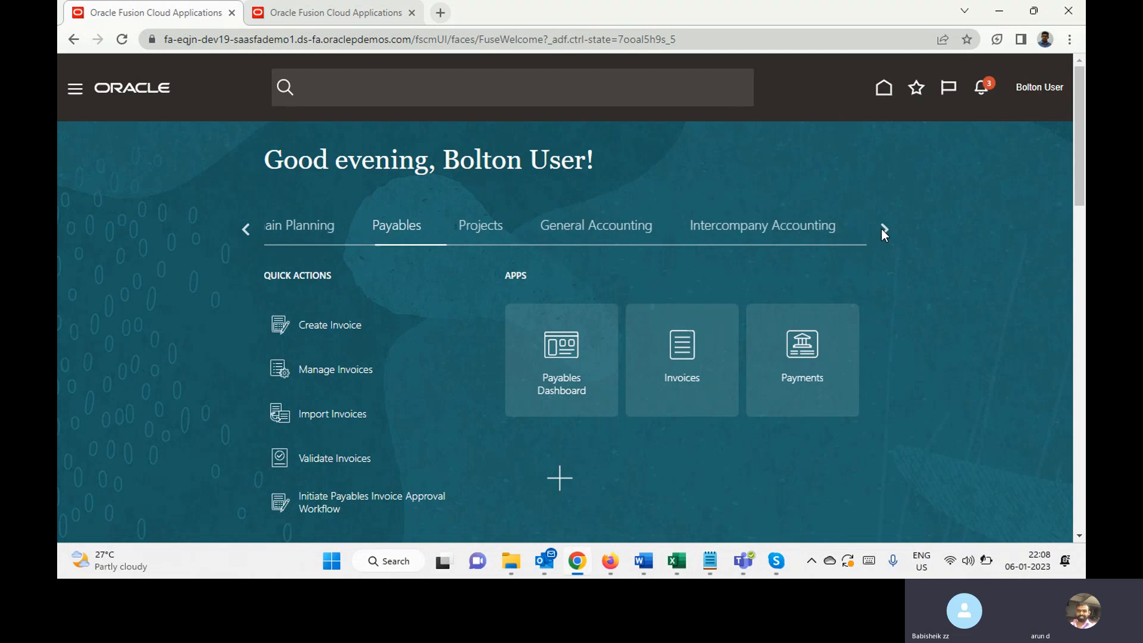
pyautogui.click(882, 230)
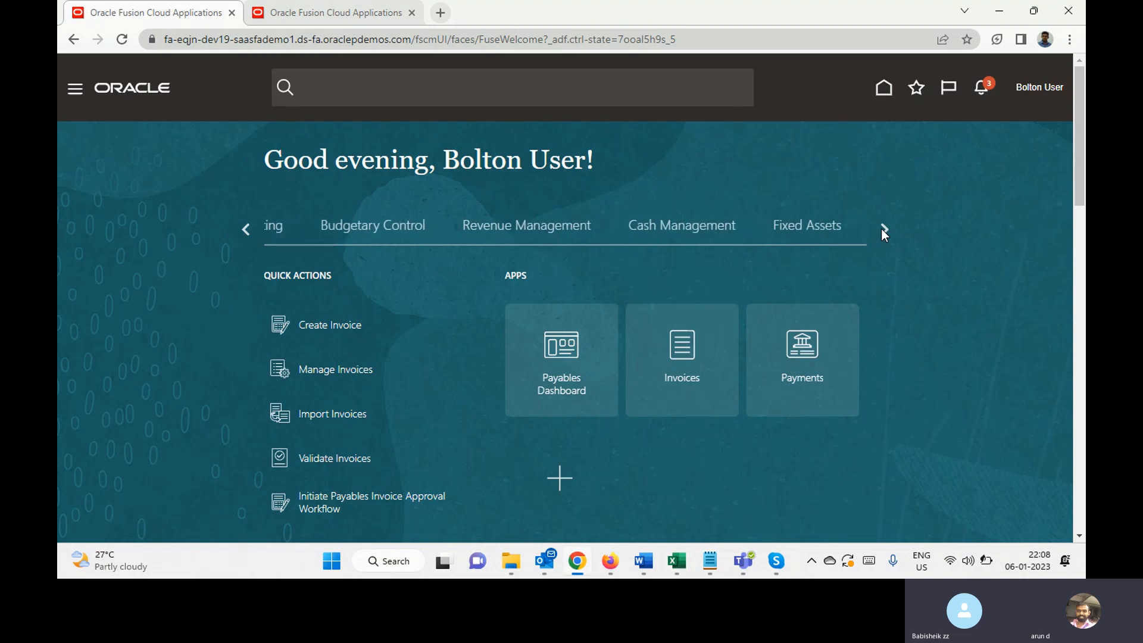
pyautogui.click(637, 237)
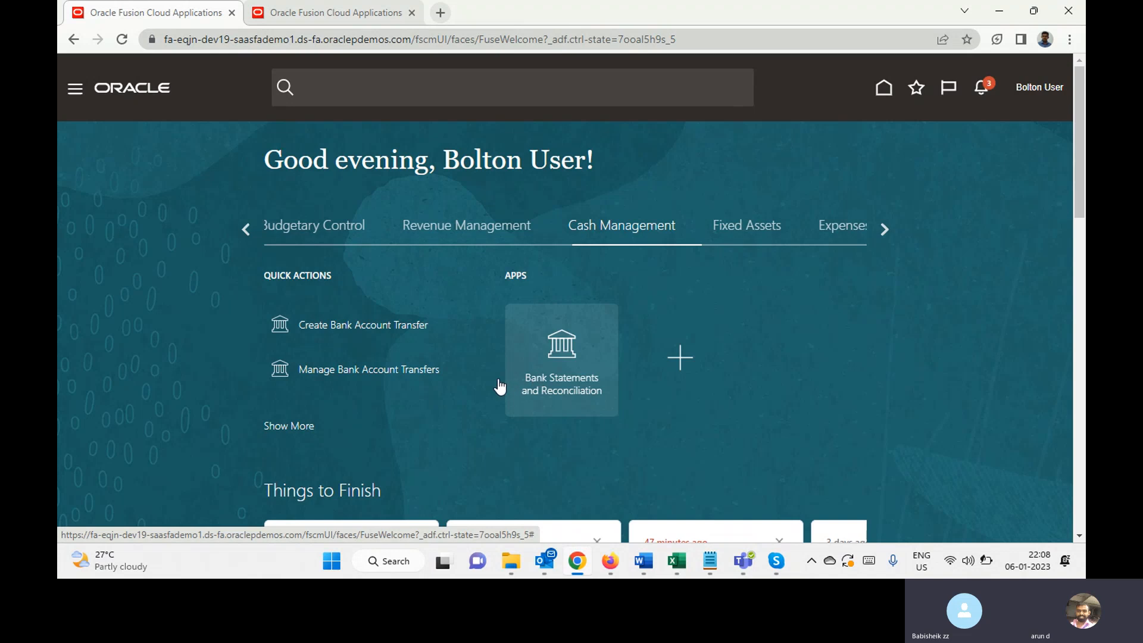
pyautogui.click(356, 329)
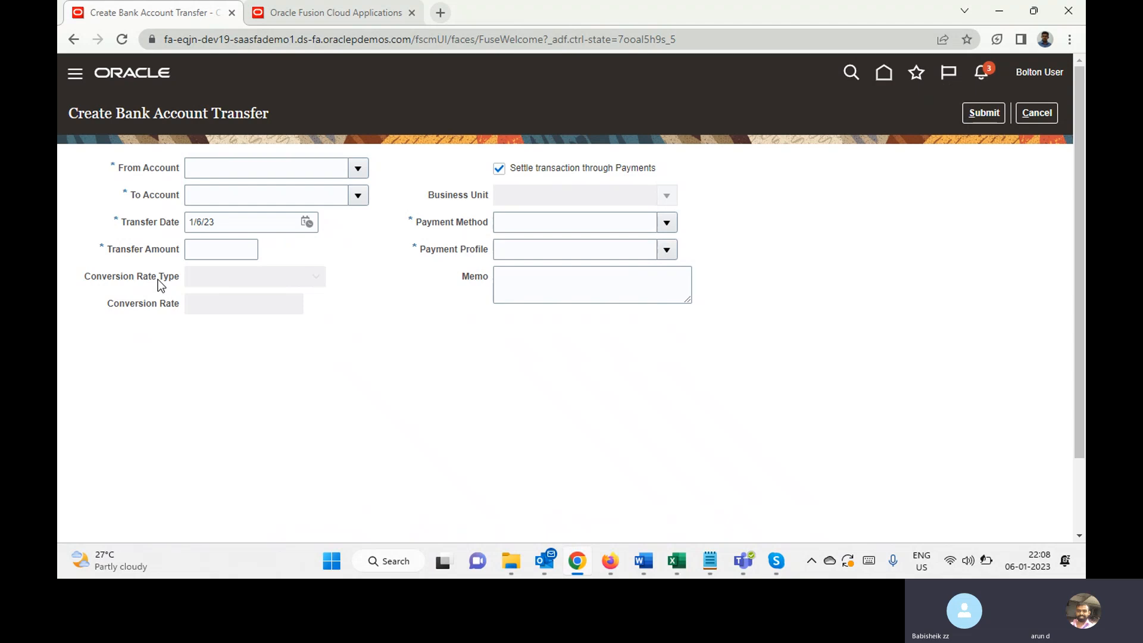
# Step: Set the transfer's From Account to USINDO BANK ACCOUNT
pyautogui.click(266, 165)
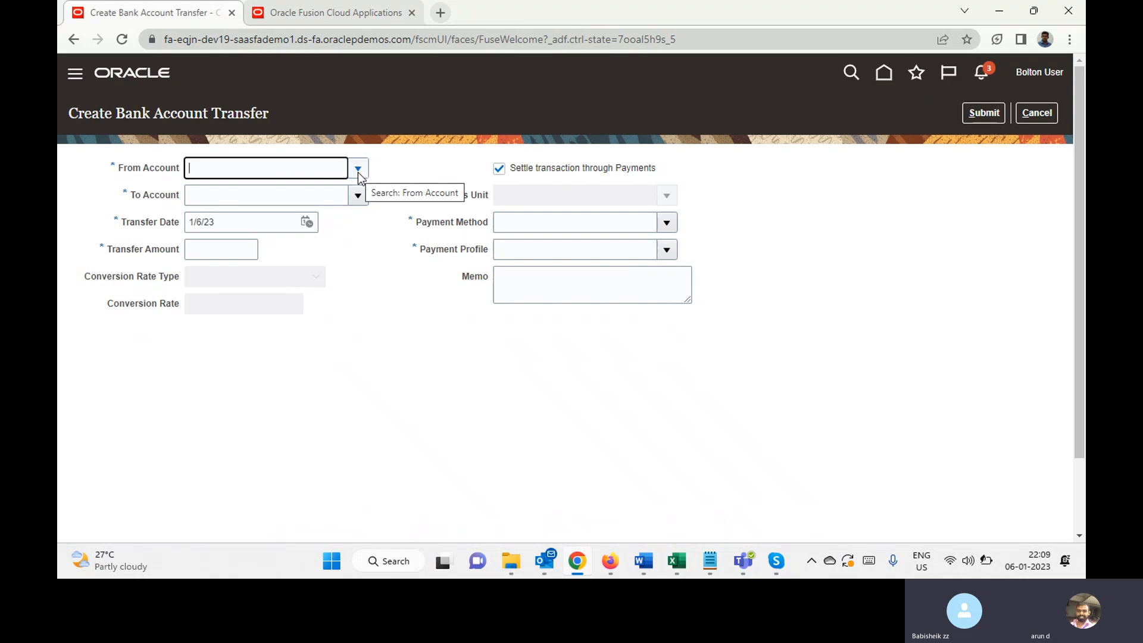
pyautogui.write('US')
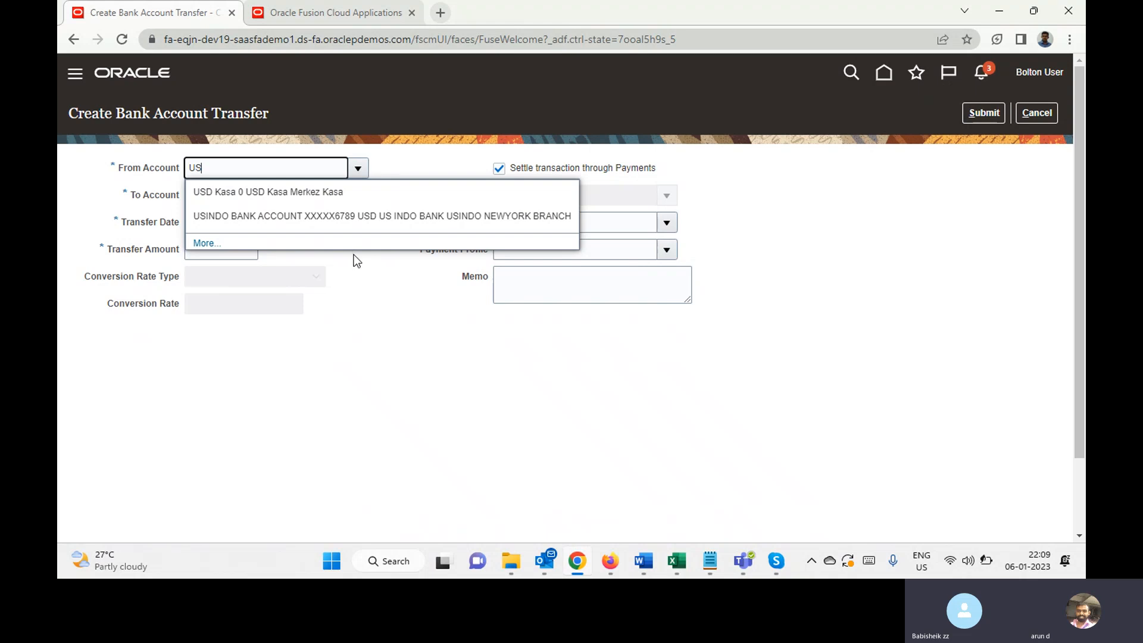
pyautogui.click(265, 216)
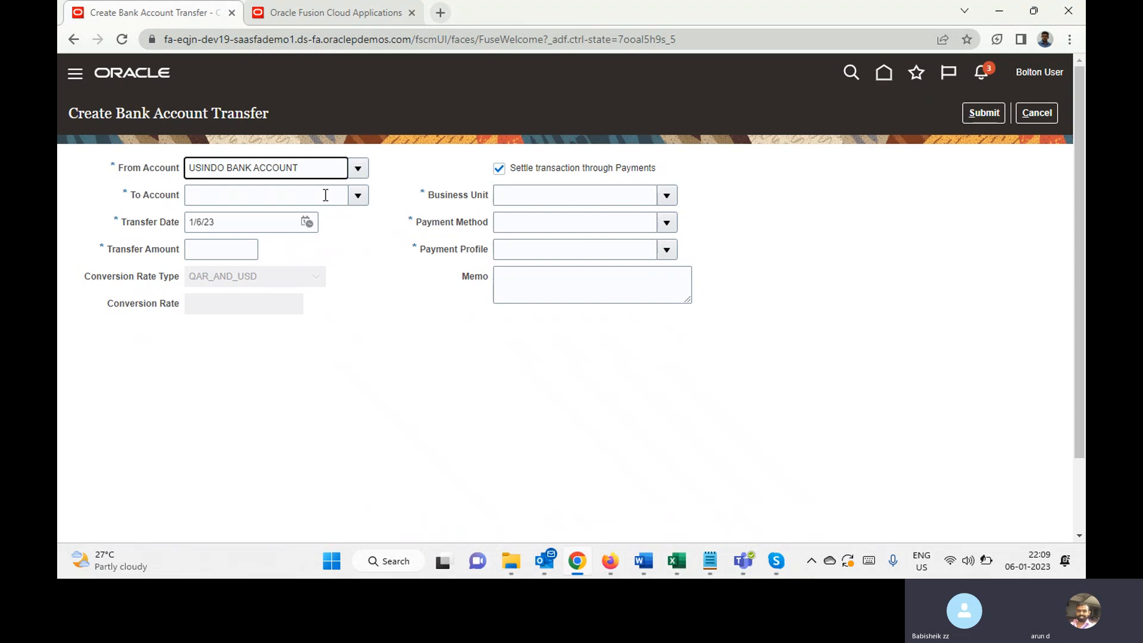
# Step: Set the To Account to USD Kasa and enter a transfer amount of 1000 USD
pyautogui.click(325, 196)
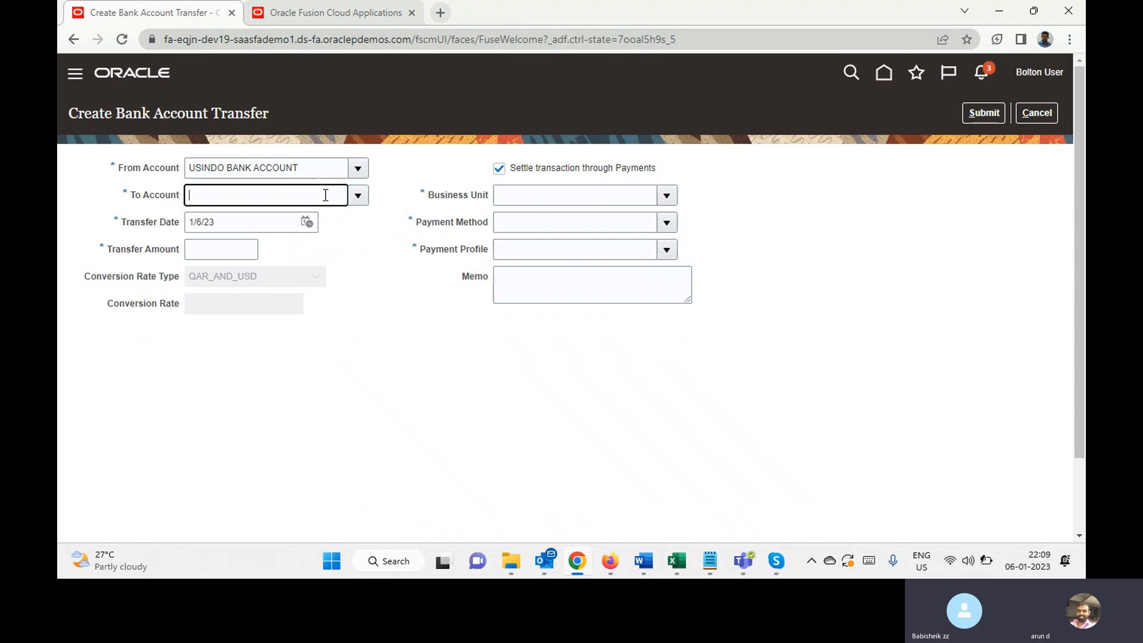
pyautogui.write('US')
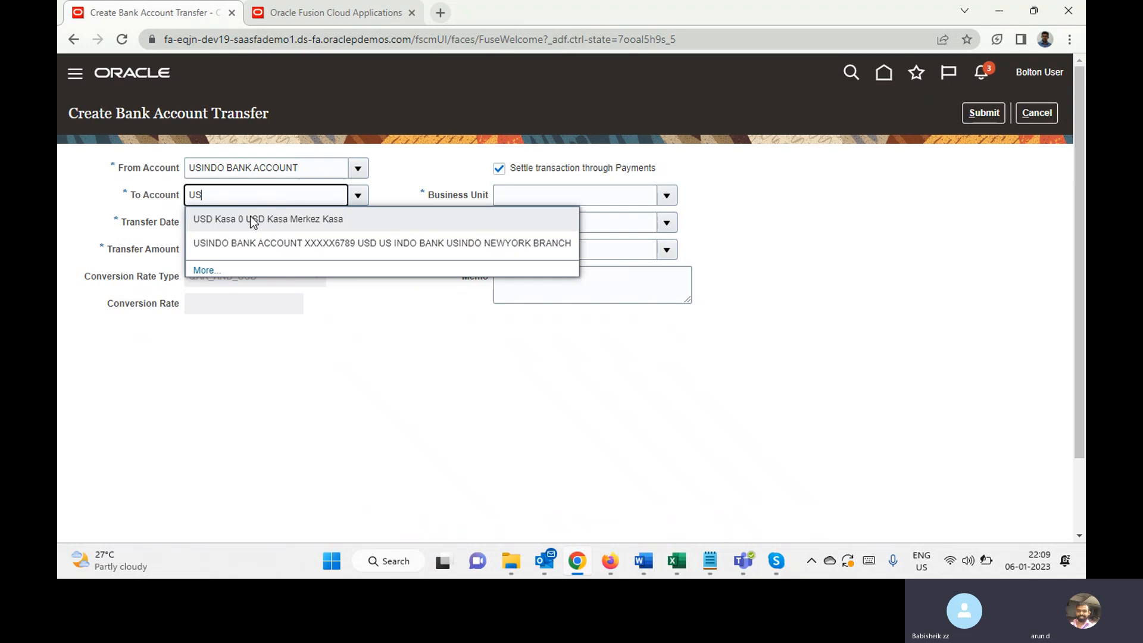
pyautogui.click(250, 215)
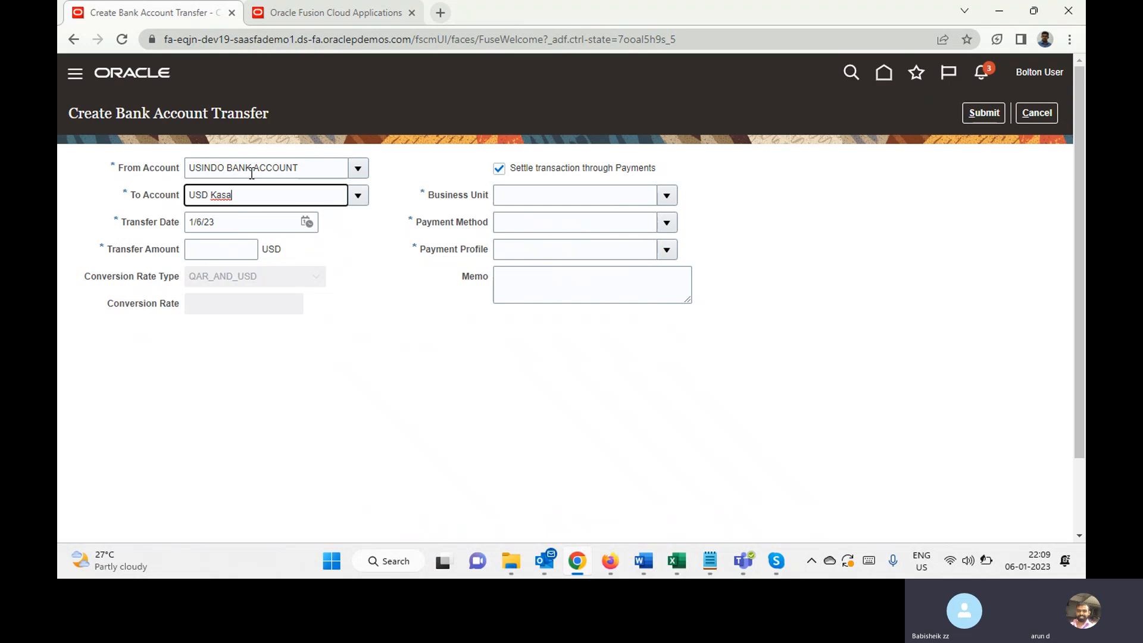
pyautogui.click(220, 253)
pyautogui.write('1000')
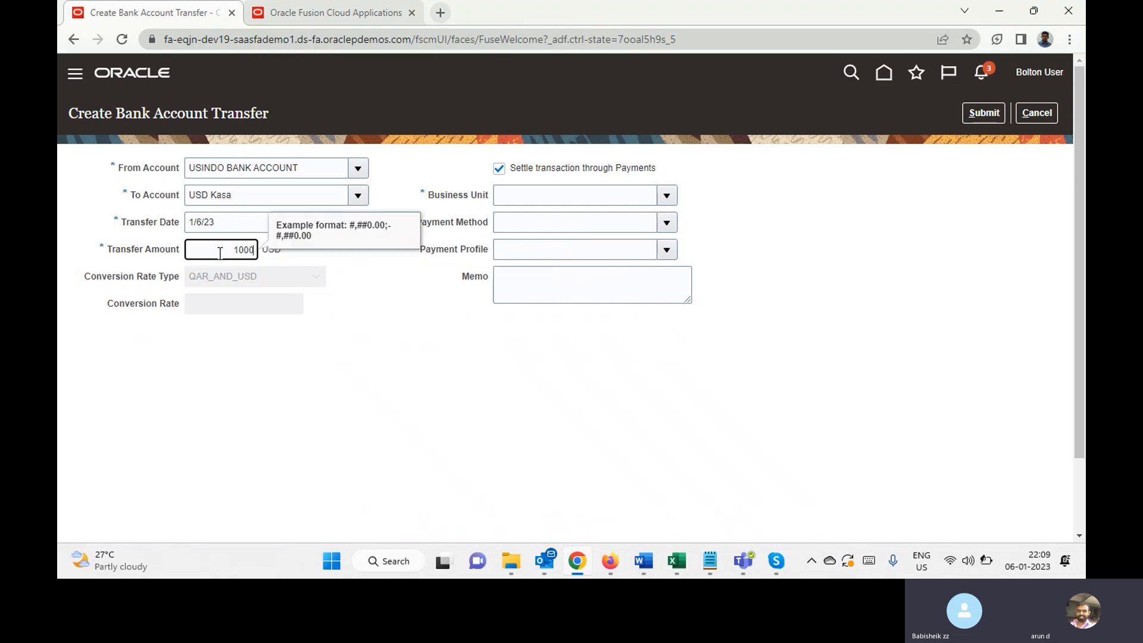
pyautogui.press('Tab')
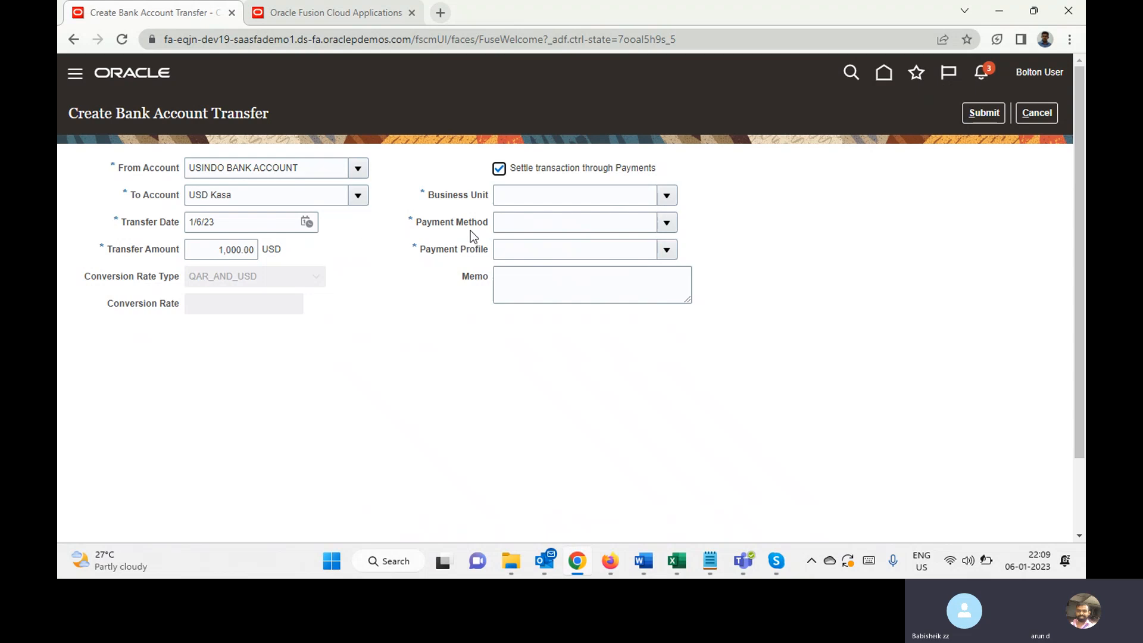
# Step: Try to choose a business unit for the bank account transfer
pyautogui.click(580, 195)
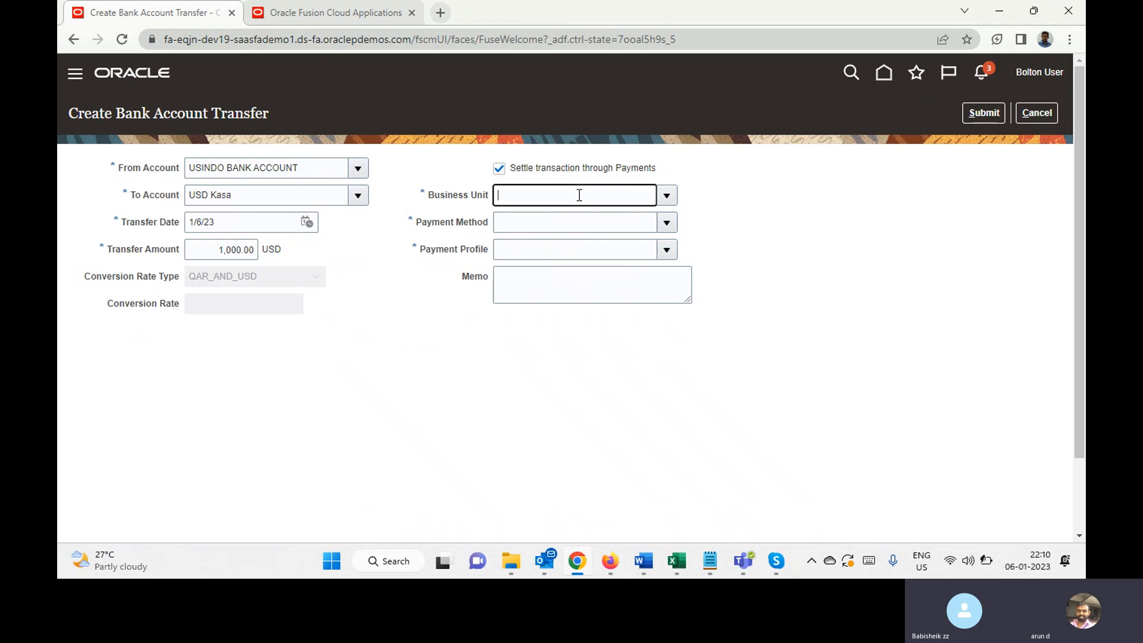
pyautogui.click(667, 199)
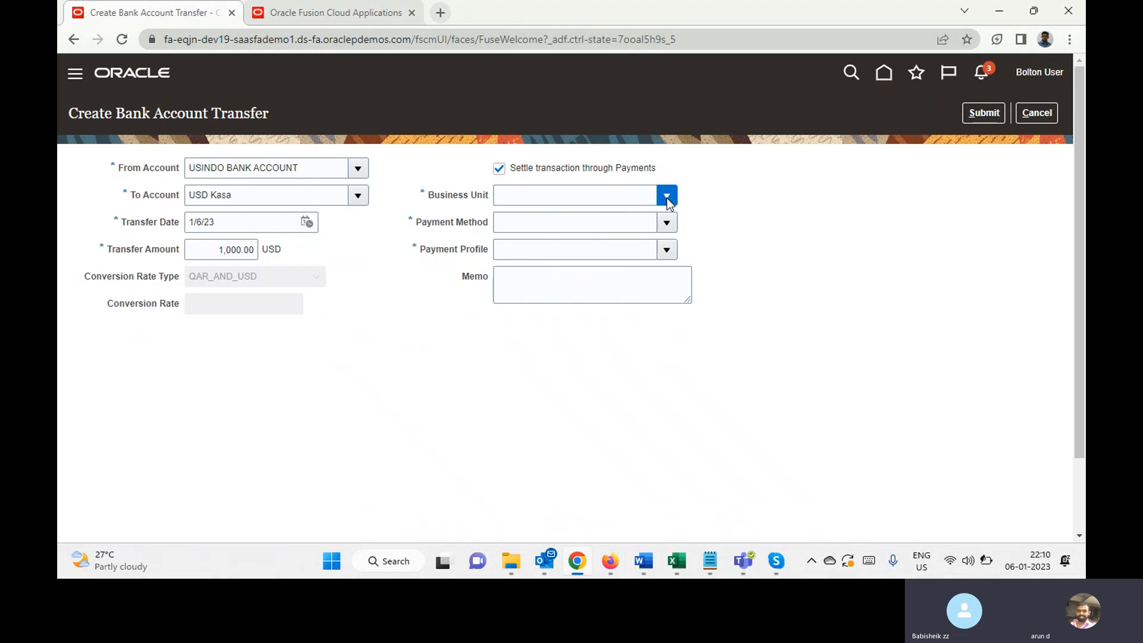
pyautogui.click(696, 209)
# Step: Set the payment method to AAA EFT PAYMENT and the payment profile to AAA PAYMENT PTOCESS PROFILE
pyautogui.click(559, 225)
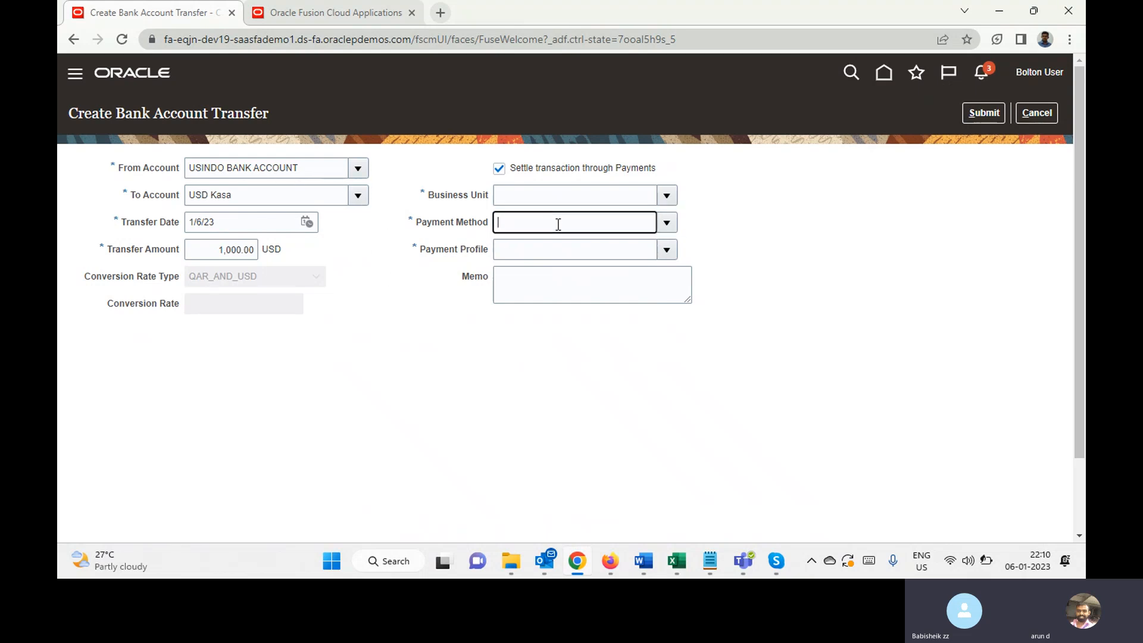
pyautogui.click(667, 224)
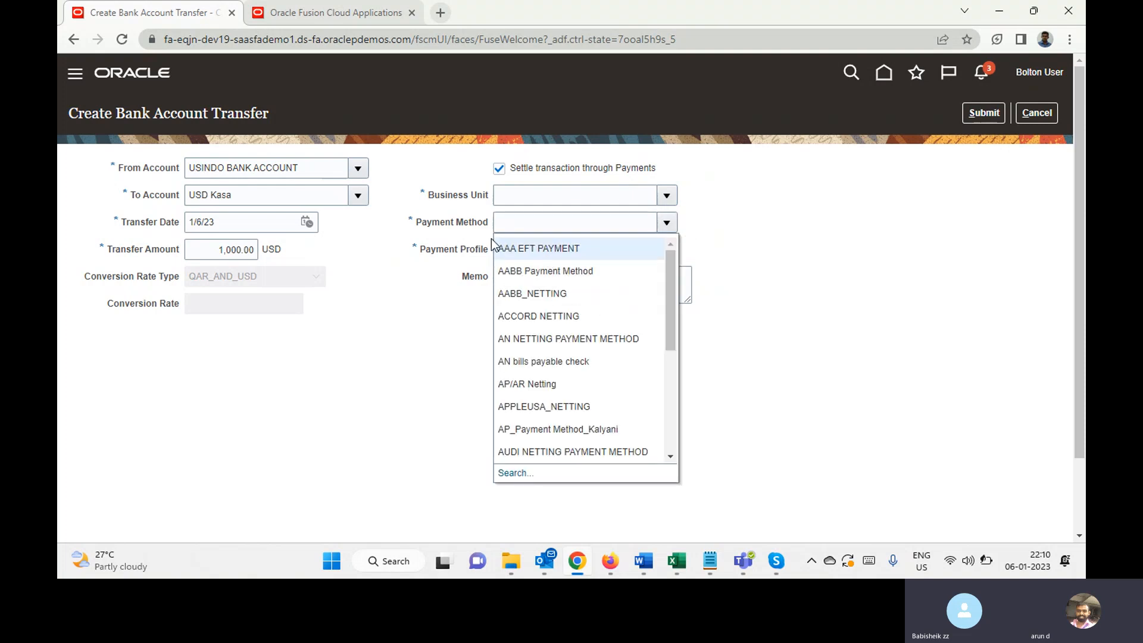
pyautogui.click(552, 250)
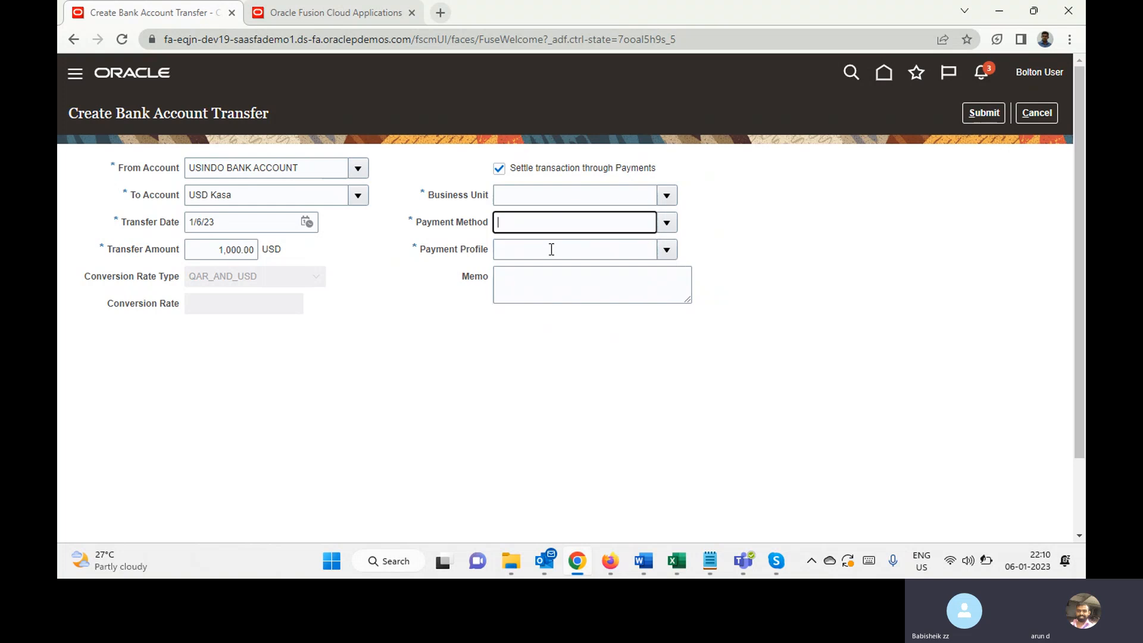
pyautogui.click(673, 251)
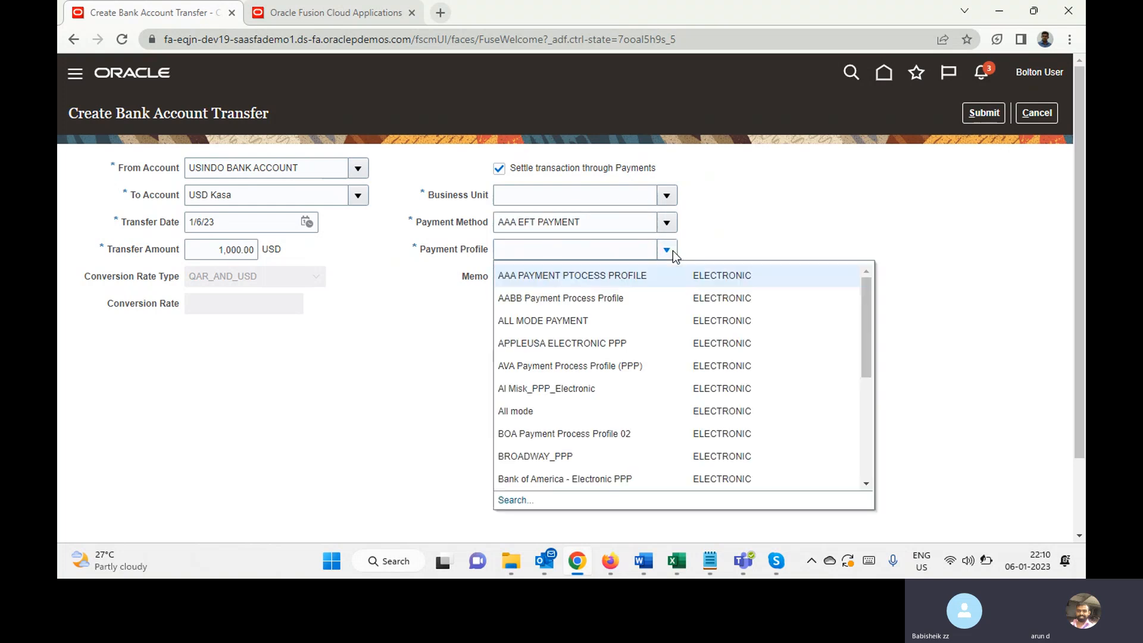
pyautogui.click(600, 278)
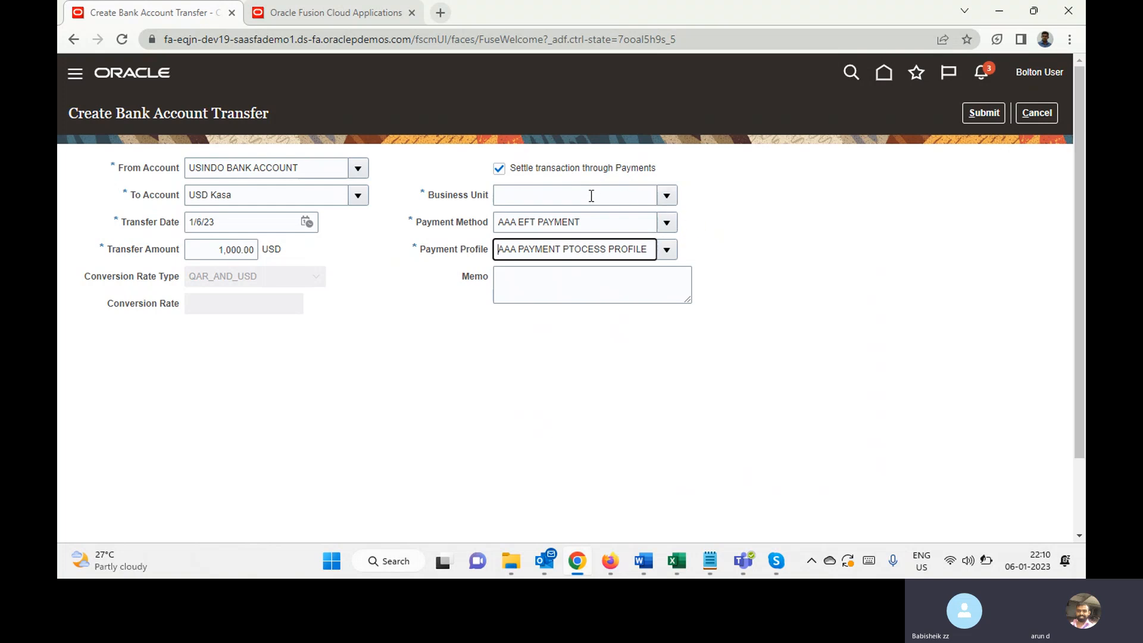
# Step: Change the transfer's From Account to Bolton Corporate Account
pyautogui.click(266, 195)
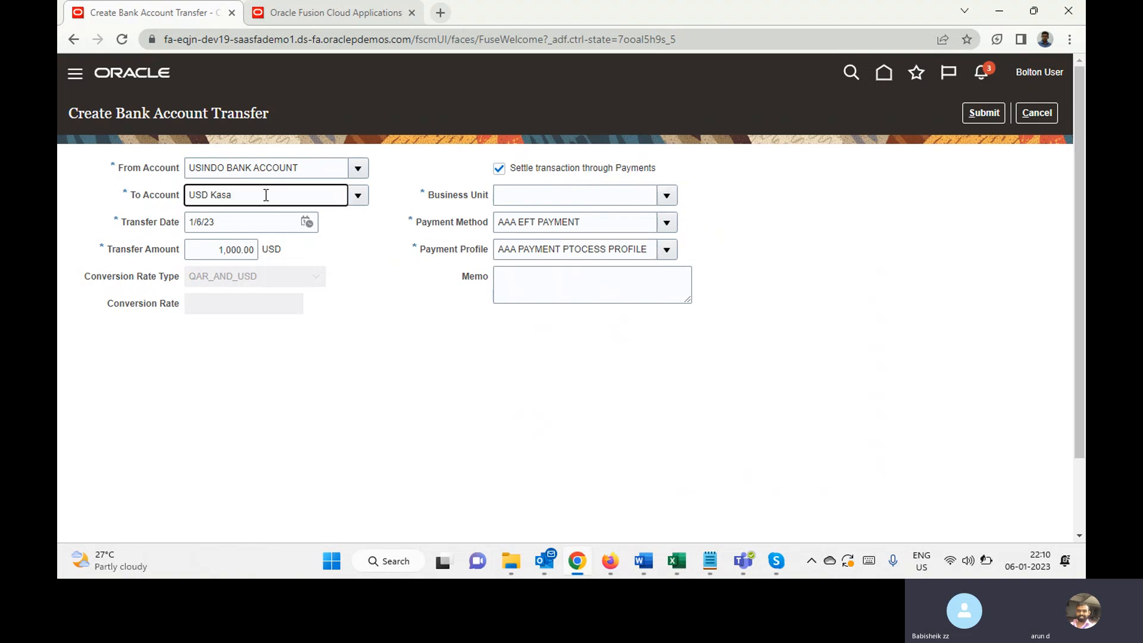
pyautogui.click(314, 167)
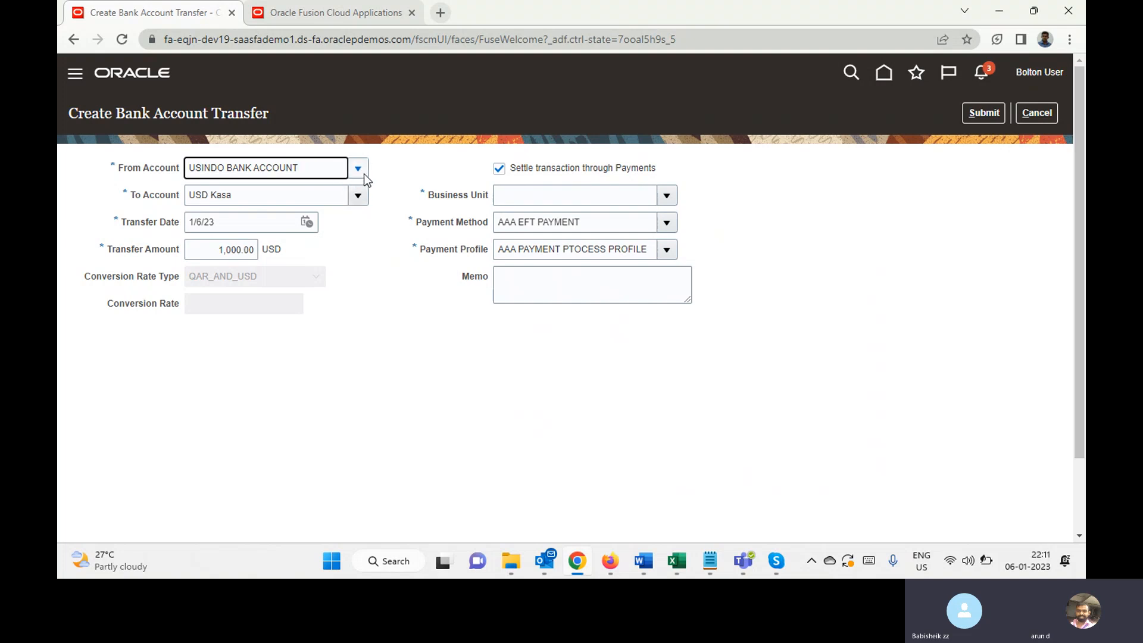
pyautogui.tripleClick(328, 164)
pyautogui.write('Bol')
pyautogui.press('Tab')
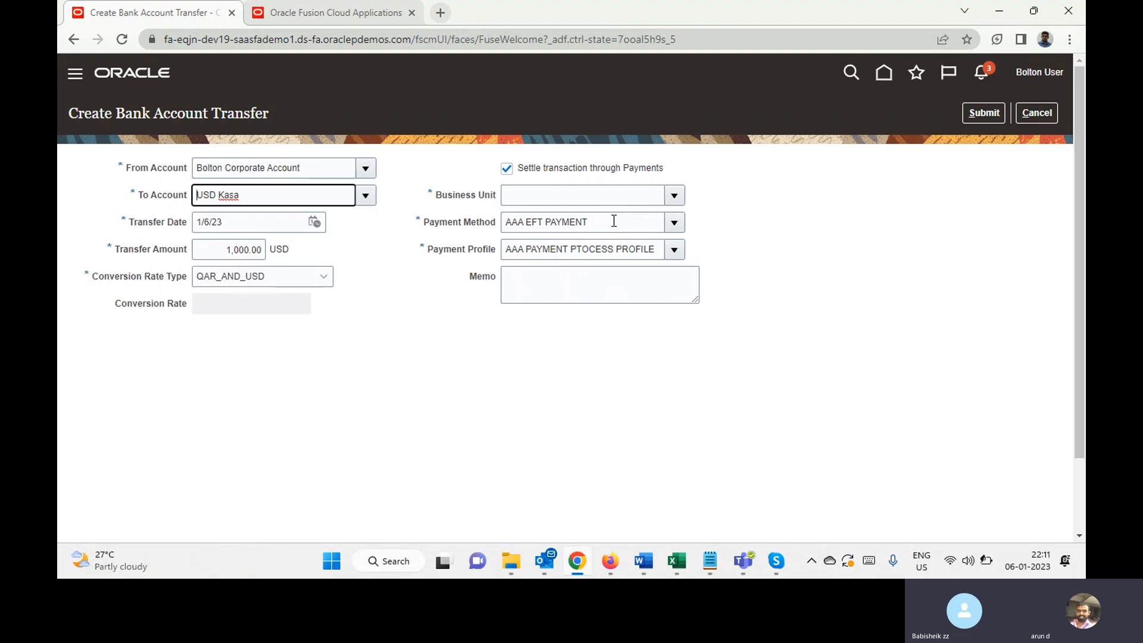
# Step: Set the business unit to Bolton Business Unit and try to submit the bank account transfer
pyautogui.click(674, 196)
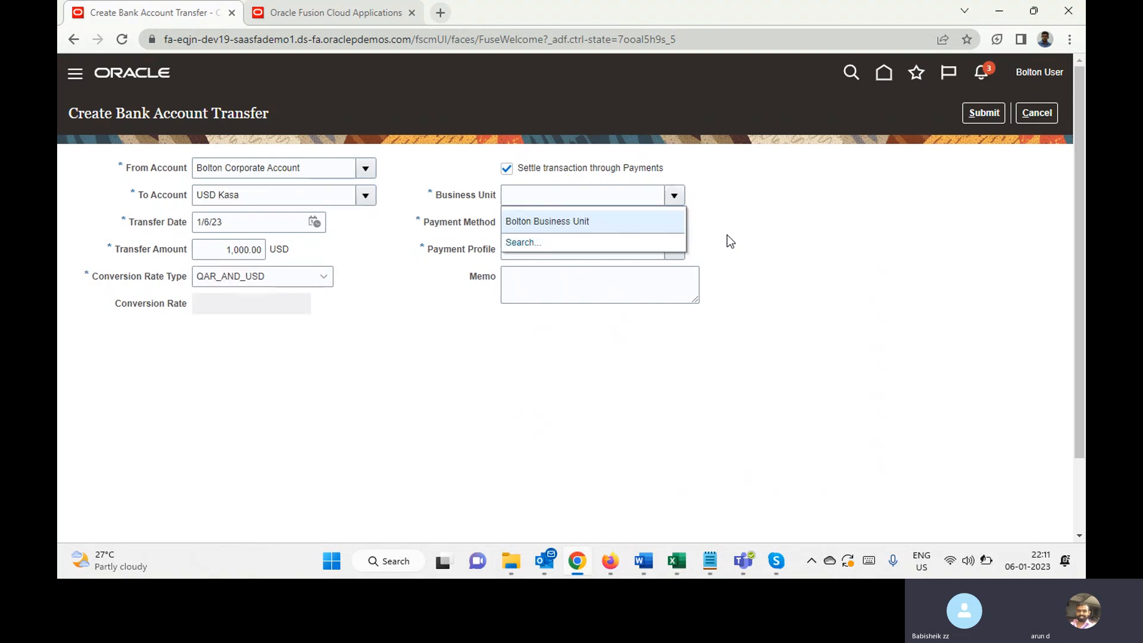
pyautogui.click(589, 221)
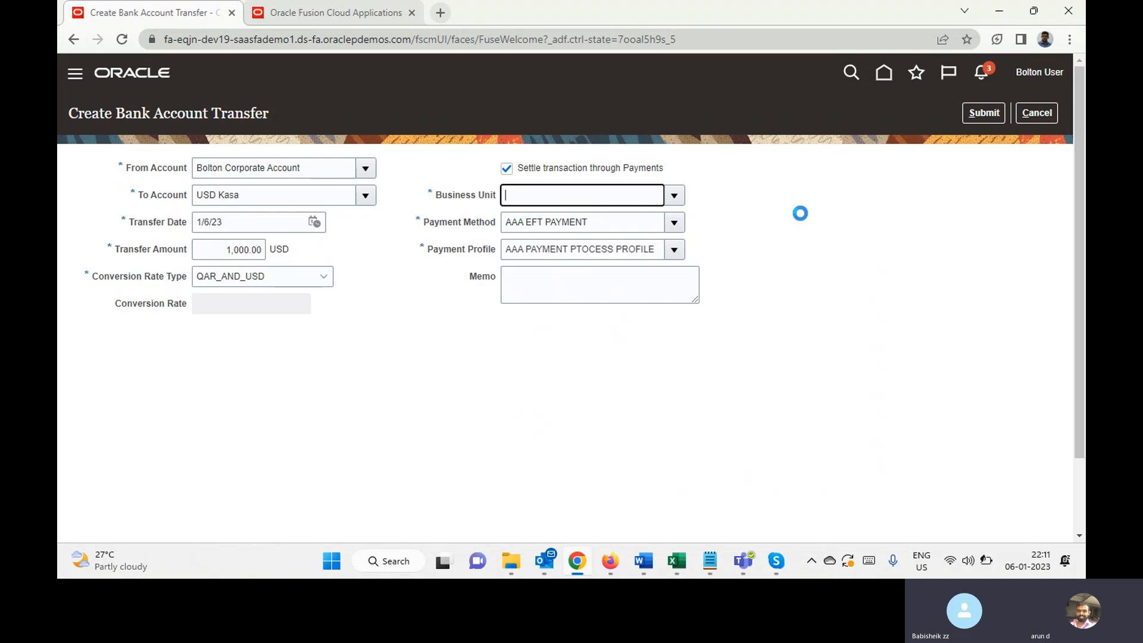
pyautogui.click(981, 114)
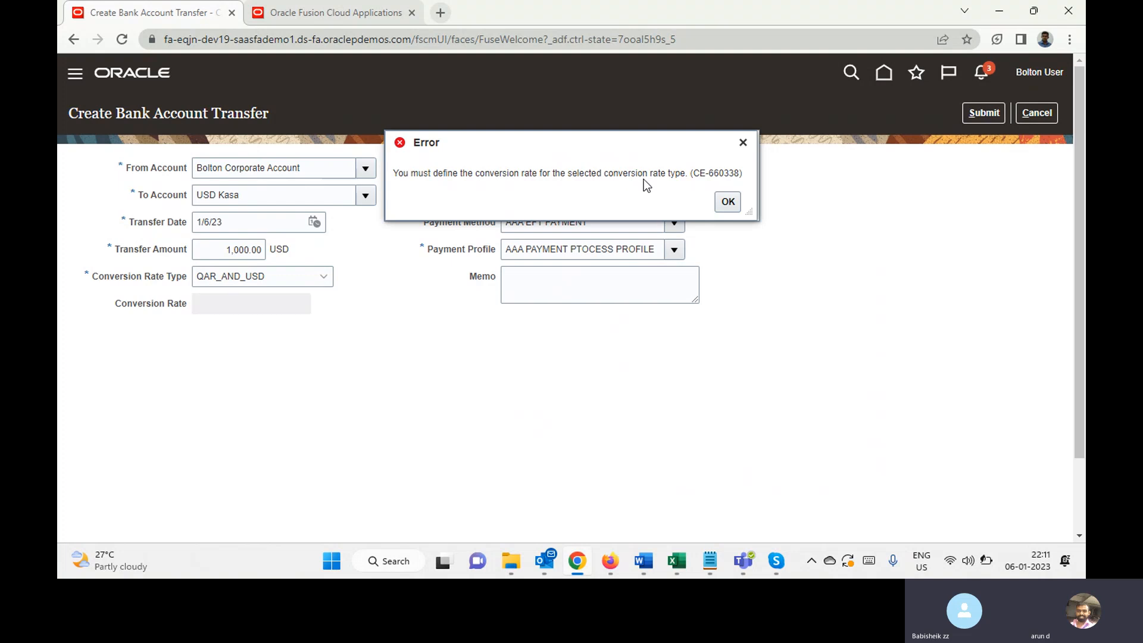
pyautogui.click(728, 202)
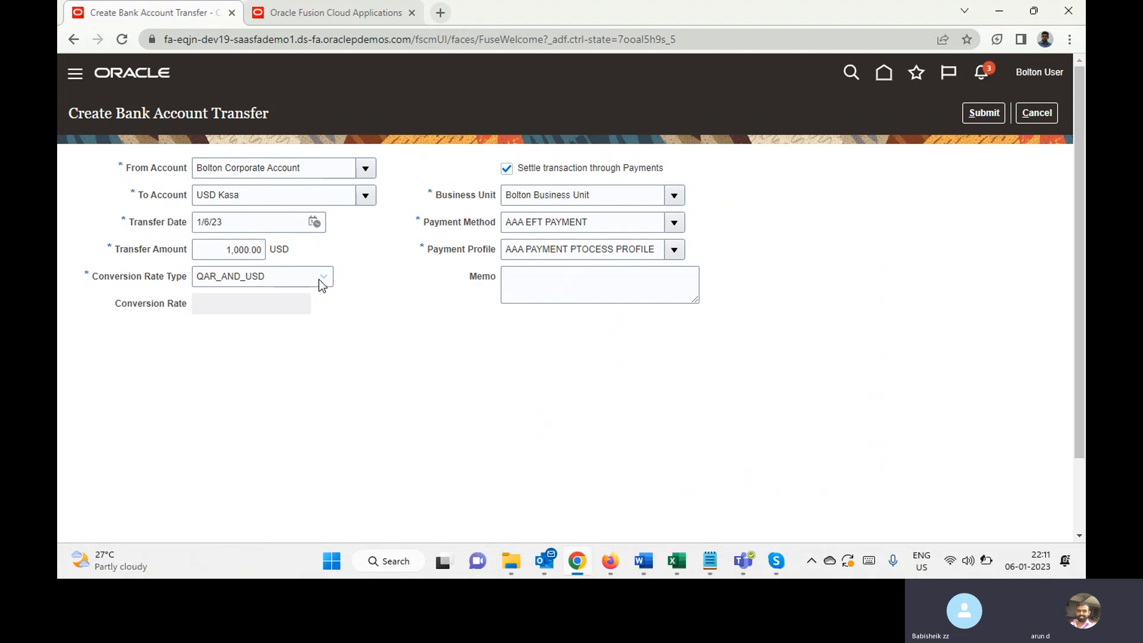
# Step: Set the conversion rate type to Corporate and try to submit the transfer again
pyautogui.click(304, 279)
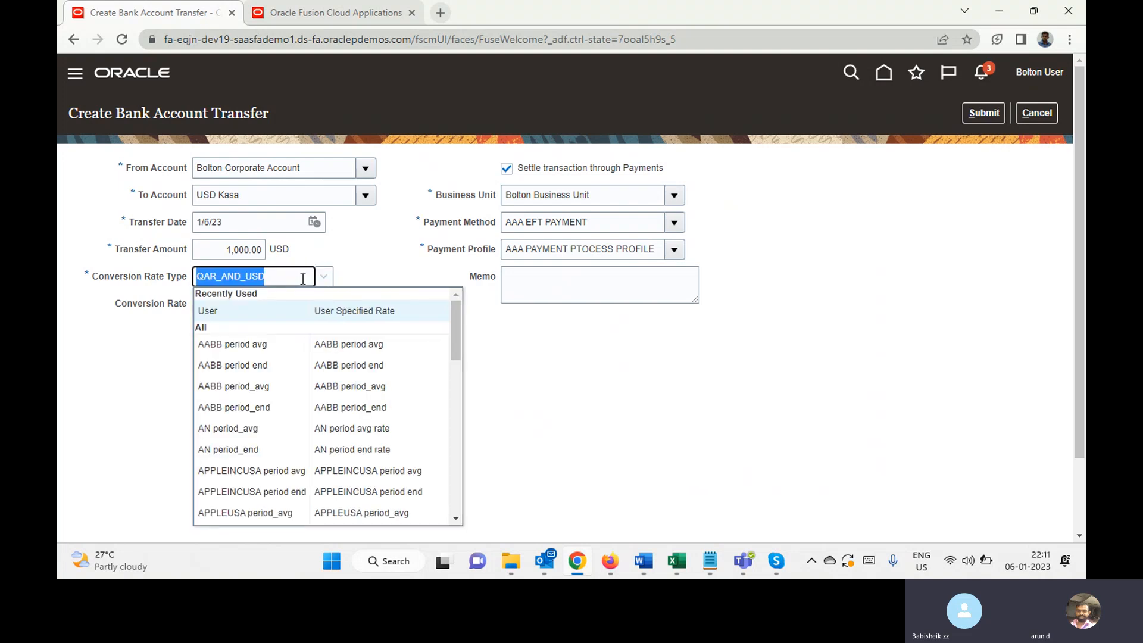
pyautogui.write('Co')
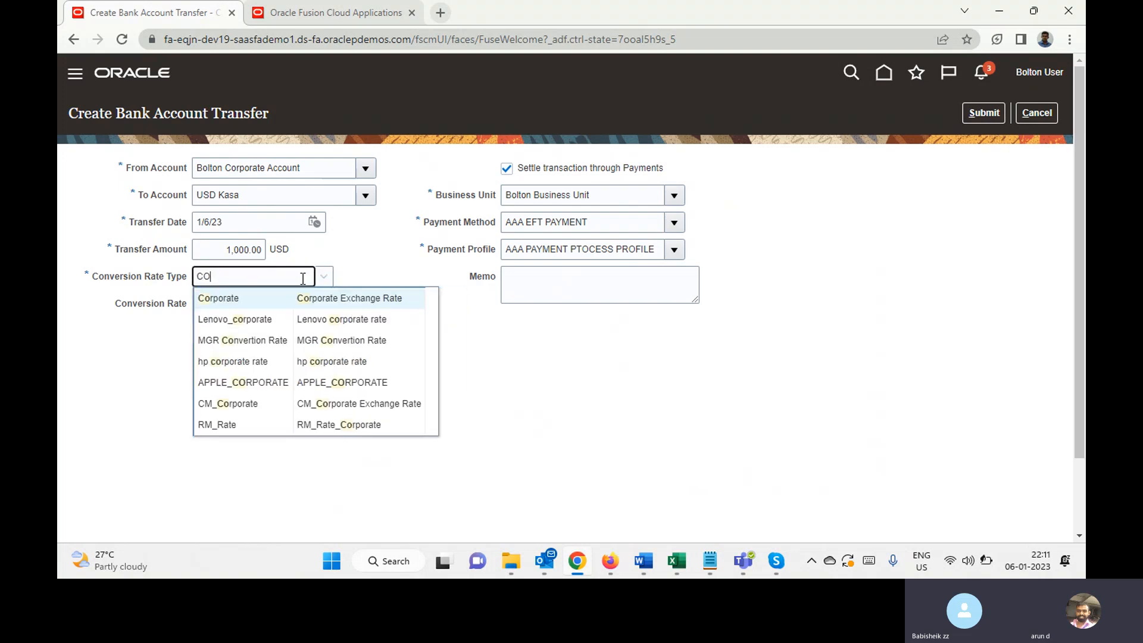
pyautogui.click(255, 297)
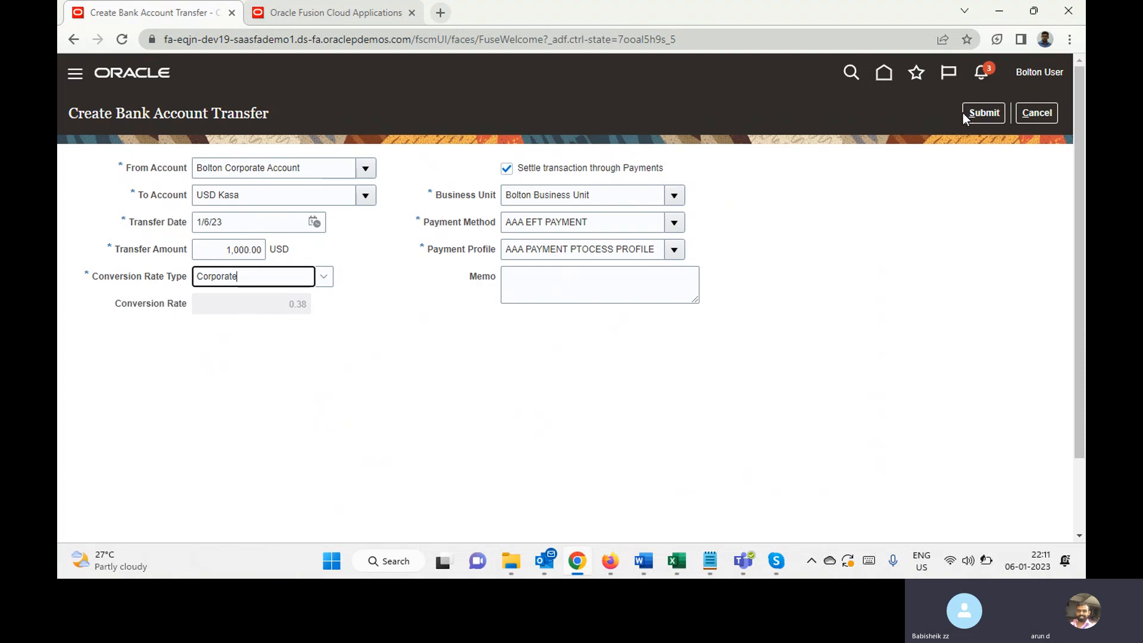
pyautogui.click(984, 113)
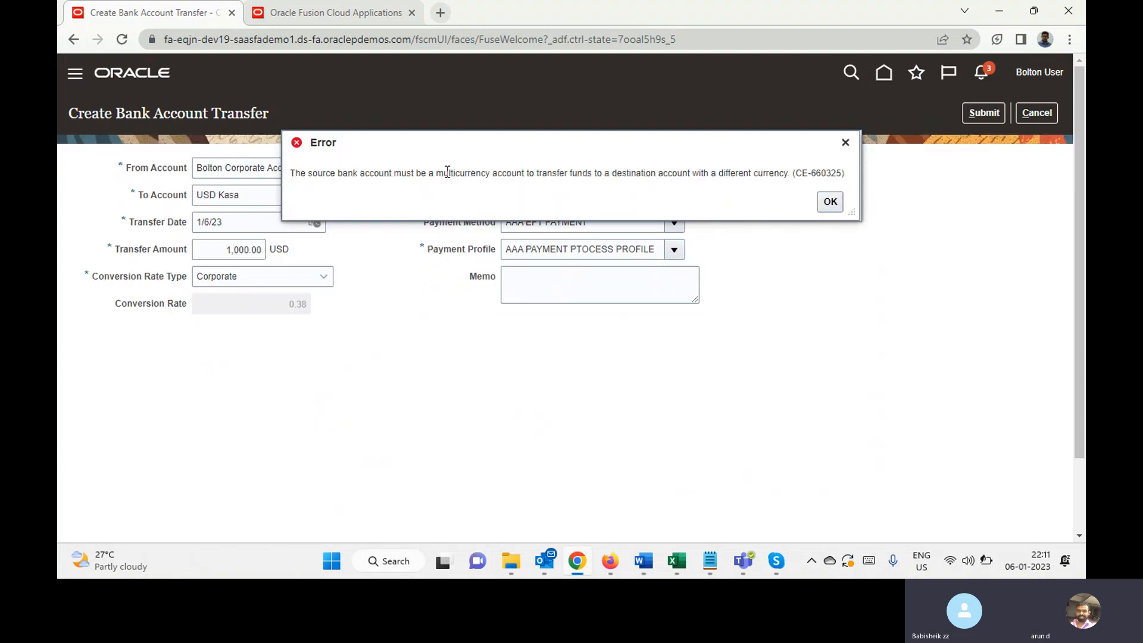
pyautogui.click(831, 204)
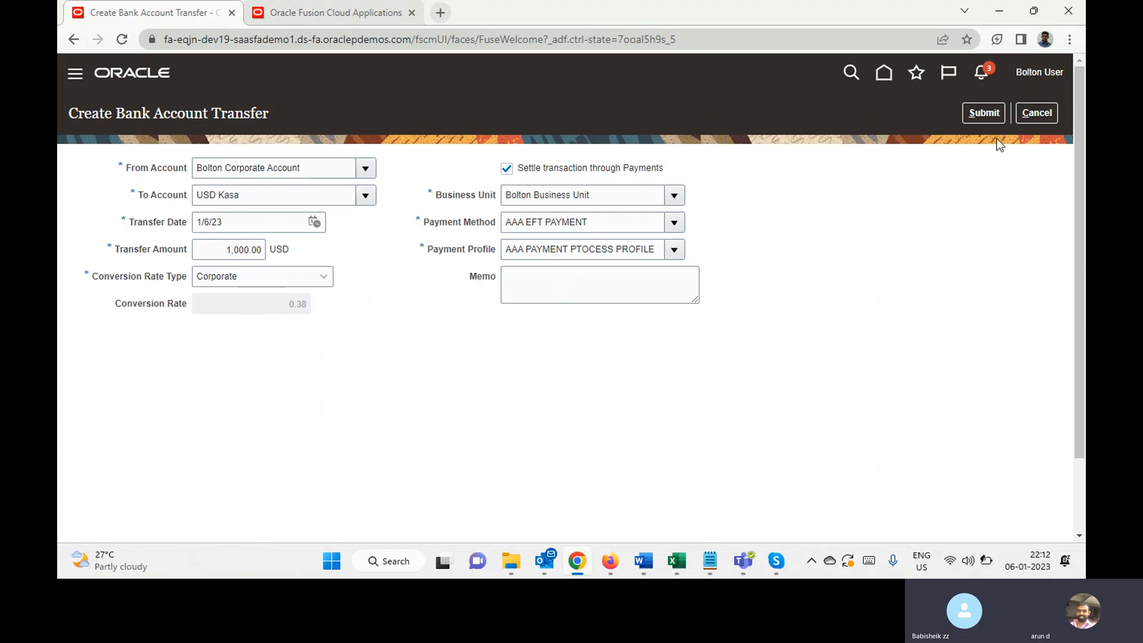
# Step: Cancel the bank account transfer and discard its unsaved changes
pyautogui.click(1042, 114)
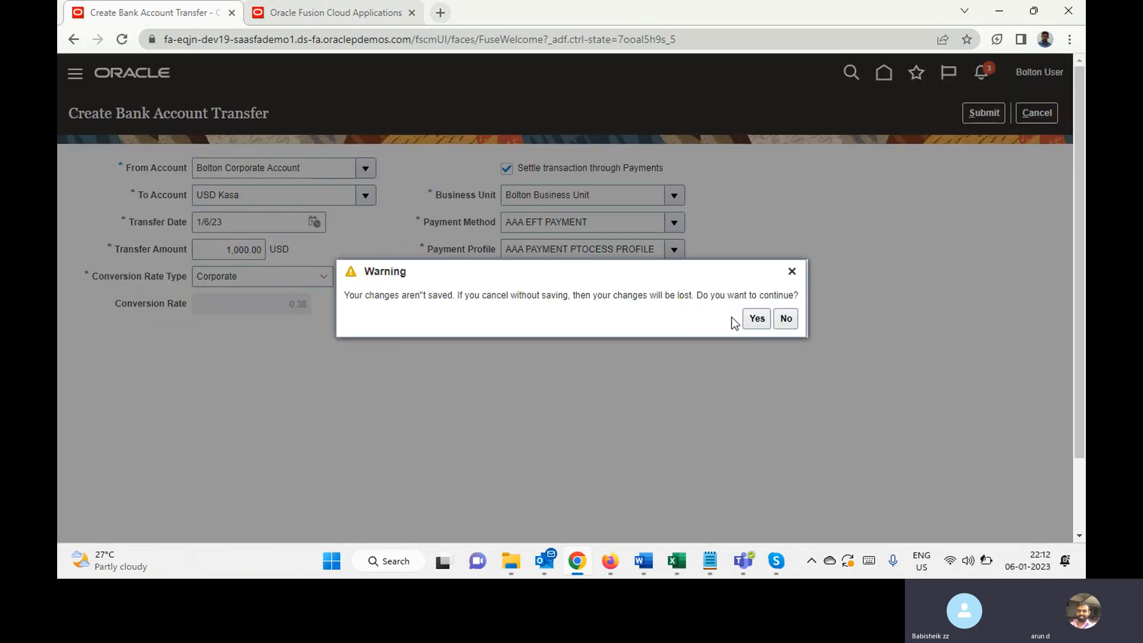
pyautogui.click(757, 318)
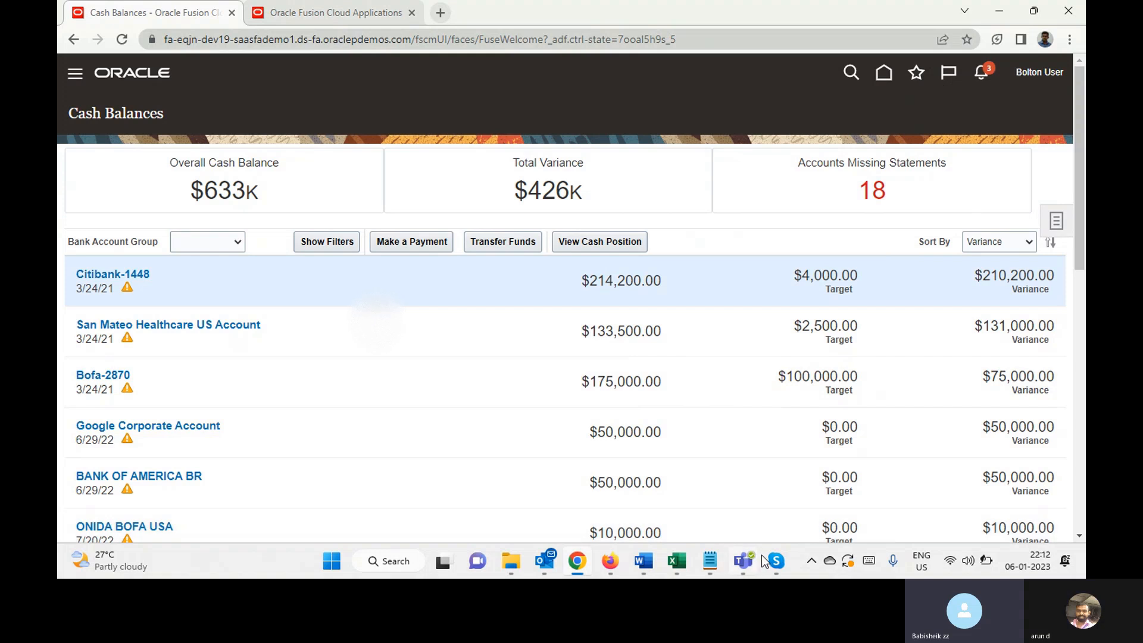
pyautogui.click(776, 561)
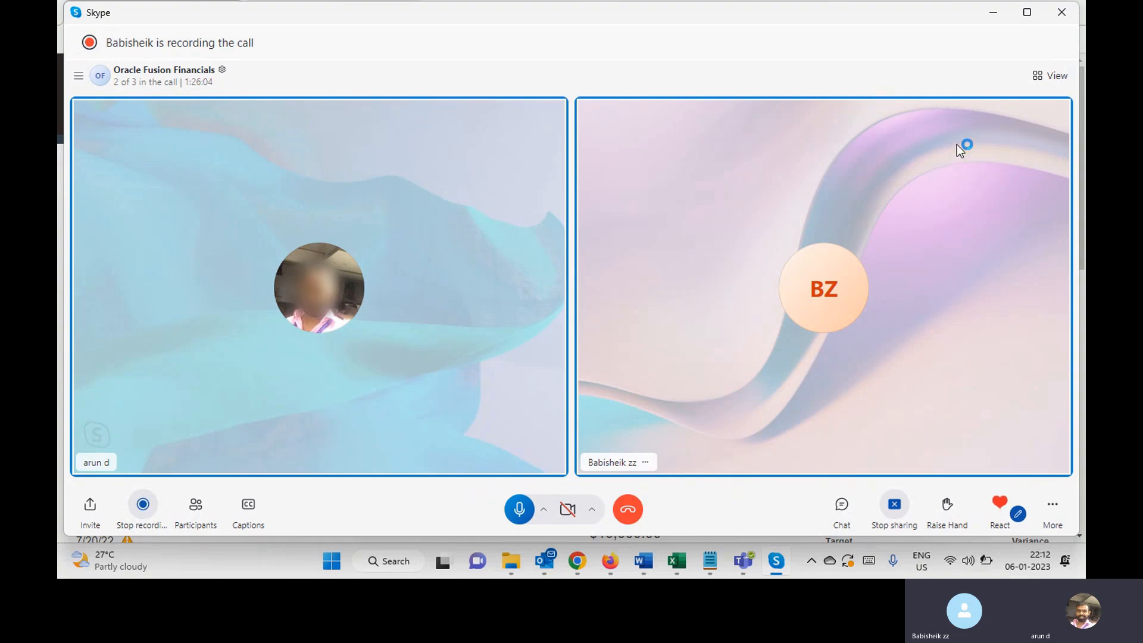
pyautogui.click(989, 19)
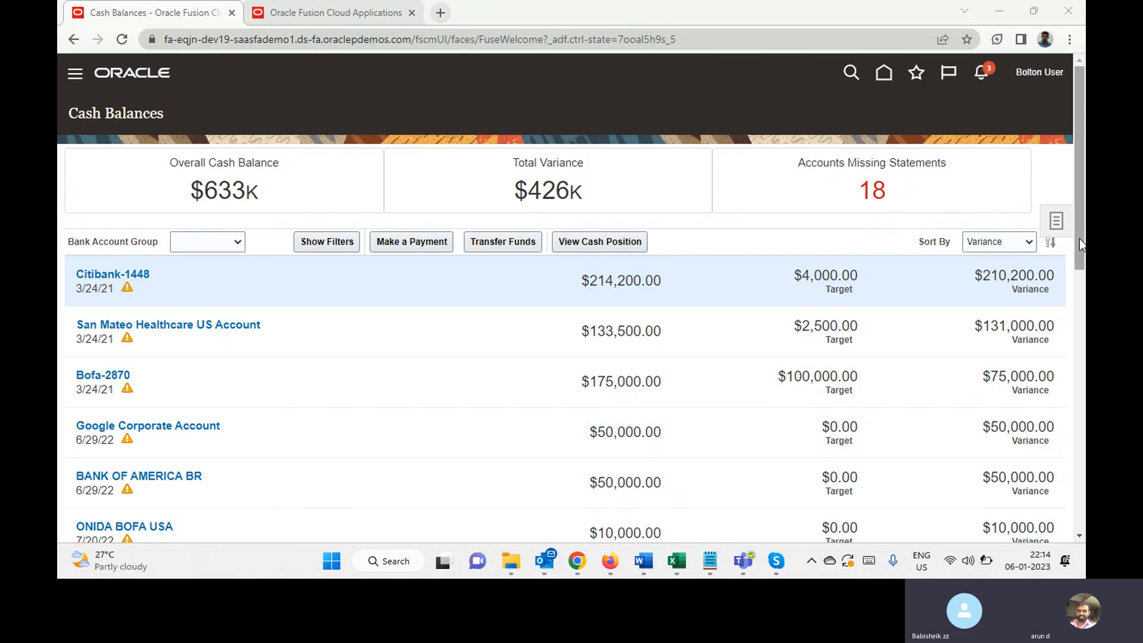
# Step: Review the bank accounts listed under Cash Balances and check the available Bank Account Group options
pyautogui.moveTo(1079, 239); pyautogui.dragTo(1060, 356)
pyautogui.scroll(-2, 1065, 384)
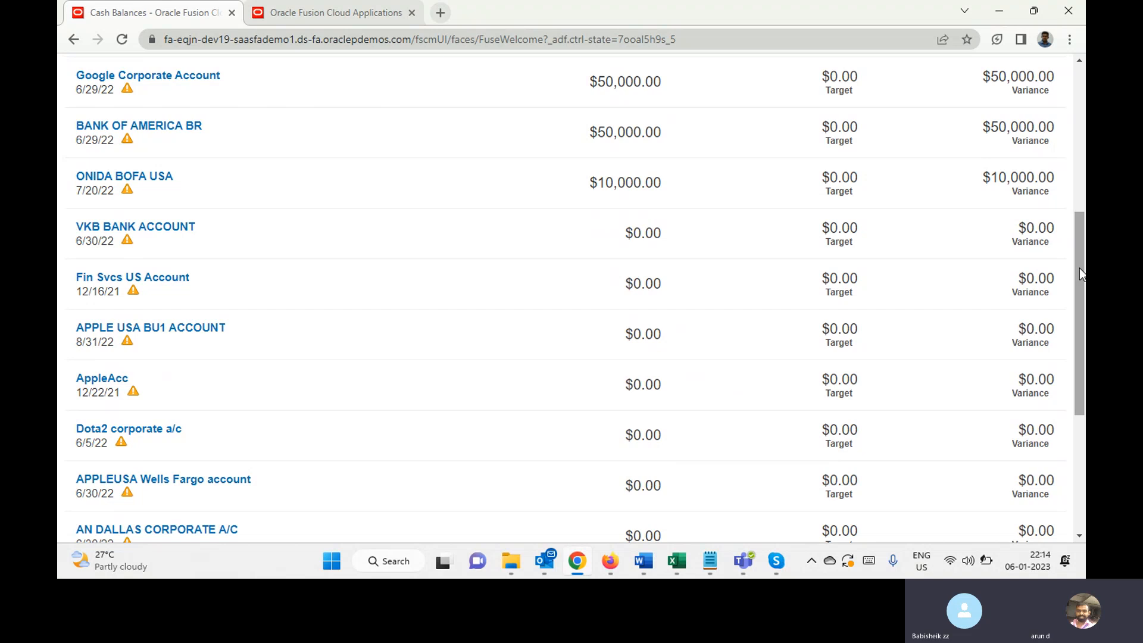
pyautogui.moveTo(1080, 268); pyautogui.dragTo(1081, 322)
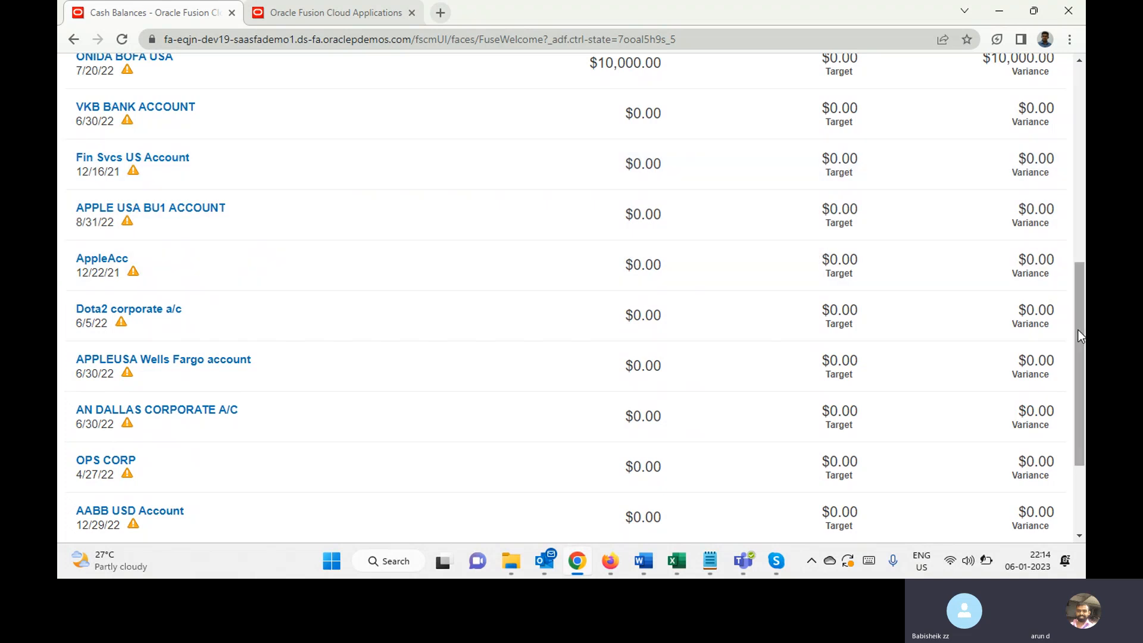
pyautogui.moveTo(1078, 330); pyautogui.dragTo(1084, 122)
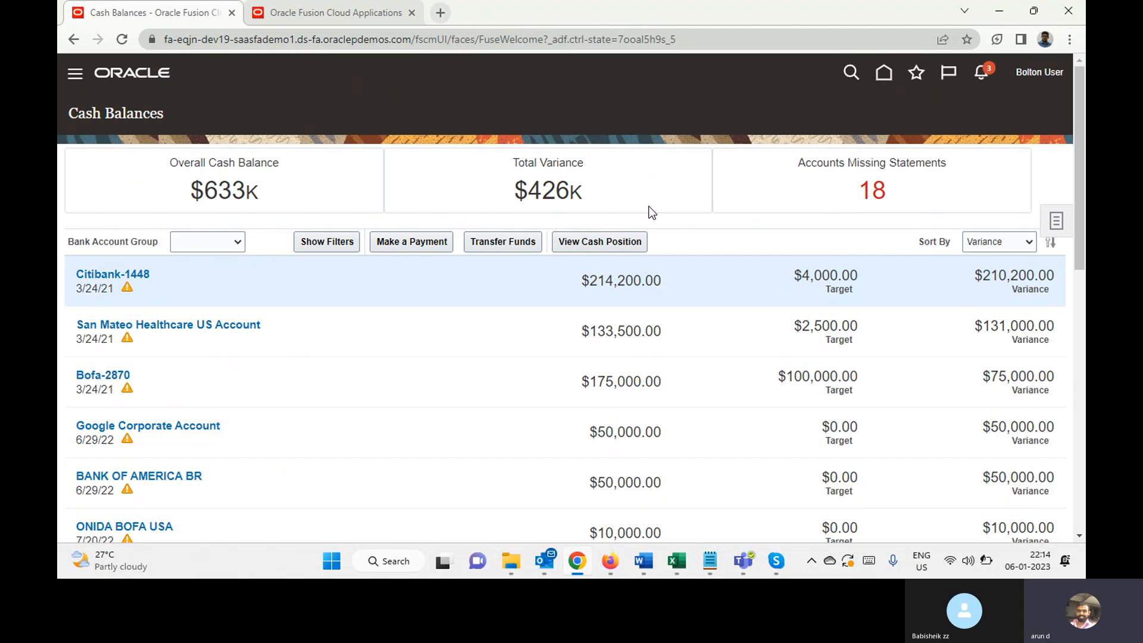
pyautogui.click(215, 242)
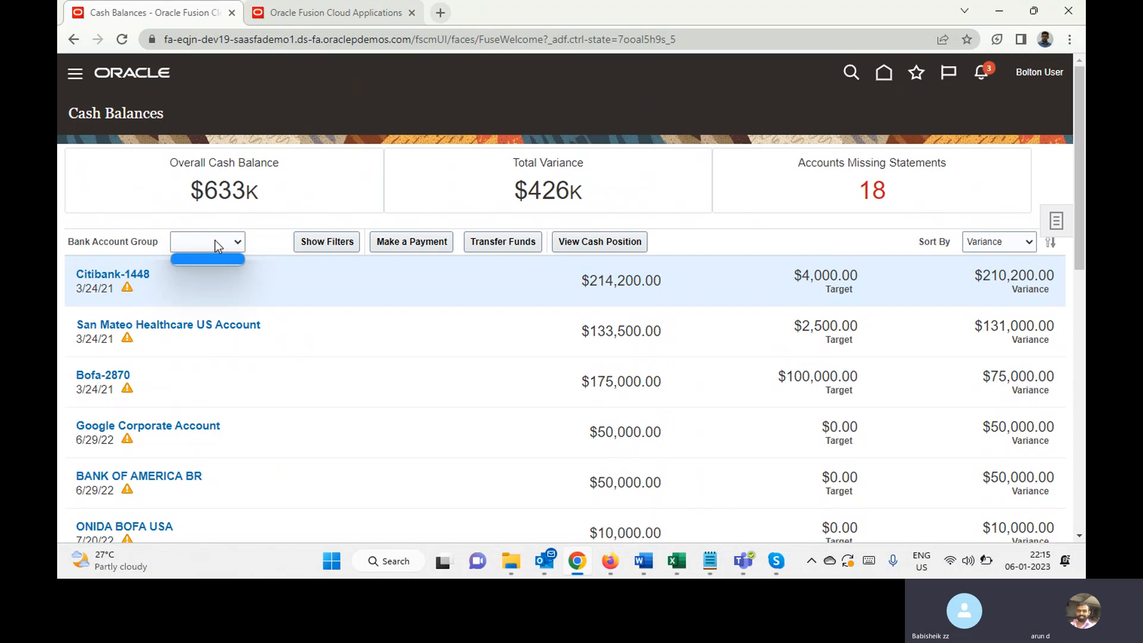
pyautogui.click(106, 200)
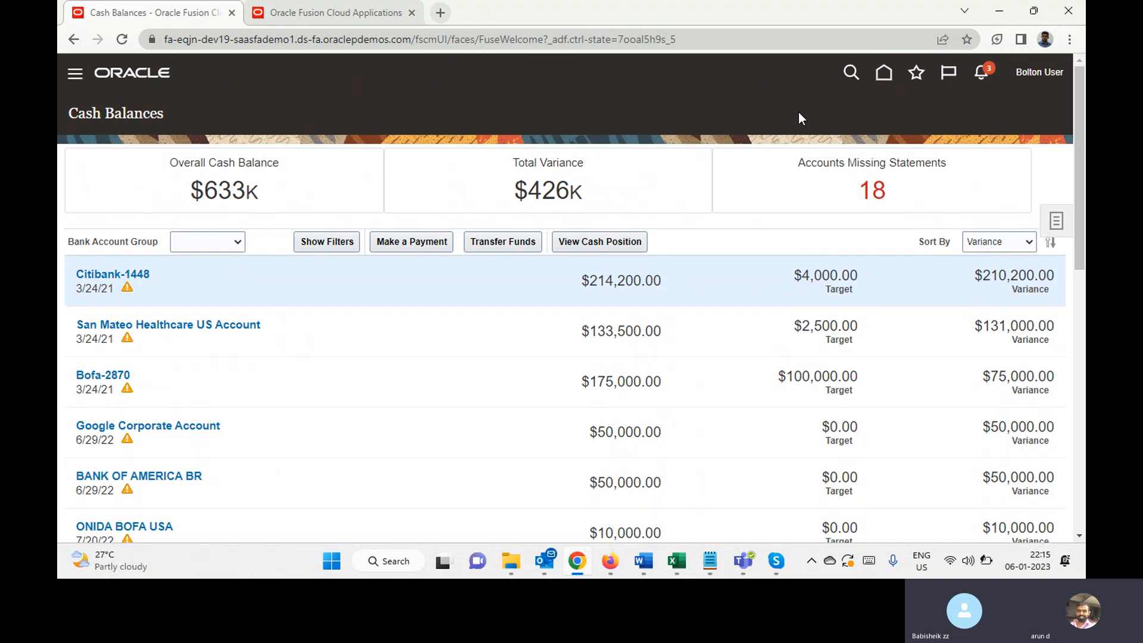
# Step: Return to the Oracle home page and dismiss the low-battery notice
pyautogui.click(885, 74)
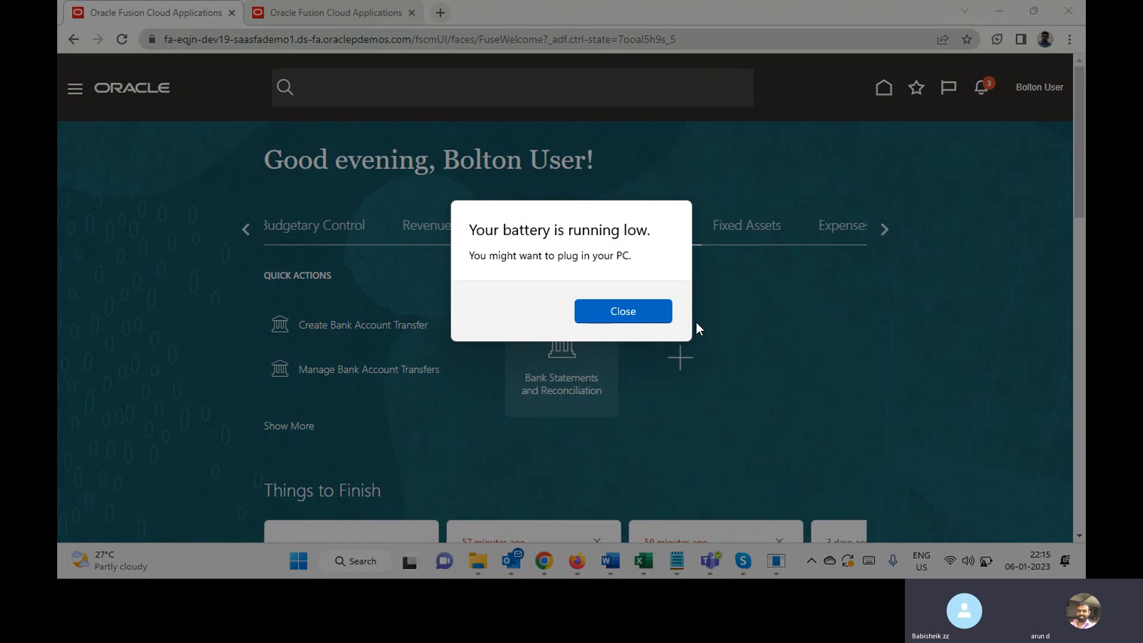
pyautogui.click(658, 312)
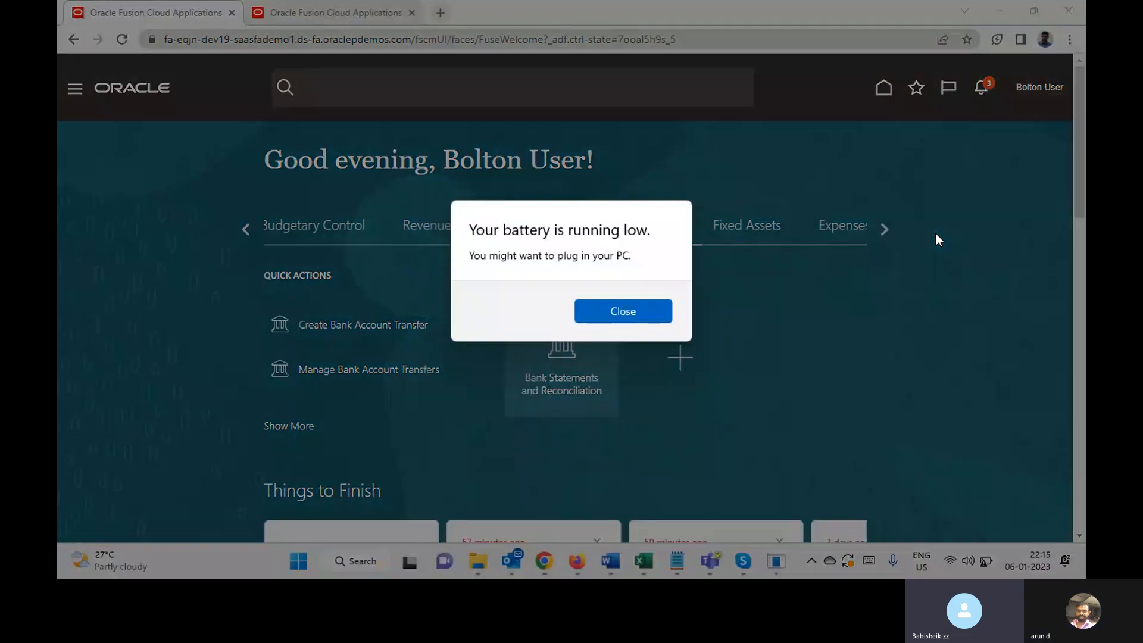
pyautogui.press('Return')
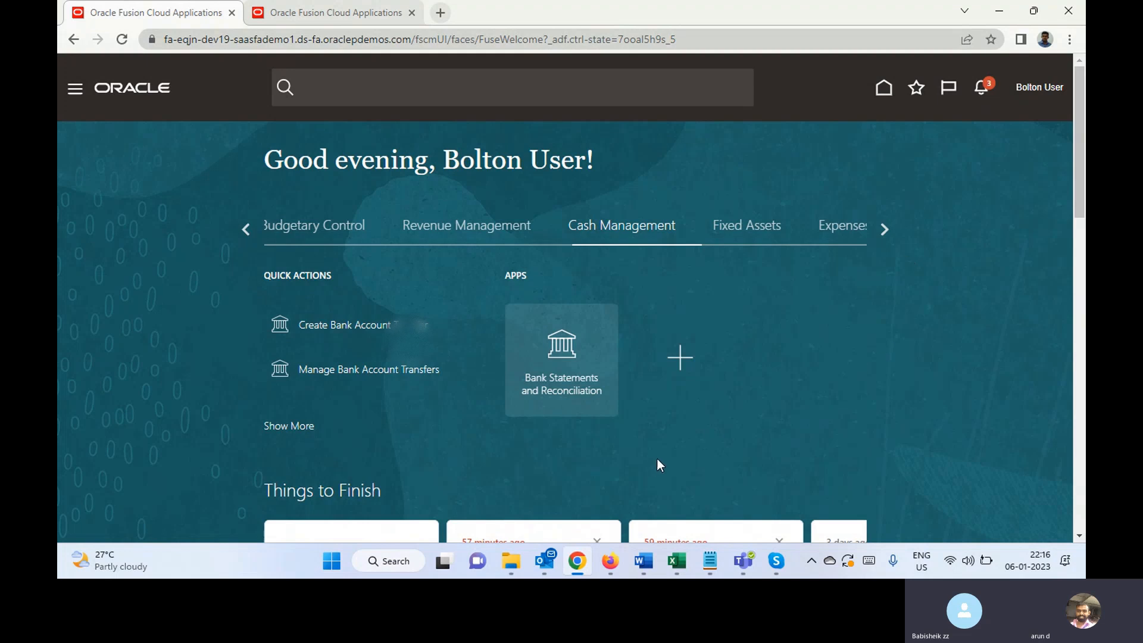
# Step: Switch to Skype and end the Oracle Fusion Financials call
pyautogui.click(776, 561)
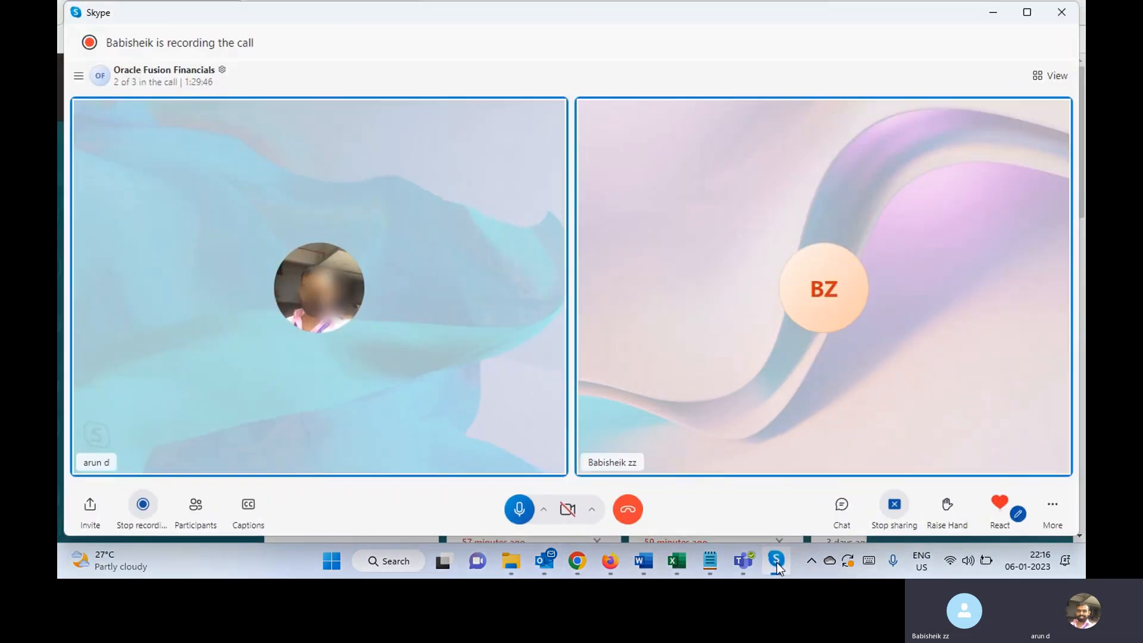
pyautogui.click(628, 510)
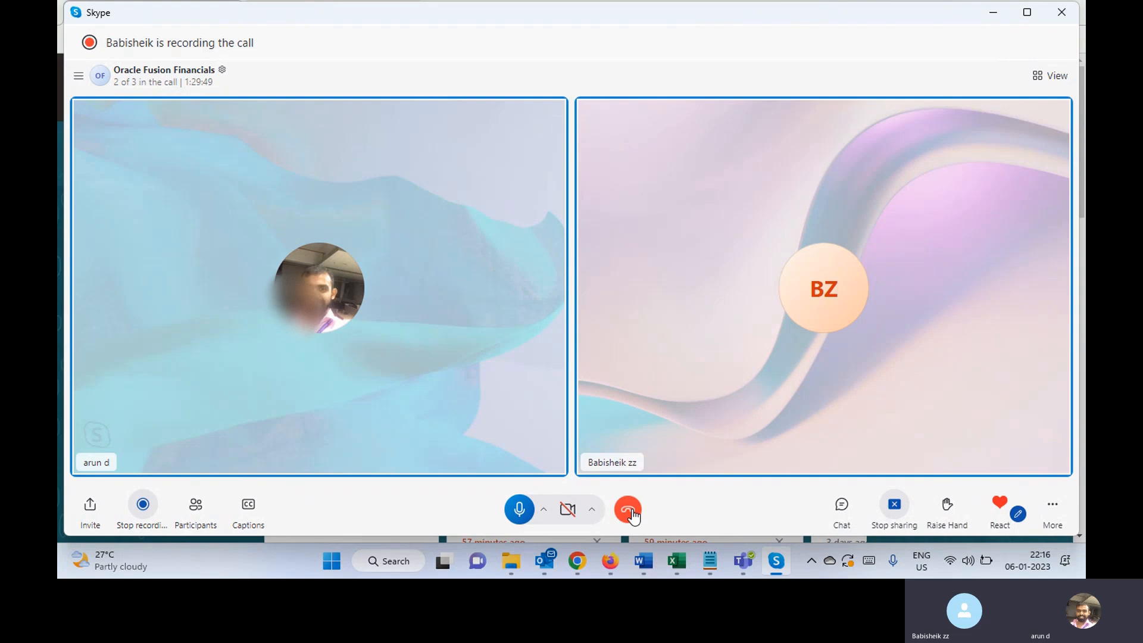